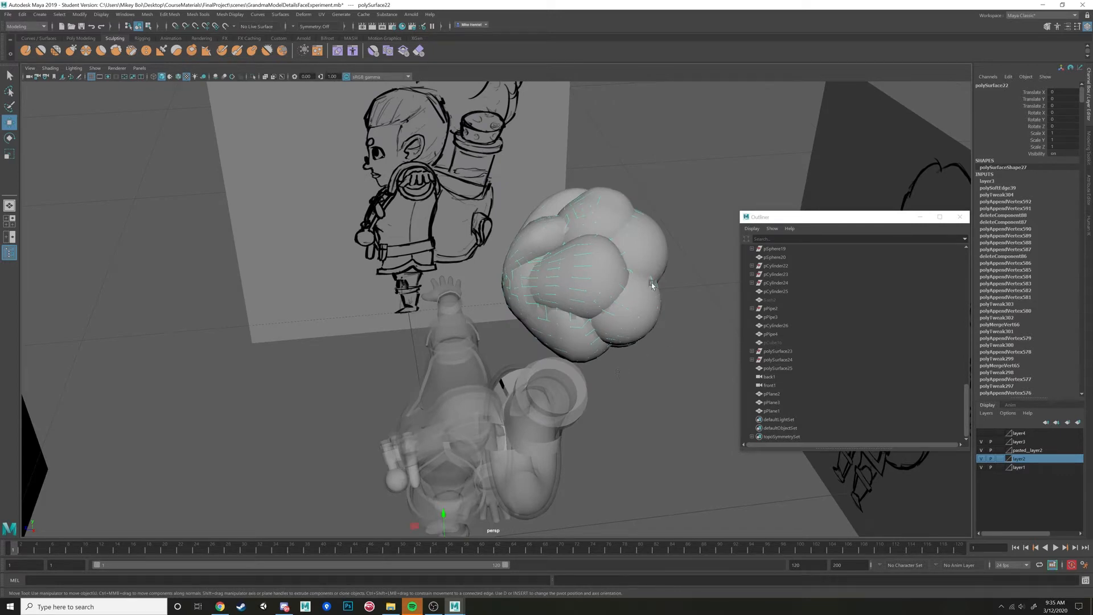
Examine the character's hair and backpack model from several angles against the side and front reference drawings
mouse_move(653, 286)
left_mouse_down("alt")
mouse_move(635, 322)
mouse_move(596, 324)
left_mouse_up("alt")
left_click(517, 381)
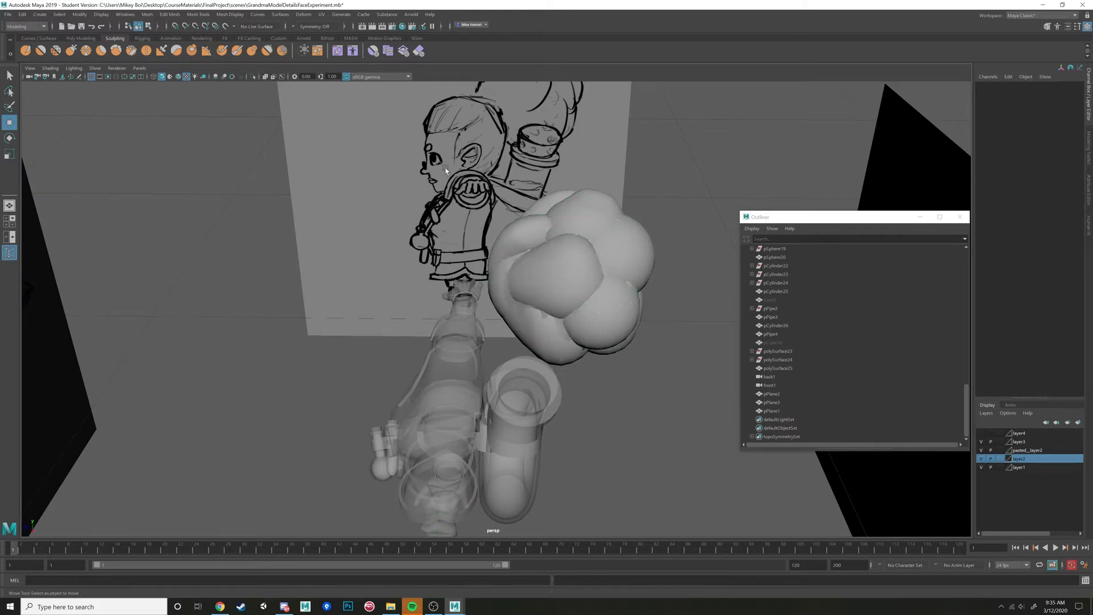
mouse_move(463, 172)
left_mouse_down("alt")
mouse_move(492, 211)
mouse_move(708, 295)
left_mouse_up("alt")
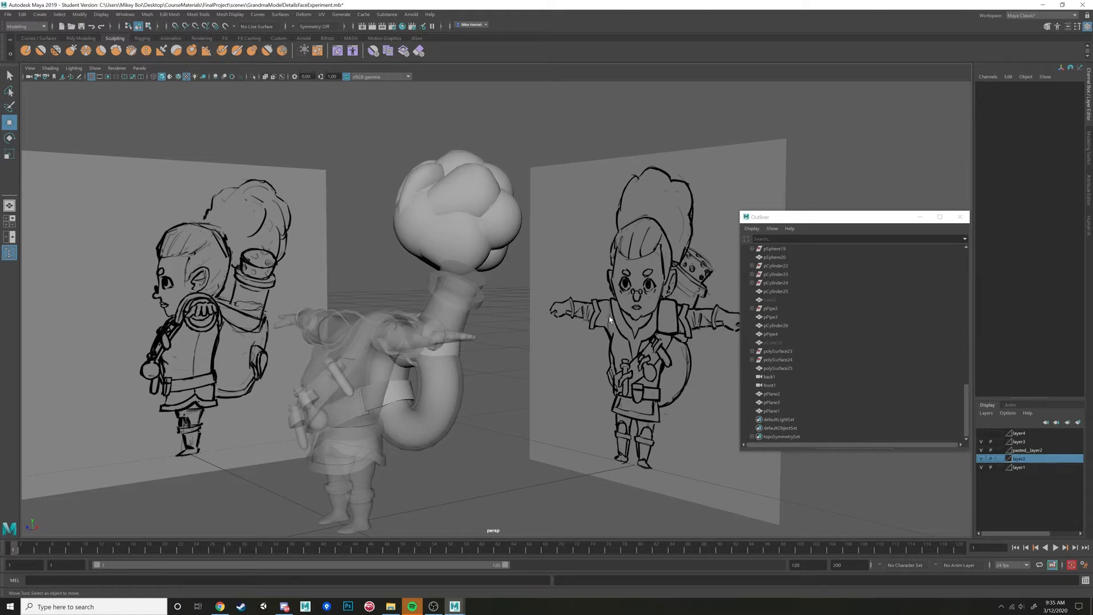
mouse_move(609, 320)
left_mouse_down("alt")
mouse_move(653, 354)
mouse_move(628, 348)
mouse_move(635, 341)
left_mouse_up("alt")
left_click(1090, 155)
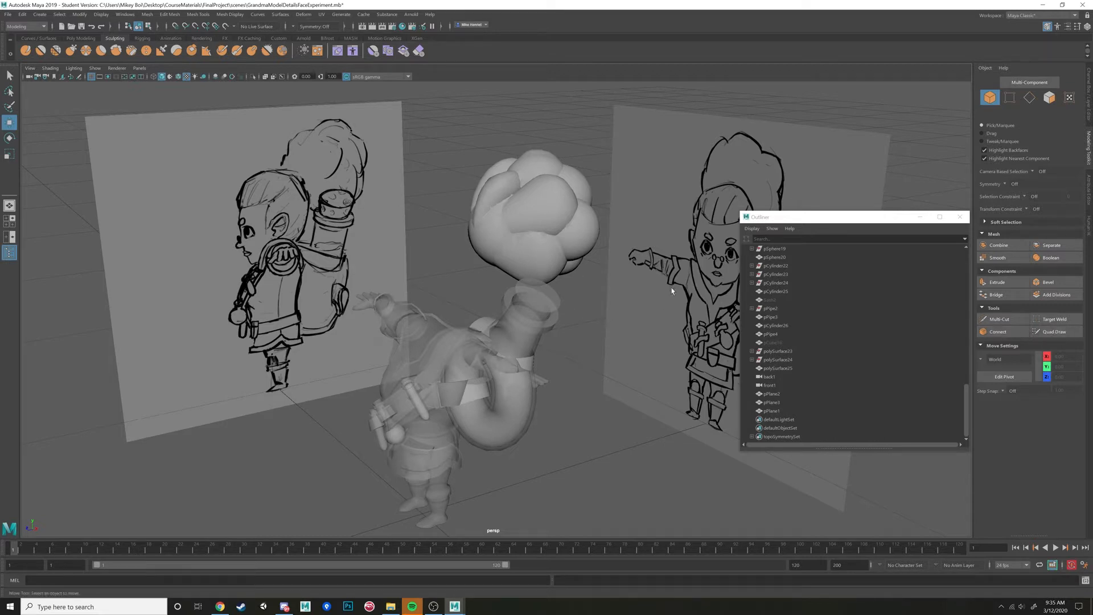
left_click_drag(531, 303, 532, 327, "alt")
right_click_drag(532, 327, 671, 254, "alt")
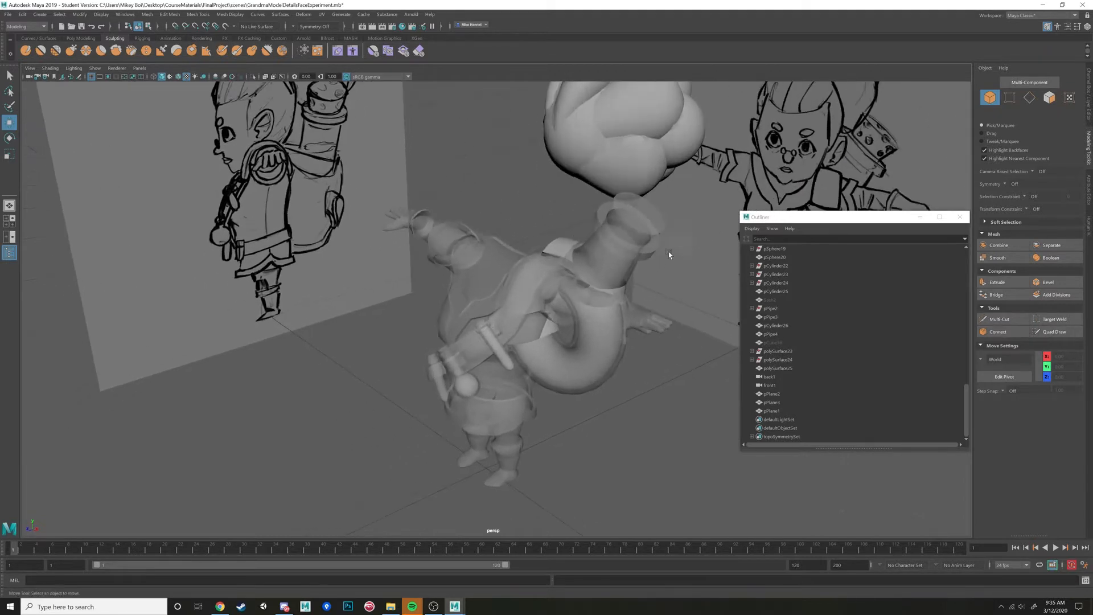
left_click_drag(671, 254, 463, 315, "alt")
middle_click_drag(464, 316, 335, 359, "alt")
left_click(335, 359)
mouse_move(335, 359)
left_mouse_down("alt")
mouse_move(436, 352)
mouse_move(428, 309)
mouse_move(394, 329)
mouse_move(521, 333)
mouse_move(501, 377)
mouse_move(433, 353)
left_mouse_up("alt")
middle_click_drag(433, 353, 483, 353, "alt")
left_click_drag(484, 357, 494, 242, "alt")
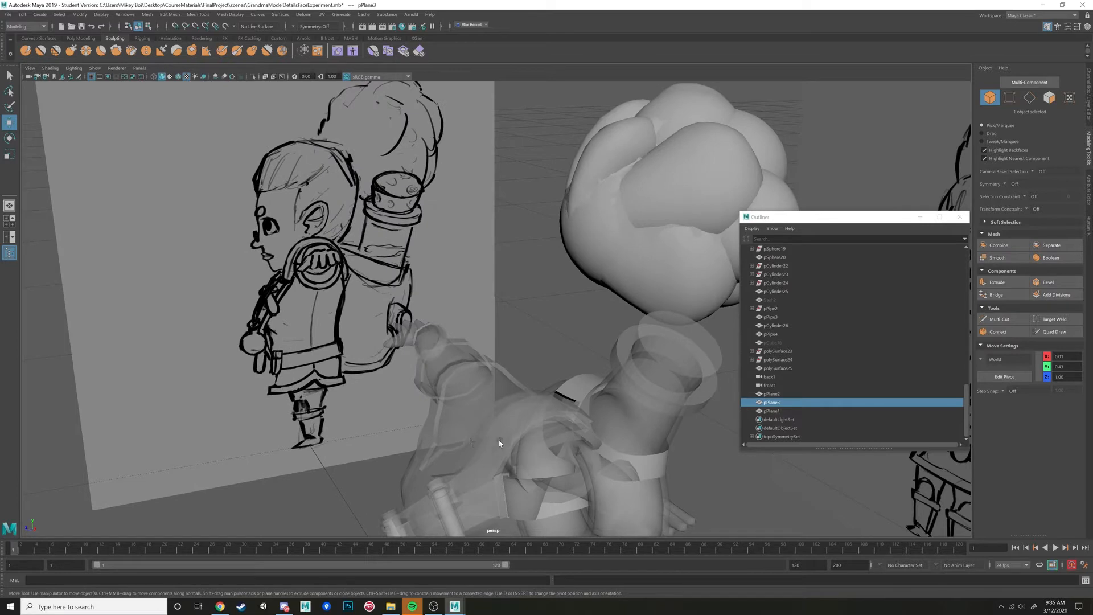
left_click(611, 284)
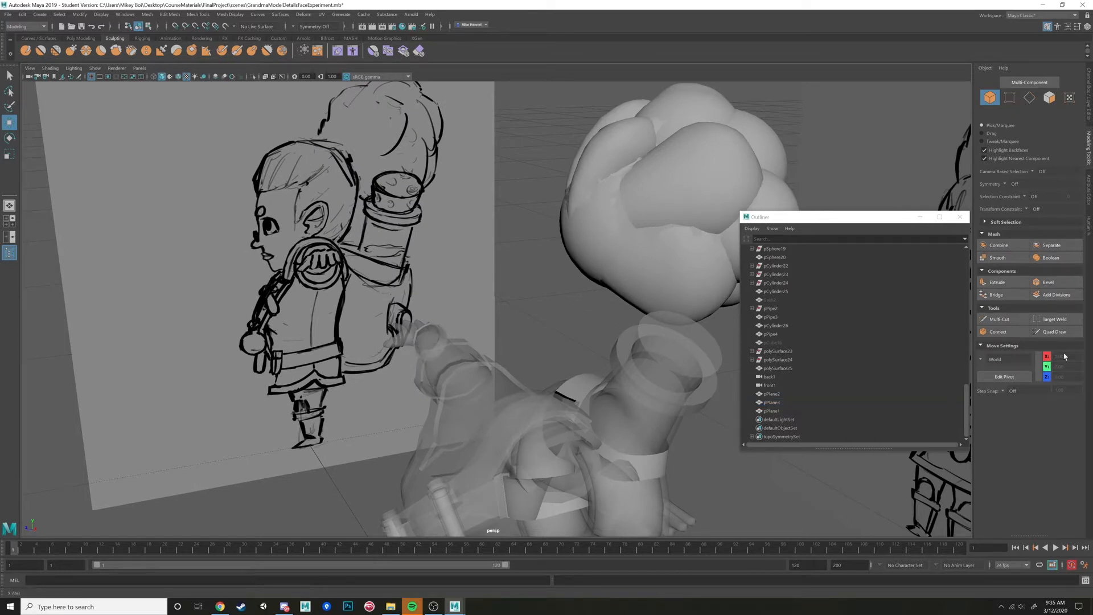
left_click(1088, 87)
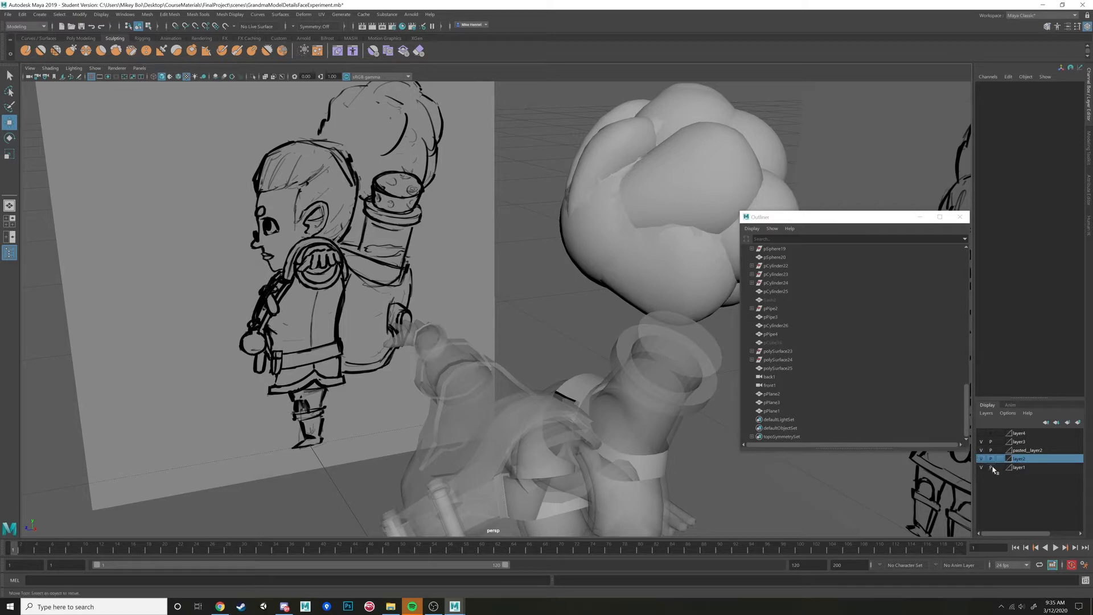
Select the pSphere20 hair mesh and move it along the X axis, beside the retopologized hair
left_click_drag(582, 219, 561, 234, "alt")
left_click(580, 227)
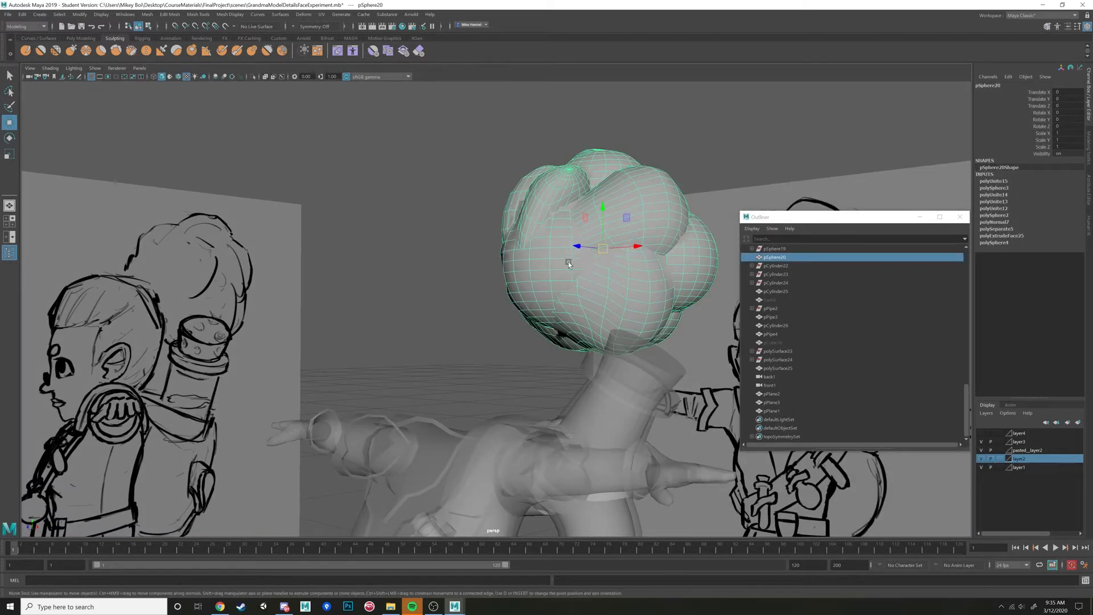
left_click_drag(633, 247, 900, 248)
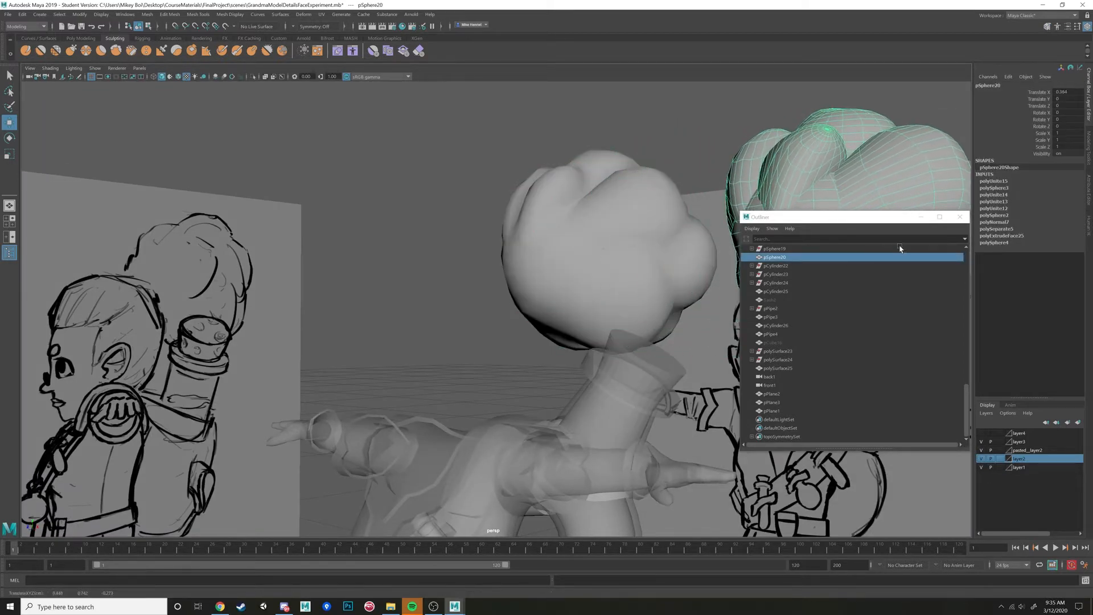
Compare the retopologized hair with the original merged-sphere hair mesh from several angles
mouse_move(678, 166)
left_mouse_down("alt")
mouse_move(645, 247)
mouse_move(631, 251)
mouse_move(606, 300)
mouse_move(629, 273)
mouse_move(637, 303)
mouse_move(578, 308)
mouse_move(522, 339)
mouse_move(470, 340)
mouse_move(459, 298)
mouse_move(444, 309)
mouse_move(608, 283)
left_mouse_up("alt")
left_click(609, 284)
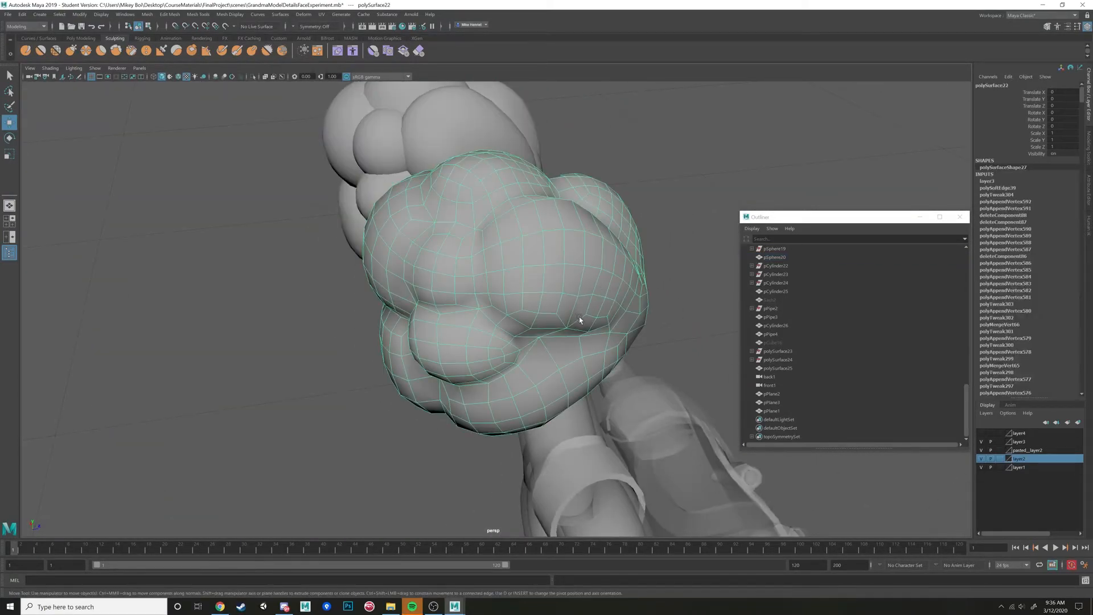
mouse_move(581, 319)
left_mouse_down("alt")
mouse_move(675, 303)
mouse_move(643, 308)
mouse_move(580, 240)
mouse_move(575, 256)
mouse_move(602, 251)
mouse_move(473, 276)
mouse_move(591, 261)
mouse_move(471, 254)
mouse_move(512, 259)
left_mouse_up("alt")
left_click(517, 255)
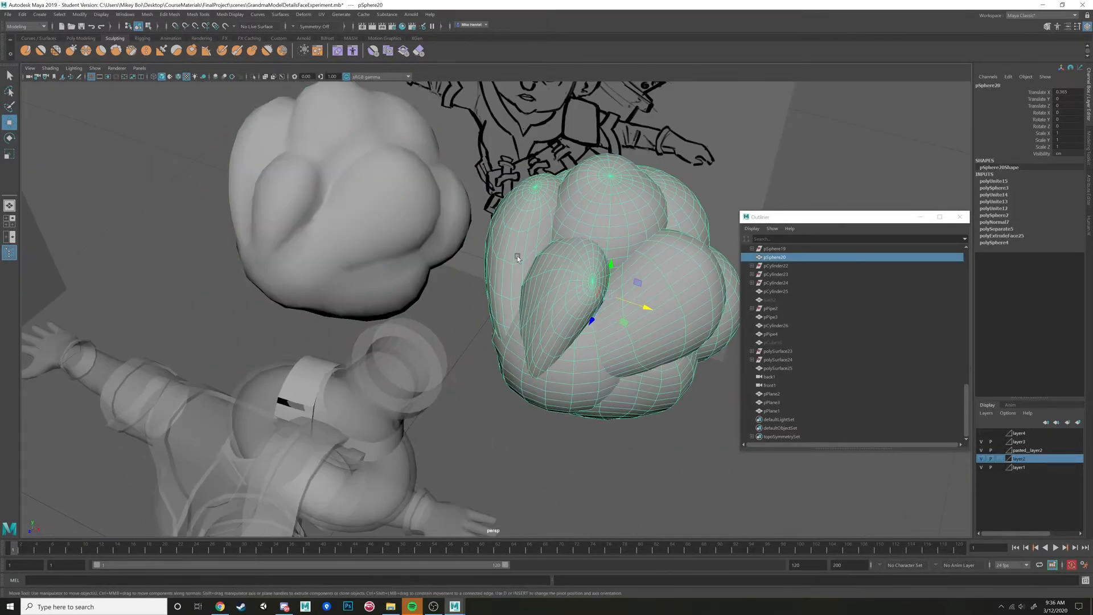
mouse_move(561, 291)
left_mouse_down("alt")
mouse_move(495, 309)
mouse_move(530, 291)
left_mouse_up("alt")
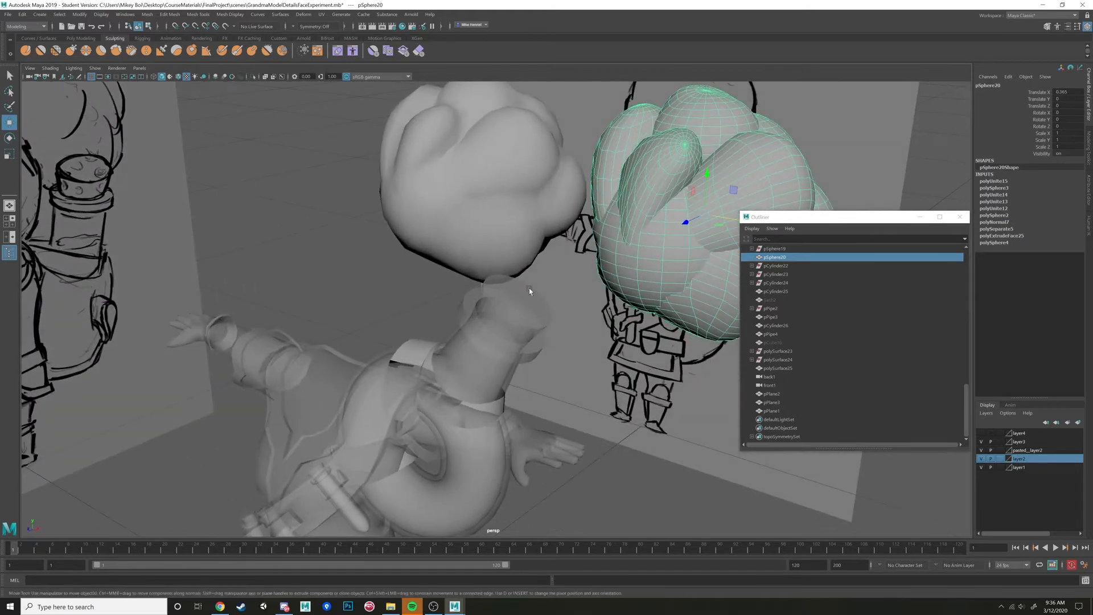
mouse_move(417, 293)
left_mouse_down("alt")
mouse_move(568, 291)
mouse_move(587, 281)
mouse_move(556, 282)
left_mouse_up("alt")
left_click(723, 141)
left_click_drag(598, 236, 695, 244, "alt")
left_click(695, 243)
left_click(452, 213)
left_click_drag(635, 229, 513, 215, "alt")
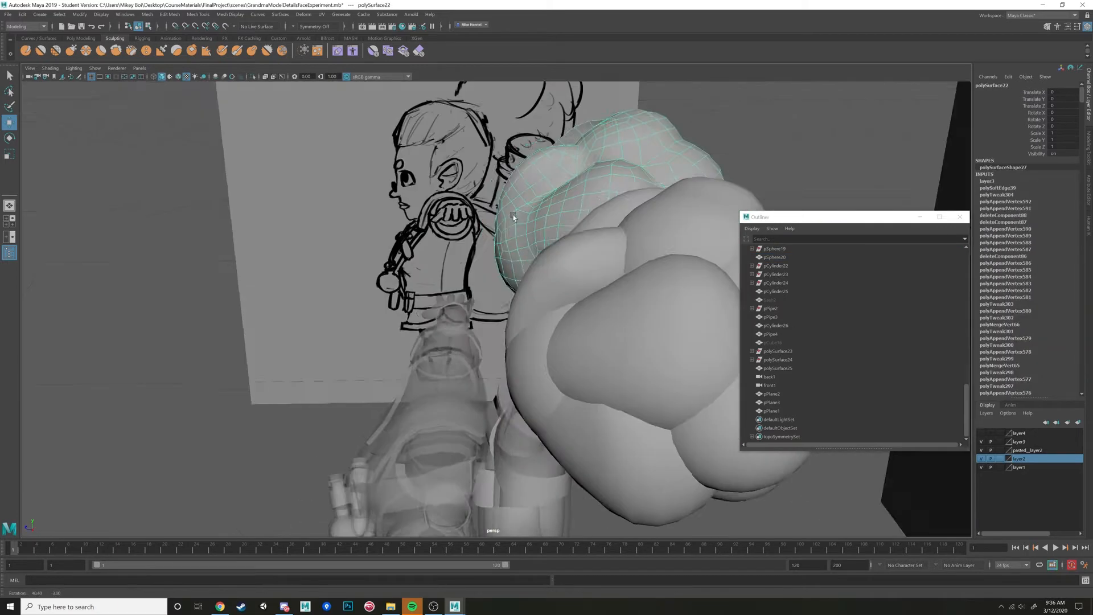
left_click(601, 317)
left_click_drag(602, 317, 527, 308, "alt")
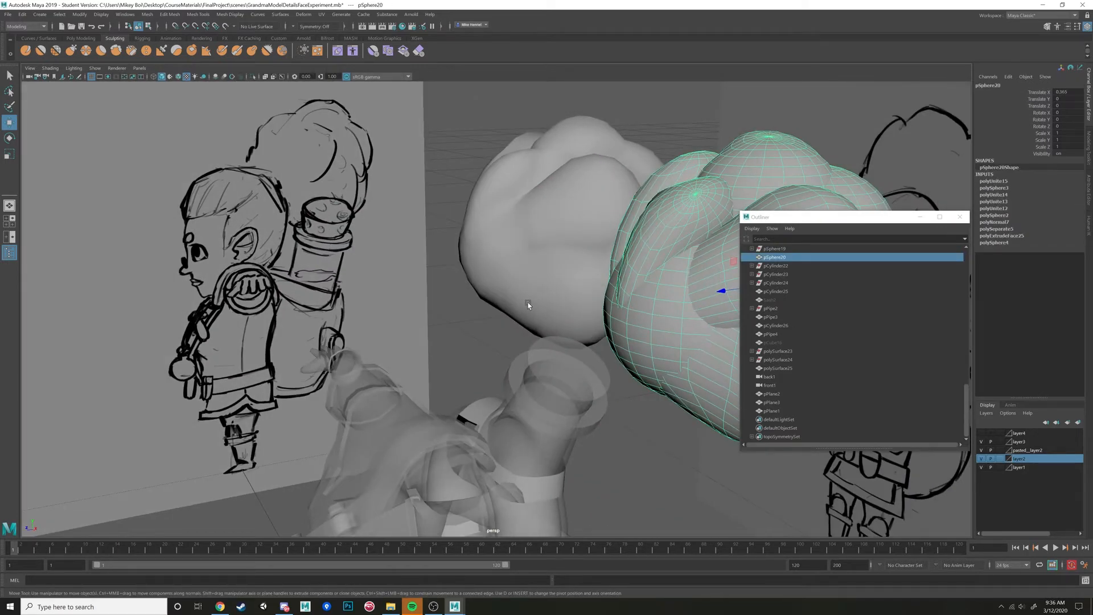
left_click(541, 289)
right_click_drag(596, 308, 796, 346, "alt")
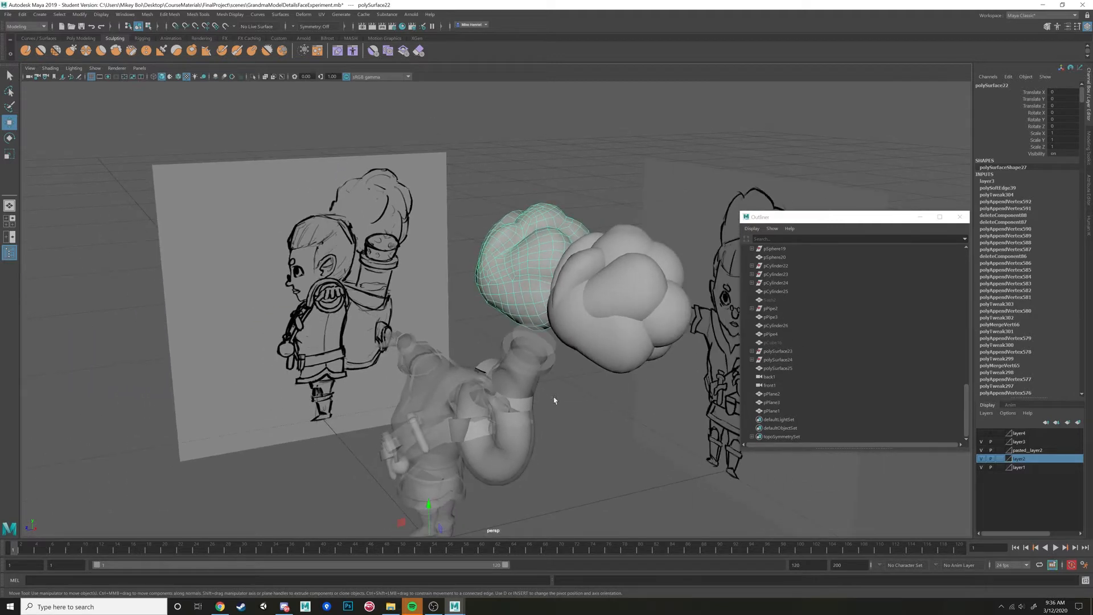
Hide layer2, pasted__layer2, layer3 and the pSphere20 hair mesh, leaving only the reference planes in layer1 visible
left_click(981, 466)
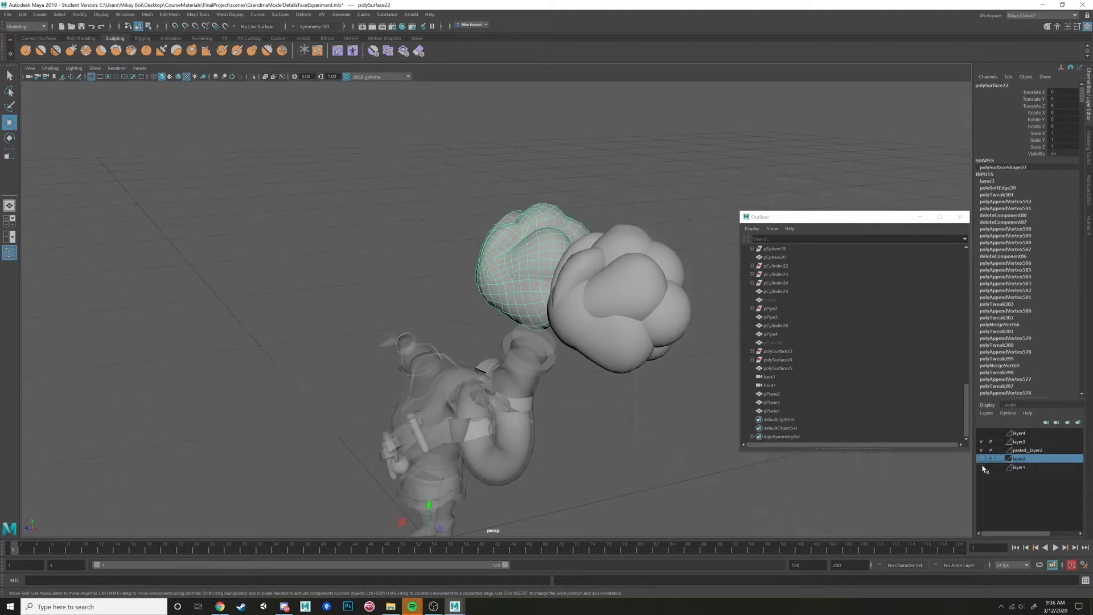
left_click(981, 467)
left_click(982, 450)
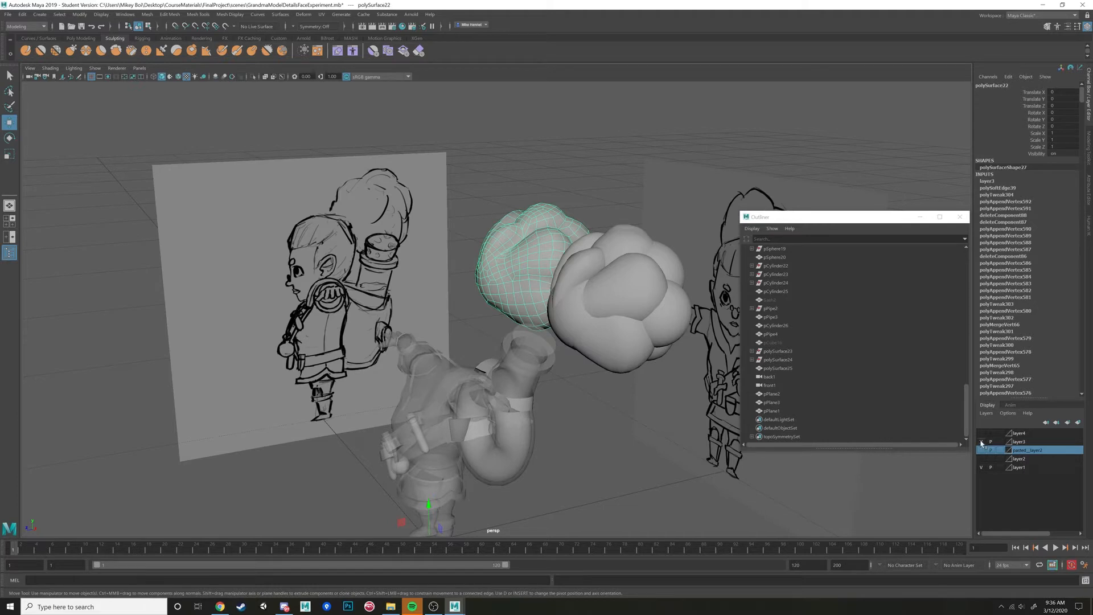
left_click(981, 442)
left_click(550, 317)
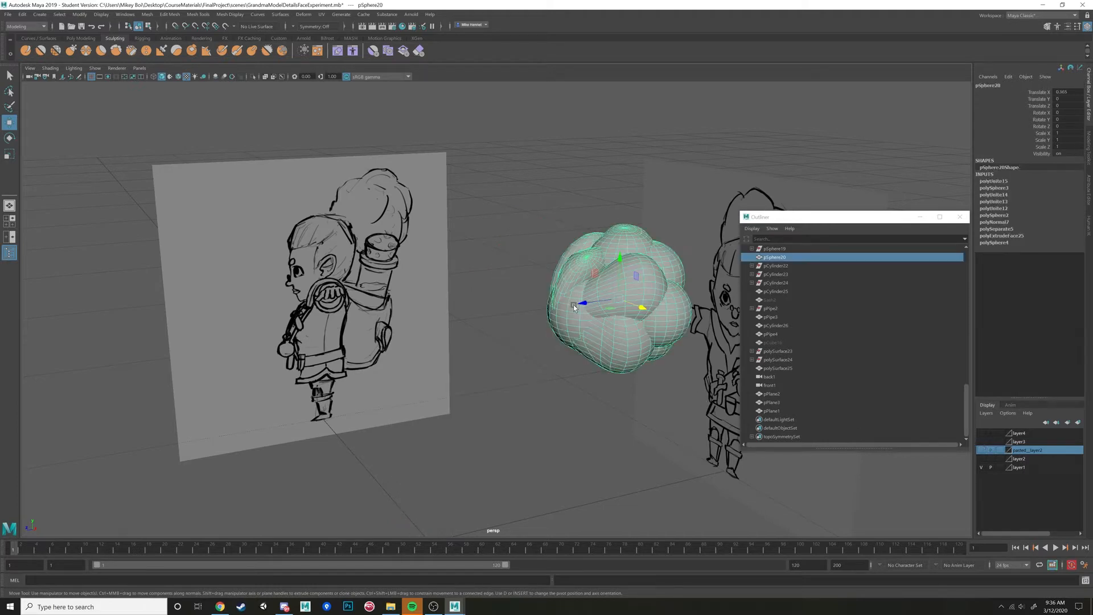
mouse_move(548, 406)
left_mouse_down("alt")
mouse_move(559, 410)
mouse_move(661, 340)
mouse_move(574, 353)
mouse_move(634, 301)
mouse_move(586, 324)
mouse_move(480, 312)
mouse_move(571, 302)
mouse_move(617, 316)
mouse_move(461, 260)
left_mouse_up("alt")
key("ctrl+h")
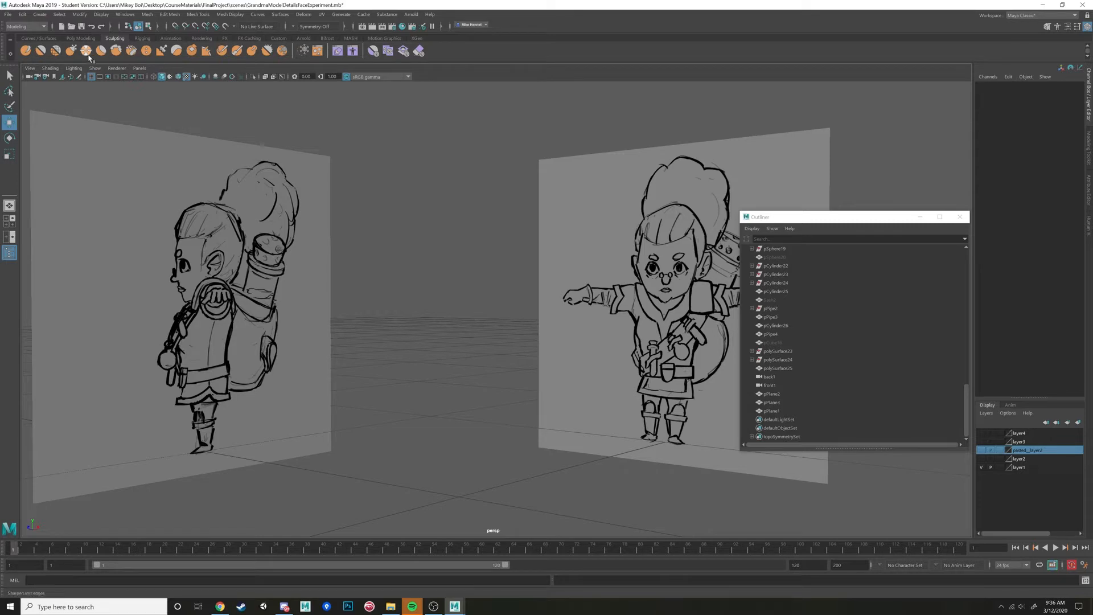
Create a polygon cube and raise it along the Y axis to the height of the character's head
left_click(78, 39)
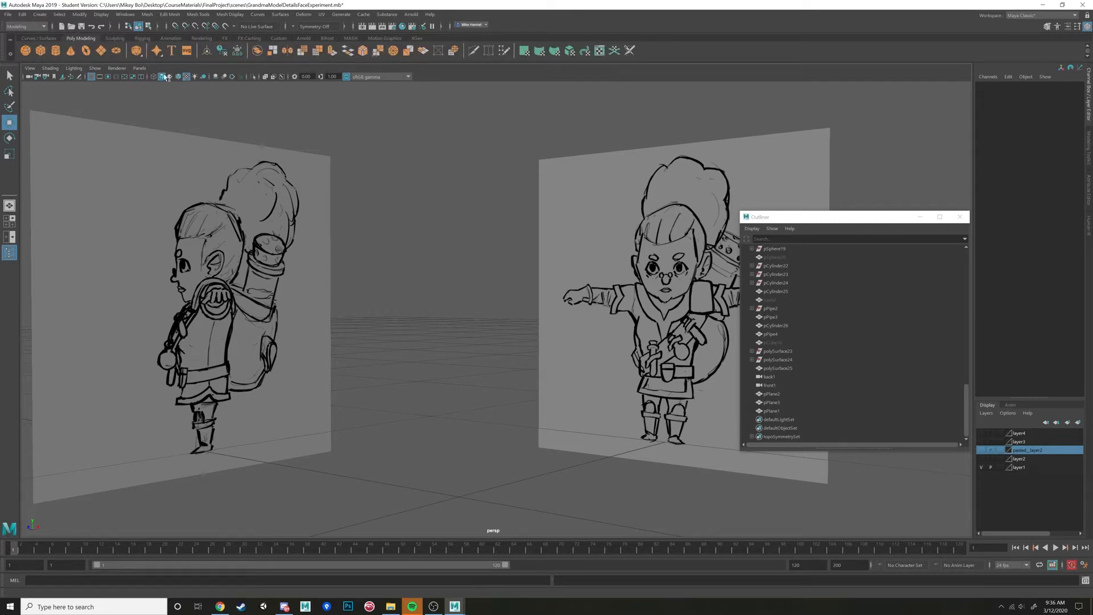
left_click(41, 50)
mouse_move(720, 374)
left_mouse_down("alt")
mouse_move(539, 347)
mouse_move(578, 336)
mouse_move(542, 354)
left_mouse_up("alt")
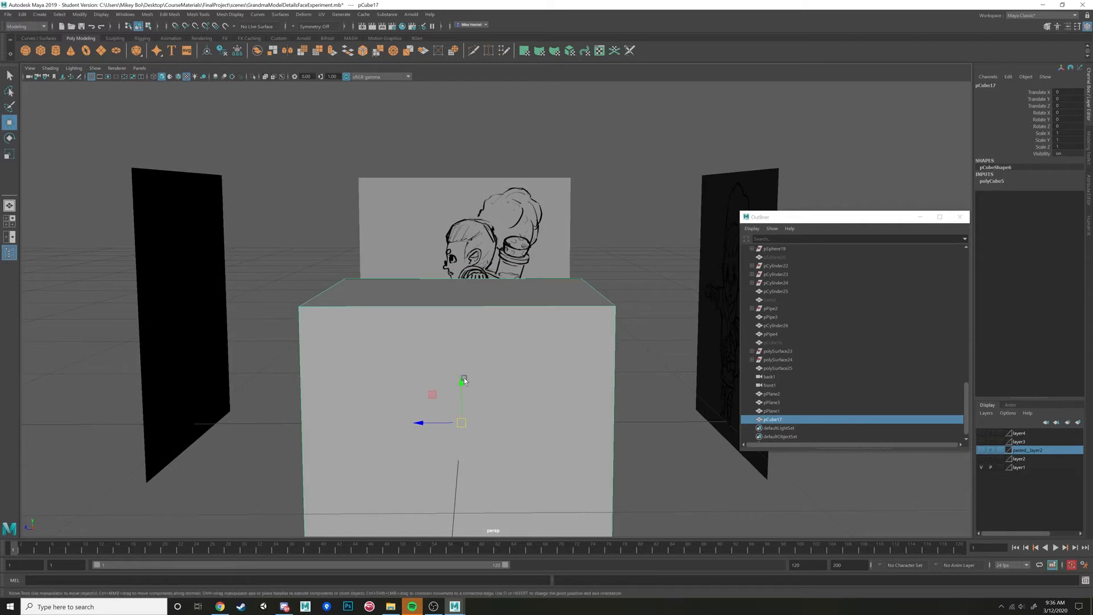
mouse_move(463, 381)
left_mouse_down("alt")
mouse_move(484, 282)
mouse_move(468, 253)
left_mouse_up("alt")
key("f")
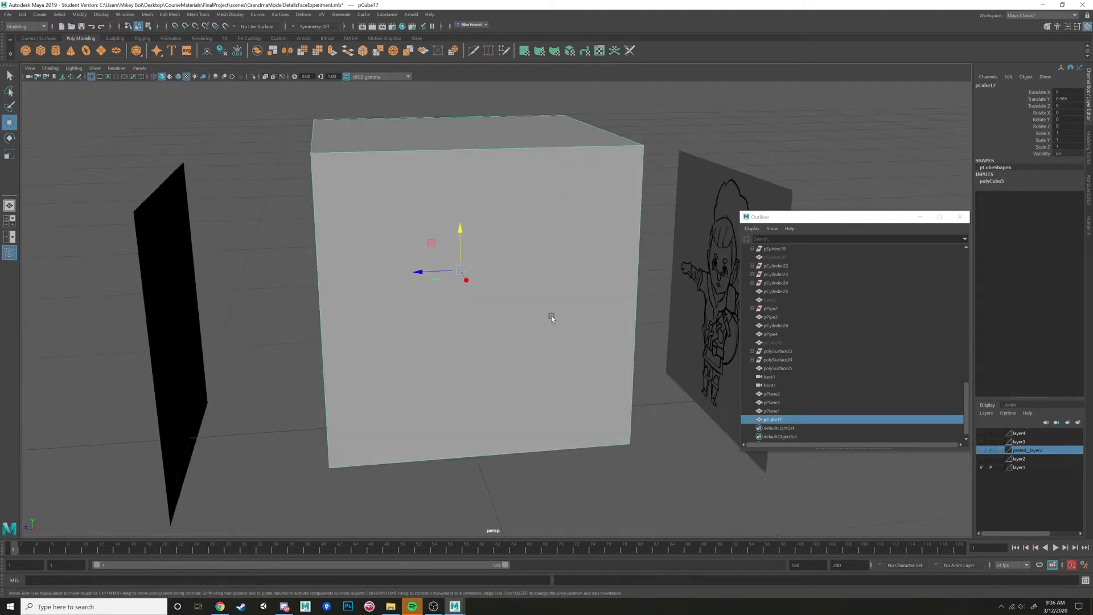
Smooth the cube with one division and scale it uniformly to about 0.545 to suit the head
left_click(125, 14)
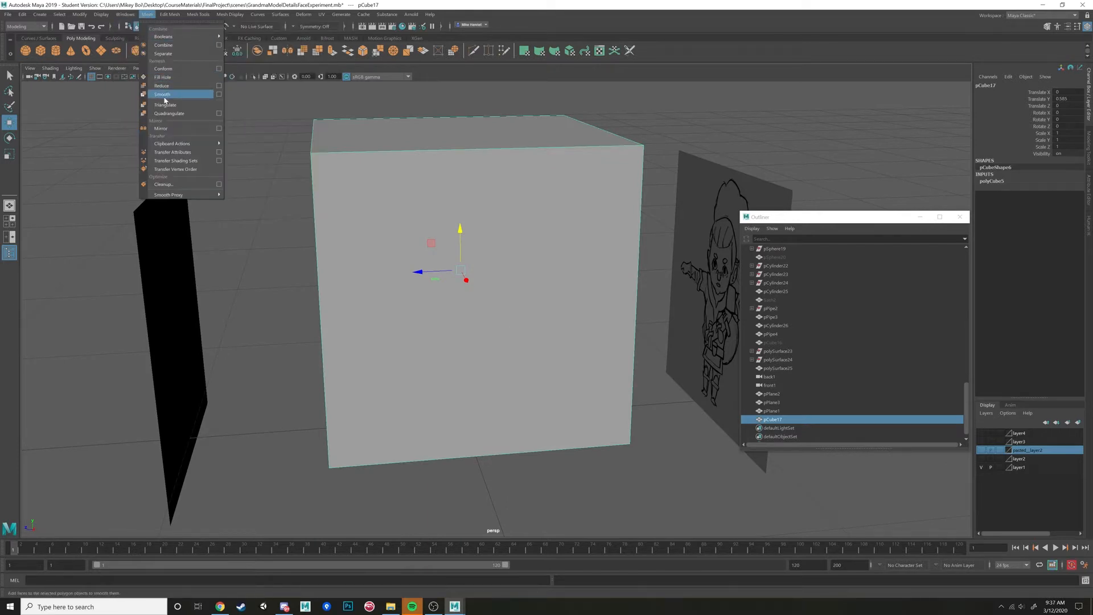
left_click(165, 96)
mouse_move(436, 245)
left_mouse_down("alt")
mouse_move(505, 236)
mouse_move(455, 263)
mouse_move(404, 260)
mouse_move(386, 246)
left_mouse_up("alt")
key("r")
mouse_move(531, 292)
left_mouse_down("alt")
mouse_move(481, 306)
mouse_move(532, 312)
mouse_move(490, 279)
mouse_move(555, 274)
left_mouse_up("alt")
mouse_move(512, 313)
left_mouse_down("alt")
mouse_move(483, 266)
mouse_move(500, 266)
left_mouse_up("alt")
middle_click_drag(500, 264, 494, 283, "alt")
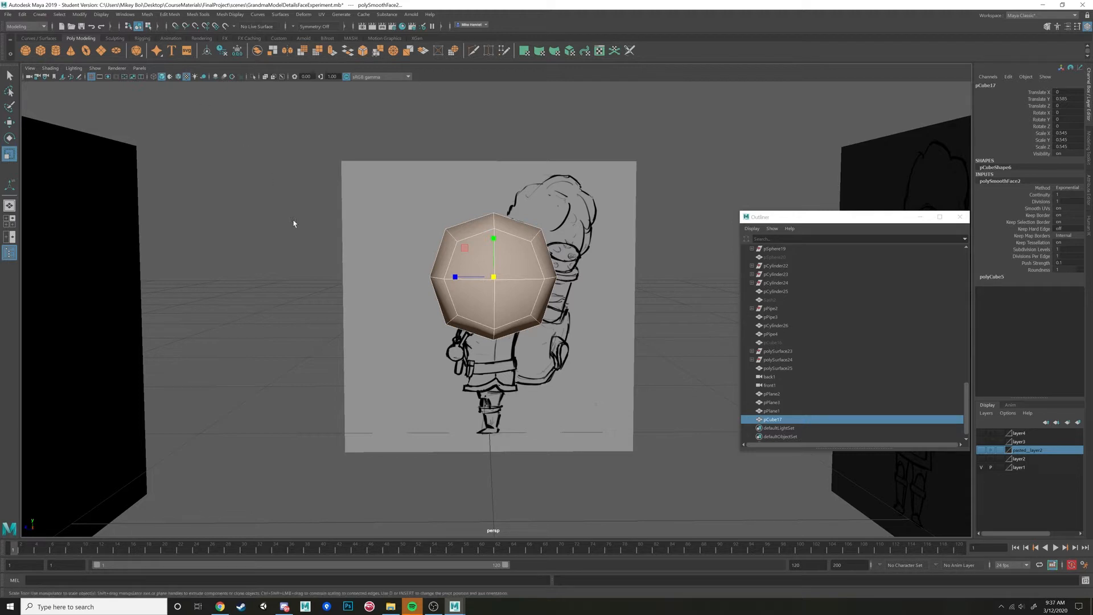
Repeat the Smooth operation on the cube four more times to try a much denser mesh
key("g")
key("g")
key("g")
key("g")
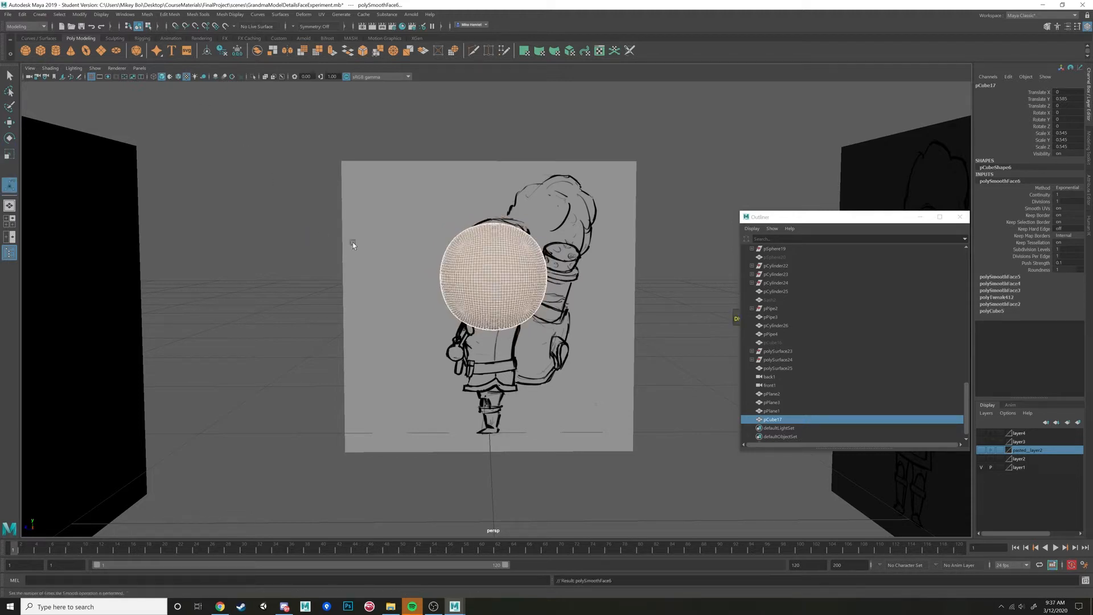
scroll(477, 263, "up", 3)
scroll(477, 262, "up", 1)
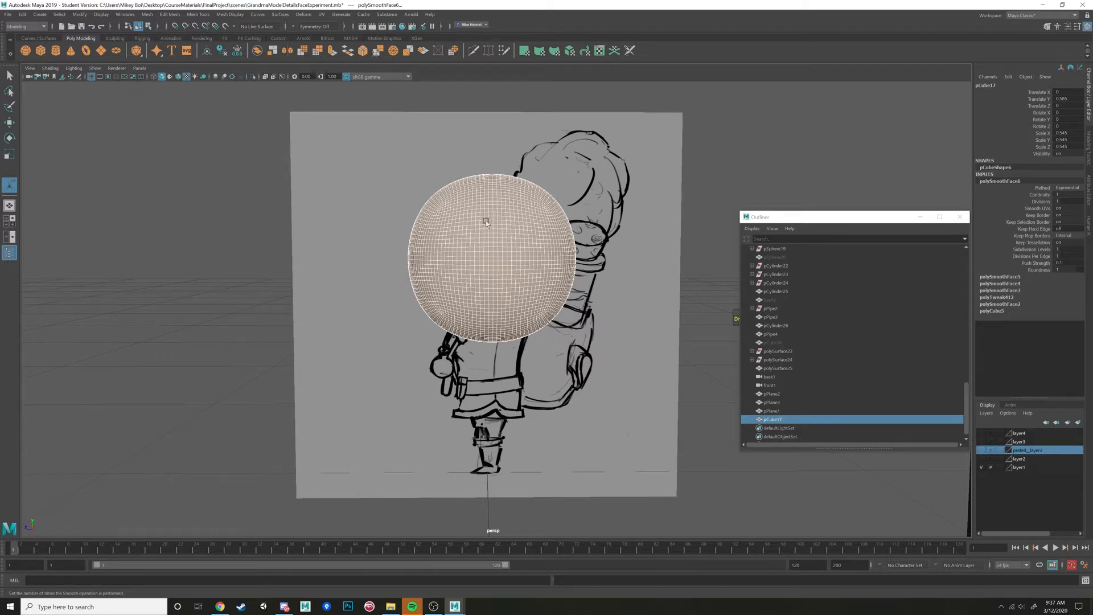
Undo the four extra Smooth operations on the cube
key("ctrl+z")
key("ctrl+z")
key("ctrl+z")
key("ctrl+z")
scroll(521, 234, "down", 2)
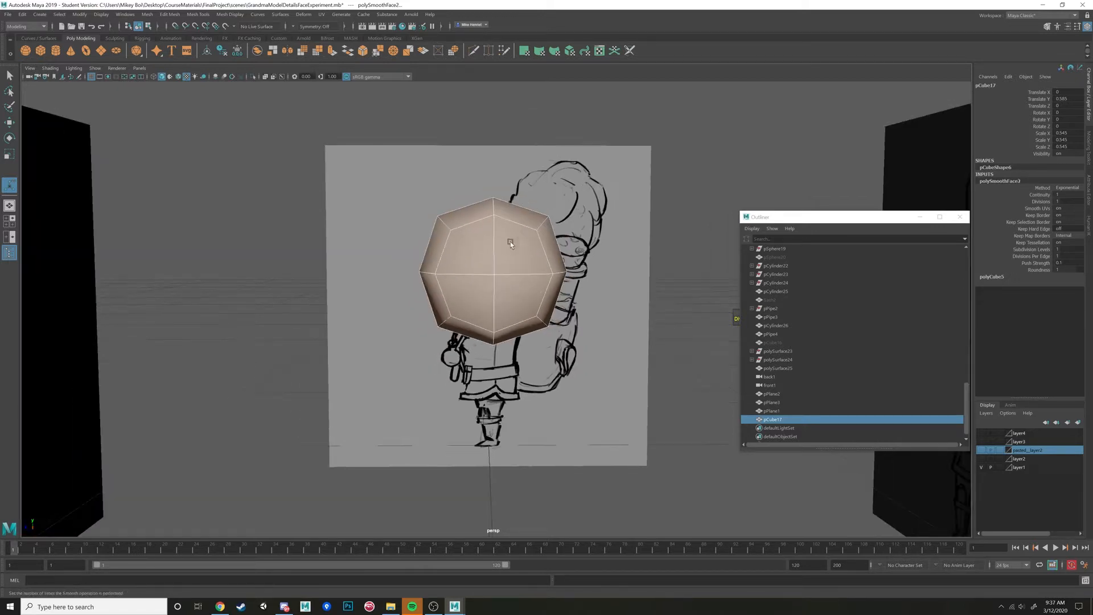
Switch to the side view, frame the smoothed cube over the head drawing and turn on X-Ray shading
scroll(536, 253, "down", 3)
key("space")
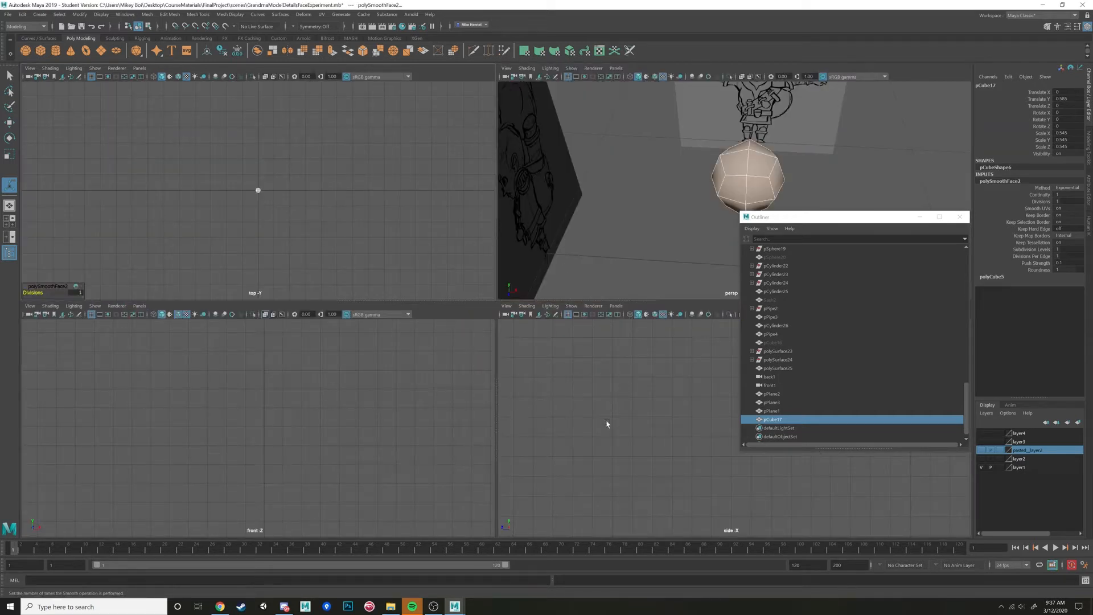
key("space")
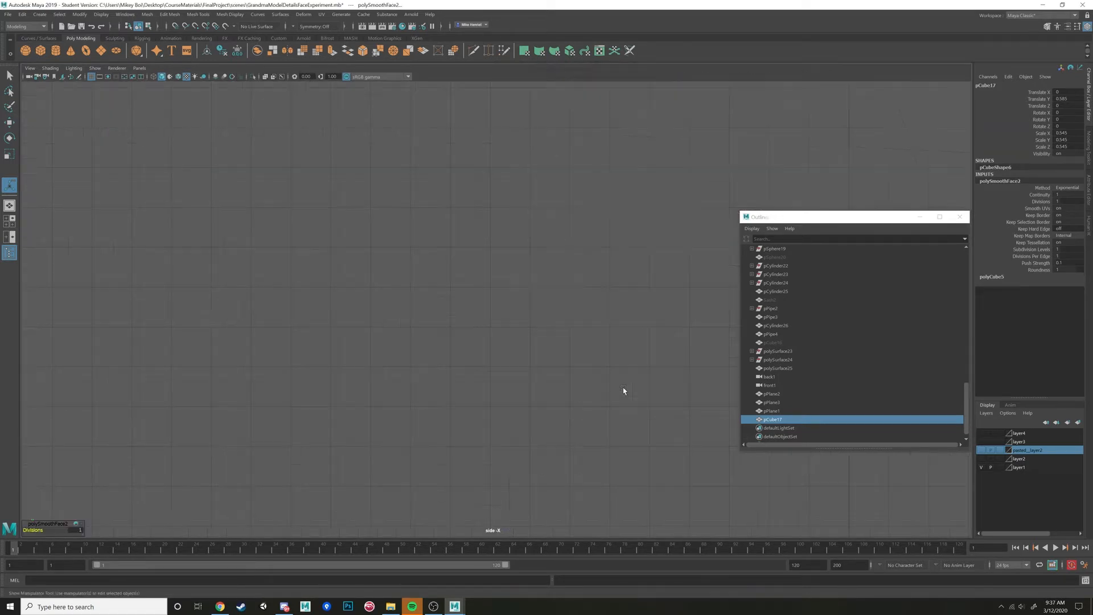
key("f")
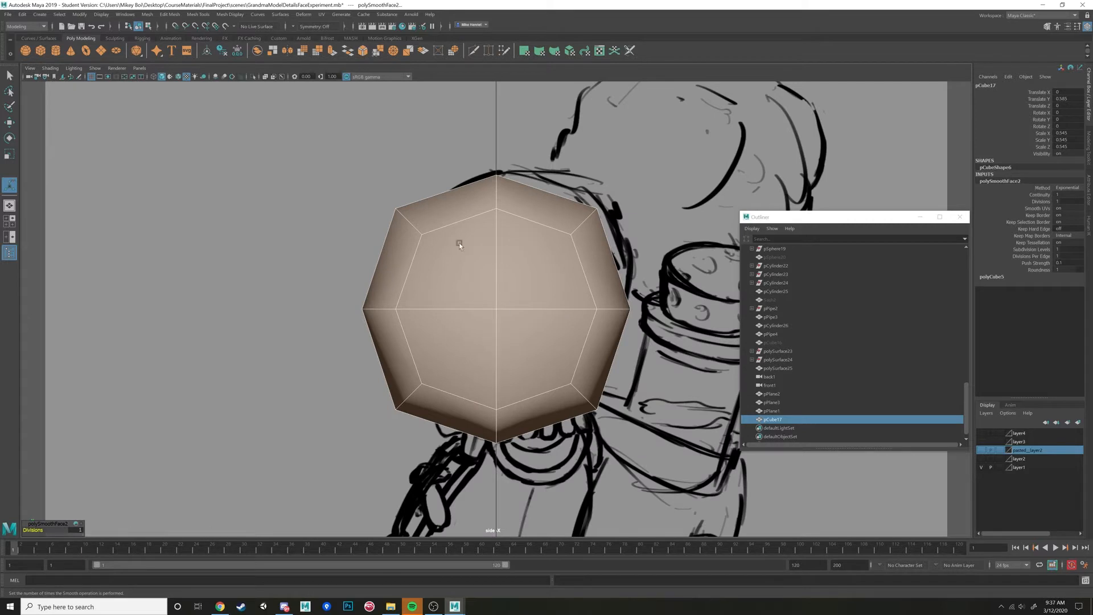
left_click(49, 68)
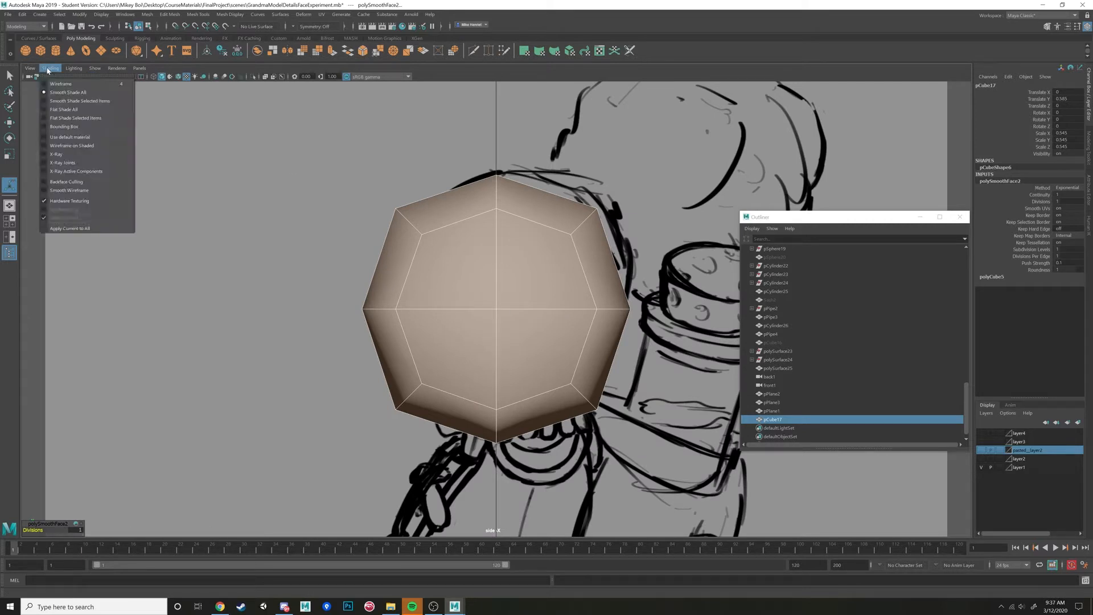
left_click(44, 154)
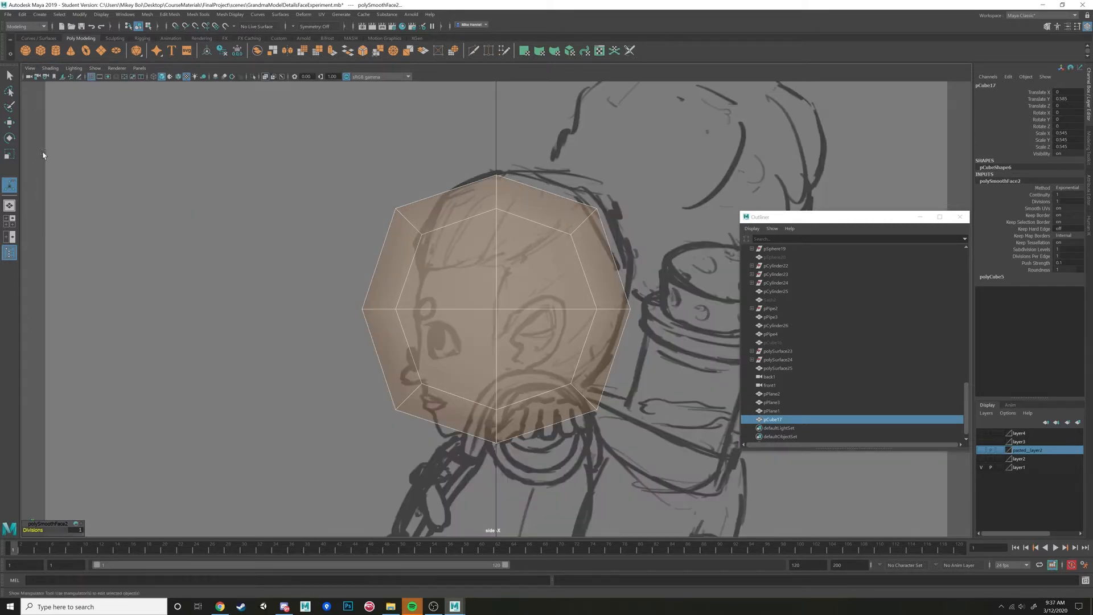
Move the cube's middle column of vertices slightly towards the back of the head in the side view
right_click_drag(501, 273, 463, 265)
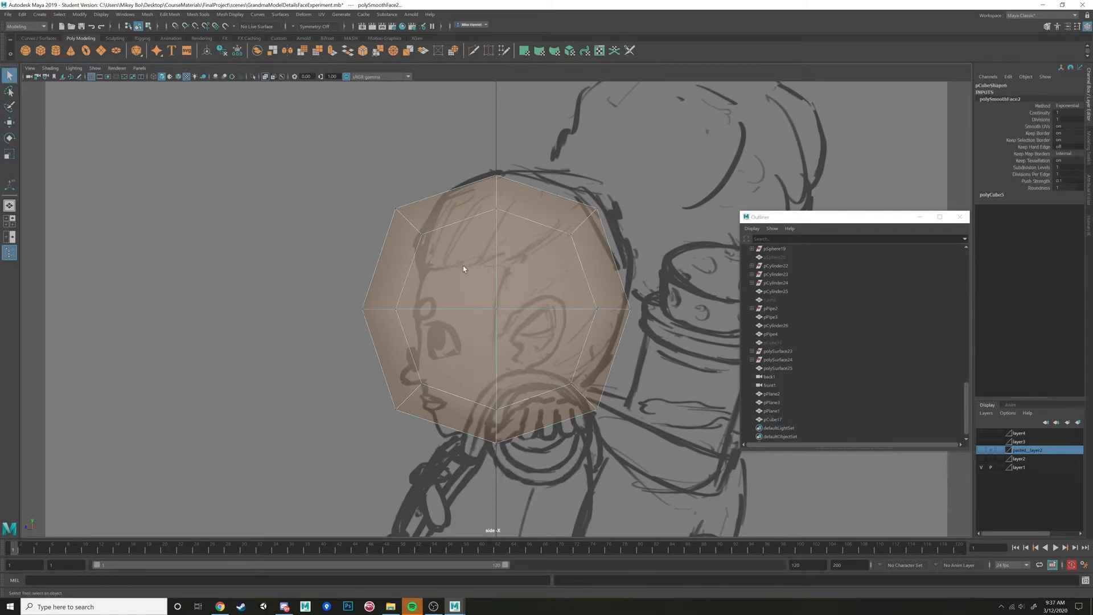
left_click_drag(638, 257, 638, 256)
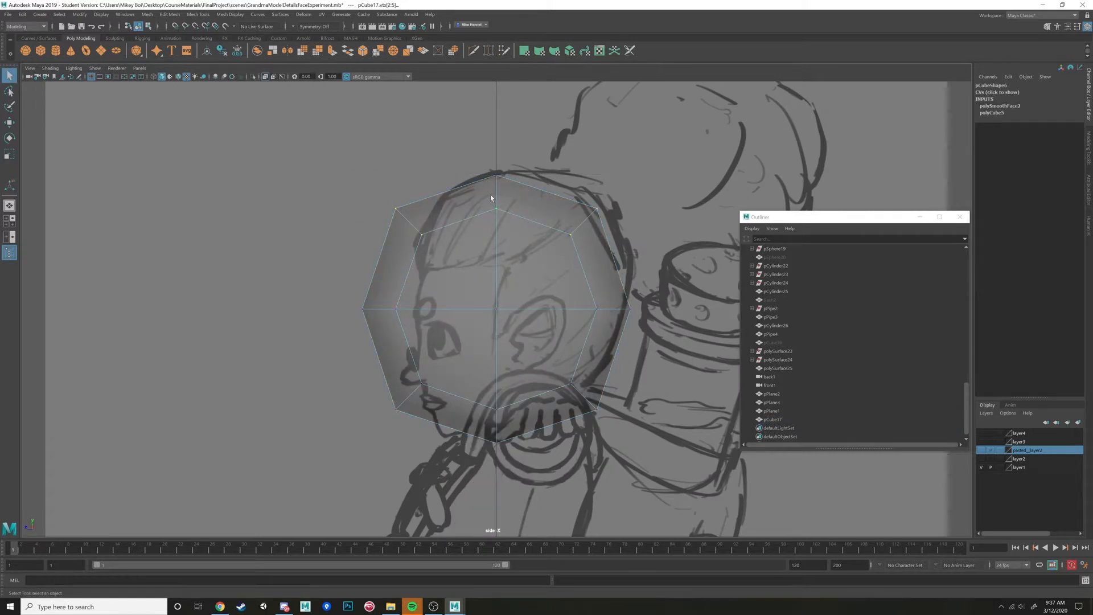
left_click_drag(477, 165, 524, 245)
key("w")
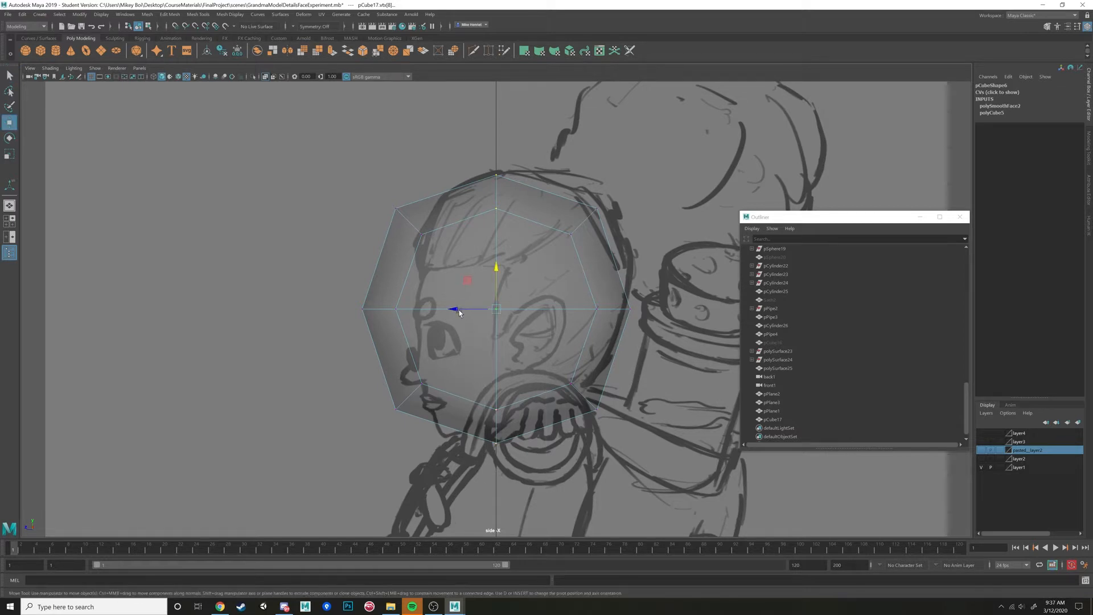
left_click_drag(459, 310, 481, 285)
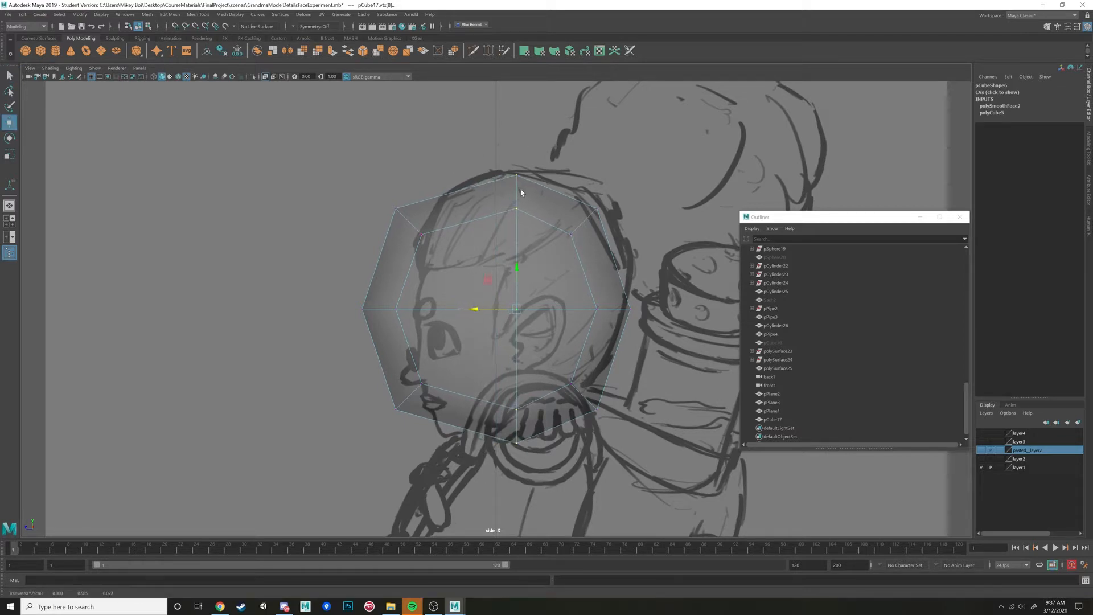
Raise the lower back vertices to the nape outline and lift the centre vertices to even out the side profile
left_click_drag(644, 367, 476, 495)
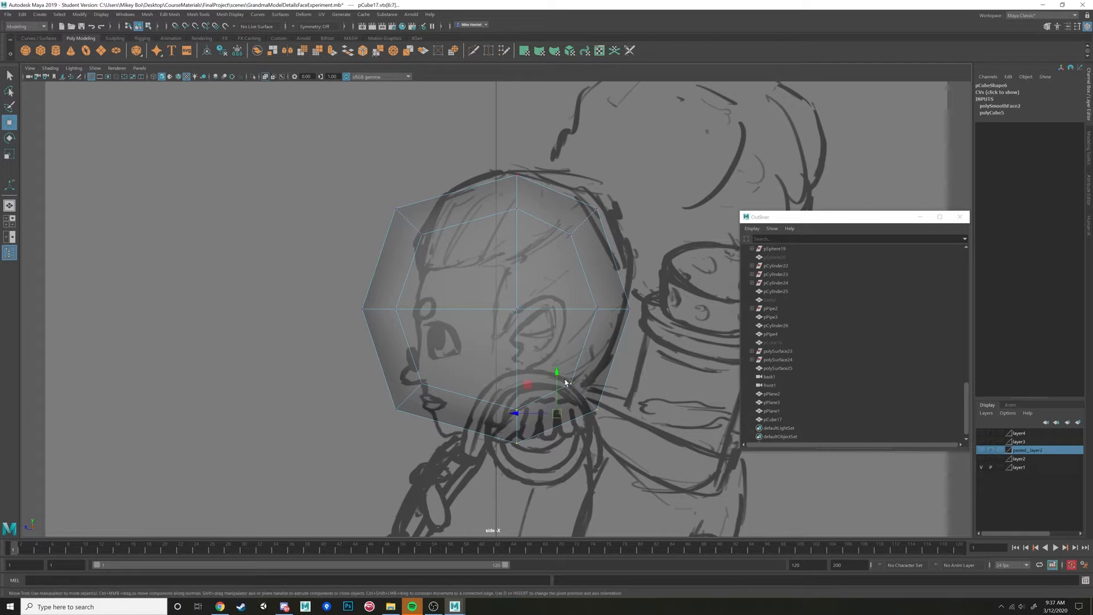
left_click_drag(557, 377, 556, 337)
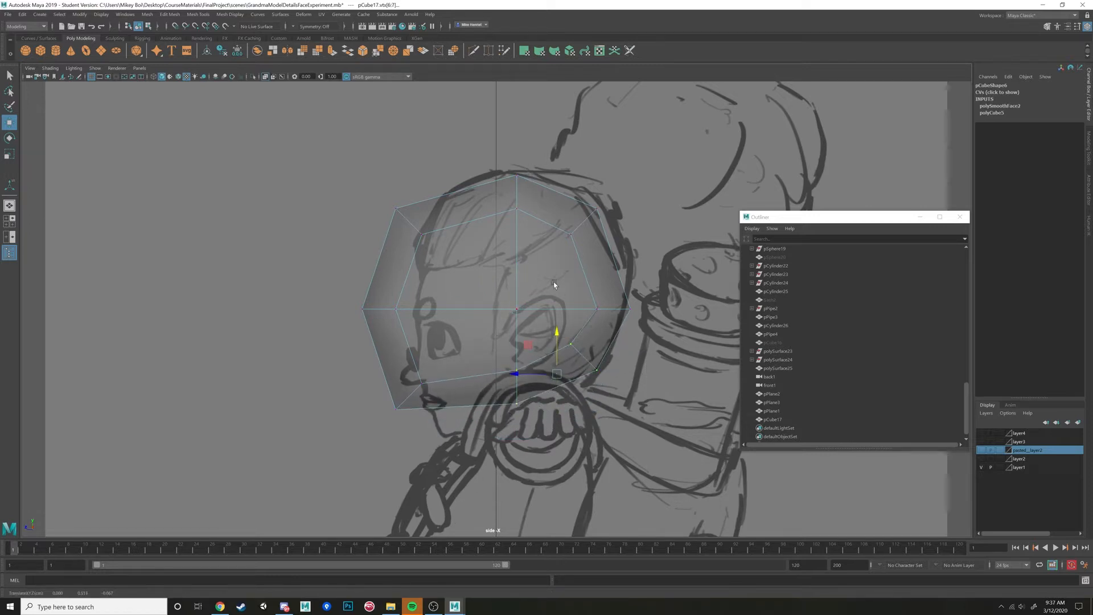
left_click_drag(555, 283, 466, 352)
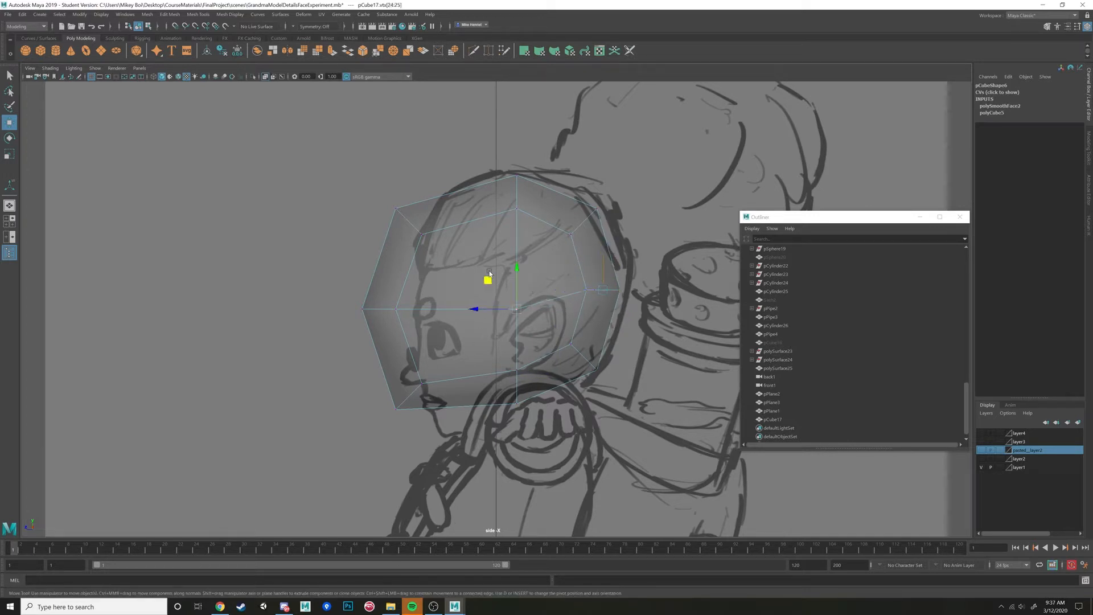
left_click_drag(488, 279, 488, 265)
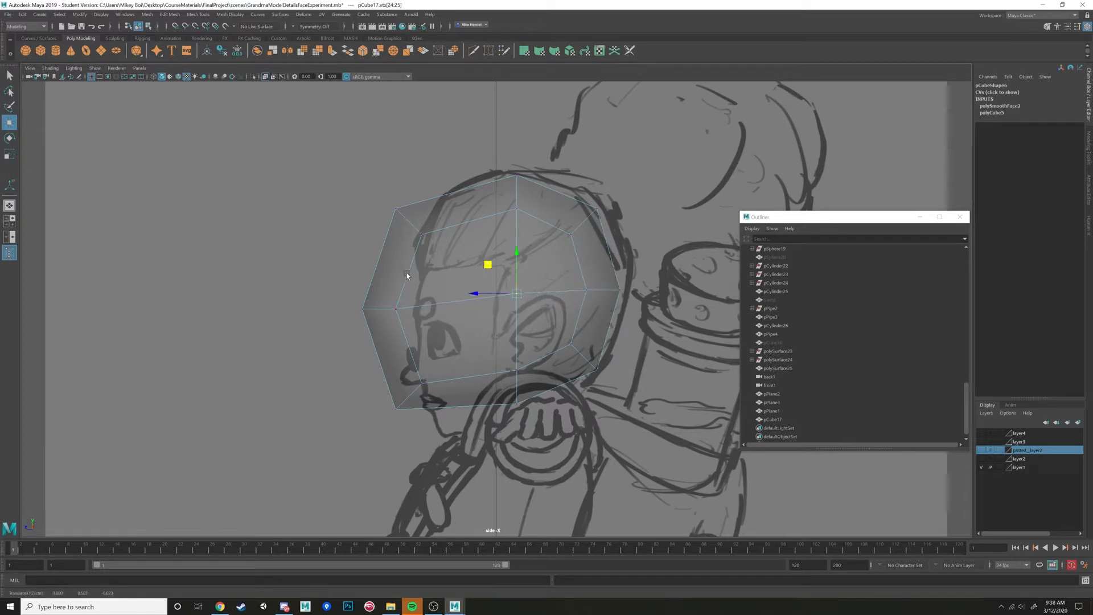
Pull the front brow-level vertices back to the face line and move the lower front vertices onto the chin
left_click_drag(408, 275, 391, 309)
left_click_drag(385, 393, 404, 443)
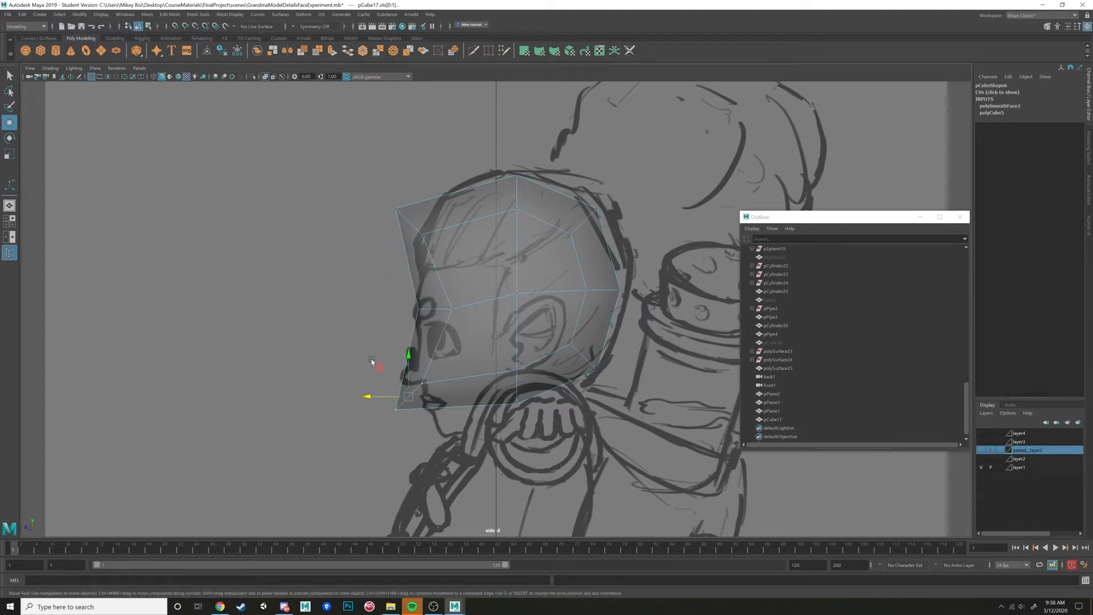
middle_click_drag(372, 362, 430, 377)
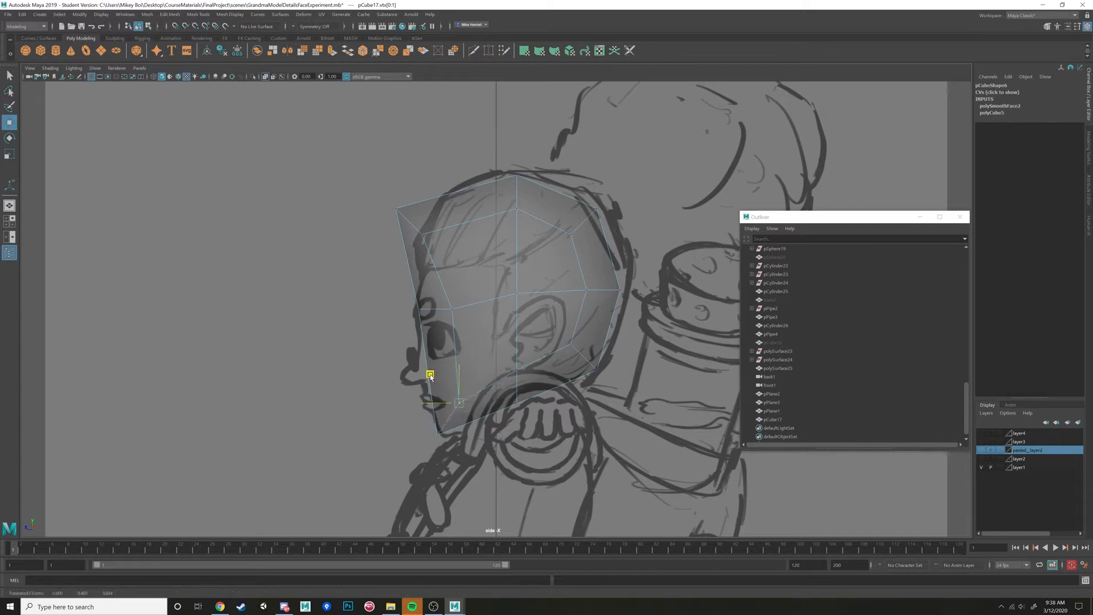
left_click_drag(431, 377, 429, 375)
Raise the bottom middle vertices below the ear so the underside follows the drawn jaw
left_click(527, 371)
left_click(520, 369, "shift")
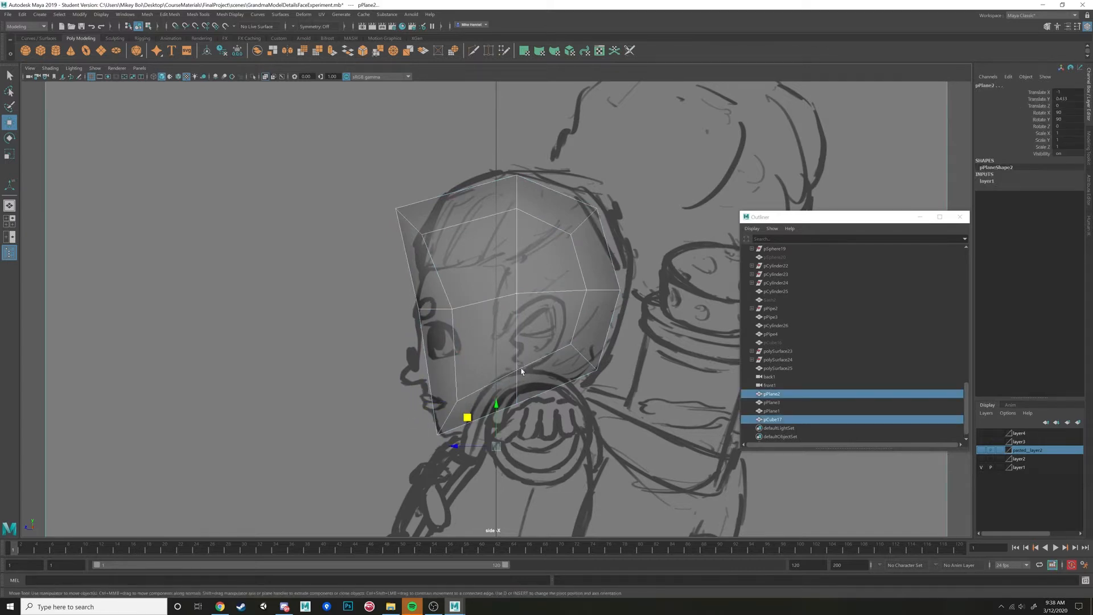
left_click(542, 322)
right_click_drag(544, 315, 508, 322)
left_click_drag(538, 353, 467, 437)
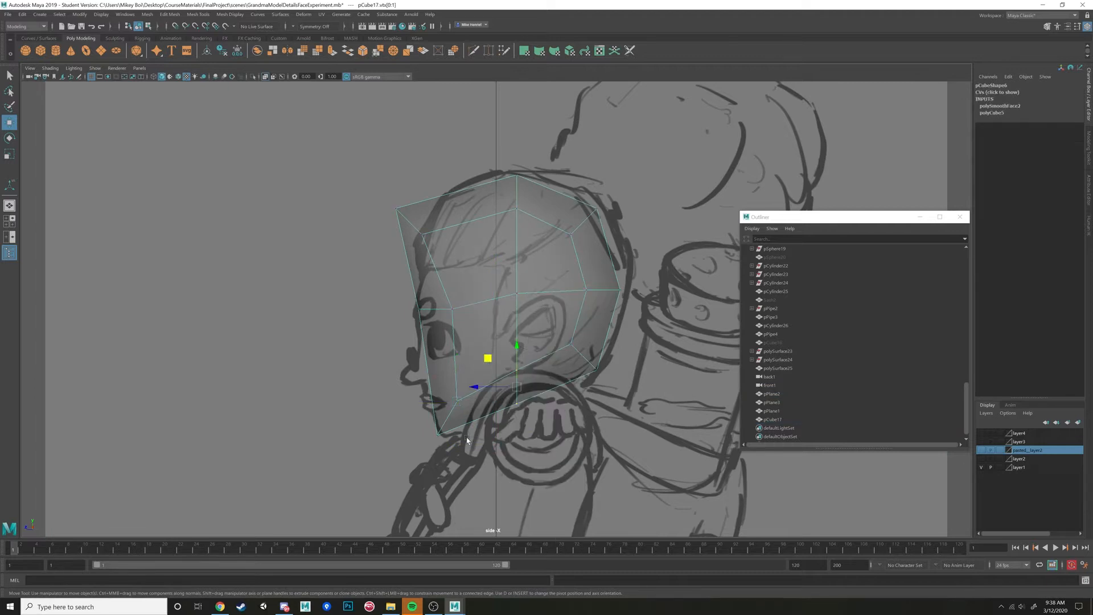
left_click_drag(520, 358, 523, 342)
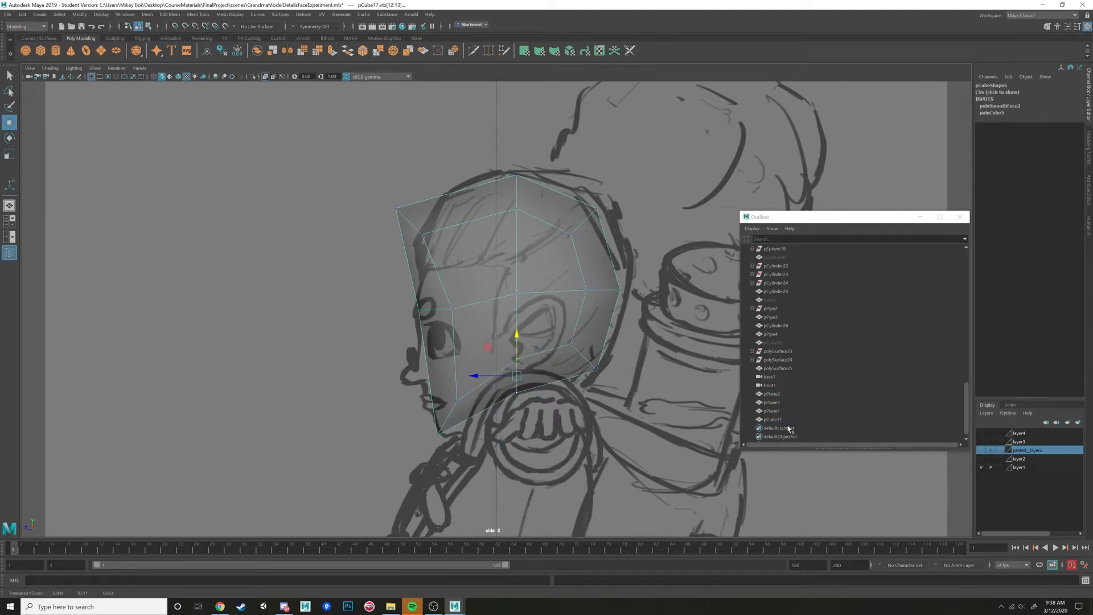
Set layer1, which holds the drawing planes, to the Reference display type so they cannot be selected
key("a")
scroll(622, 365, "up", 5)
left_click(525, 302)
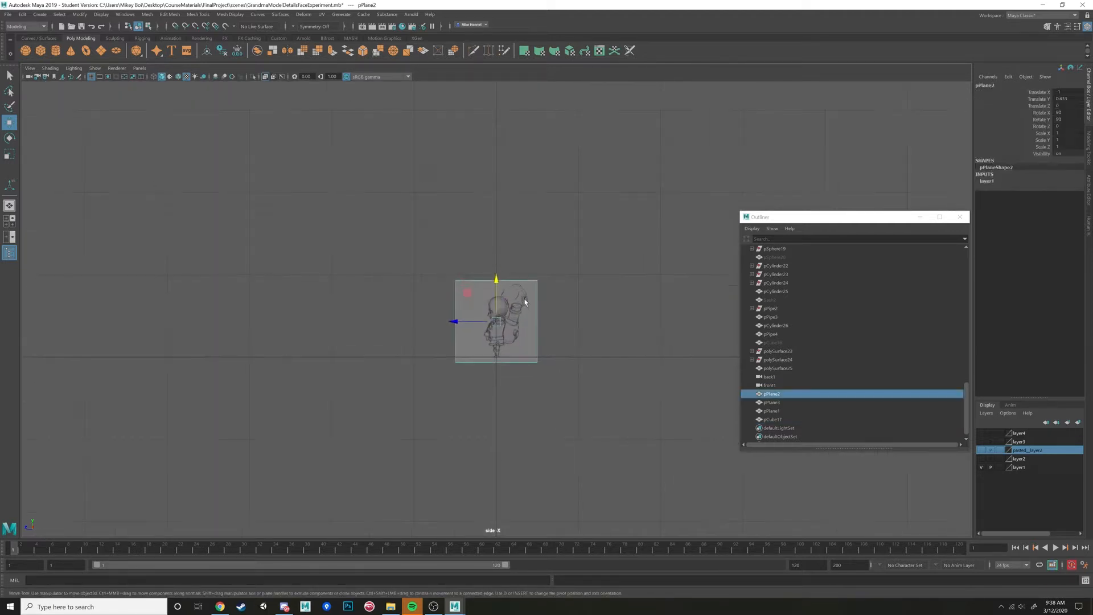
scroll(524, 302, "up", 4)
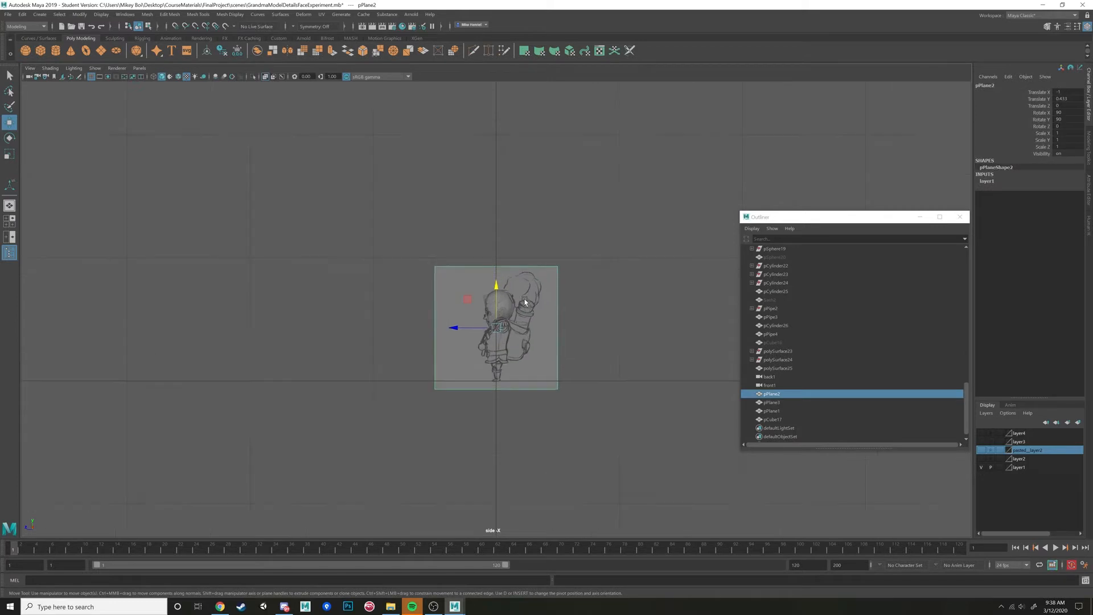
left_click(980, 467)
left_click(981, 468)
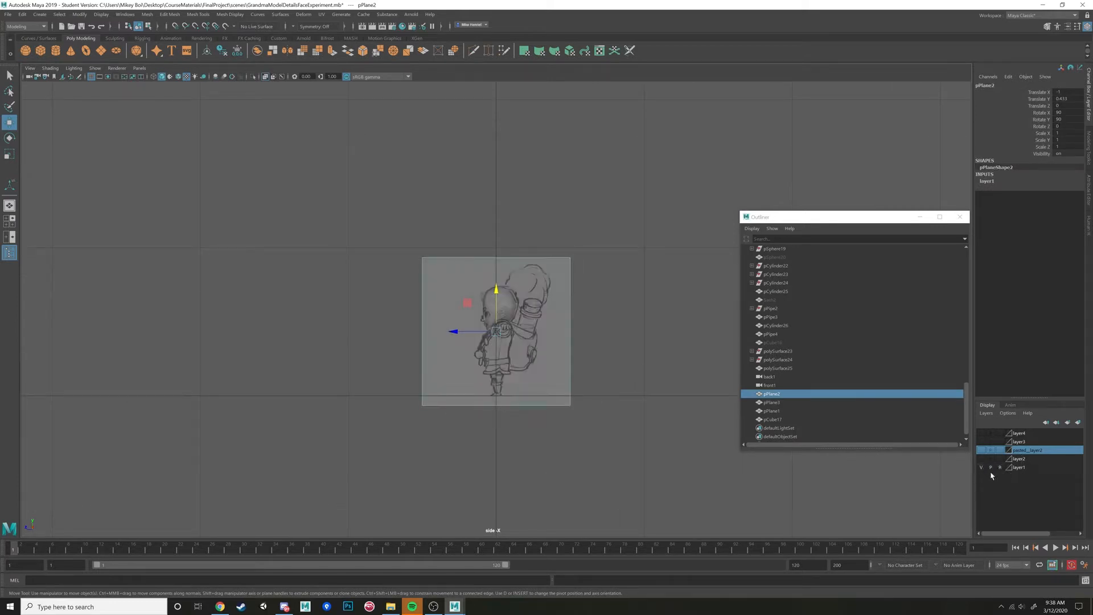
scroll(582, 364, "up", 7)
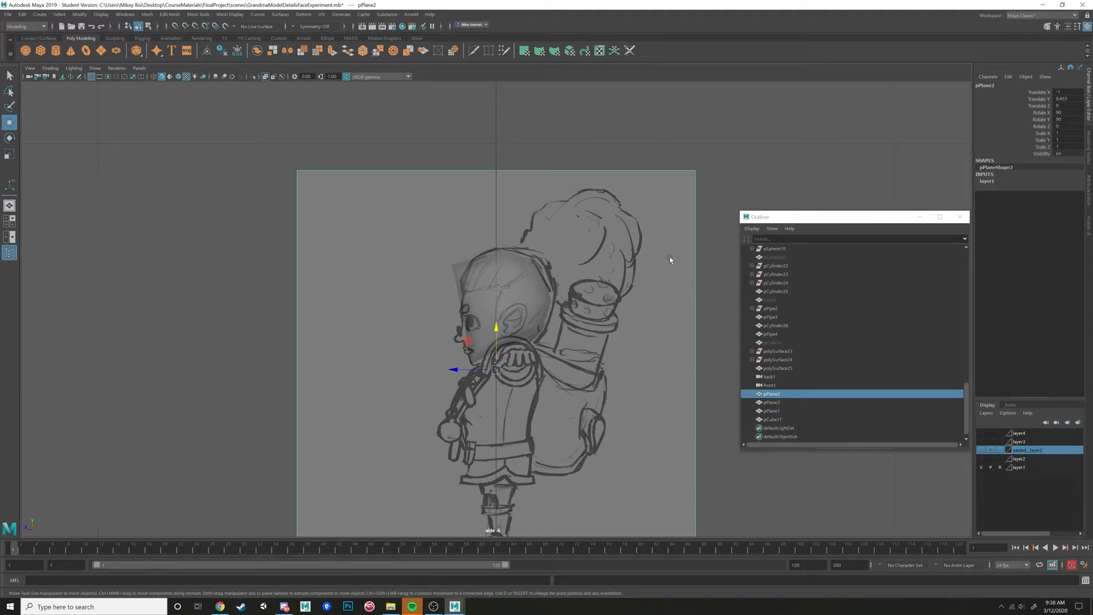
Move the head cube's upper front vertices back onto the drawn forehead in the side view
left_click(478, 288)
left_click(513, 295)
scroll(514, 295, "up", 3)
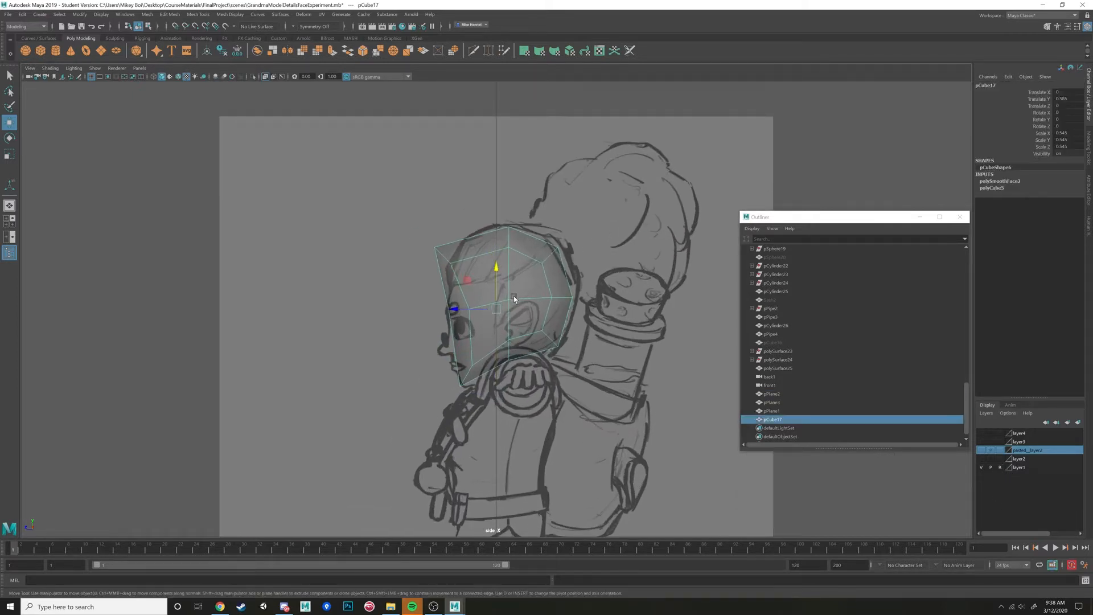
right_click_drag(467, 254, 433, 258)
left_click_drag(419, 229, 466, 275)
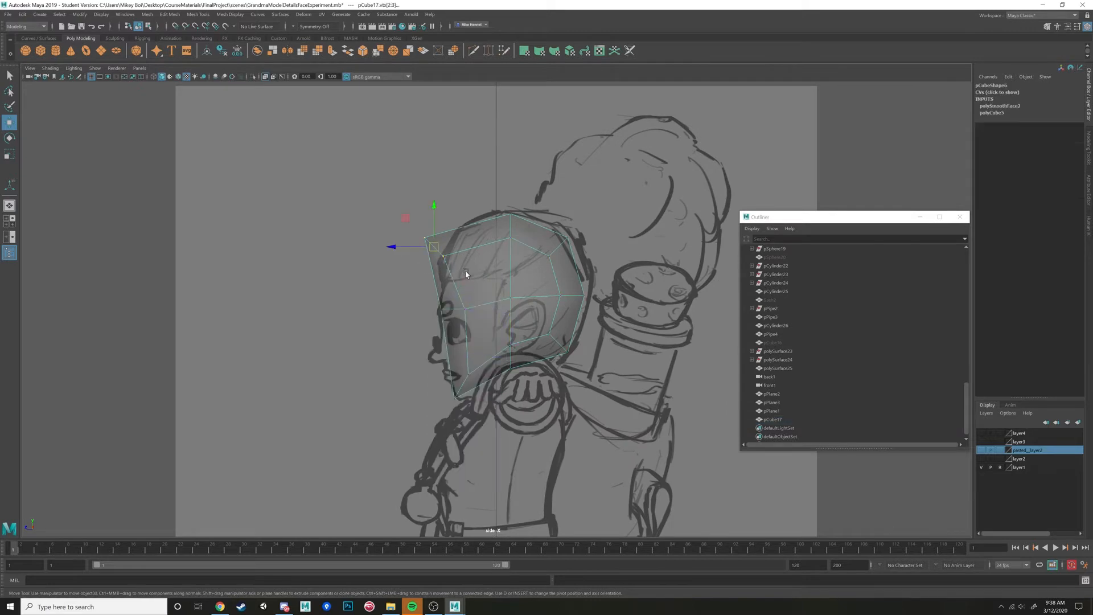
middle_click_drag(405, 216, 430, 222)
left_click_drag(435, 219, 432, 219)
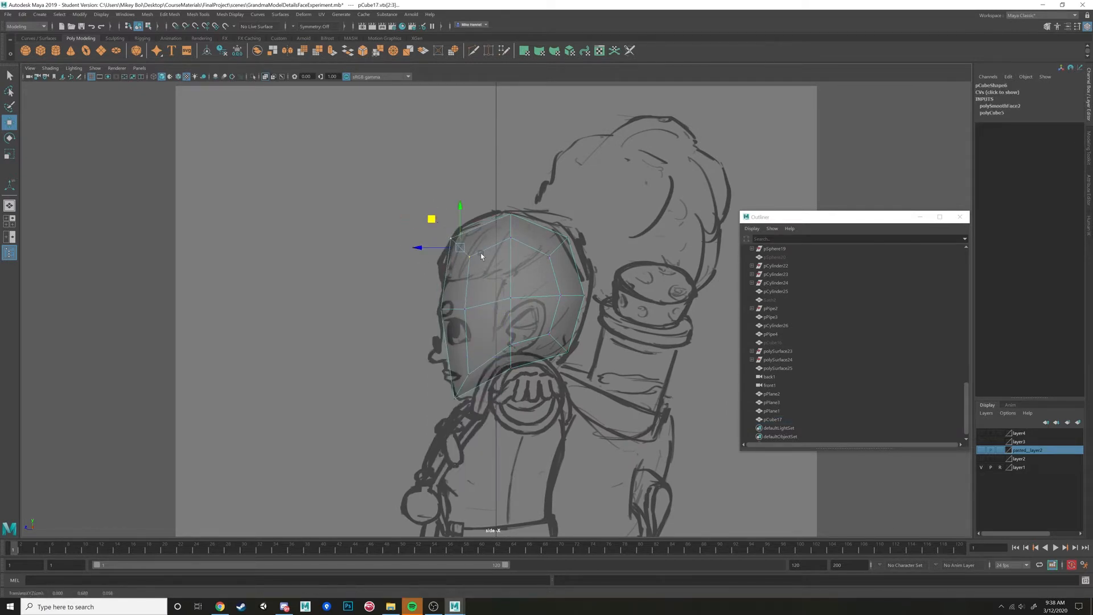
Switch to the front view and scale all the head's vertices narrower in X to fit the drawn face
key("space")
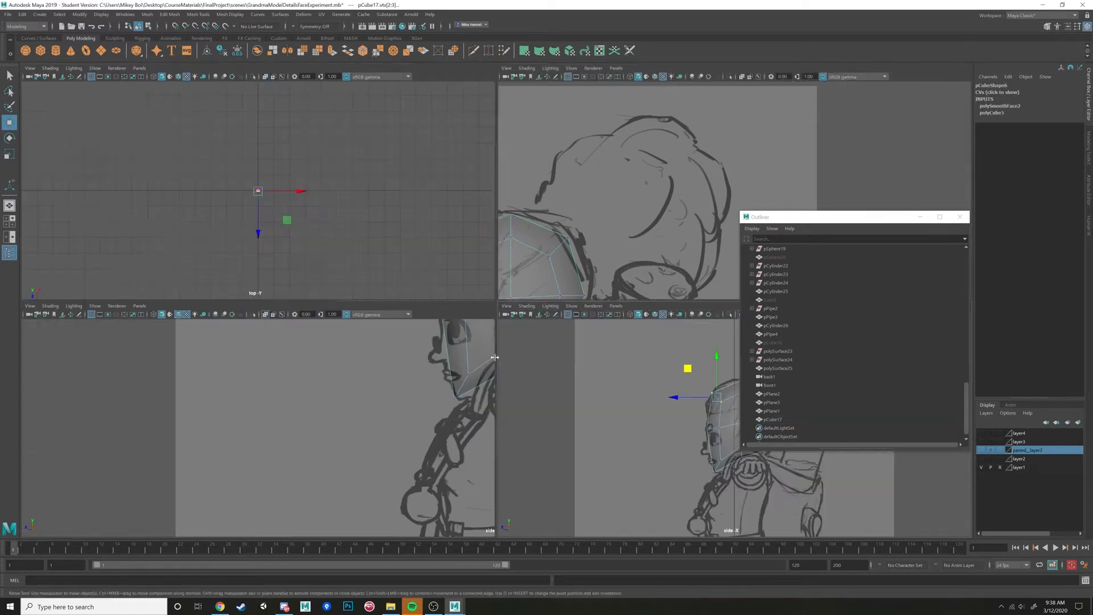
key("space")
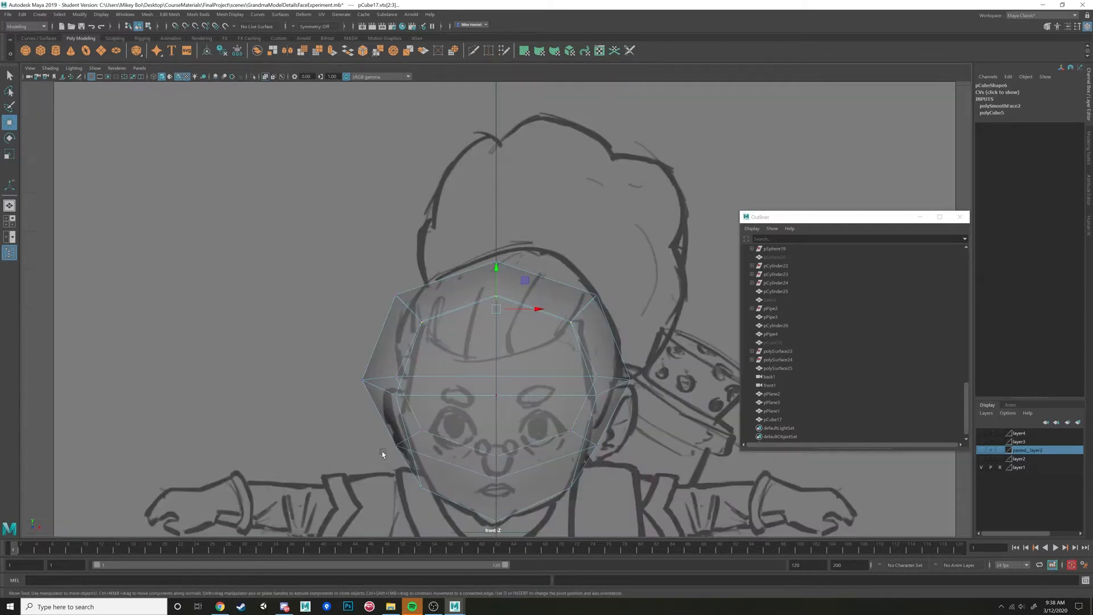
middle_click_drag(595, 405, 604, 320, "alt")
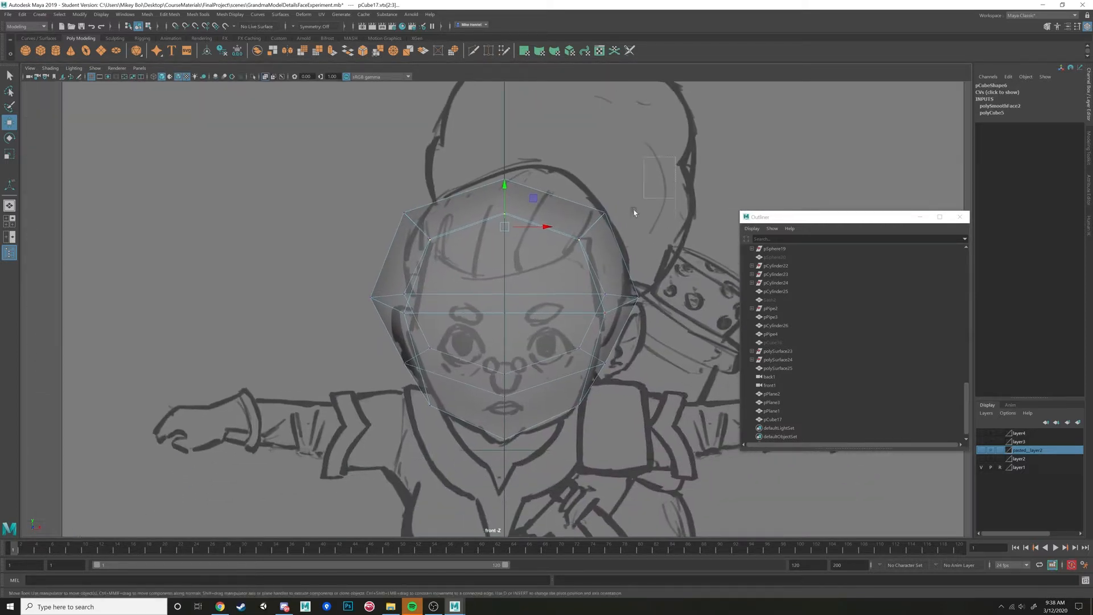
left_click_drag(676, 158, 353, 440)
key("r")
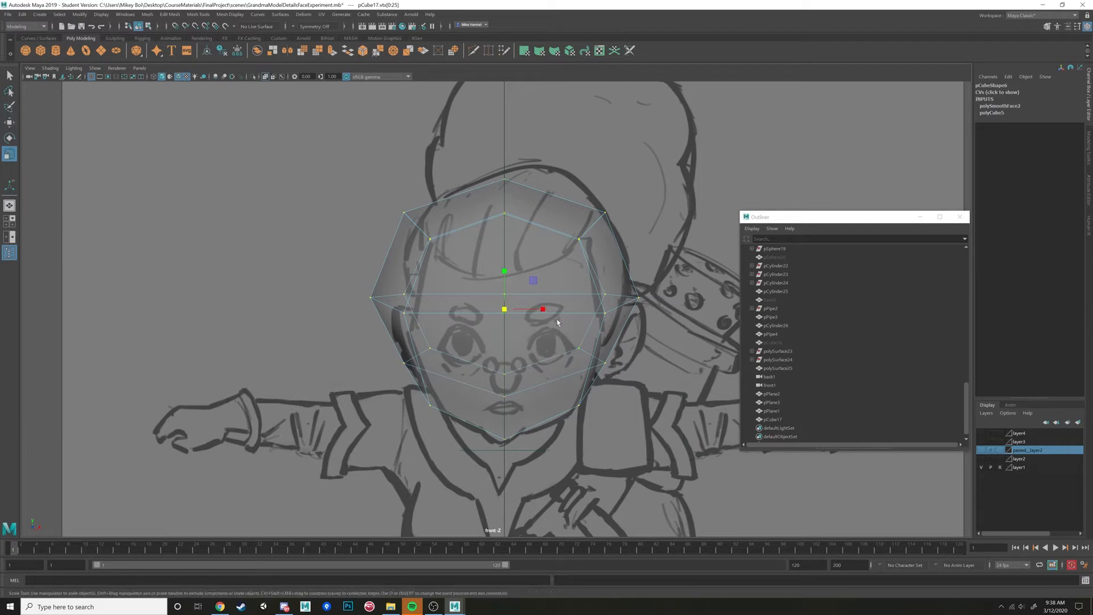
left_click_drag(544, 310, 540, 310)
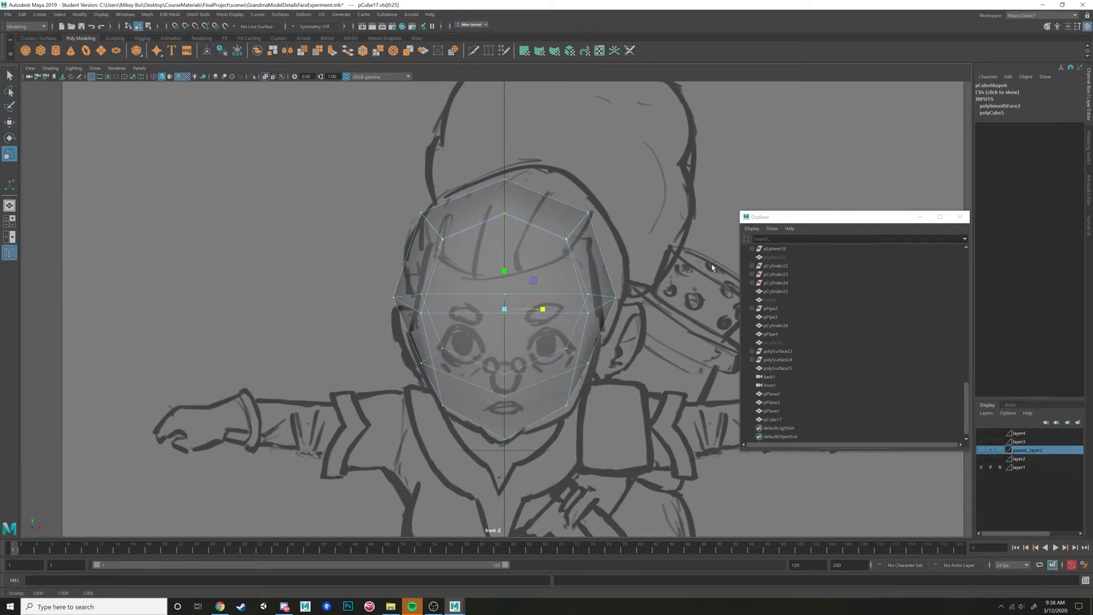
Turn on Object X symmetry and move the lower side vertices outward and down to the drawn jawline
left_click(1089, 149)
left_click(1014, 183)
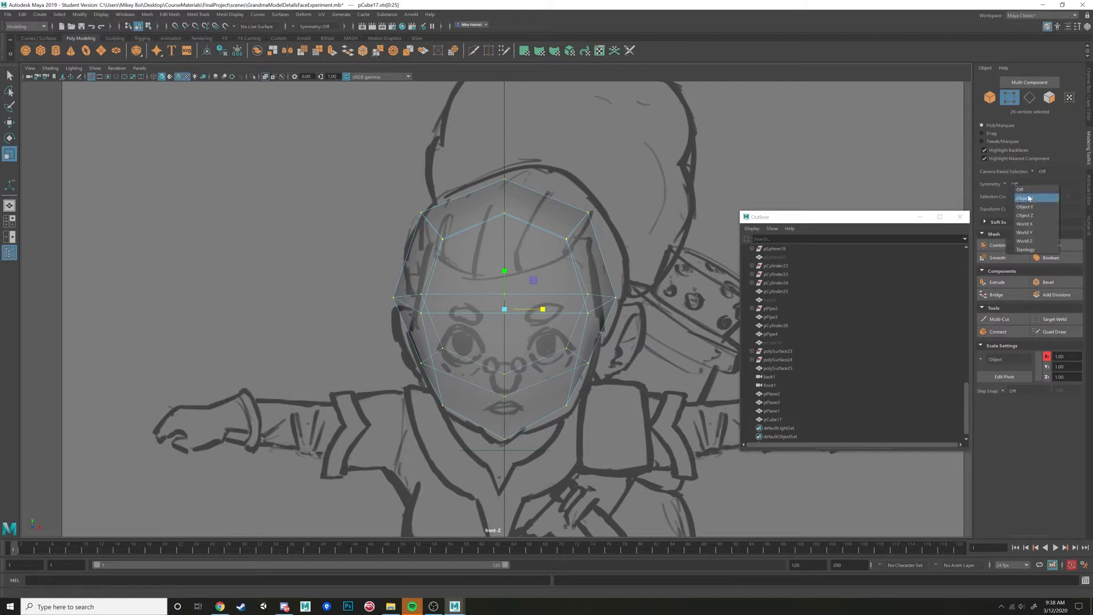
left_click(1025, 223)
left_click_drag(543, 339, 618, 423)
key("w")
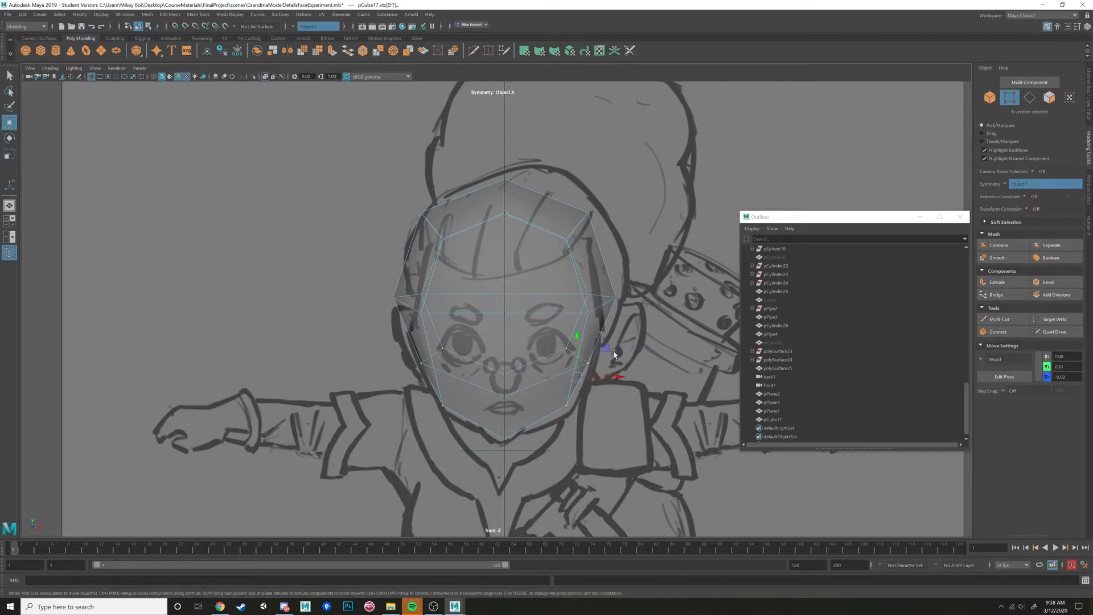
left_click_drag(607, 349, 610, 359)
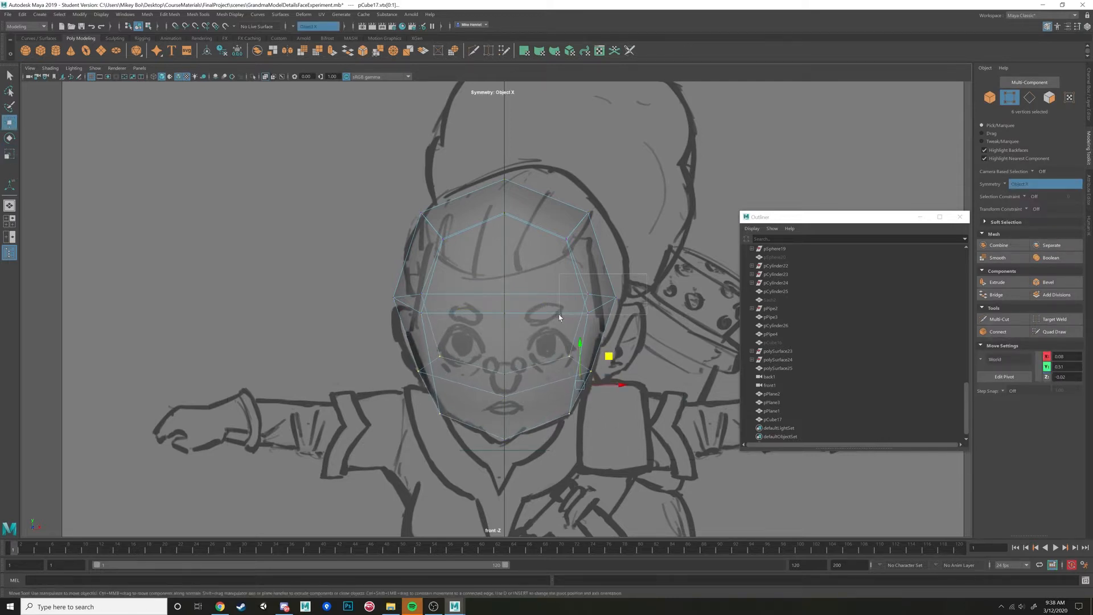
Adjust the cheek and upper side vertices symmetrically, and refine the width of the head's sides against the front drawing
left_click_drag(558, 319, 554, 374)
left_click_drag(611, 332, 609, 337)
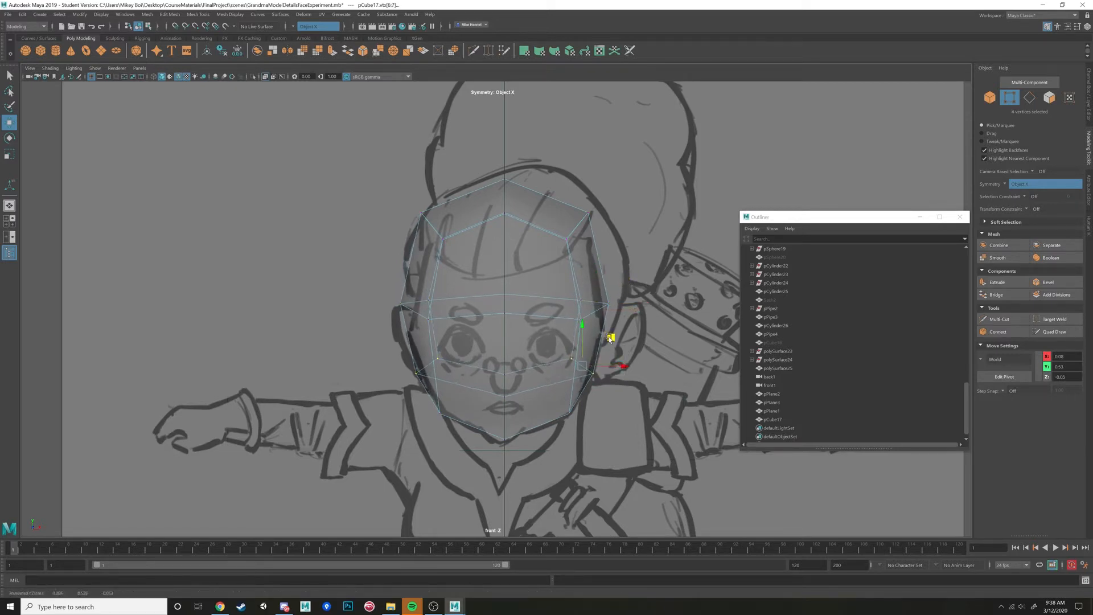
left_click_drag(613, 201, 546, 248)
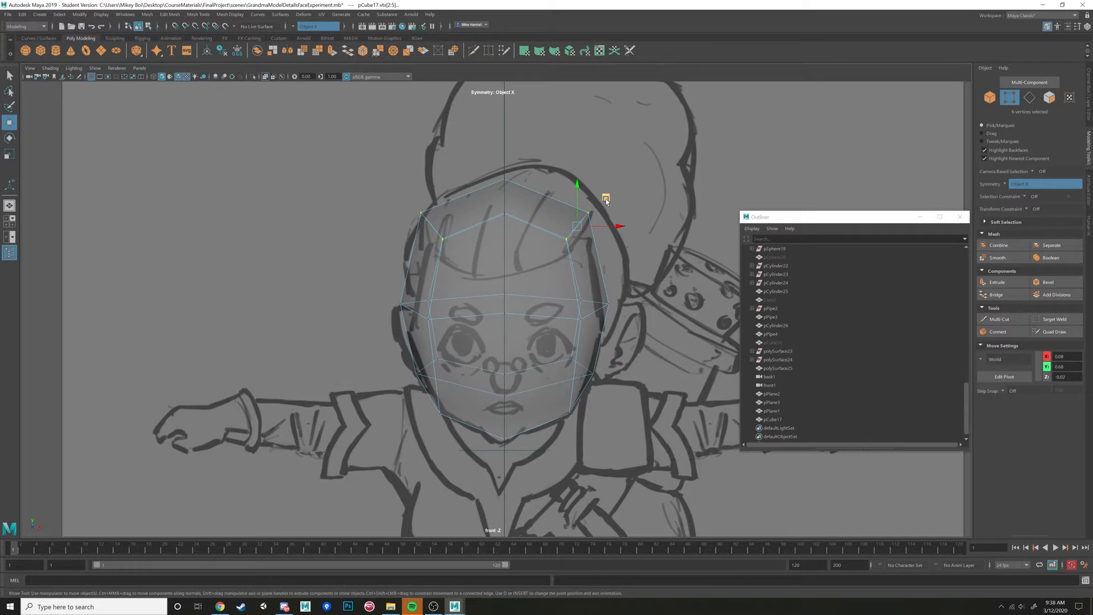
mouse_move(607, 199)
left_mouse_down()
mouse_move(620, 198)
mouse_move(609, 197)
left_mouse_up()
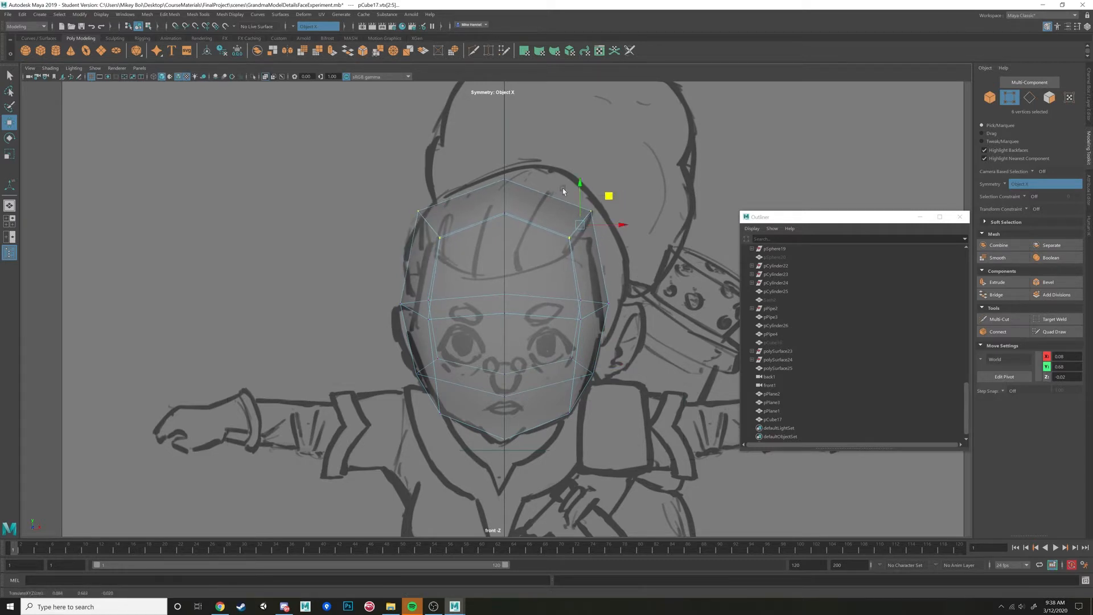
left_click_drag(546, 176, 615, 441)
left_click_drag(633, 312, 629, 312)
Switch to the perspective view, return the head to object mode and view it from the side
scroll(504, 385, "up", 5)
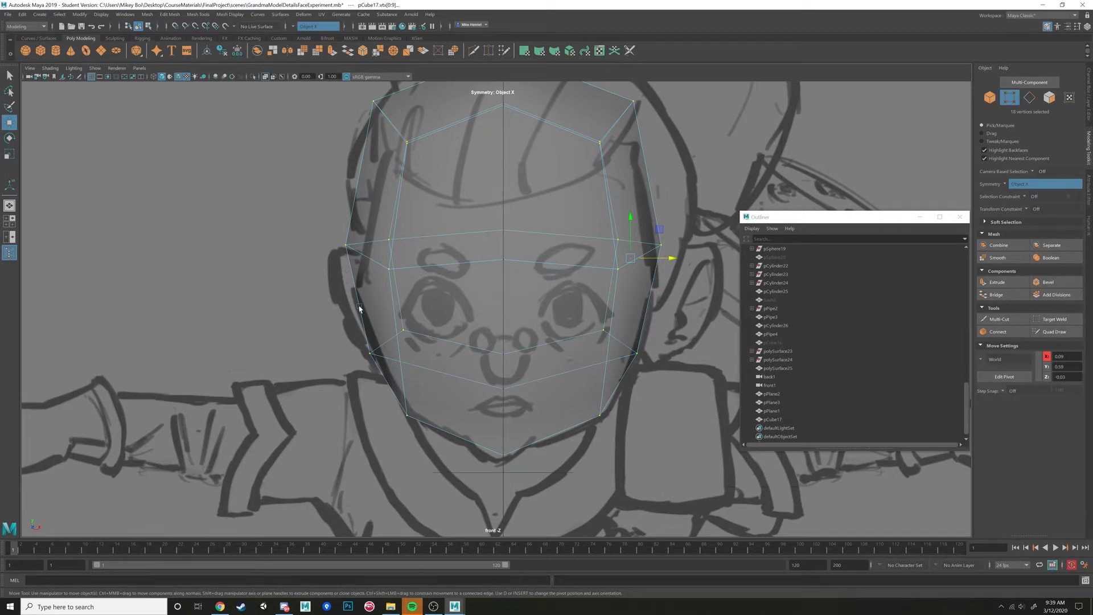
key("space")
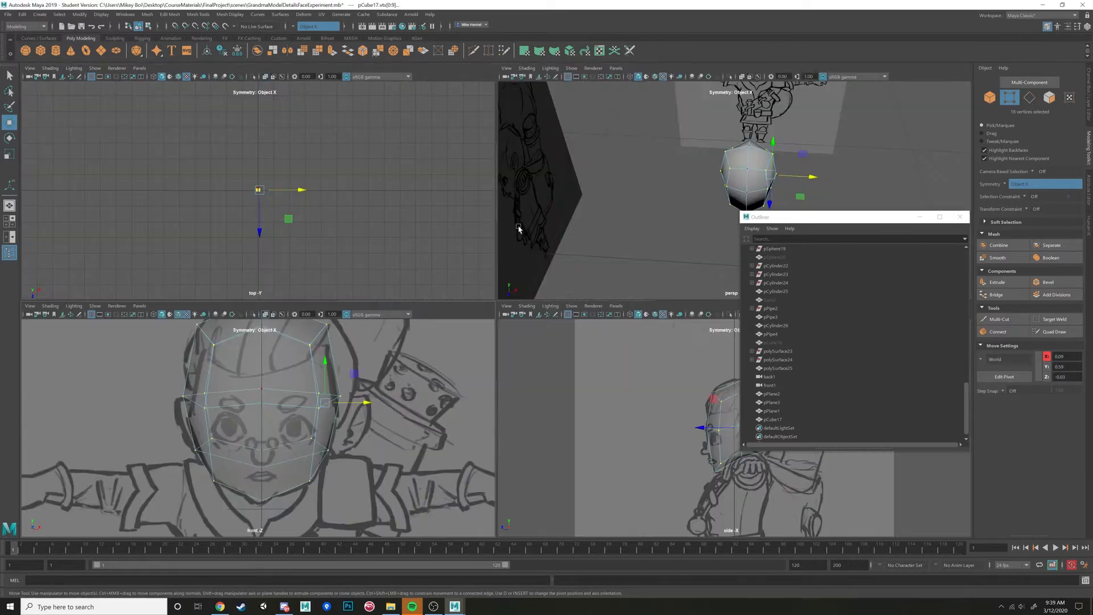
key("space")
left_click_drag(515, 250, 506, 285, "alt")
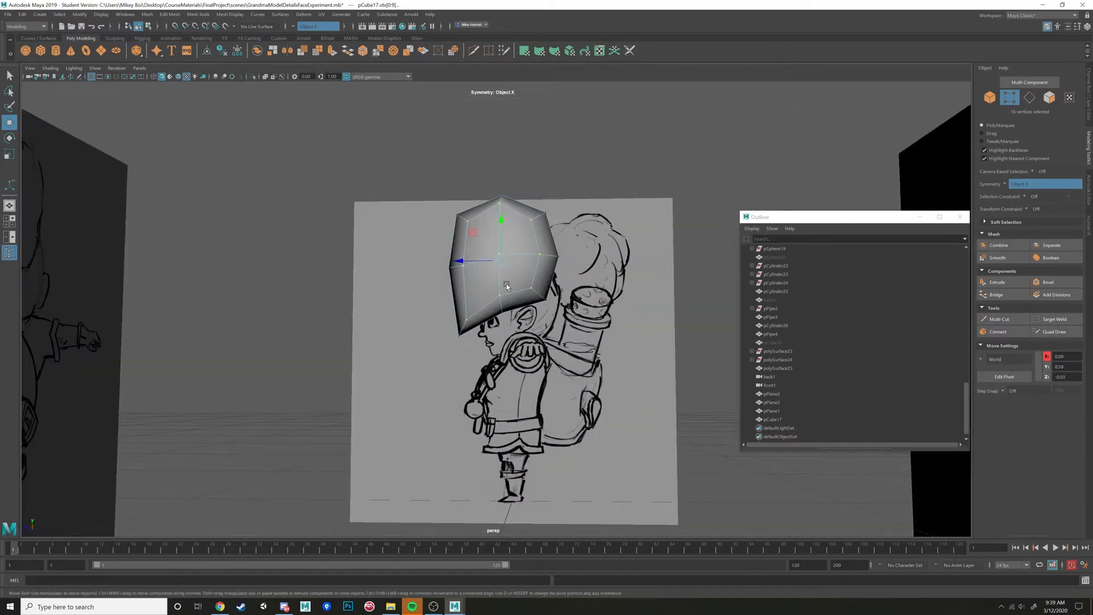
right_click_drag(507, 285, 541, 270)
middle_click_drag(520, 289, 555, 328, "alt")
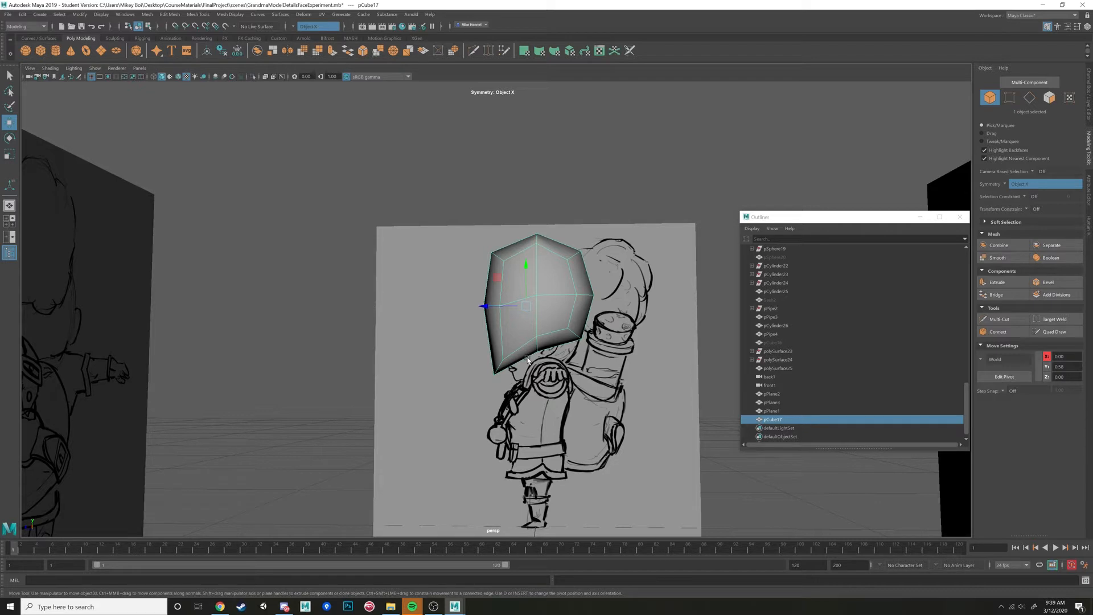
Apply Smooth to the head mesh to subdivide it
left_click_drag(531, 333, 540, 400, "alt")
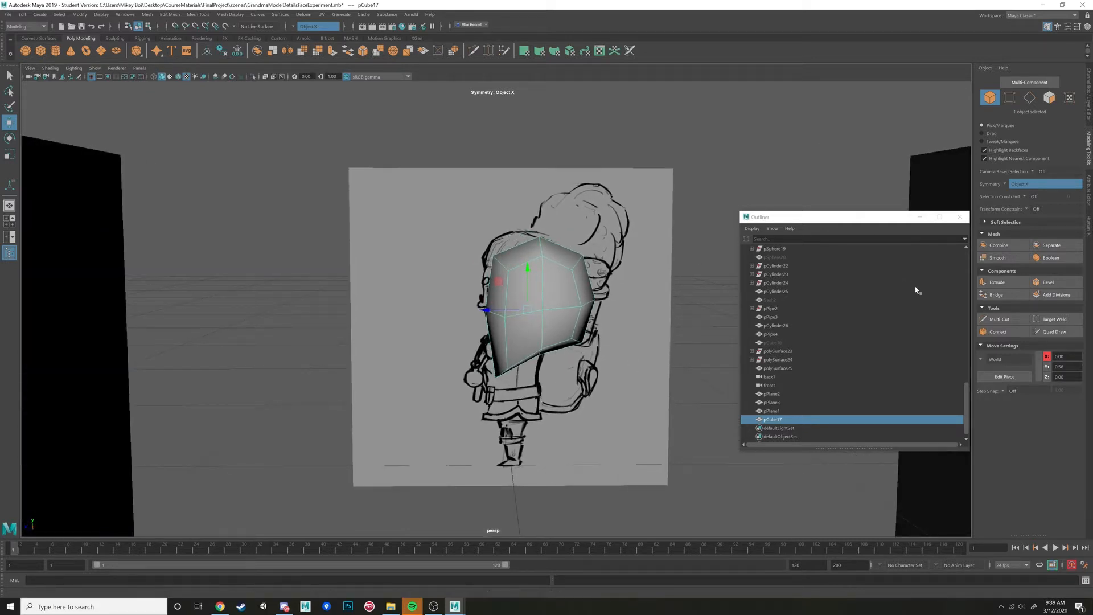
left_click(147, 14)
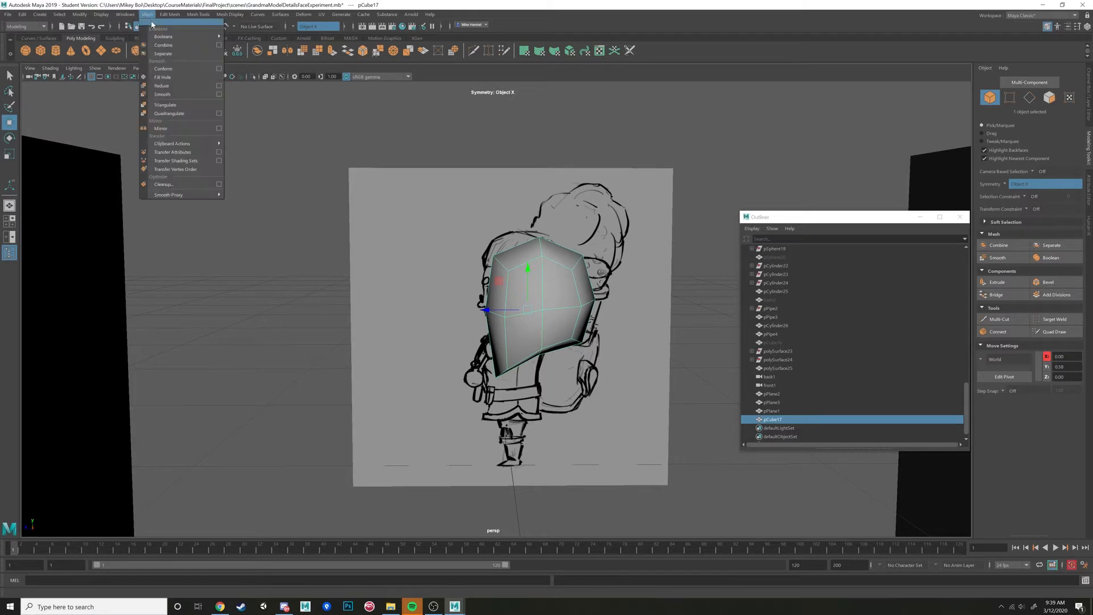
left_click(162, 94)
Scale the smoothed head up uniformly in the side view to fill the drawn head outline
key("space")
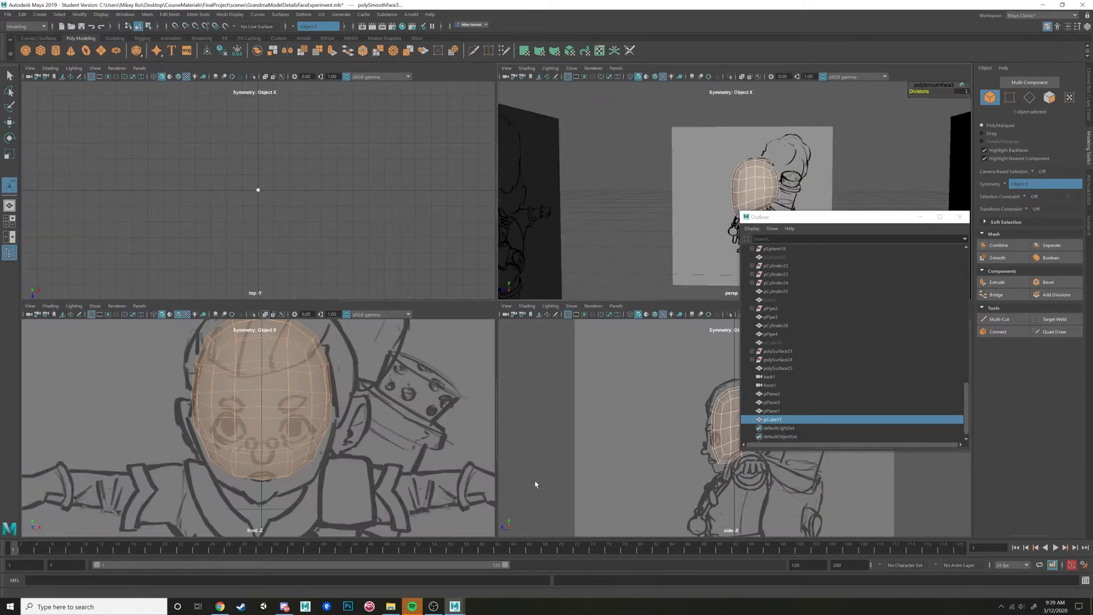
key("space")
scroll(592, 334, "up", 3)
scroll(592, 334, "up", 4)
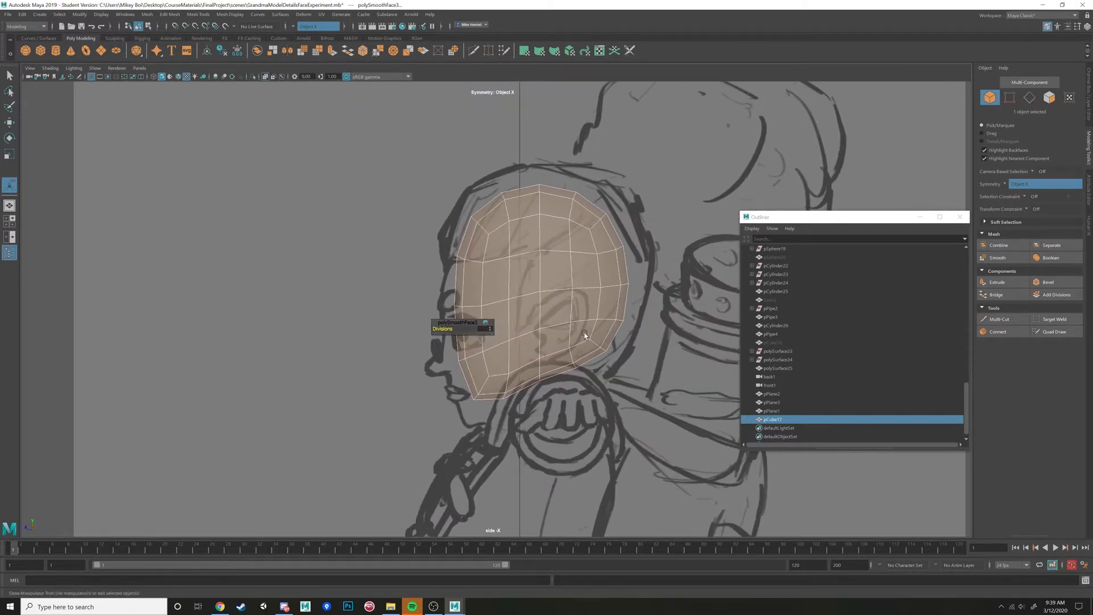
key("r")
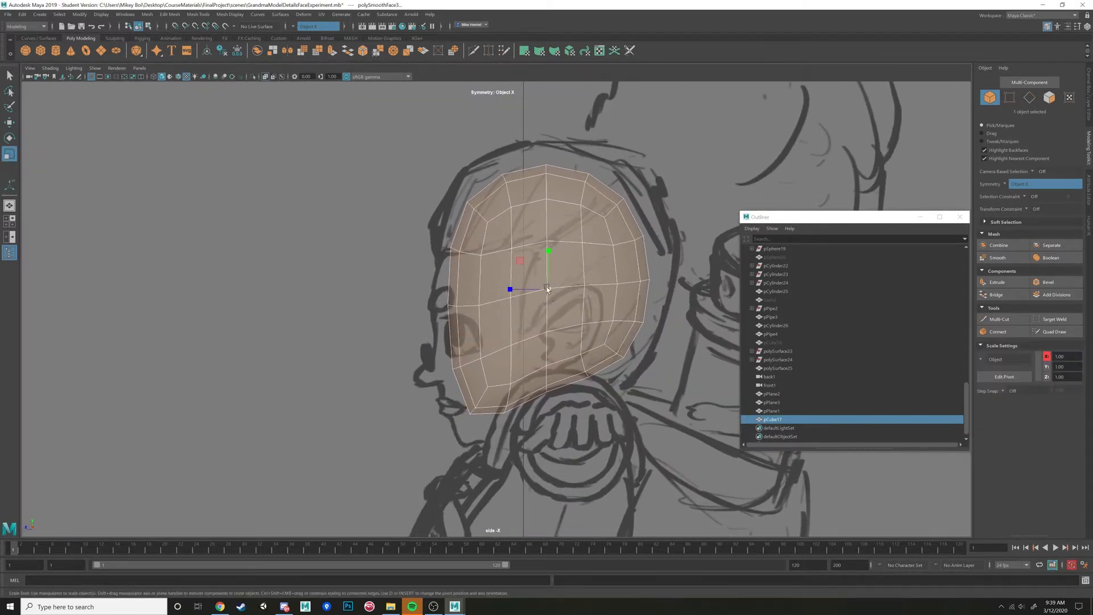
left_click_drag(547, 290, 558, 290)
Select the faces under the chin, turn on soft selection and move them down to the drawn chin in the side view
right_click_drag(482, 421, 482, 400)
key("w")
left_click(471, 391)
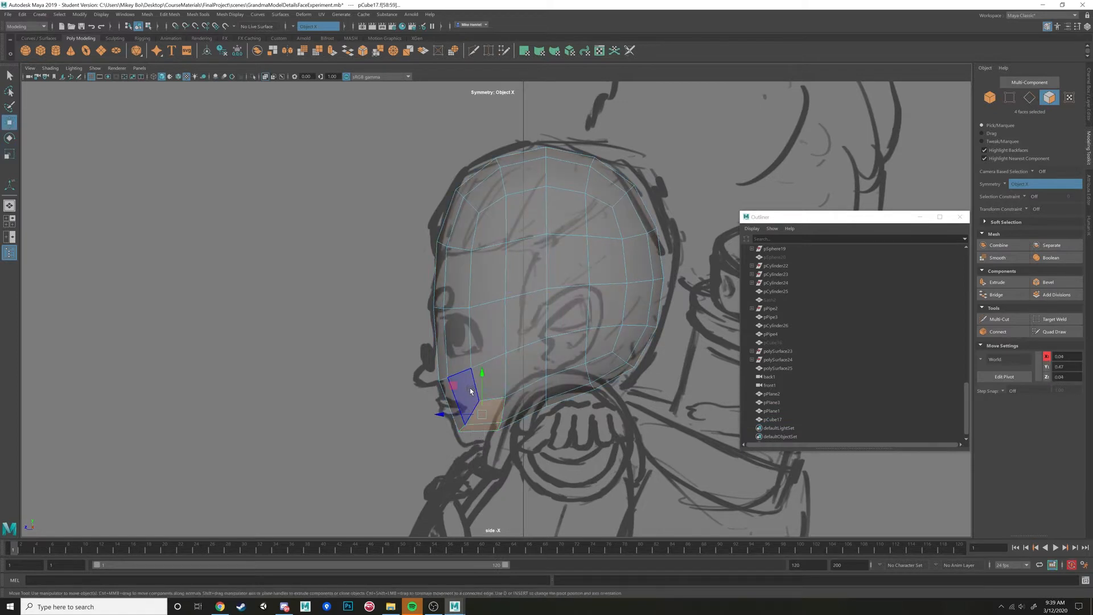
key("b")
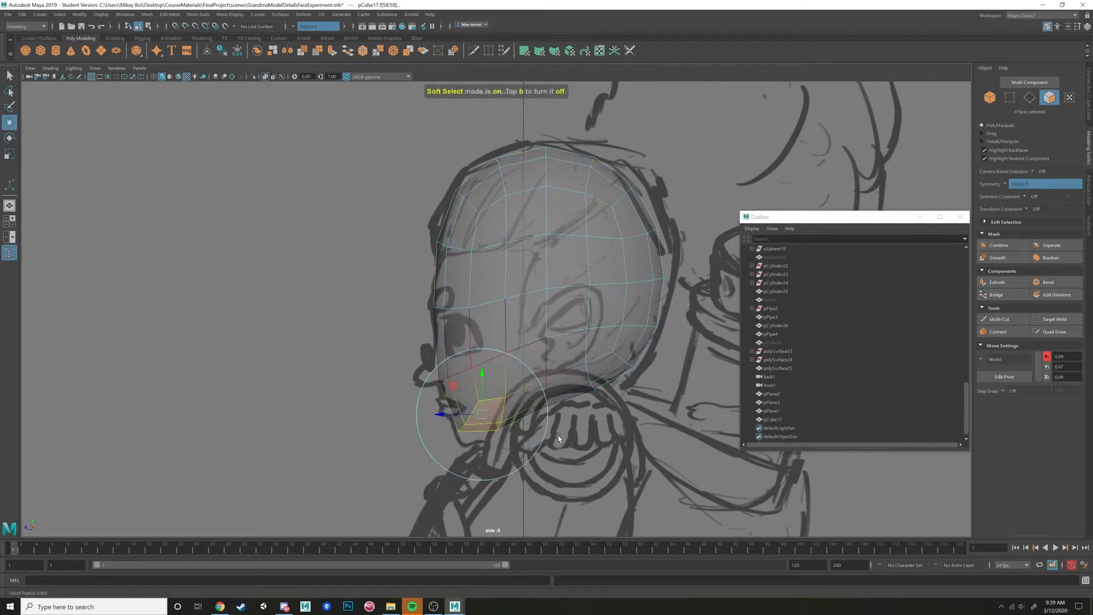
left_click_drag(453, 386, 452, 400)
Adjust the soft selection radius in the front view and move the jaw corner vertices inward and down to the drawn jawline
key("space")
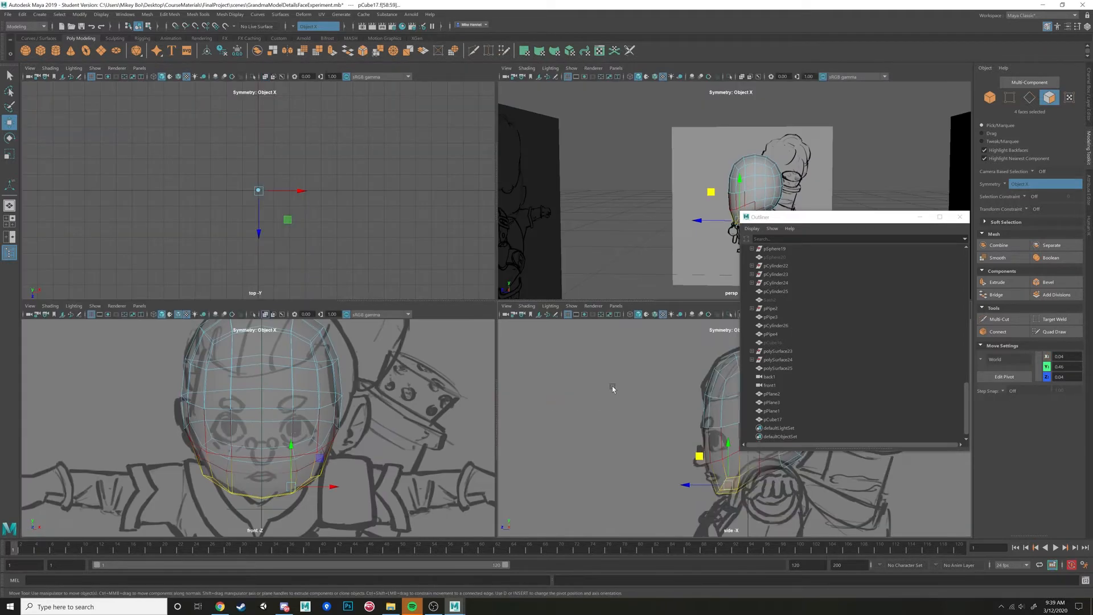
key("space")
right_click_drag(602, 375, 560, 380)
left_click_drag(610, 395, 654, 421)
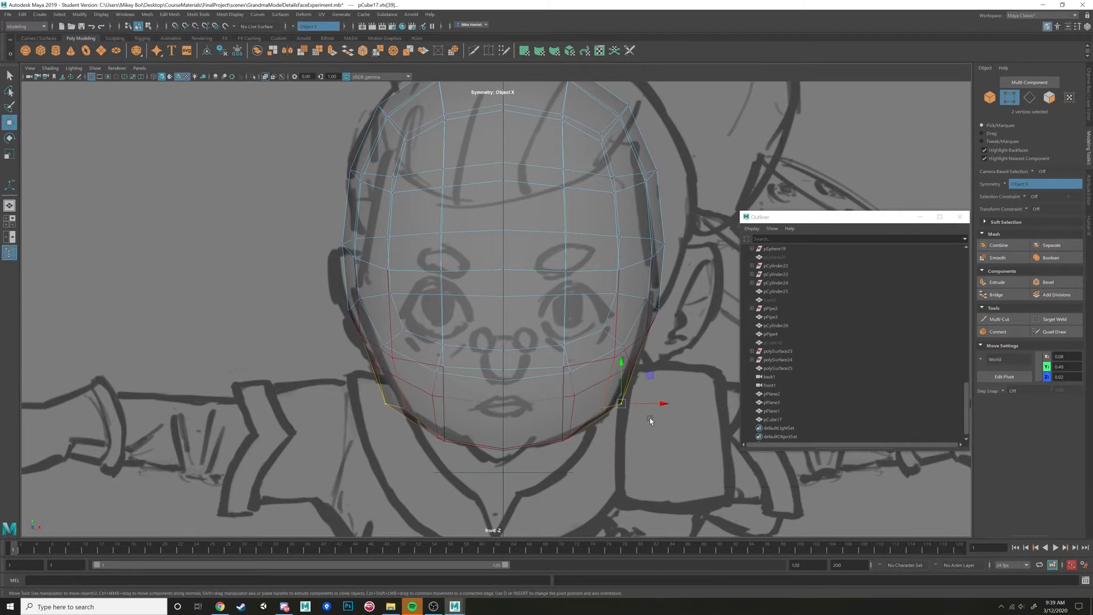
key("b")
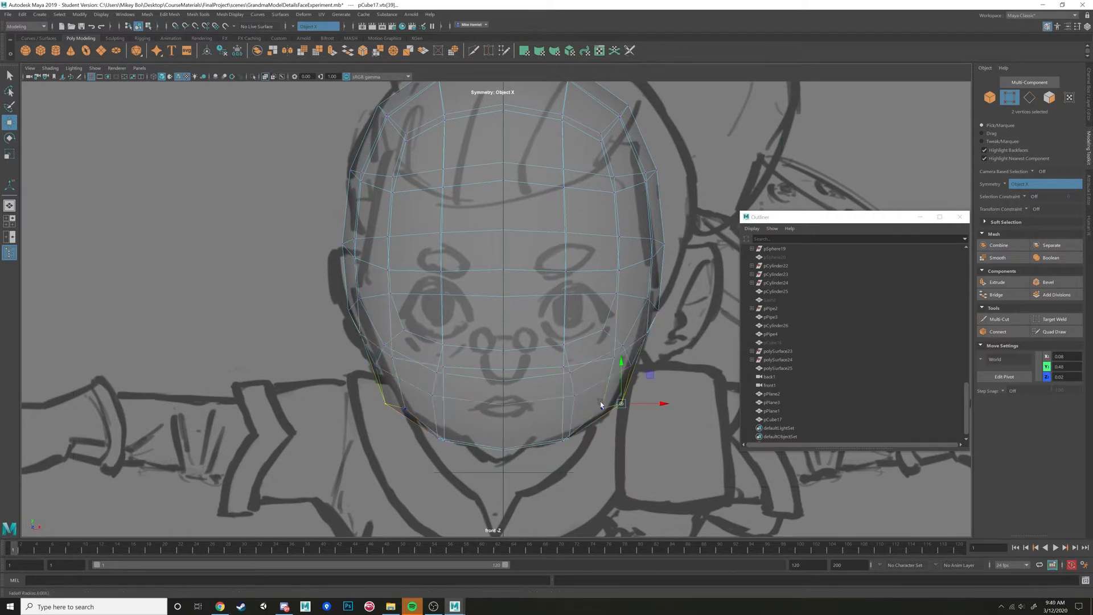
left_click_drag(603, 405, 718, 395)
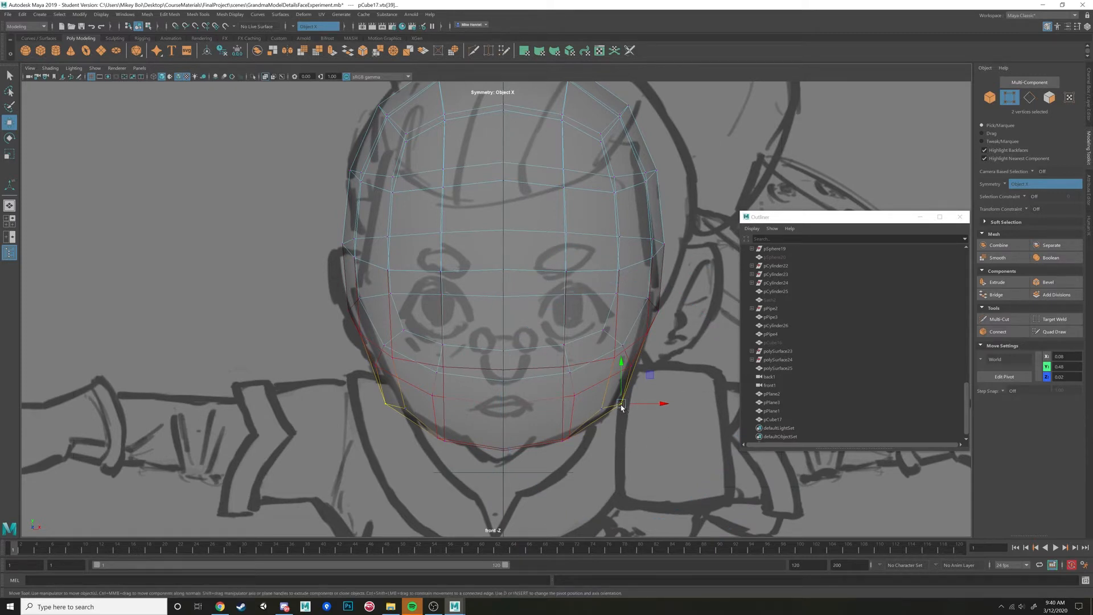
left_click_drag(621, 407, 721, 393)
key("b")
key("b")
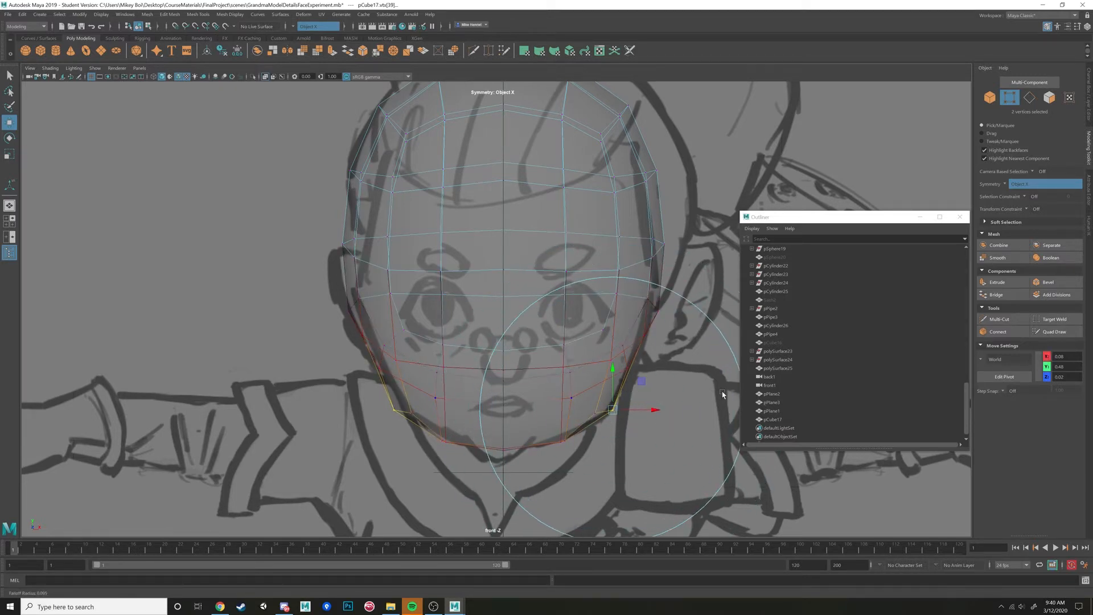
left_click_drag(614, 410, 614, 410)
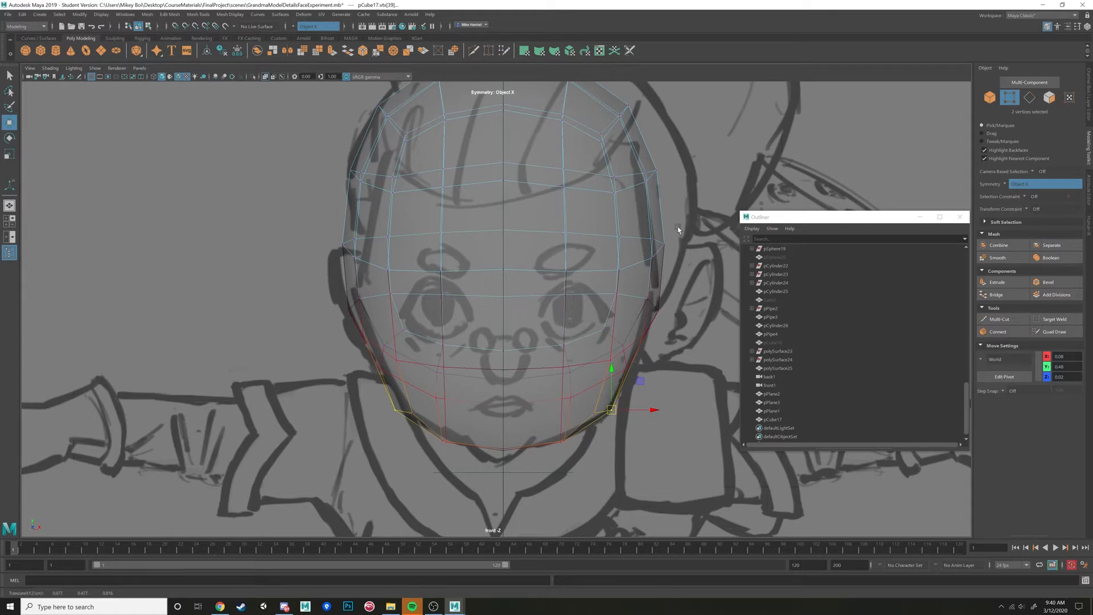
Nudge the head's side vertices at ear level slightly inward in the front view, and select the centre chin vertex
double_click(646, 262)
left_click_drag(680, 263, 677, 263)
middle_click_drag(687, 142, 707, 244, "alt")
mouse_move(510, 535)
middle_mouse_down("alt")
mouse_move(511, 410)
mouse_move(529, 397)
middle_mouse_up("alt")
left_click(539, 401)
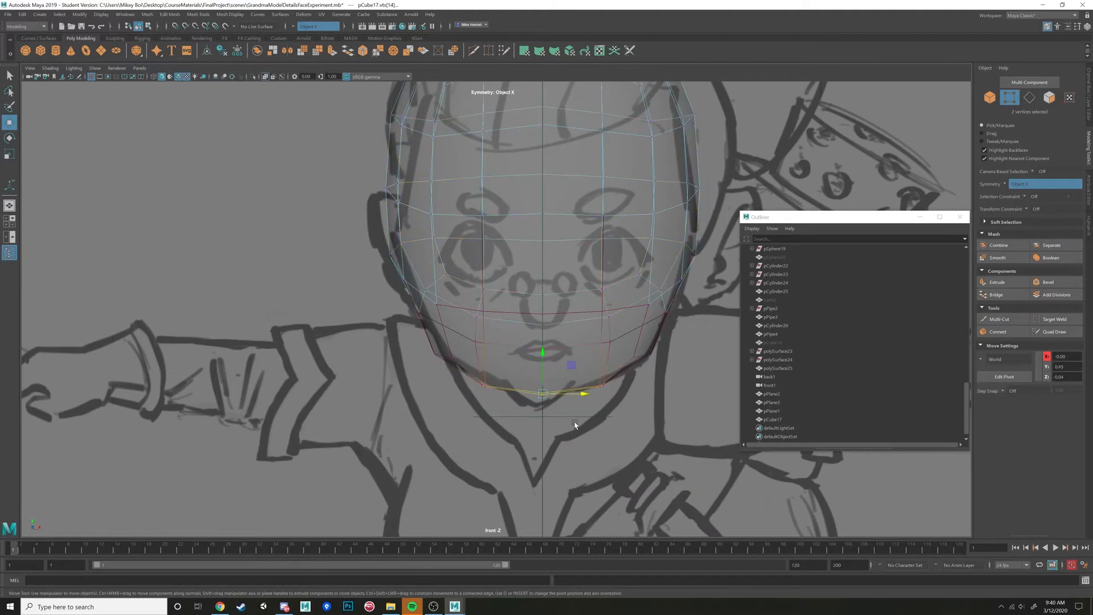
Return the head to object mode in the perspective view and smooth the mesh again
key("space")
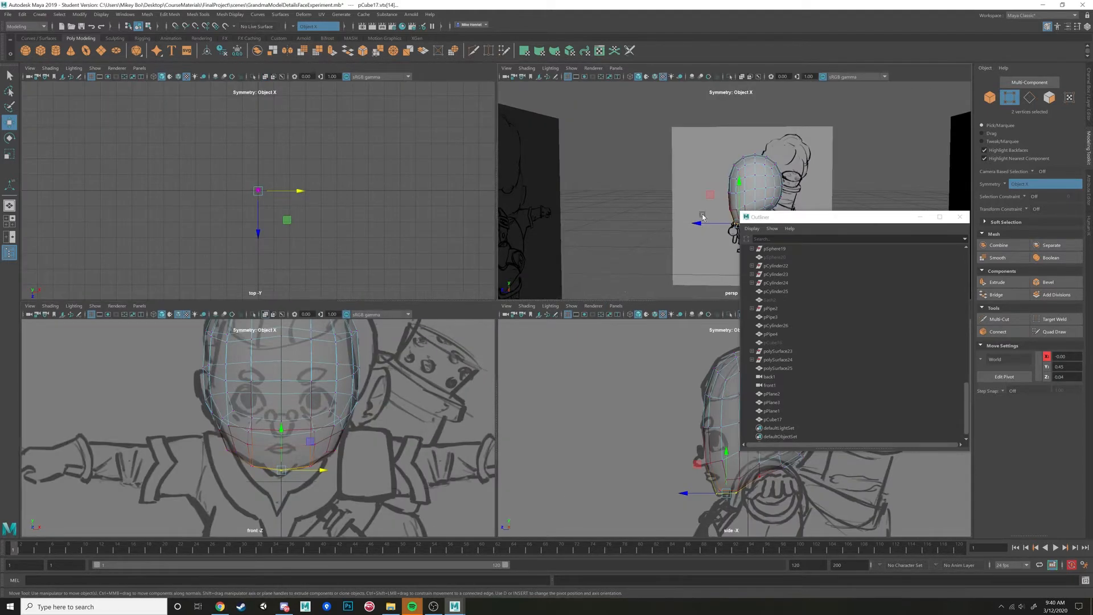
key("space")
right_click(549, 279)
right_click_drag(555, 279, 591, 265)
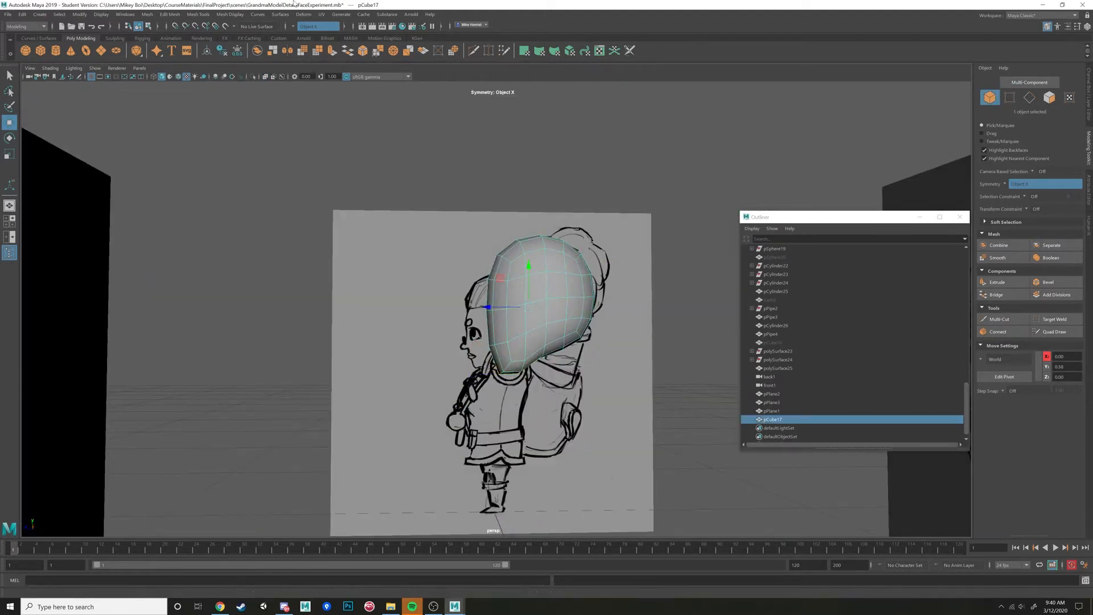
left_click(149, 14)
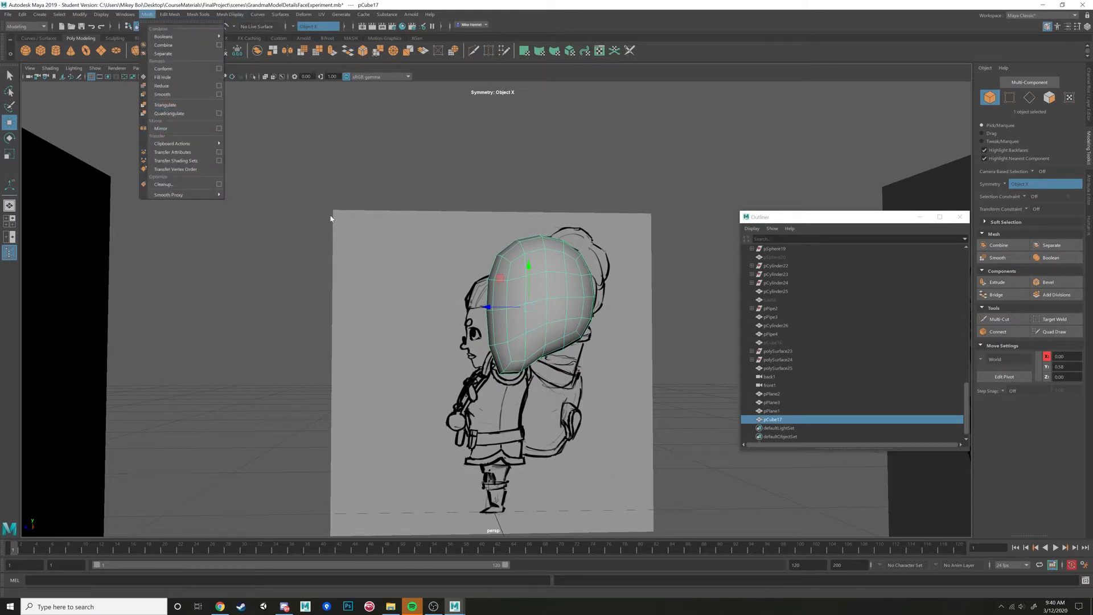
mouse_move(484, 274)
left_mouse_down("alt")
mouse_move(565, 274)
mouse_move(586, 296)
mouse_move(504, 289)
left_mouse_up("alt")
scroll(512, 289, "up", 2)
scroll(511, 288, "up", 6)
scroll(524, 294, "down", 4)
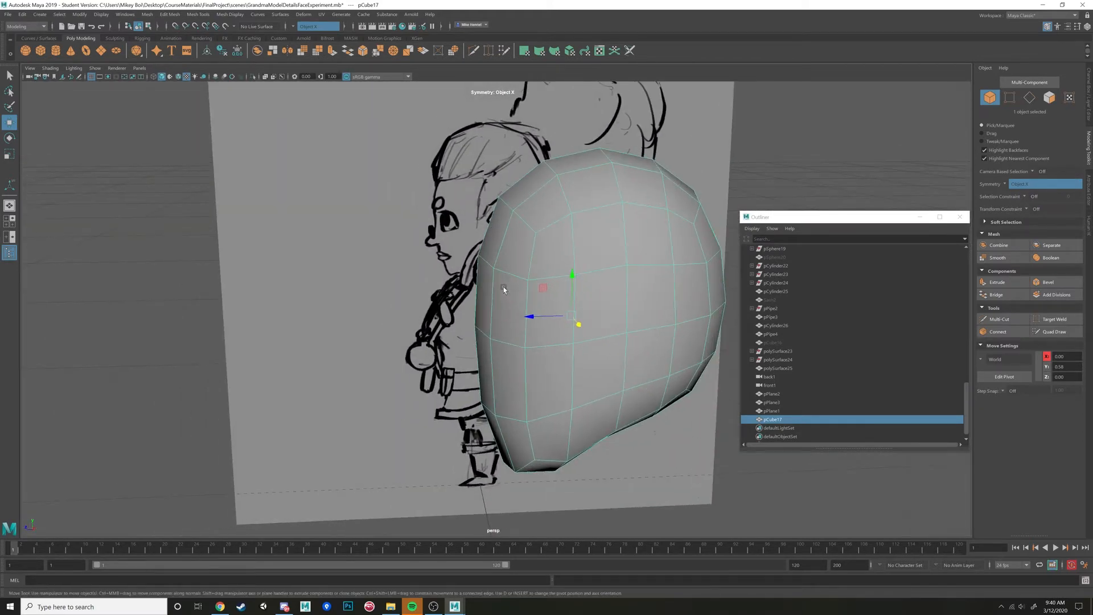
left_click(147, 14)
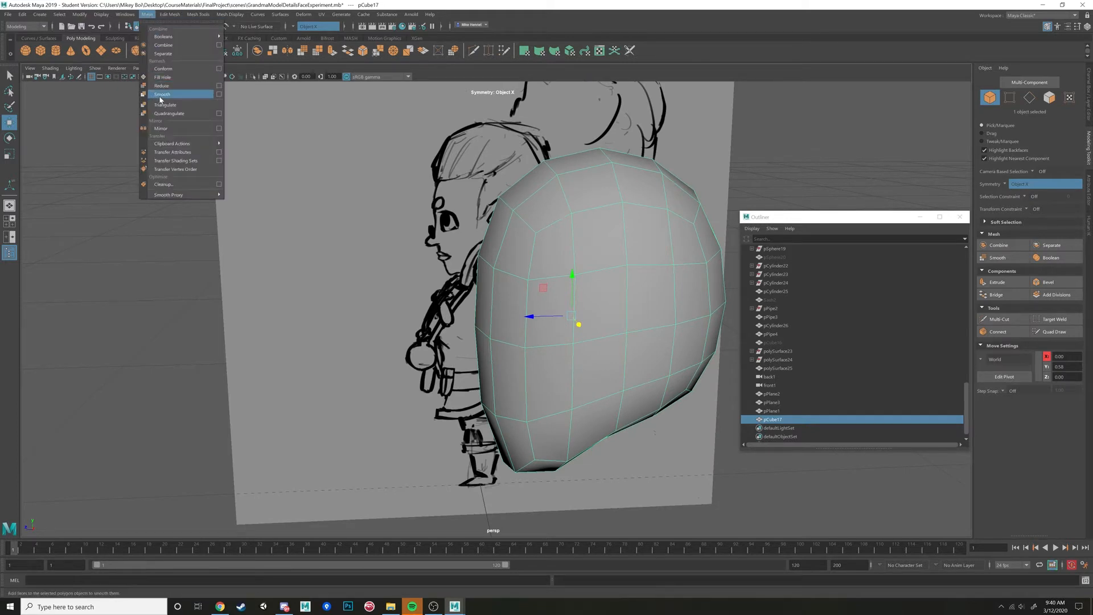
left_click(161, 96)
Scale the denser head up slightly in the side view to match the drawn outline
left_click_drag(575, 274, 476, 276, "alt")
key("space")
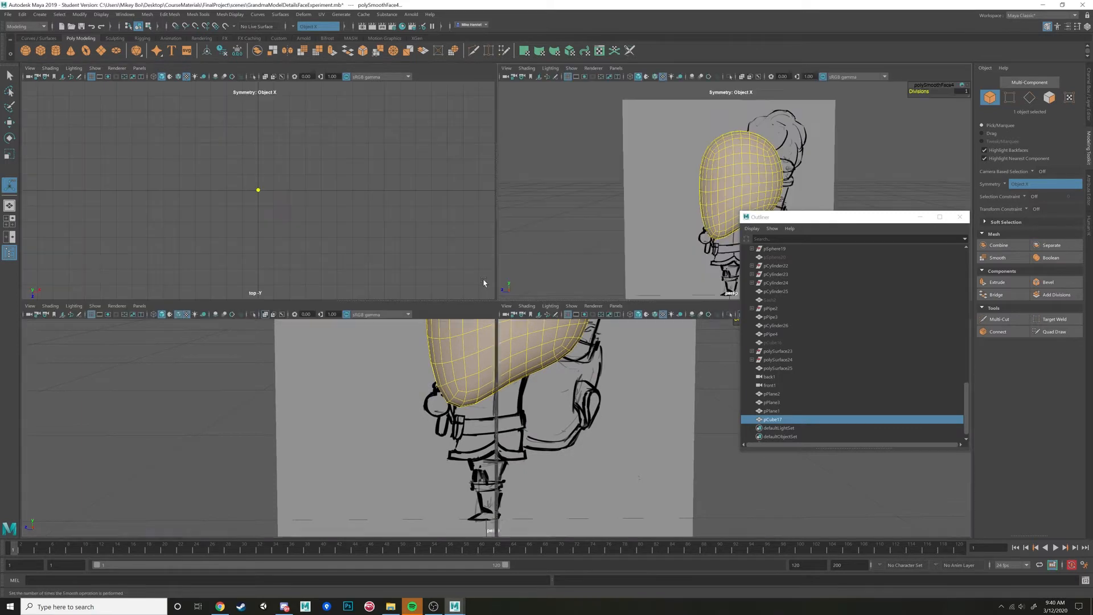
key("space")
key("r")
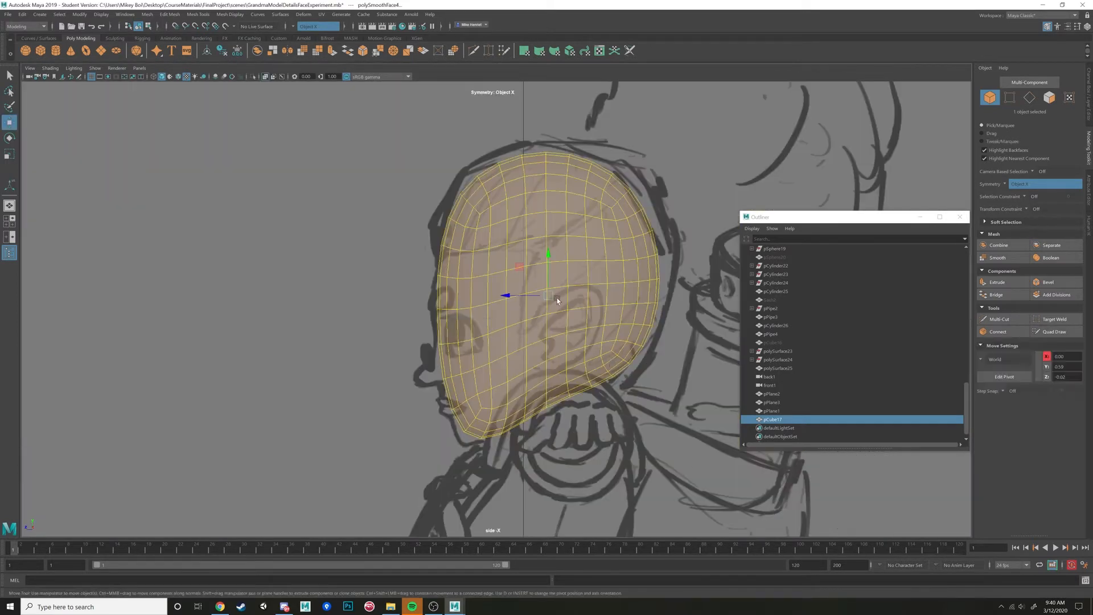
left_click_drag(549, 296, 551, 297)
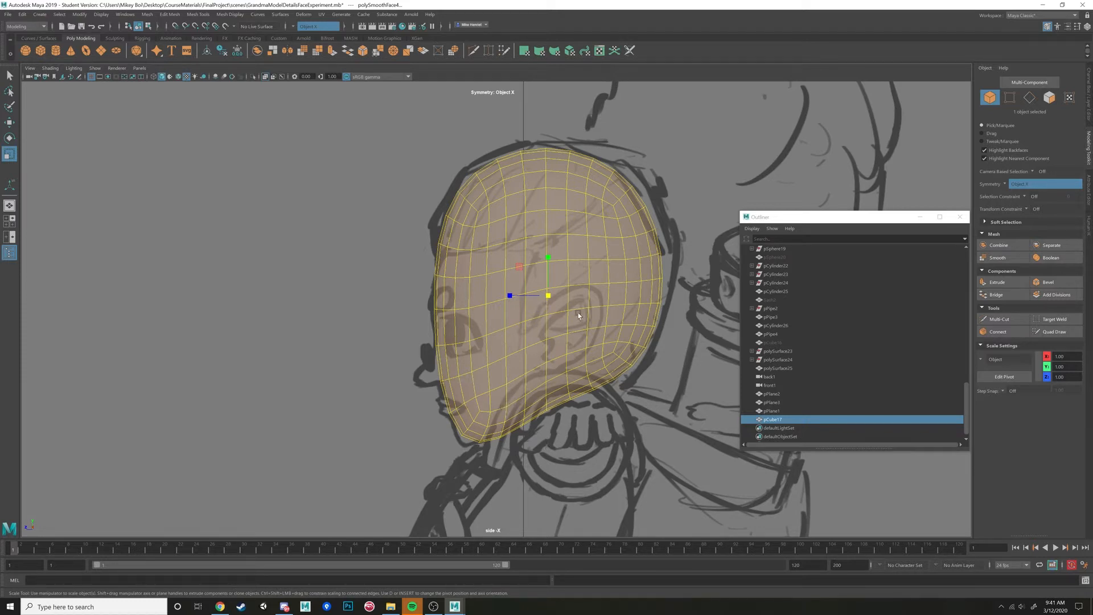
Switch to the perspective view and smooth the head once more to get a dense mesh for sculpting
key("space")
key("space")
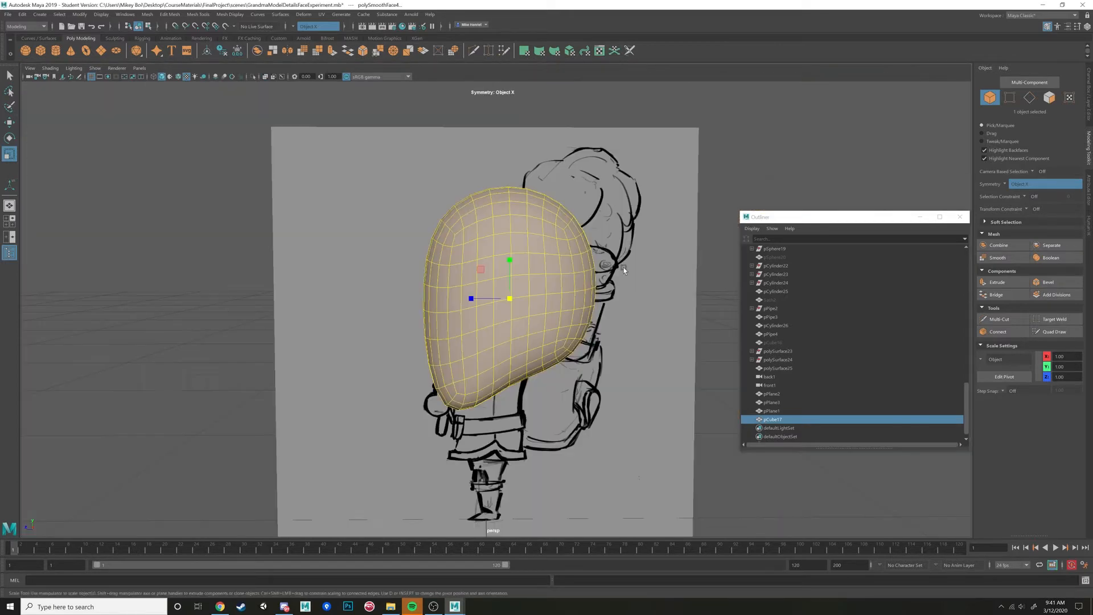
left_click_drag(570, 313, 376, 161, "alt")
left_click(147, 15)
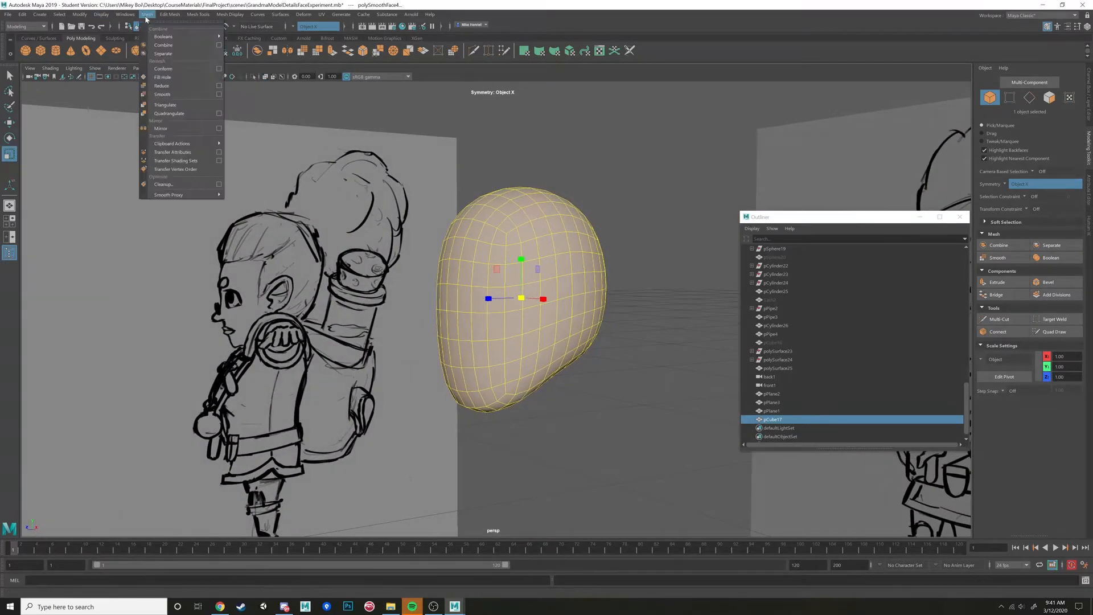
left_click(170, 96)
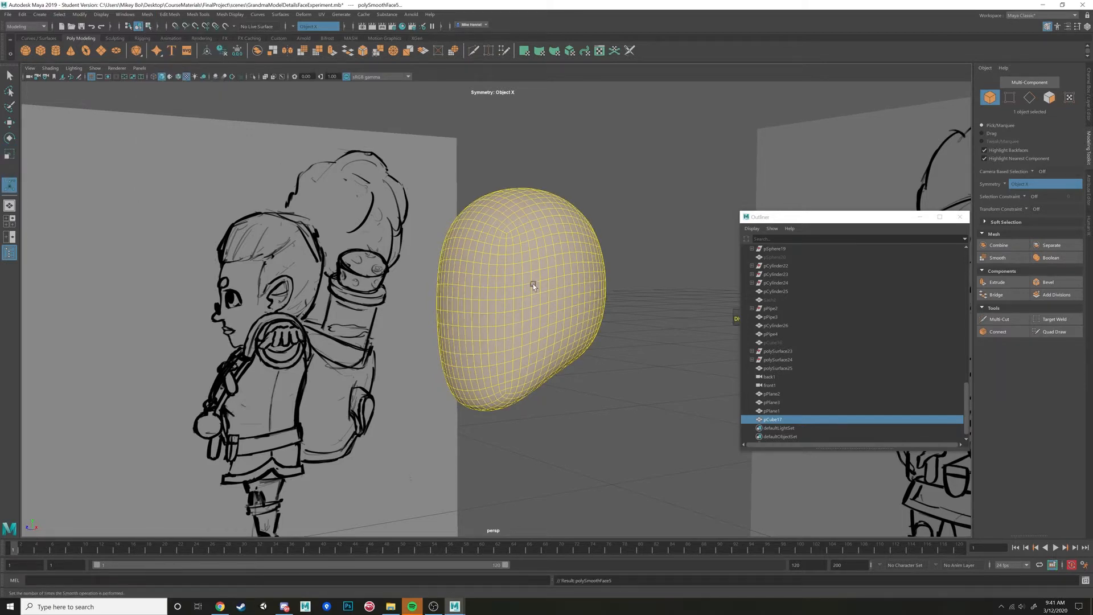
mouse_move(533, 284)
left_mouse_down("alt")
mouse_move(610, 314)
mouse_move(506, 289)
mouse_move(552, 281)
mouse_move(539, 295)
left_mouse_up("alt")
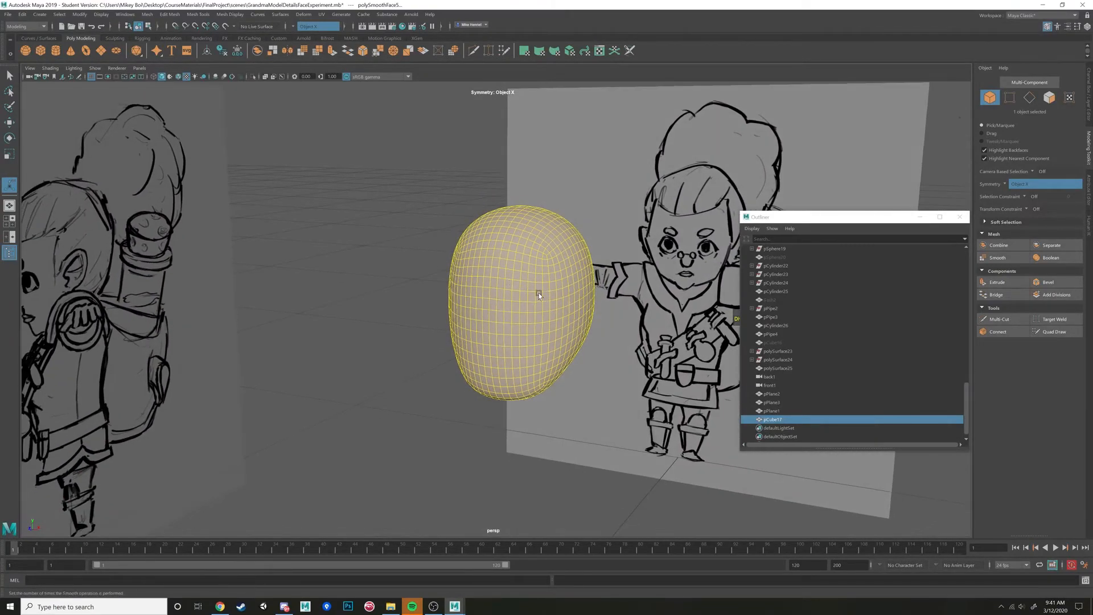
Activate the Sculpt tool on the head mesh and open its tool settings
left_click(115, 38)
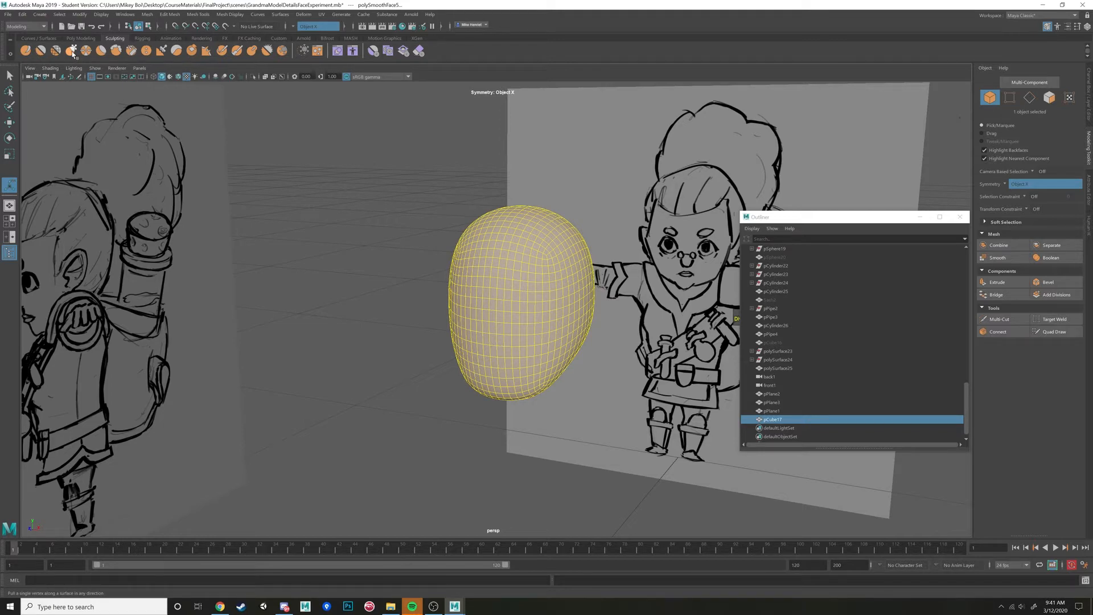
left_click_drag(549, 275, 611, 251, "alt")
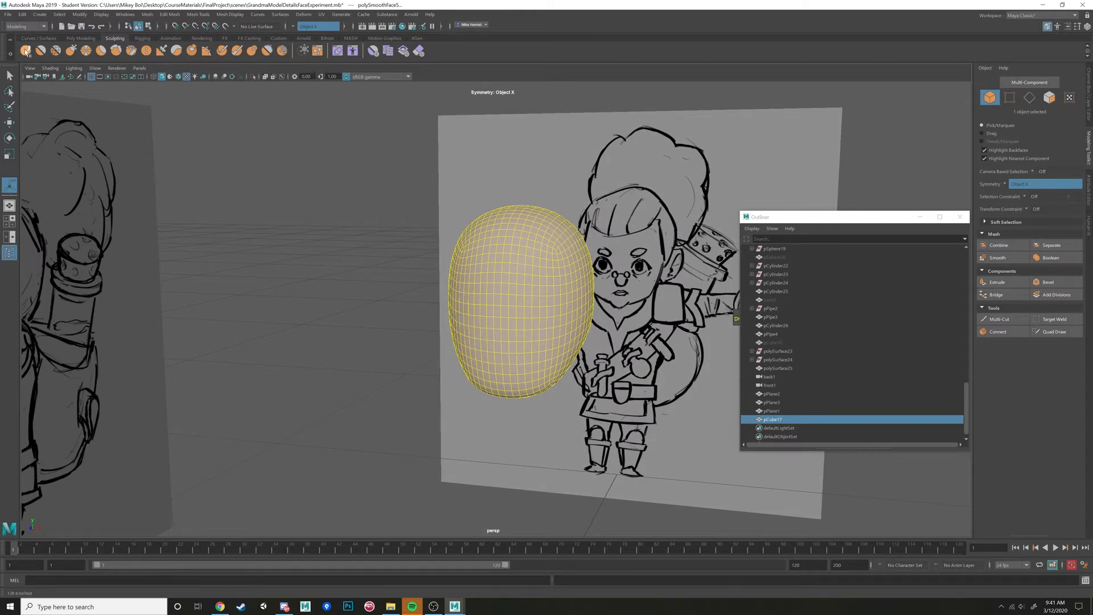
left_click(26, 52)
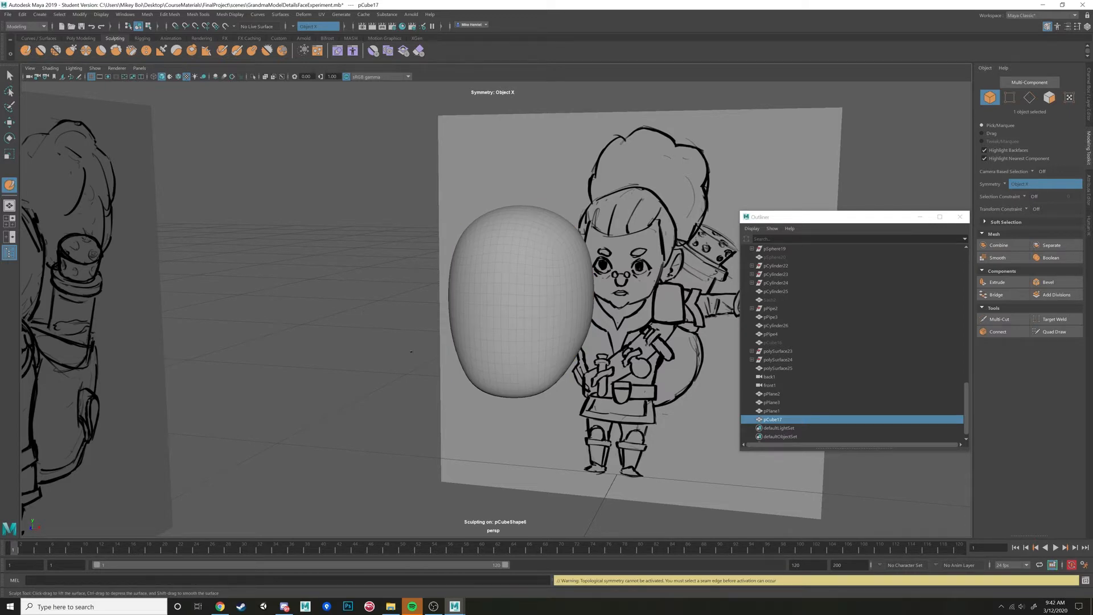
left_click_drag(398, 354, 381, 360, "alt")
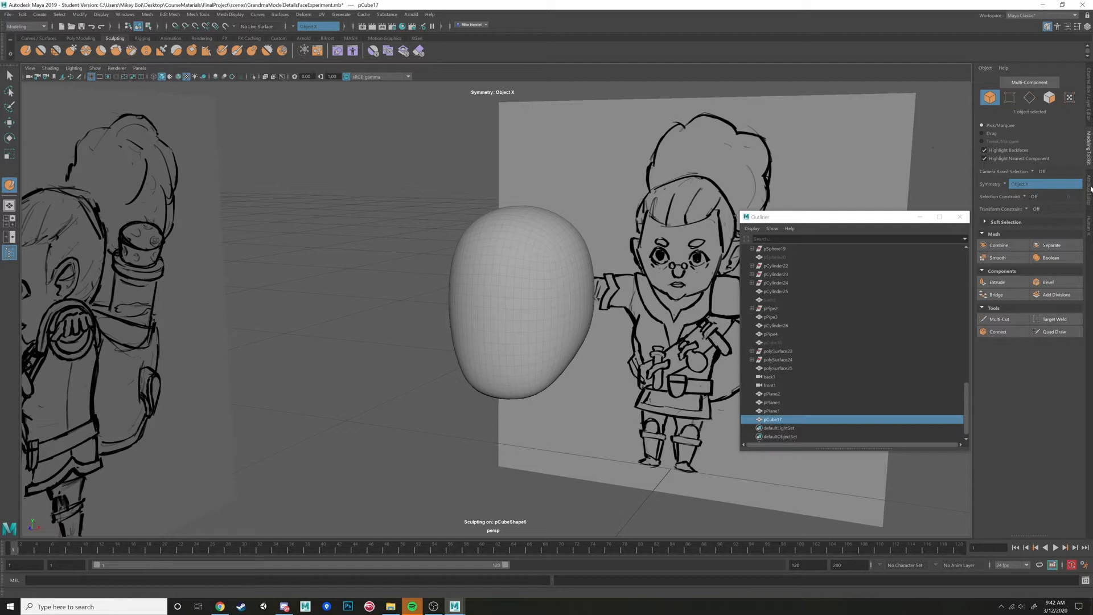
left_click(1078, 27)
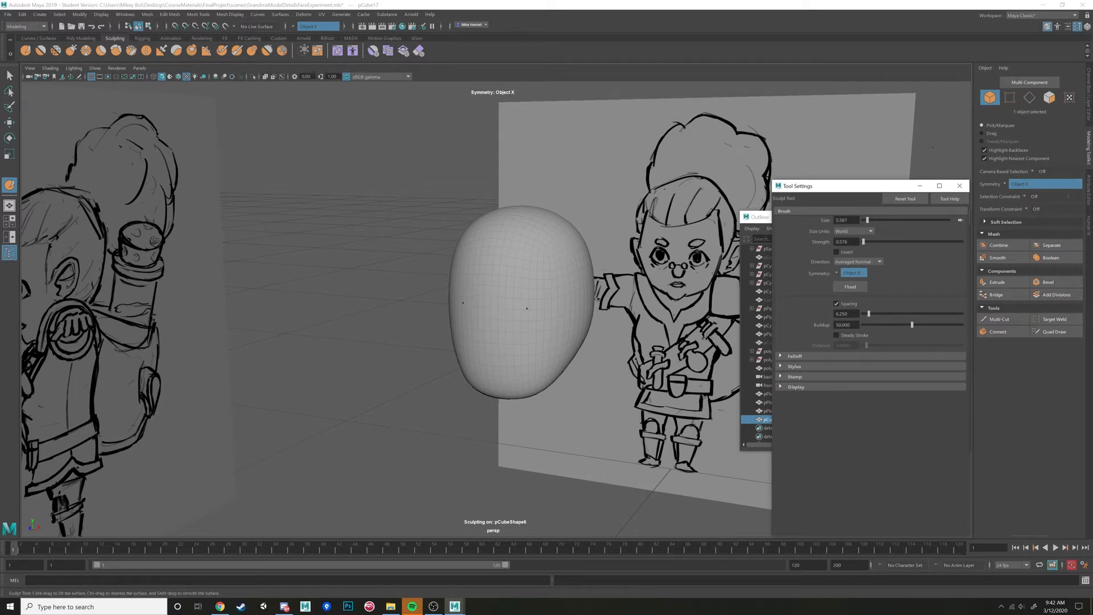
Undo a trial sculpt stroke on the face, then reset the Sculpt tool's settings and test another stroke
left_click_drag(527, 308, 520, 312)
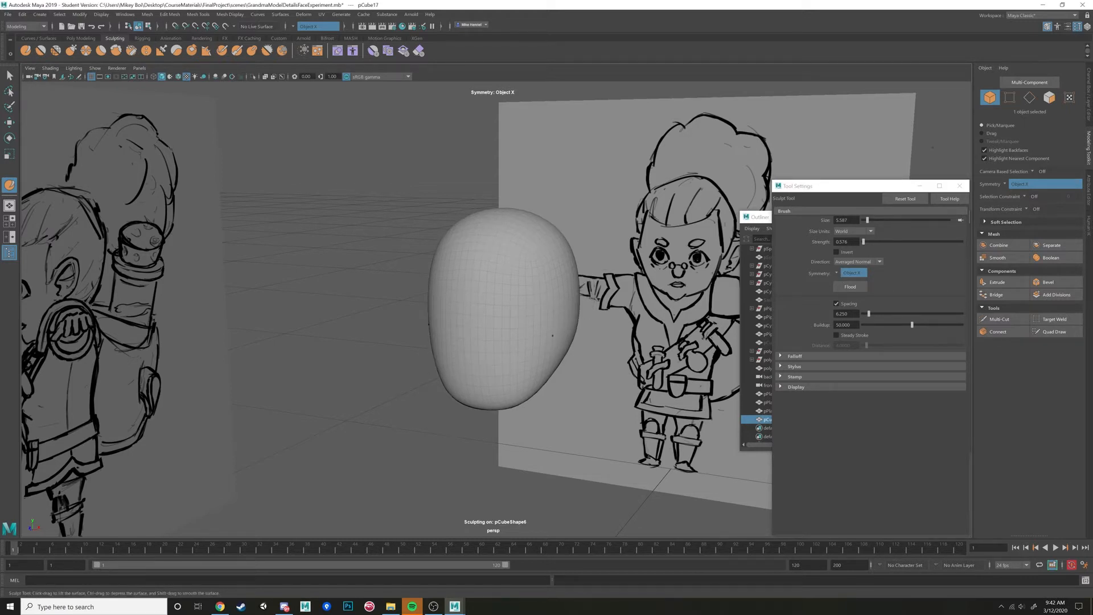
key("ctrl+z")
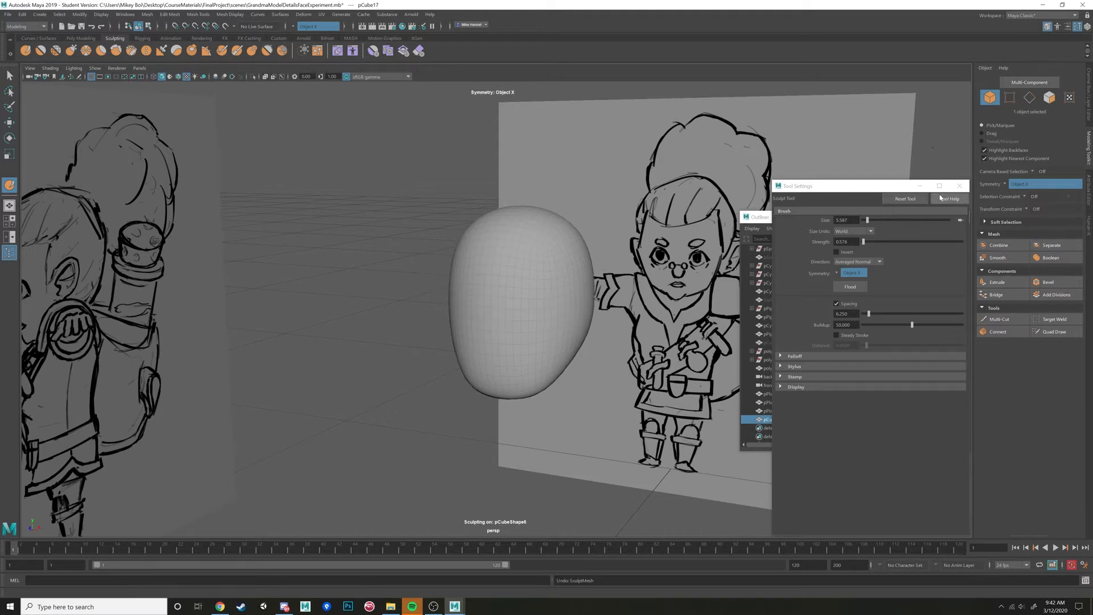
left_click(904, 200)
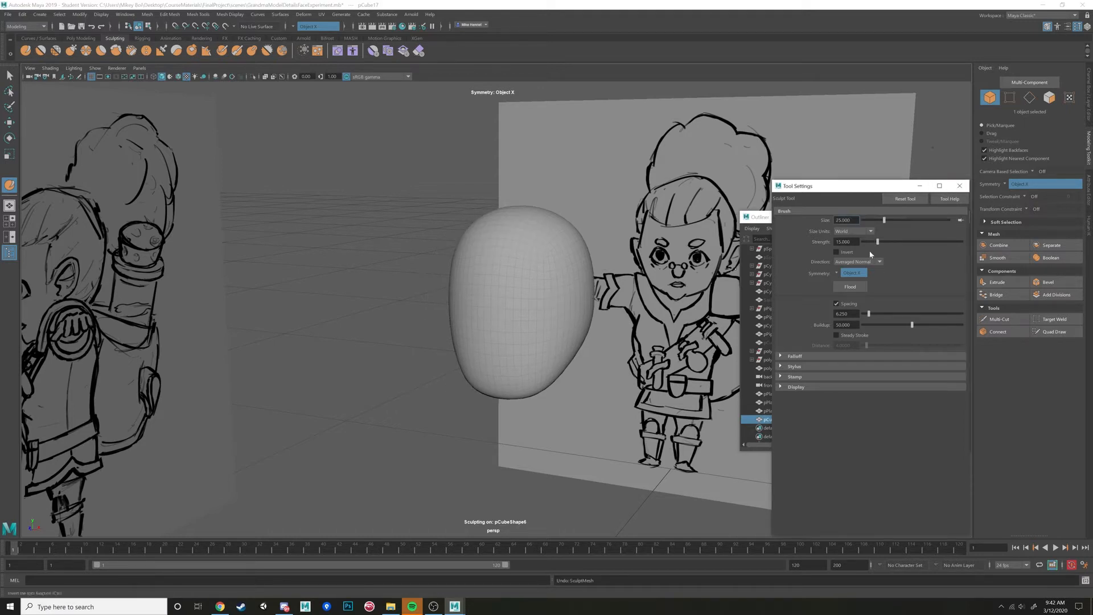
left_click_drag(538, 305, 539, 319)
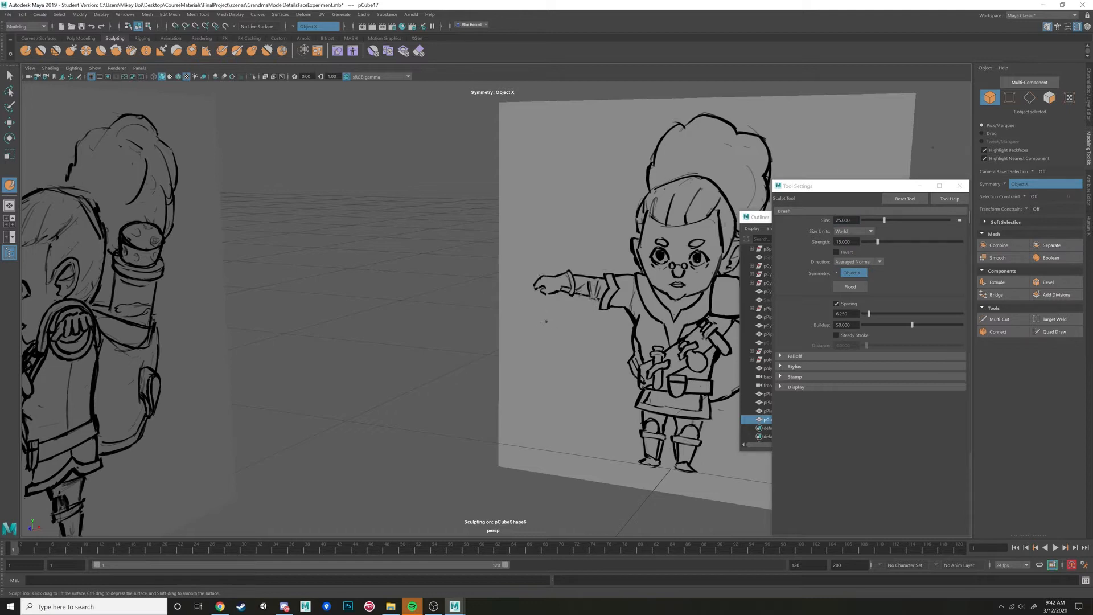
Frame the head, compare its size with the reference planes, and switch to the Move tool
key("f")
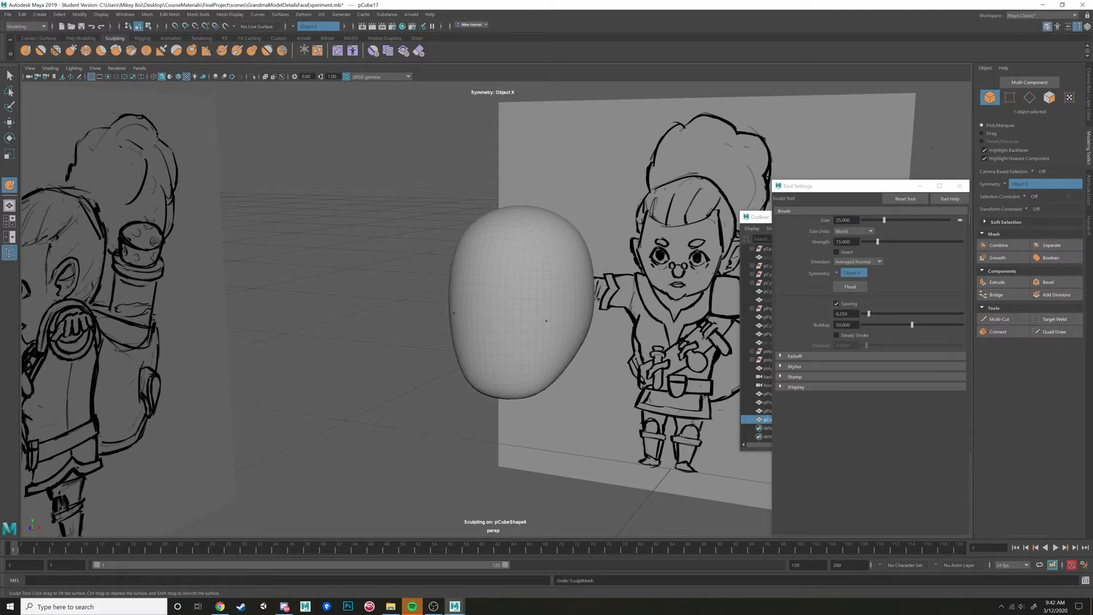
scroll(547, 313, "down", 2)
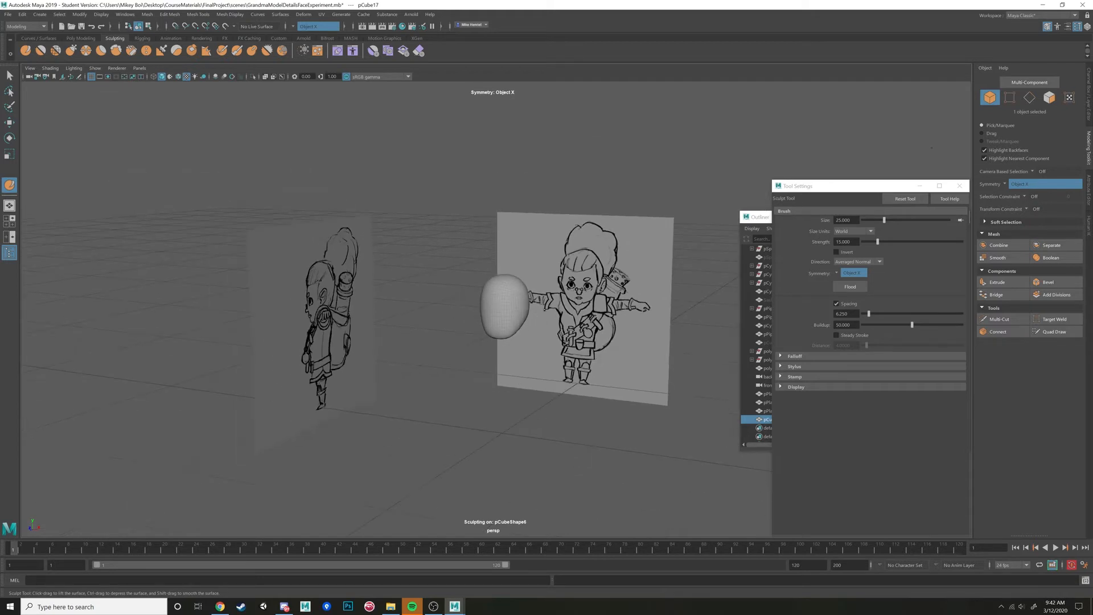
scroll(548, 313, "down", 3)
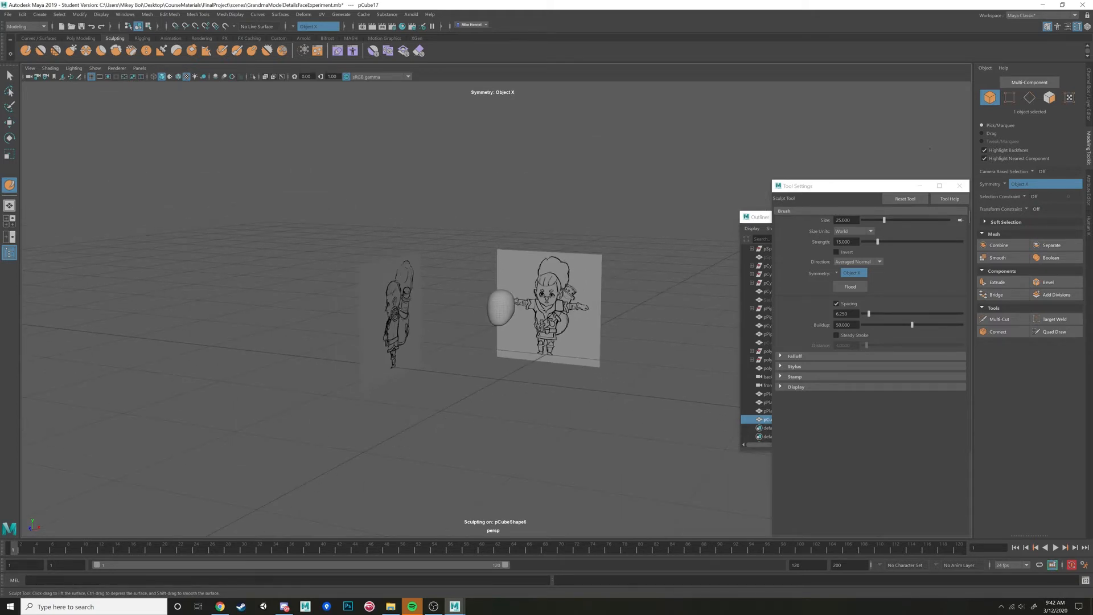
mouse_move(399, 308)
left_mouse_down("alt")
mouse_move(529, 312)
mouse_move(499, 313)
left_mouse_up("alt")
scroll(500, 310, "up", 2)
scroll(504, 312, "up", 2)
key("w")
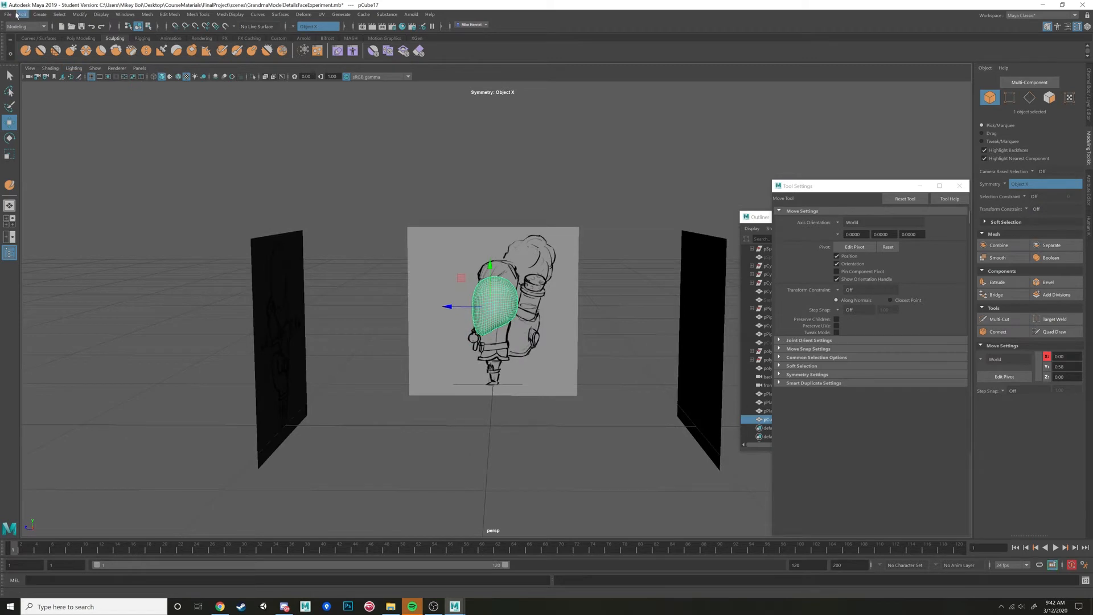
Set the scene's linear working unit to meter in the application preferences
left_click(118, 15)
mouse_move(165, 97)
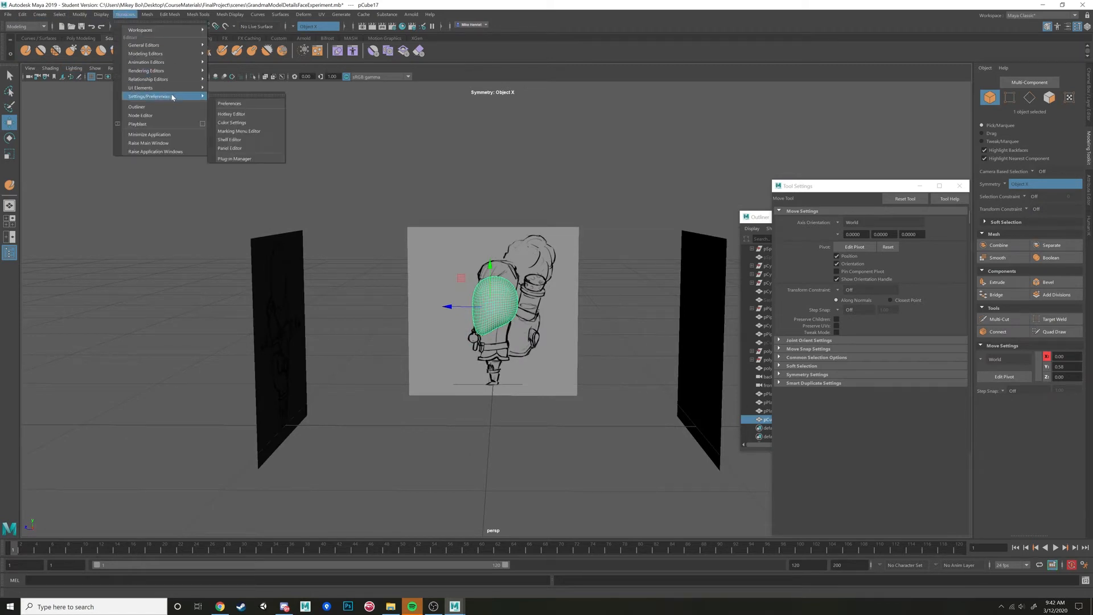
left_click(242, 104)
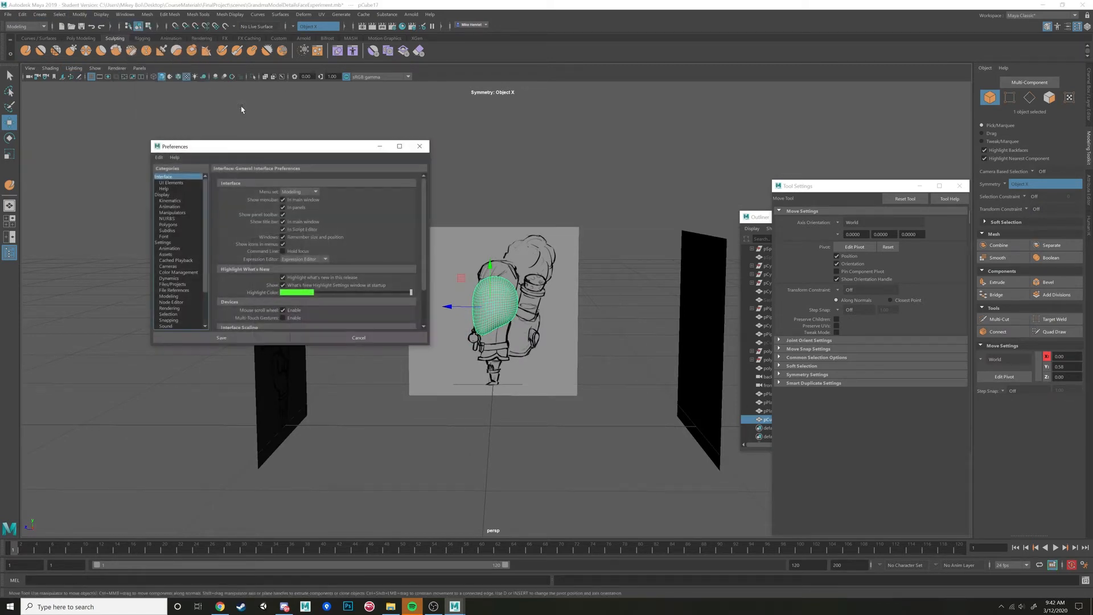
left_click(165, 242)
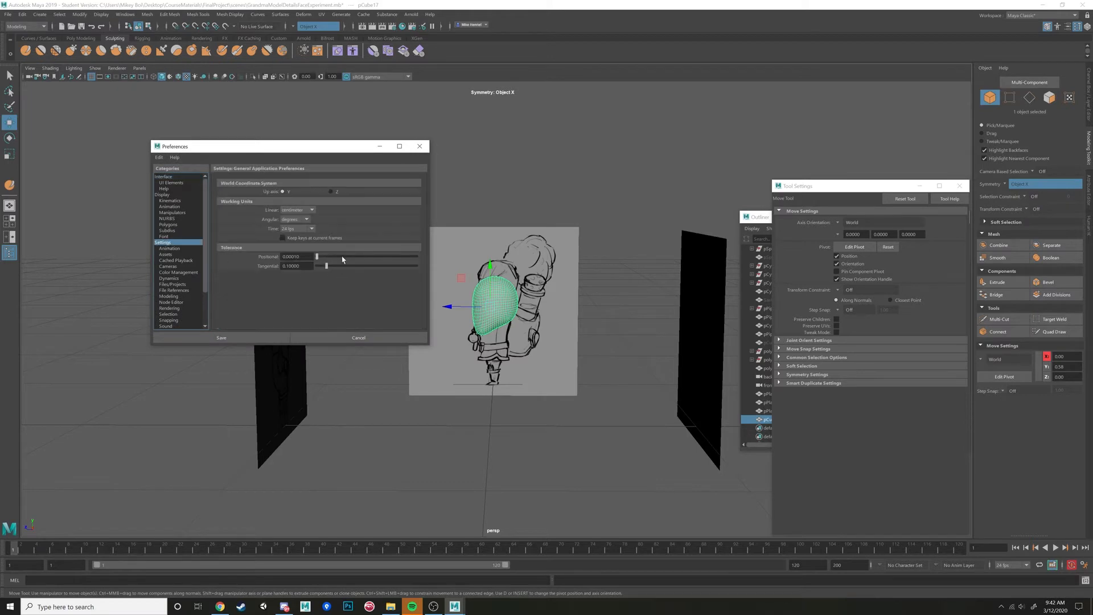
left_click(312, 210)
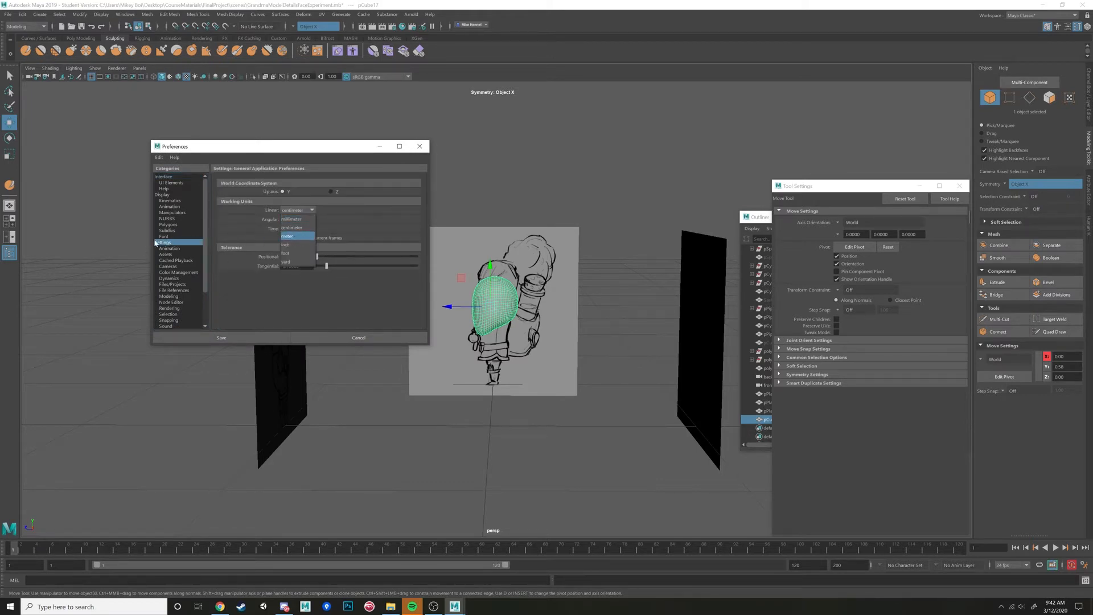
left_click(289, 236)
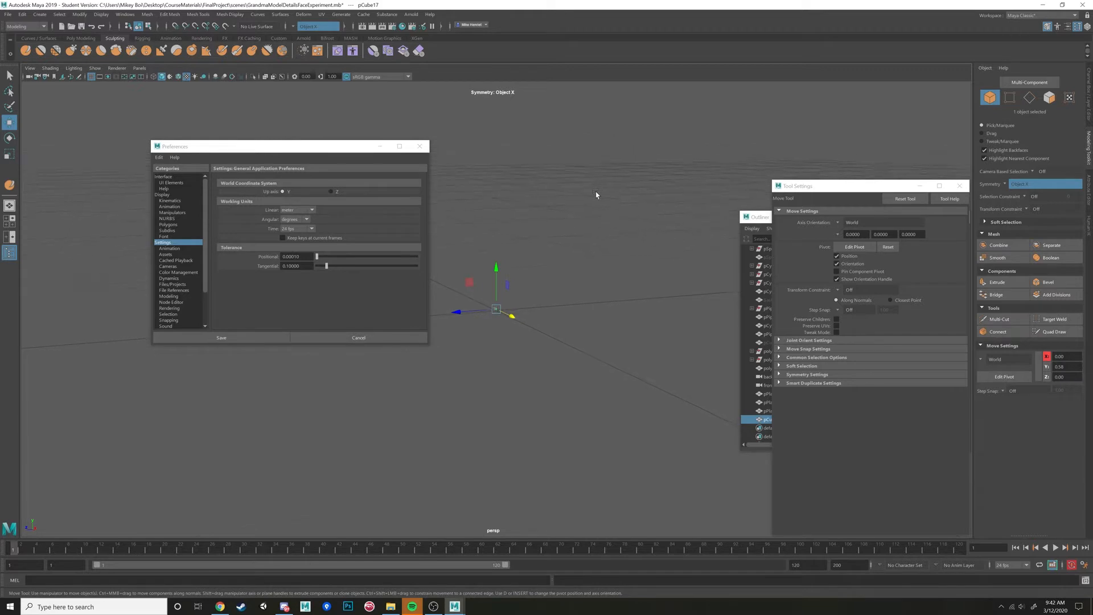
Check the scene's size in the viewport under the meter unit and close the preferences
left_click_drag(601, 190, 611, 219, "alt")
left_click_drag(566, 293, 548, 277, "alt")
left_click_drag(504, 327, 487, 319, "alt")
scroll(504, 310, "up", 3)
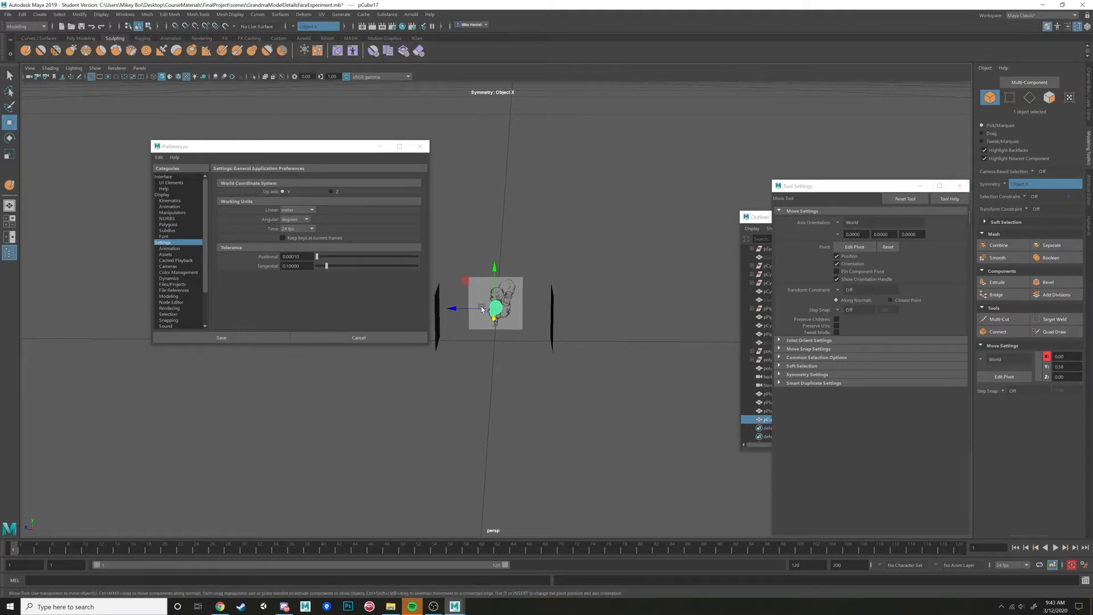
left_click(429, 260)
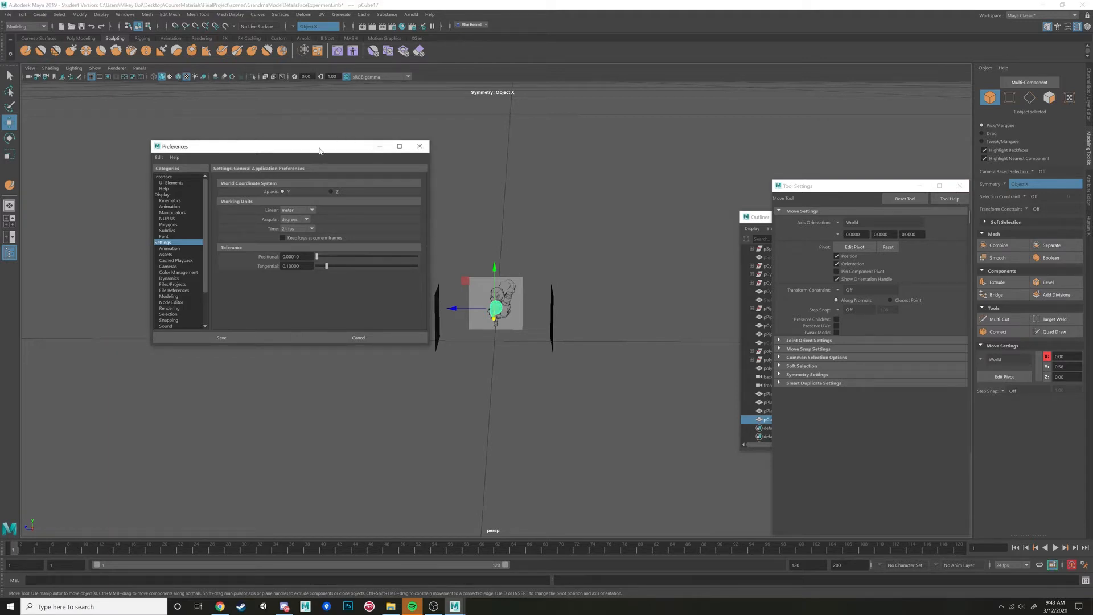
left_click_drag(321, 149, 251, 151)
left_click(348, 145)
Bring the Outliner and layer list into view and make layer3 visible to show the character's body and props
left_click_drag(431, 275, 642, 439)
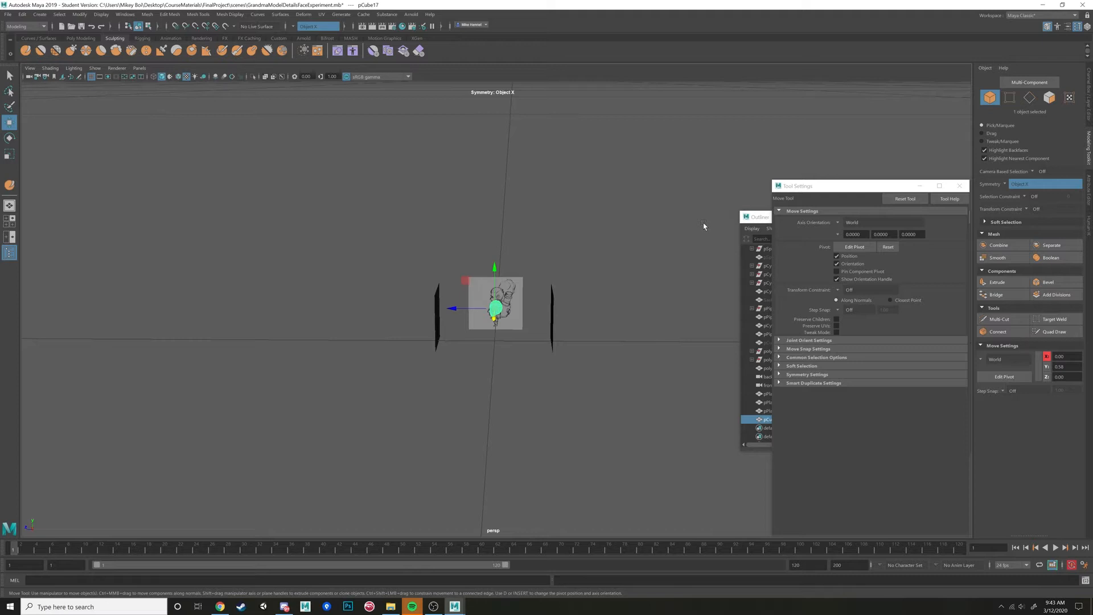
left_click_drag(753, 217, 698, 198)
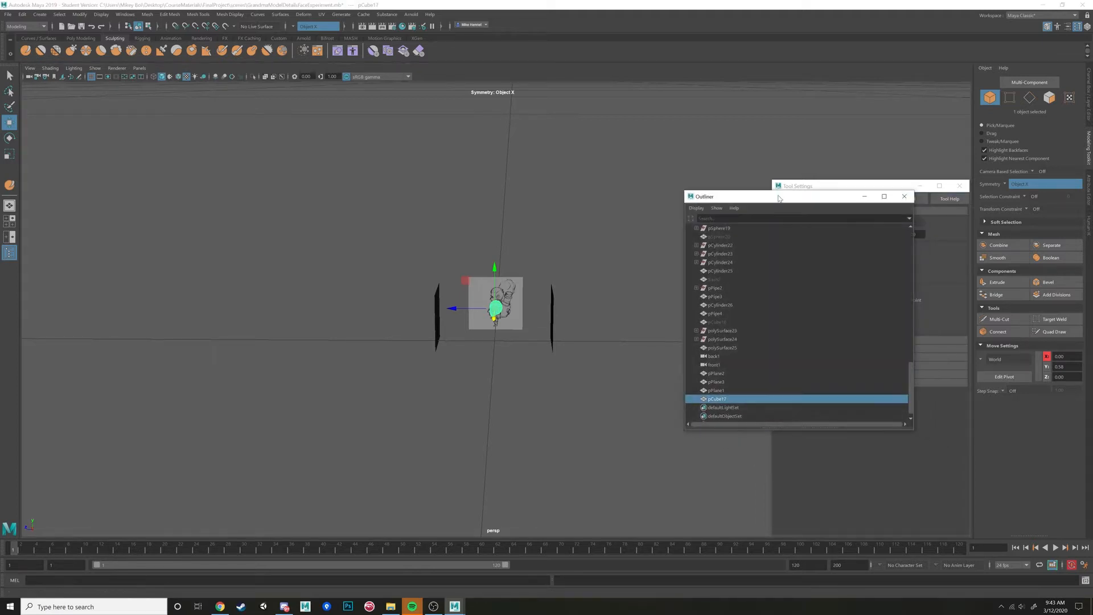
left_click(1088, 92)
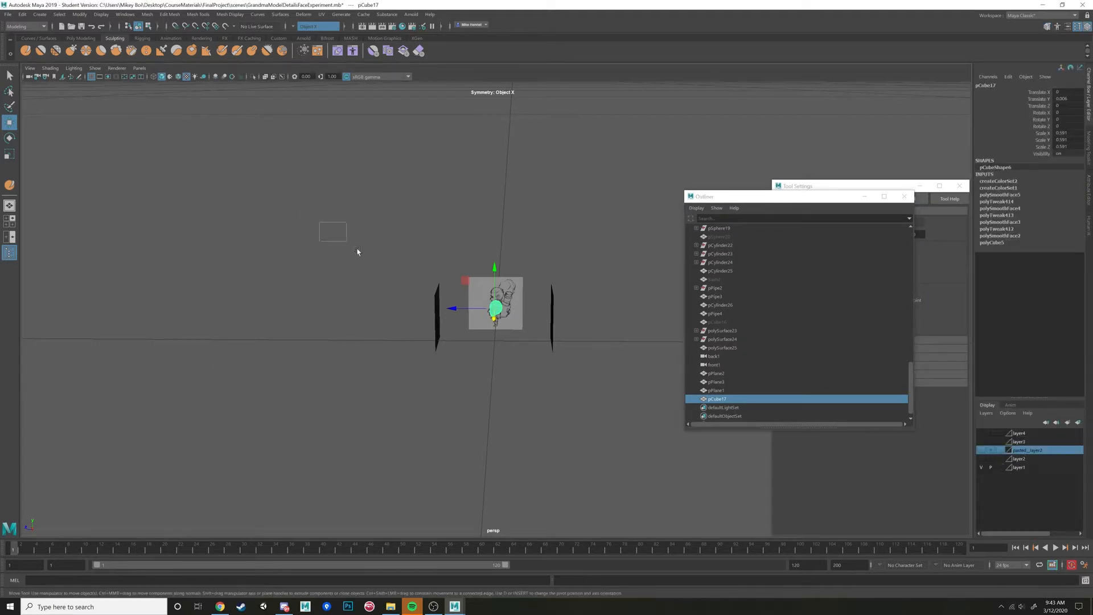
left_click_drag(325, 229, 605, 415)
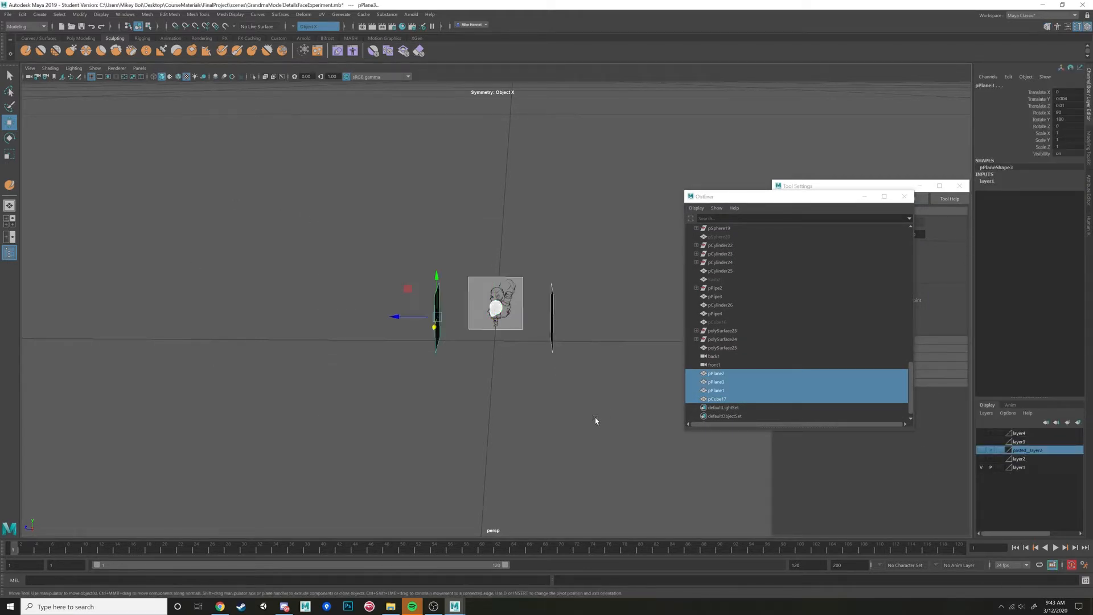
left_click(980, 442)
key("f")
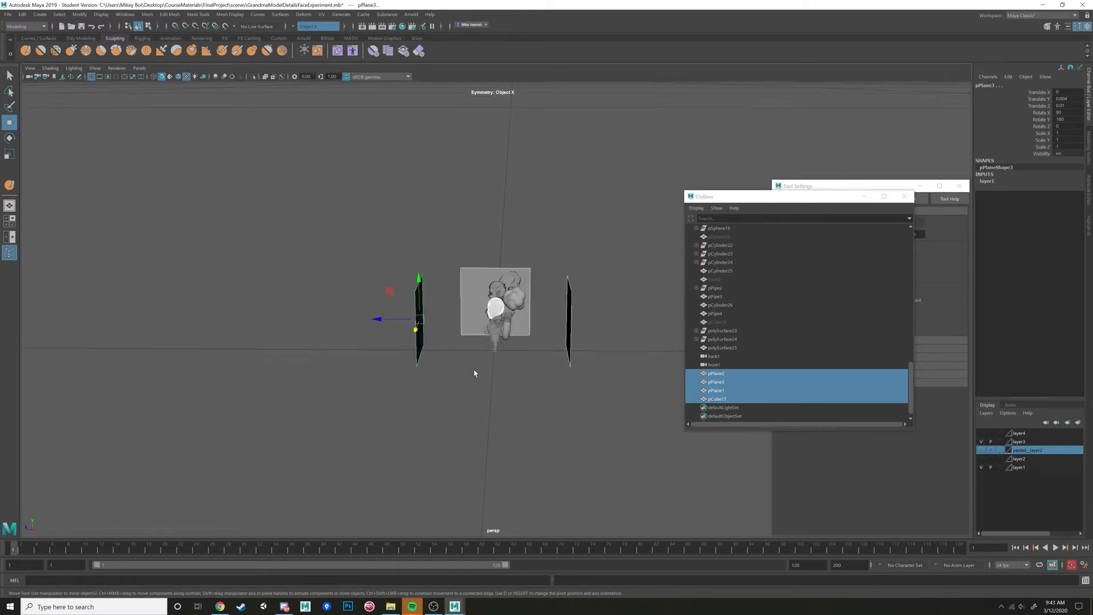
mouse_move(474, 370)
left_mouse_down("alt")
mouse_move(497, 367)
mouse_move(484, 370)
left_mouse_up("alt")
key("f")
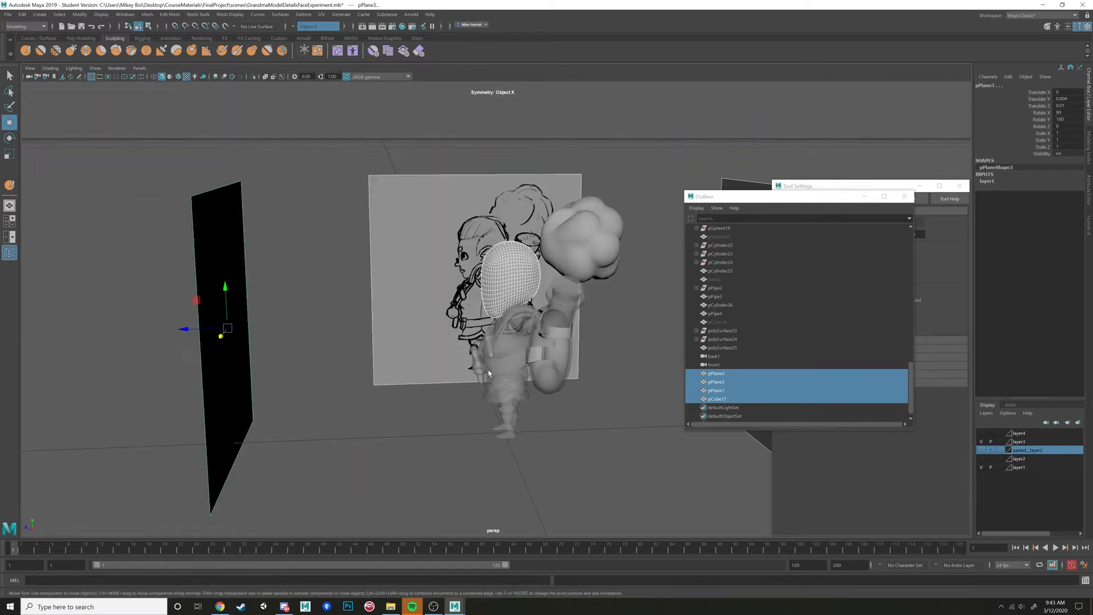
Select all objects of layer3 together with the head and the reference planes, and group them
right_click(1014, 442)
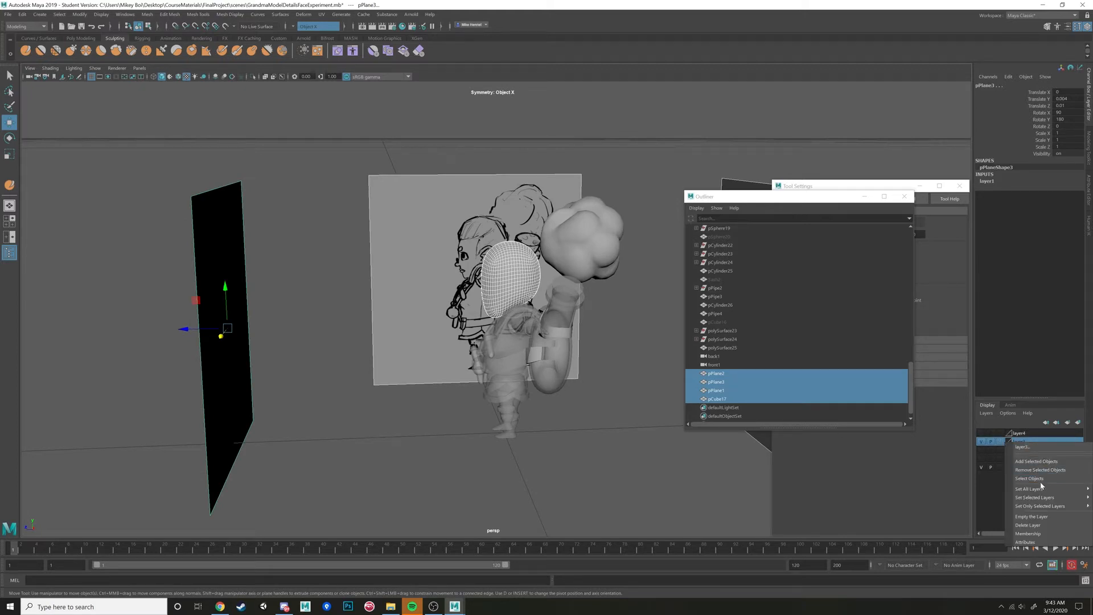
left_click(1030, 478)
scroll(472, 367, "down", 5)
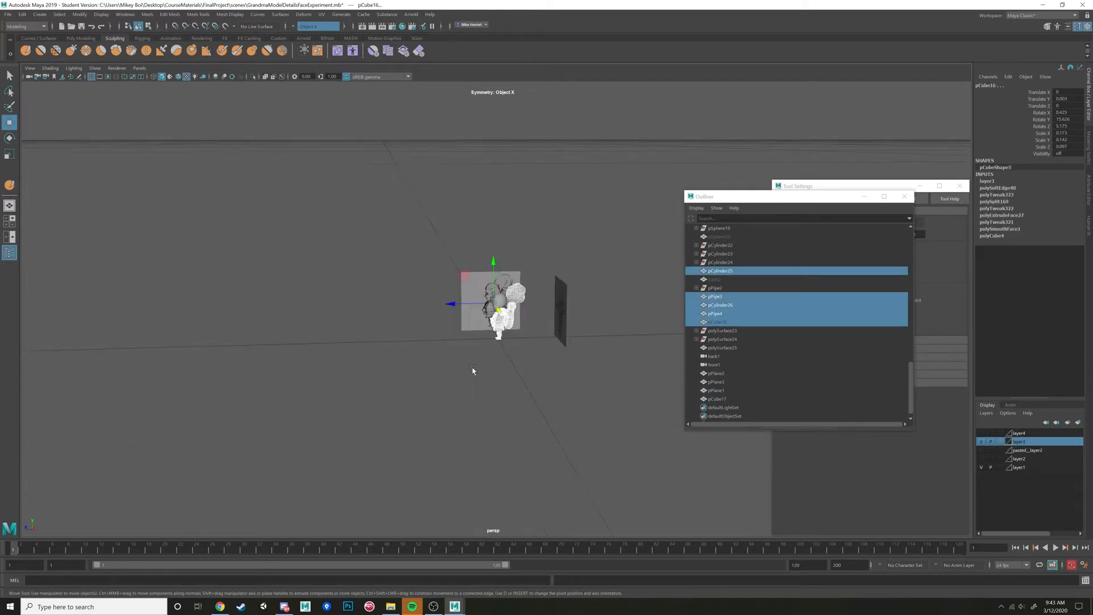
left_click_drag(377, 242, 605, 352, "shift")
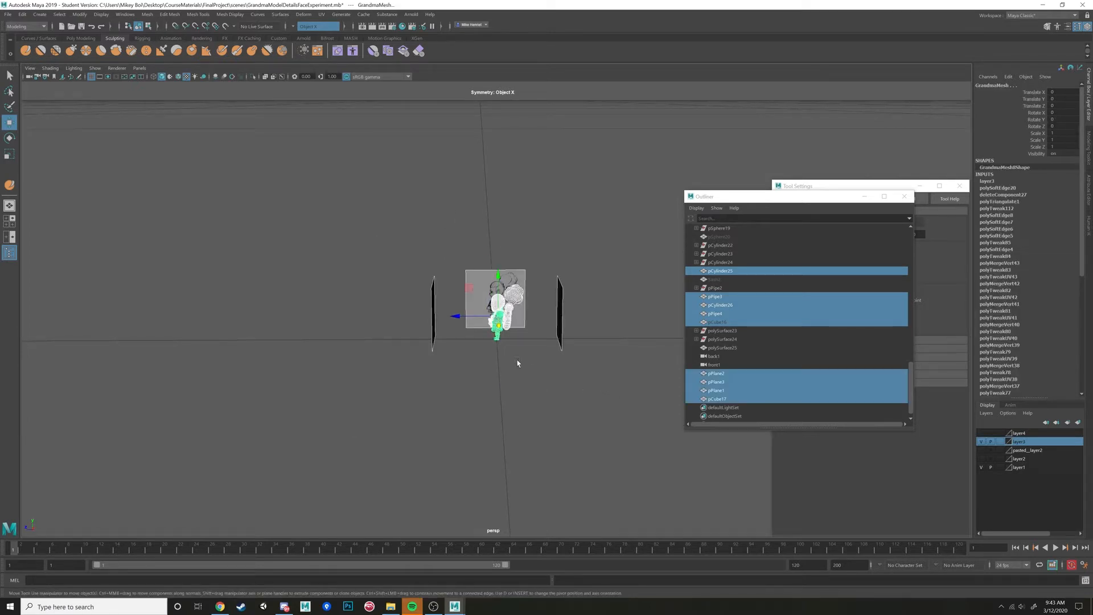
mouse_move(518, 363)
left_mouse_down("alt")
mouse_move(568, 372)
mouse_move(496, 358)
mouse_move(508, 360)
left_mouse_up("alt")
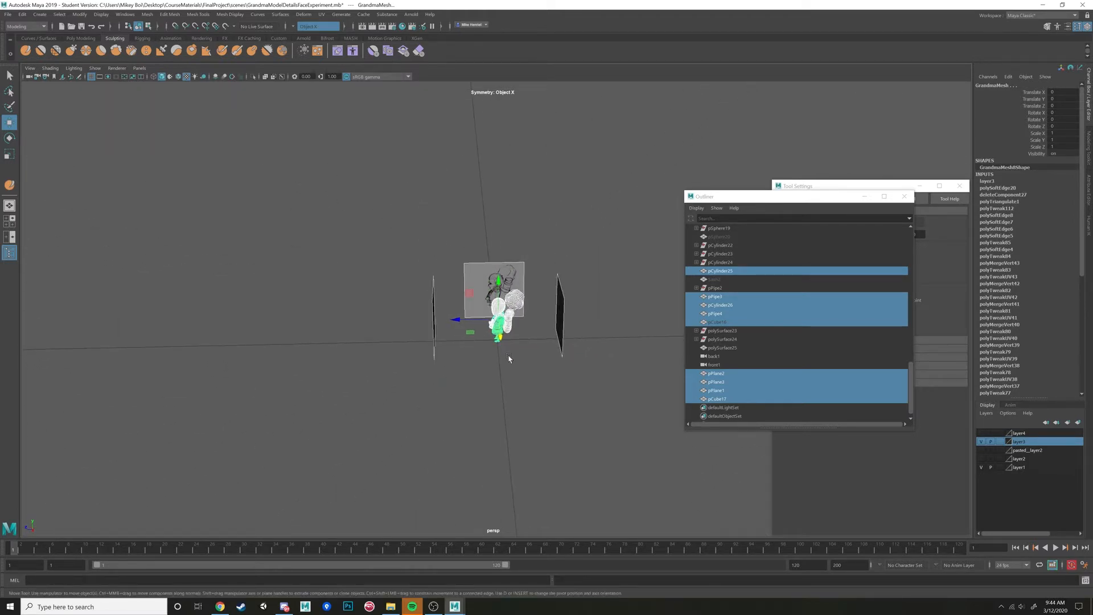
key("ctrl+g")
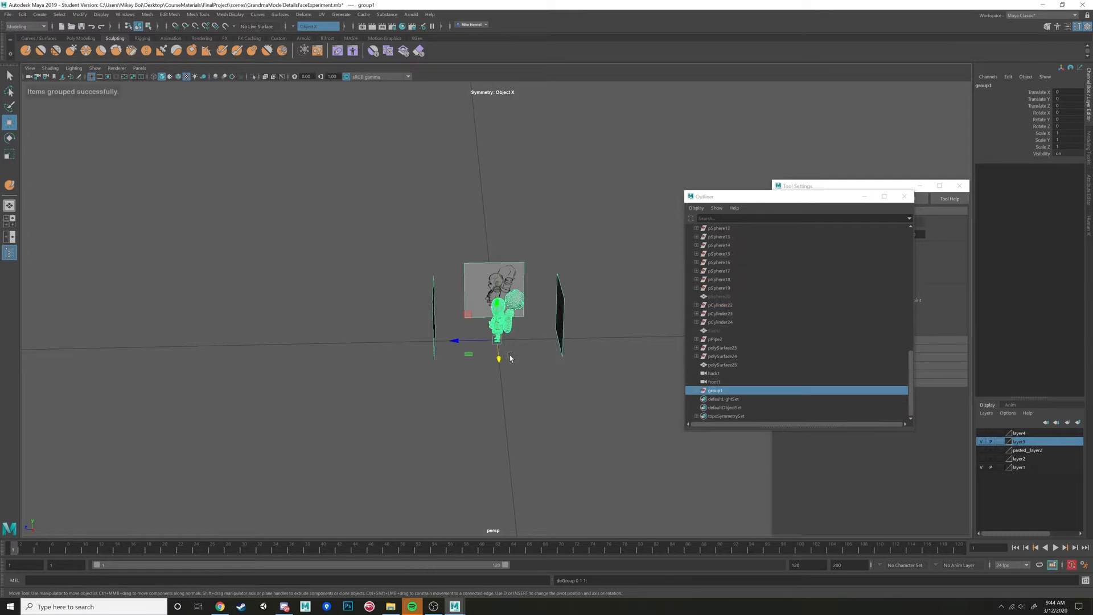
Expand the new group in the Outliner and look through the objects it contains
left_click_drag(510, 357, 517, 356, "alt")
key("r")
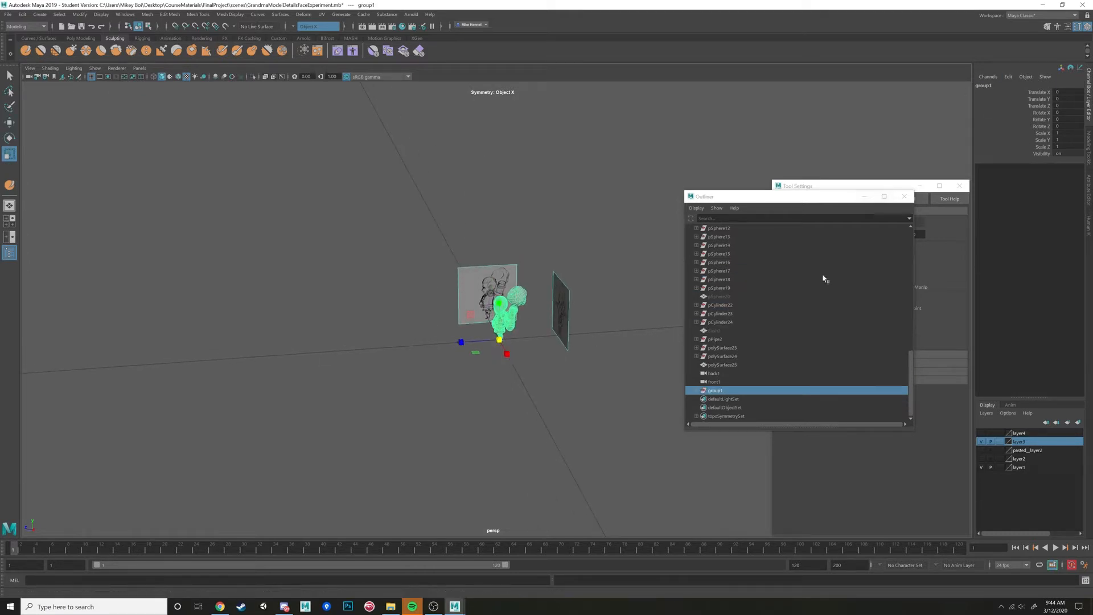
left_click(697, 391)
scroll(755, 376, "down", 4)
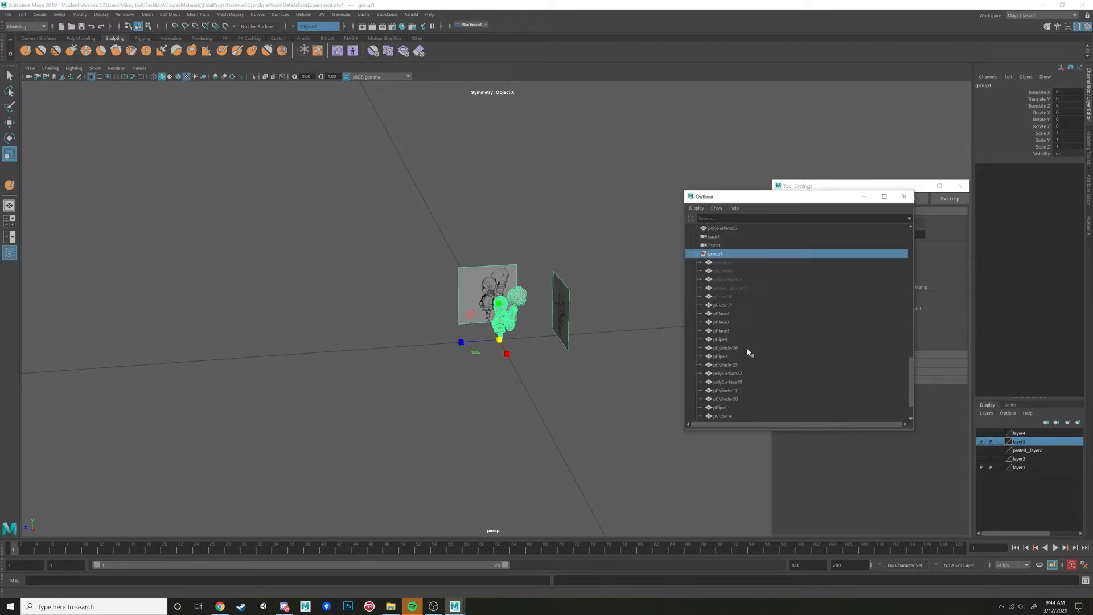
scroll(747, 344, "down", 1)
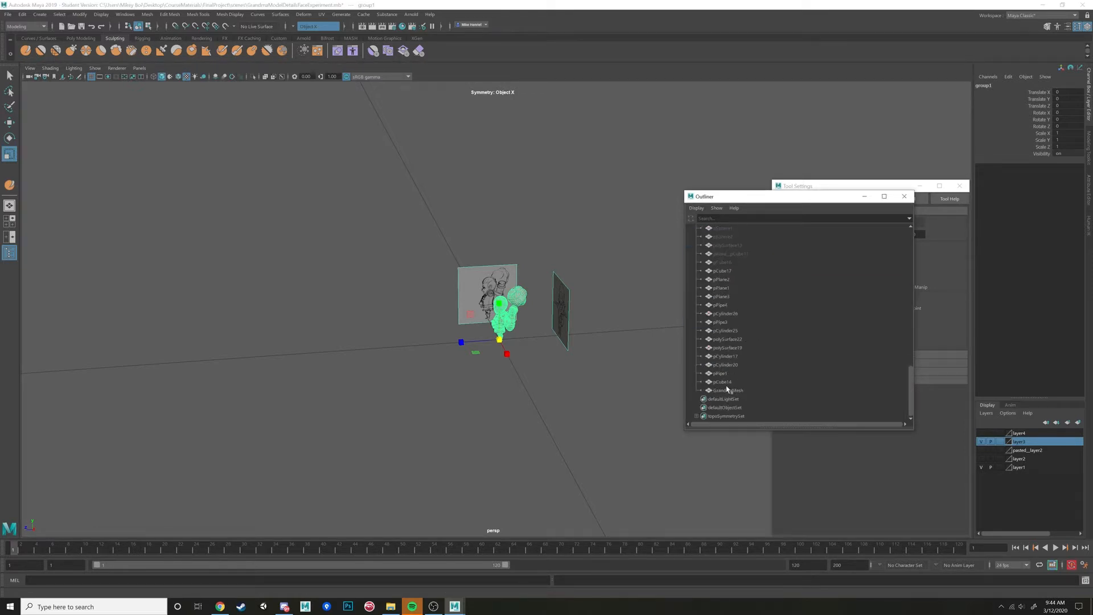
scroll(725, 329, "up", 3)
left_click(720, 296)
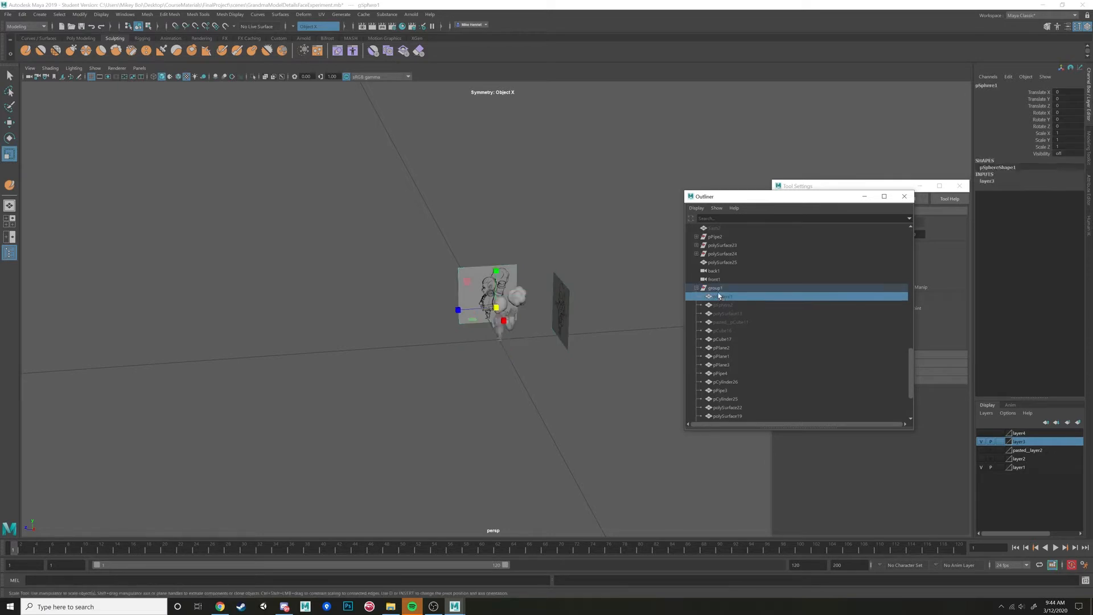
Try moving the whole group in the perspective view, then undo the move
left_click(719, 289)
key("w")
left_click_drag(495, 348, 411, 285)
key("ctrl+z")
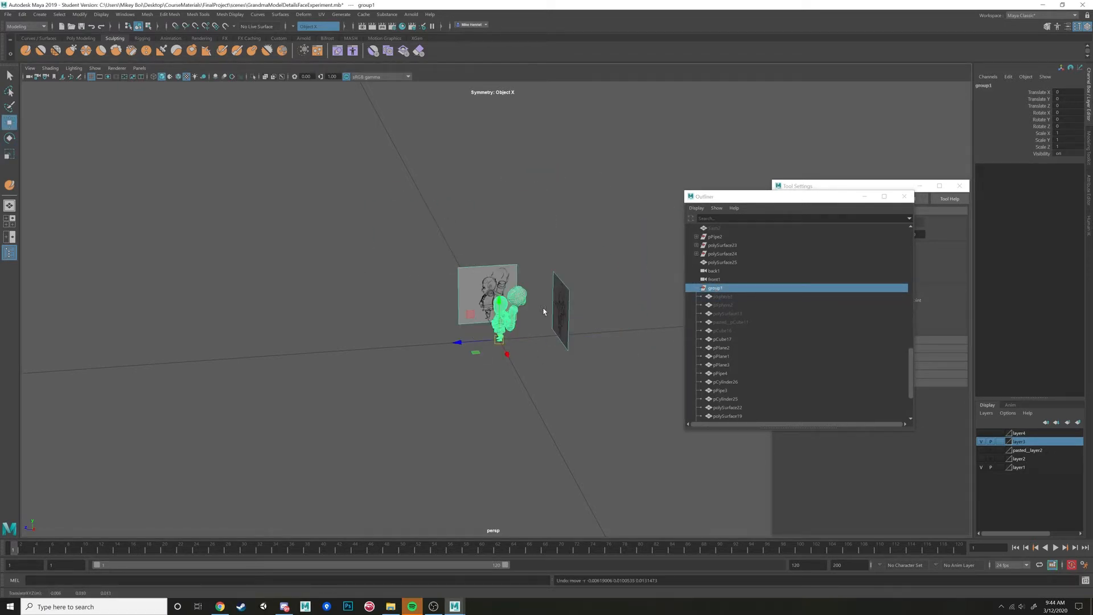
Check a few members of group1, reselect the group, and set its Scale X, Y and Z to 100
left_click(727, 314)
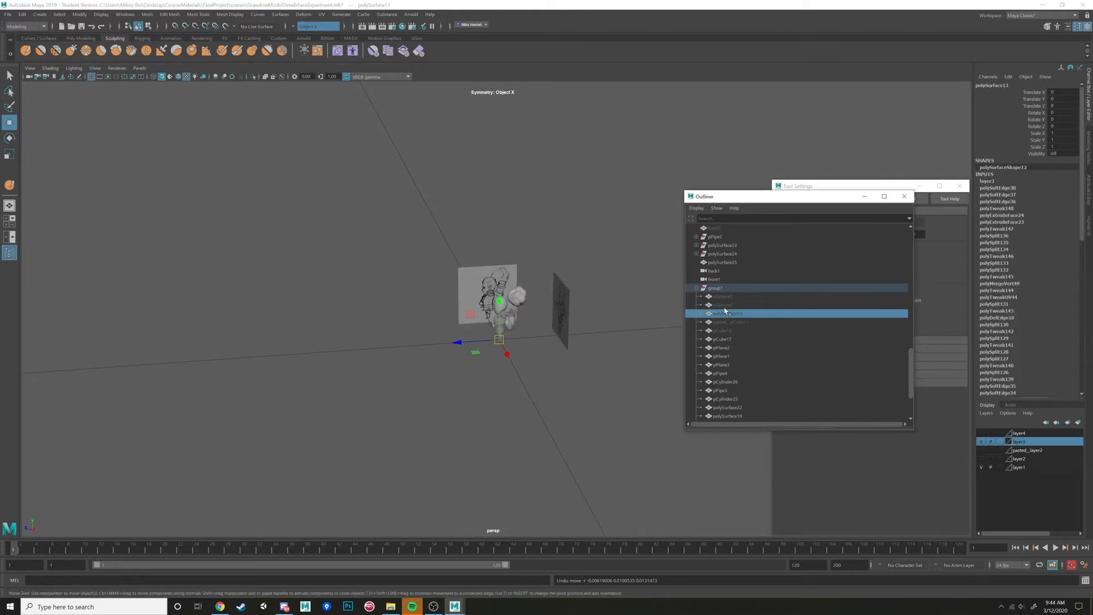
left_click(719, 288)
left_click(731, 357)
left_click(728, 340)
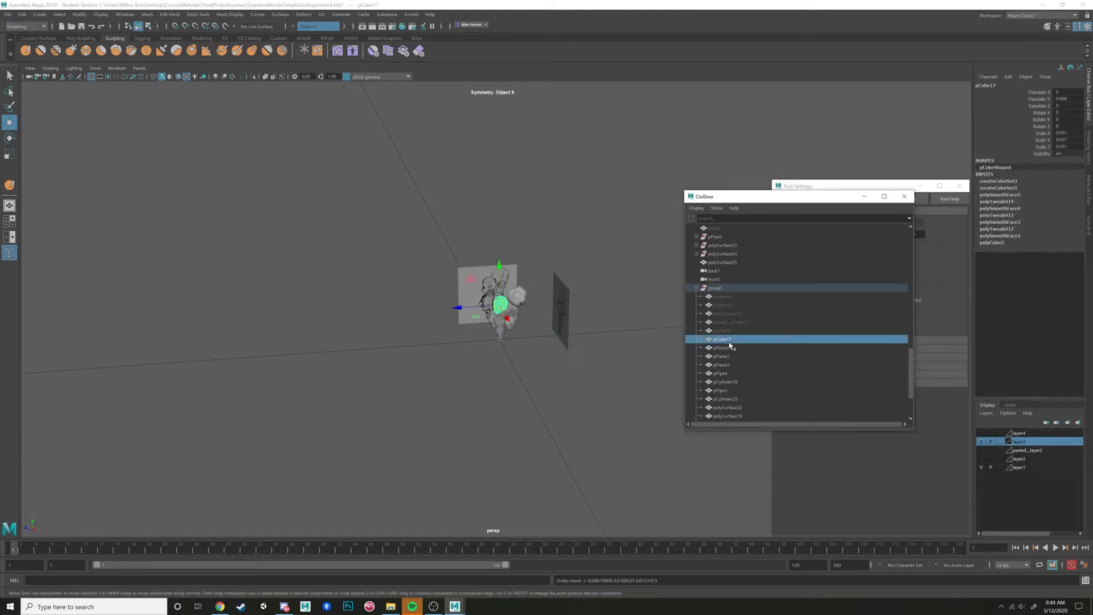
left_click(714, 289)
mouse_move(506, 344)
left_mouse_down("alt")
mouse_move(559, 373)
mouse_move(541, 374)
mouse_move(511, 351)
mouse_move(508, 329)
mouse_move(494, 329)
left_mouse_up("alt")
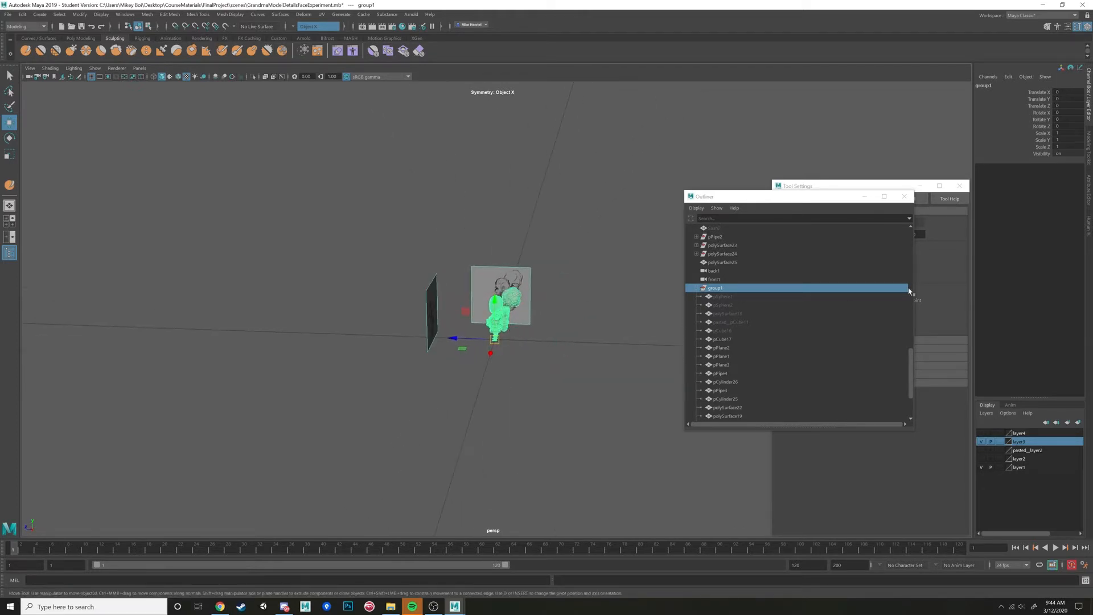
left_click(1067, 131)
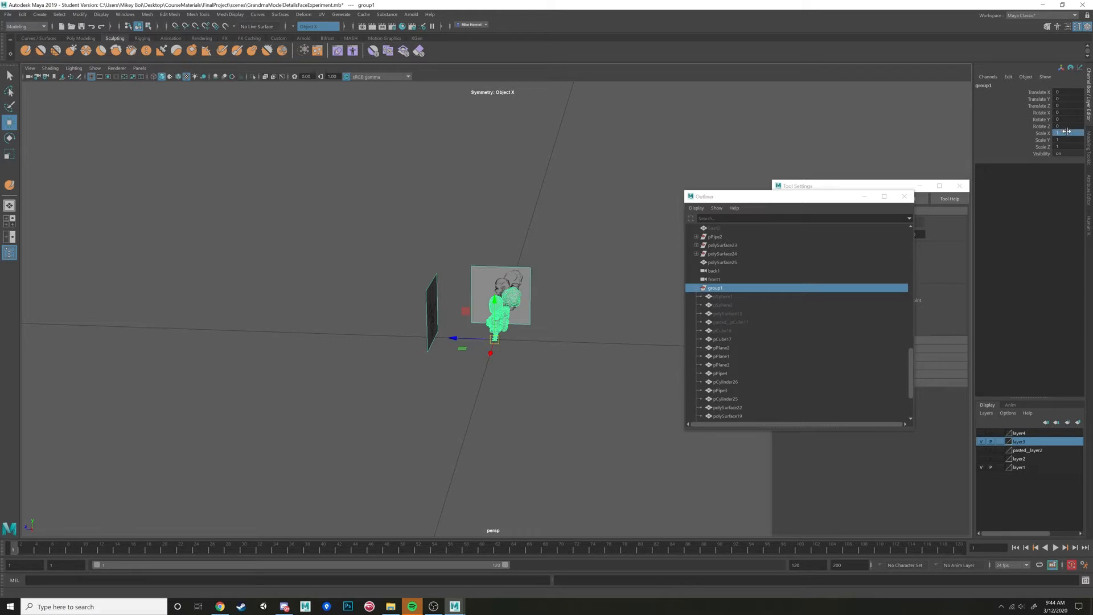
left_click(1061, 147, "shift")
key("Return")
Inspect the enlarged character from several angles, clear the selection, and hide layer3
scroll(581, 214, "down", 3)
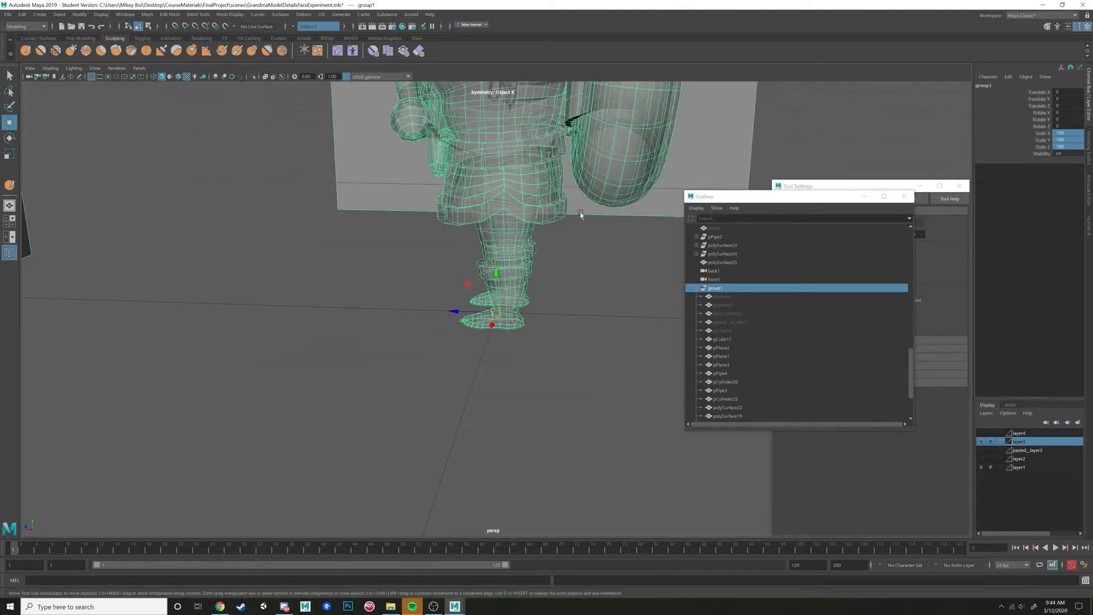
scroll(581, 214, "down", 8)
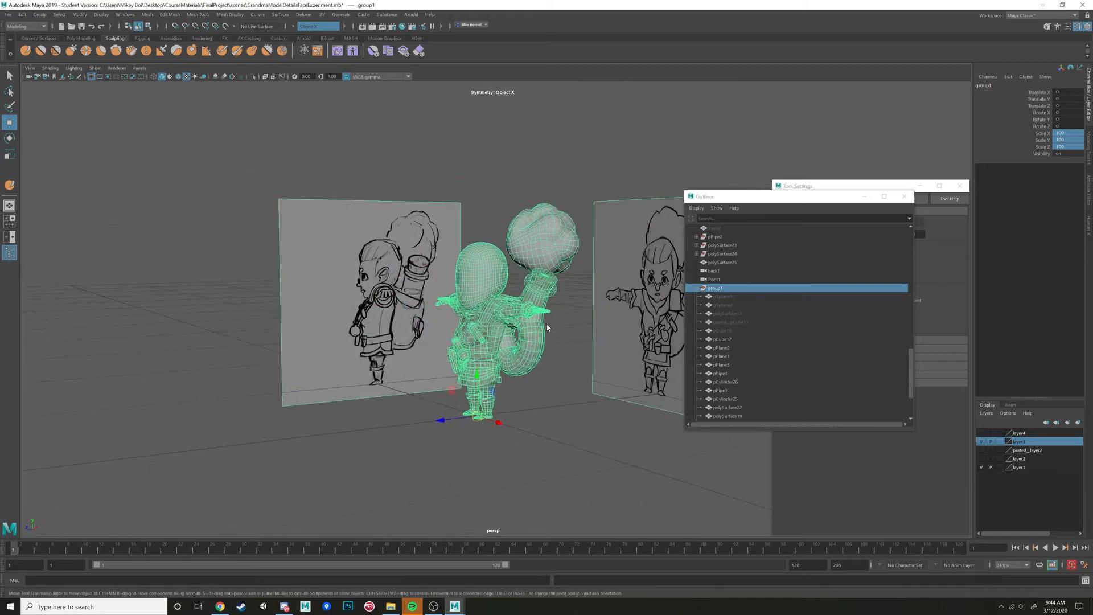
scroll(547, 327, "up", 5)
left_click_drag(618, 324, 558, 336, "alt")
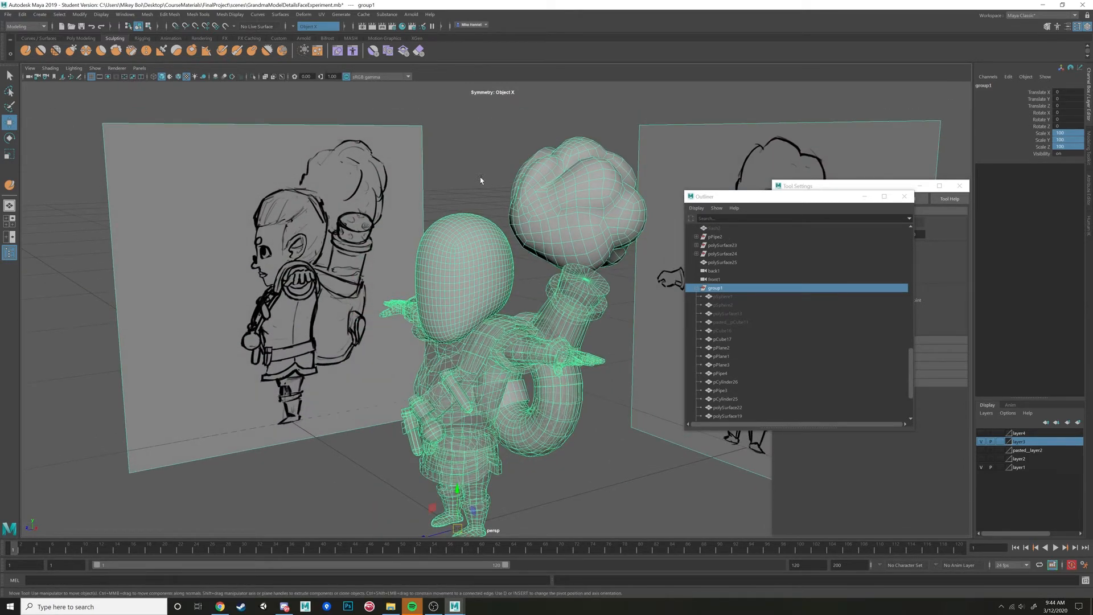
left_click(632, 411)
left_click(980, 442)
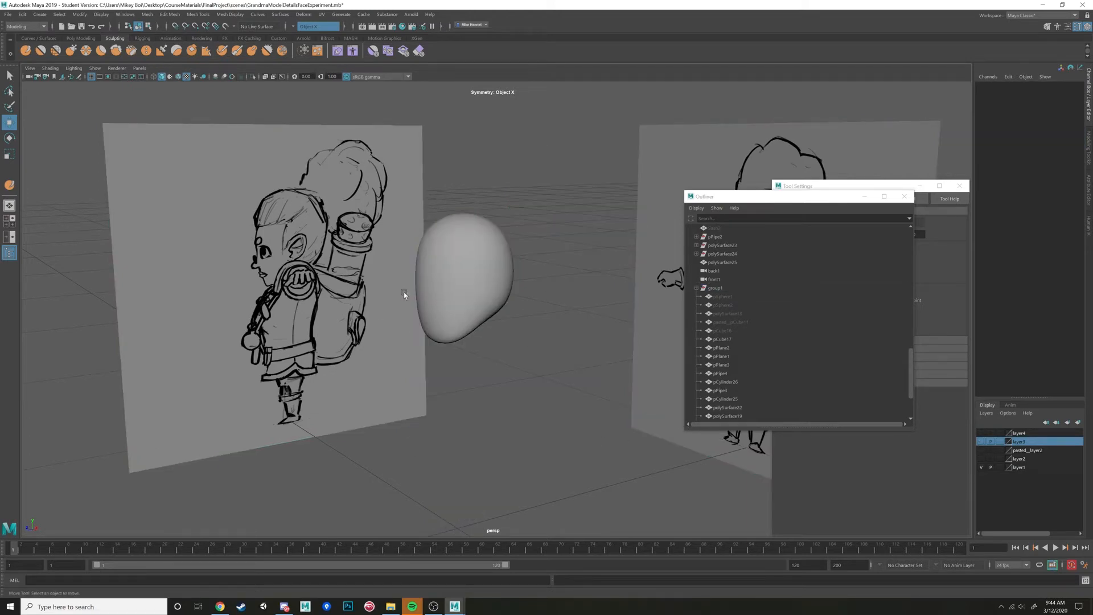
Select the head mesh (pCube17) and activate the Sculpt Tool on it with its tool settings showing
left_click(483, 257)
left_click_drag(501, 267, 570, 300, "alt")
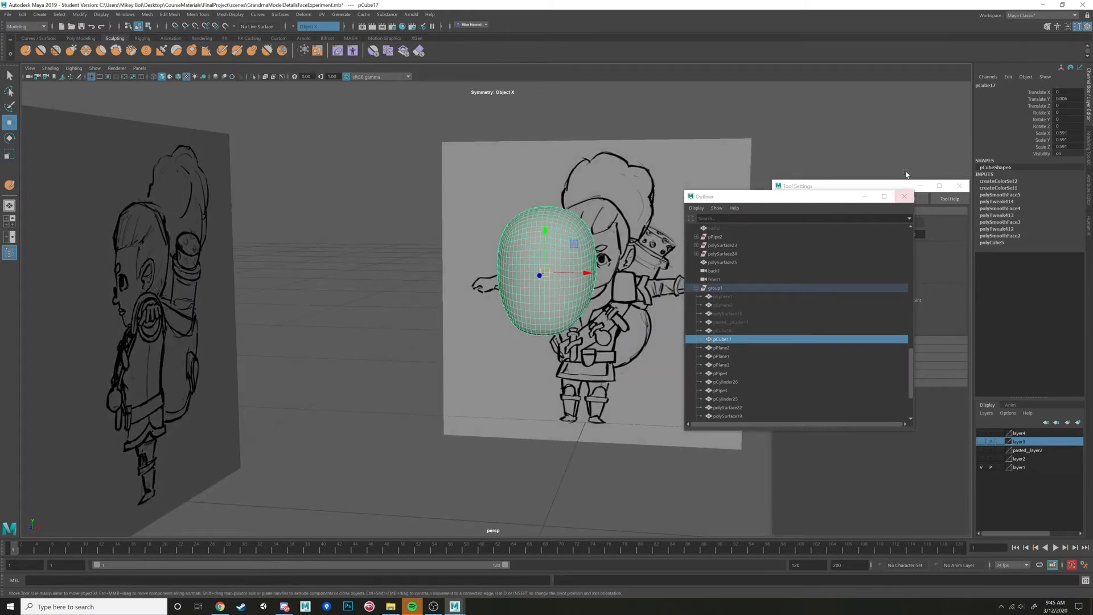
left_click(826, 186)
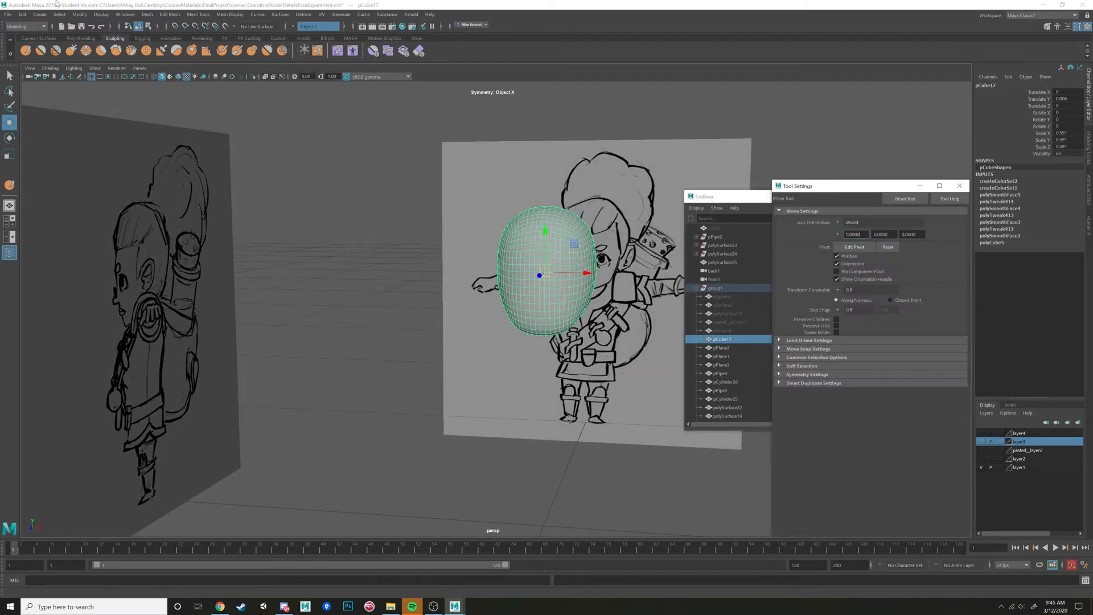
left_click(26, 51)
mouse_move(480, 212)
left_mouse_down("alt")
mouse_move(473, 239)
mouse_move(501, 285)
left_mouse_up("alt")
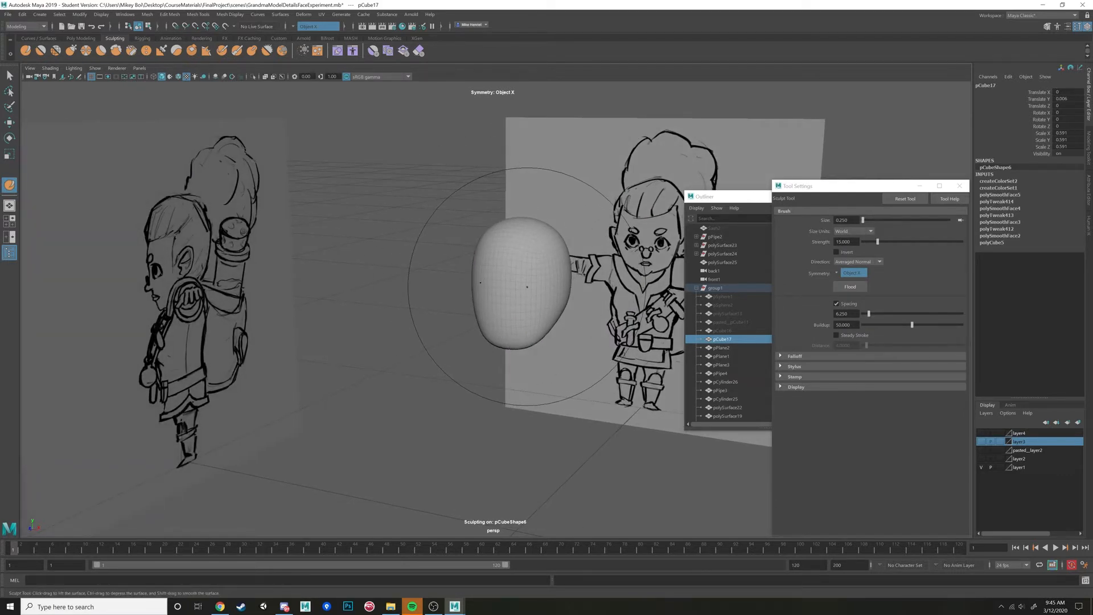
Reduce the Sculpt Tool's brush size to 0.035 for working on the facial details
key("b")
mouse_move(527, 287)
left_mouse_down()
mouse_move(458, 285)
mouse_move(474, 283)
left_mouse_up()
key("b")
left_click_drag(529, 289, 533, 289)
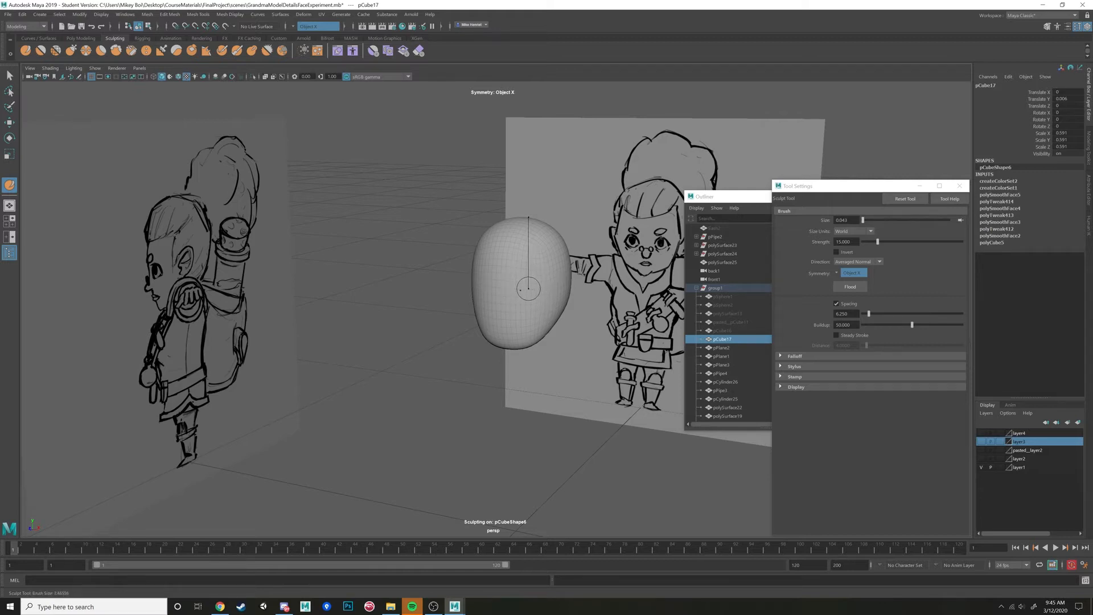
mouse_move(528, 288)
left_mouse_down()
mouse_move(520, 266)
mouse_move(517, 278)
left_mouse_up()
middle_click_drag(518, 278, 523, 317, "alt")
right_click_drag(524, 317, 534, 319, "alt")
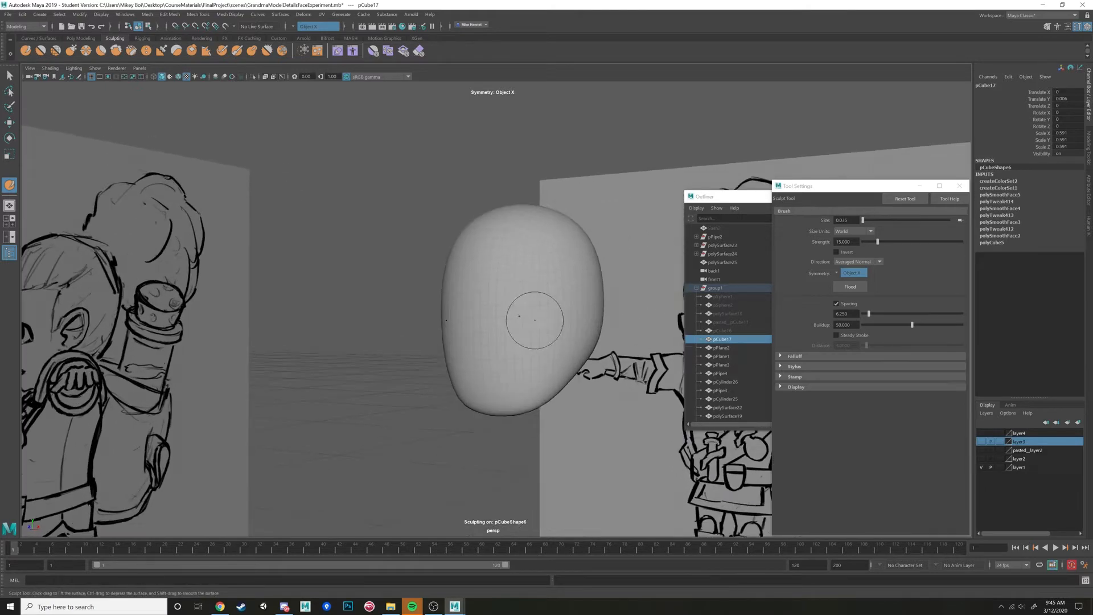
Frame the head in the front view, keeping X-Ray shading on over the reference drawing
left_click_drag(534, 319, 520, 323, "alt")
middle_click_drag(520, 323, 503, 302, "alt")
left_click_drag(503, 302, 664, 251, "alt")
middle_click_drag(607, 288, 533, 310, "alt")
left_click_drag(533, 310, 472, 311, "alt")
key("space")
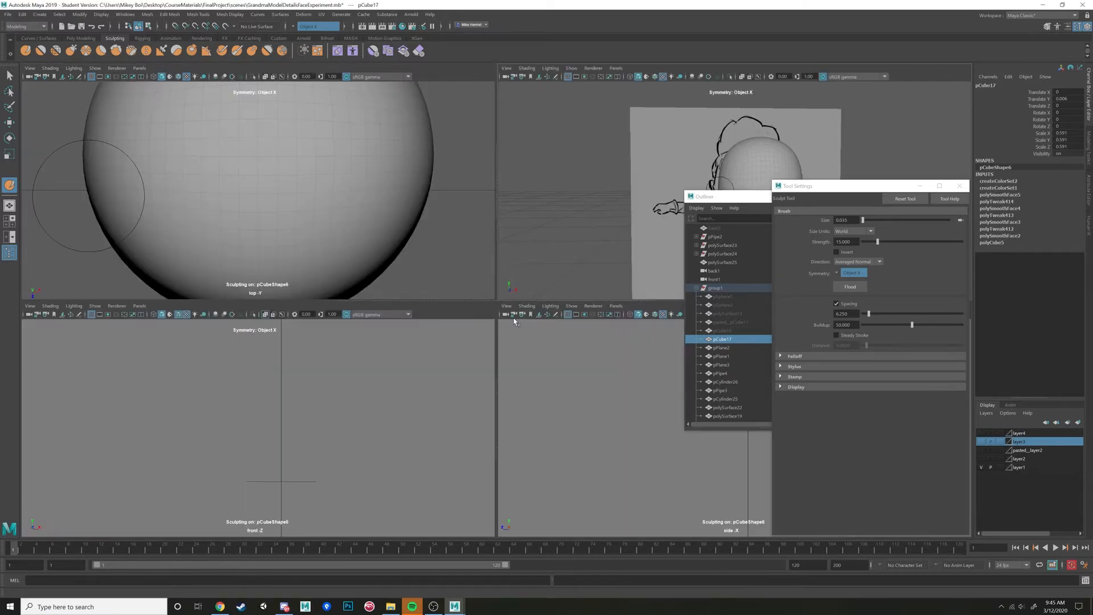
key("space")
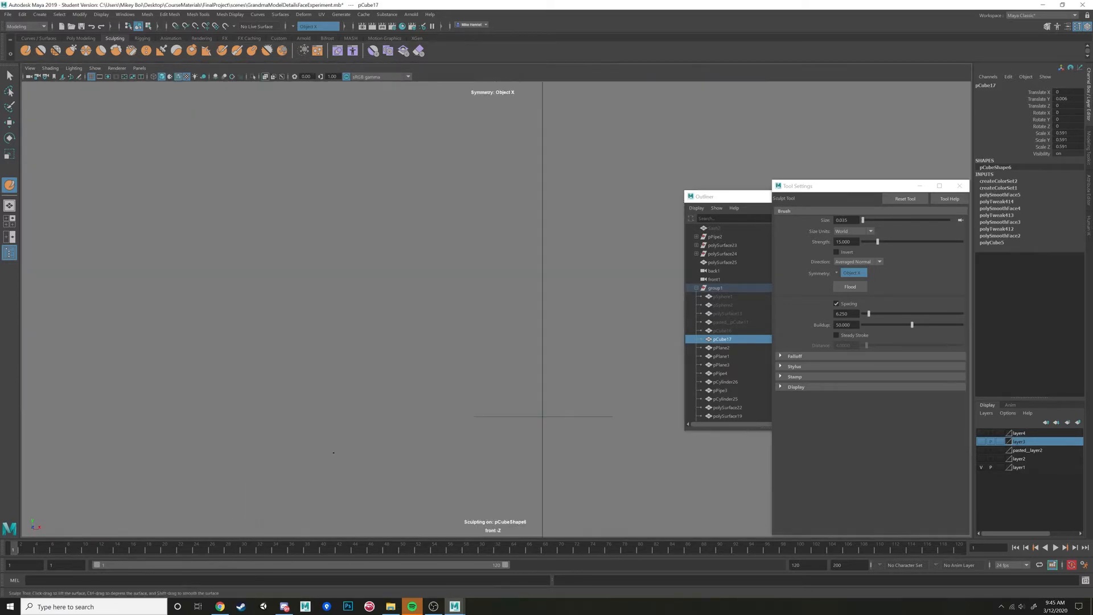
key("f")
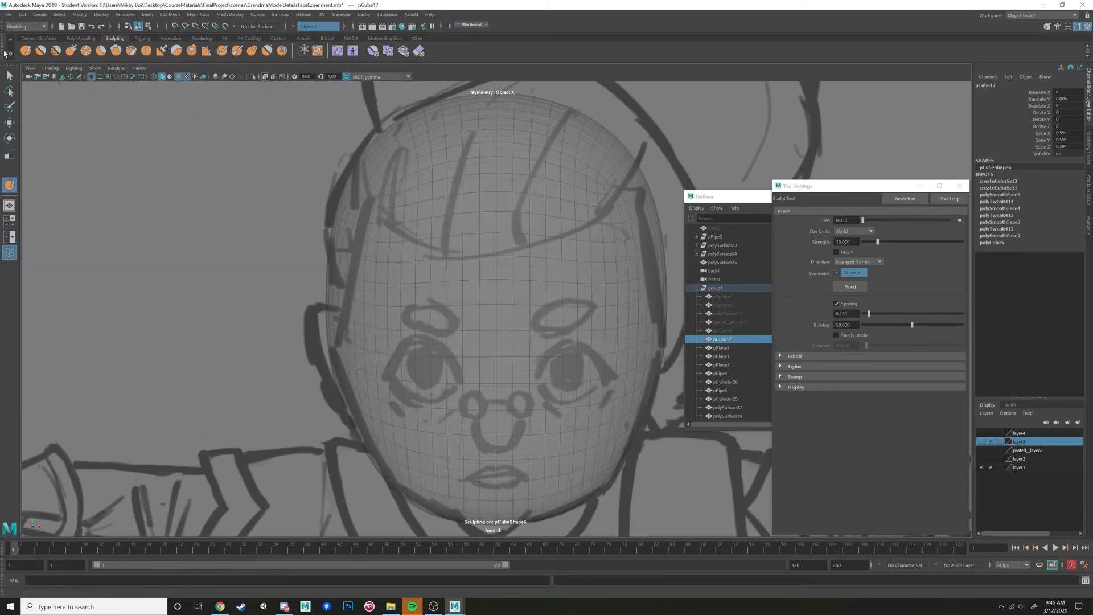
left_click(48, 71)
left_click(57, 156)
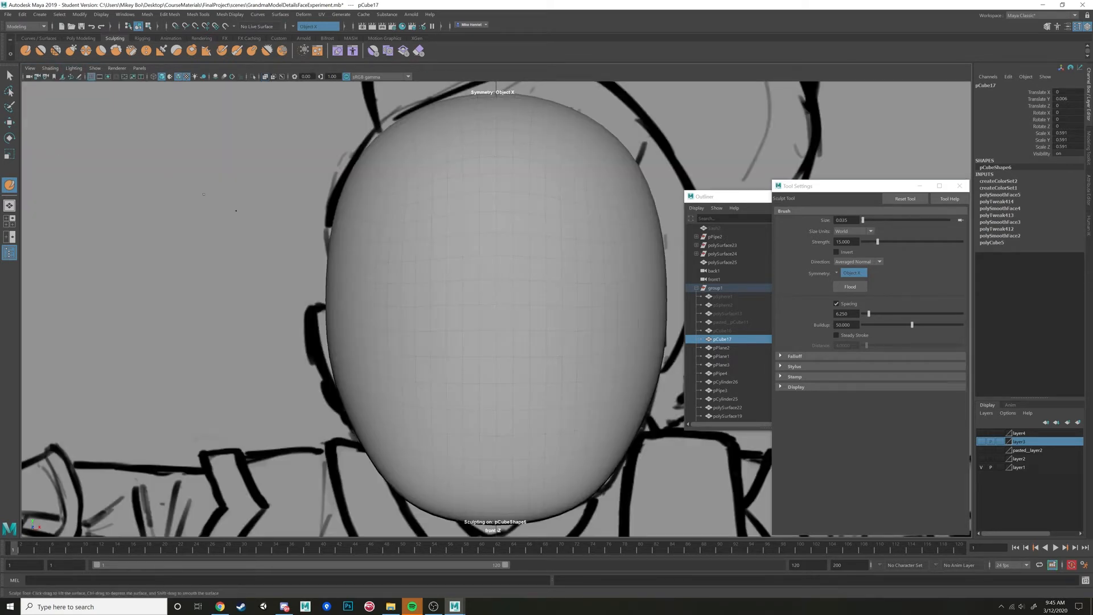
left_click(50, 69)
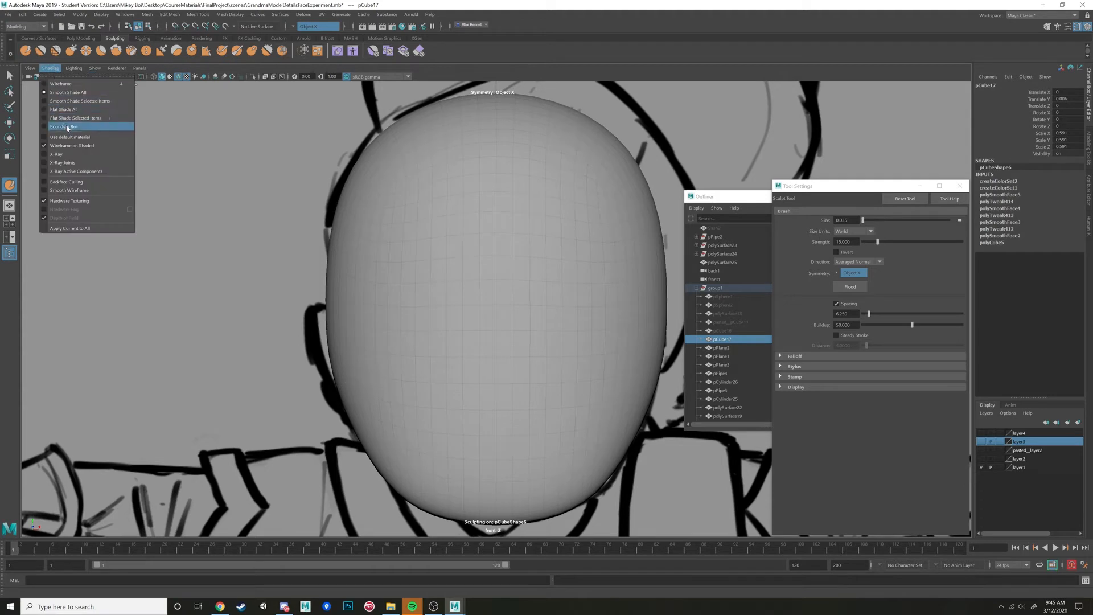
left_click(57, 153)
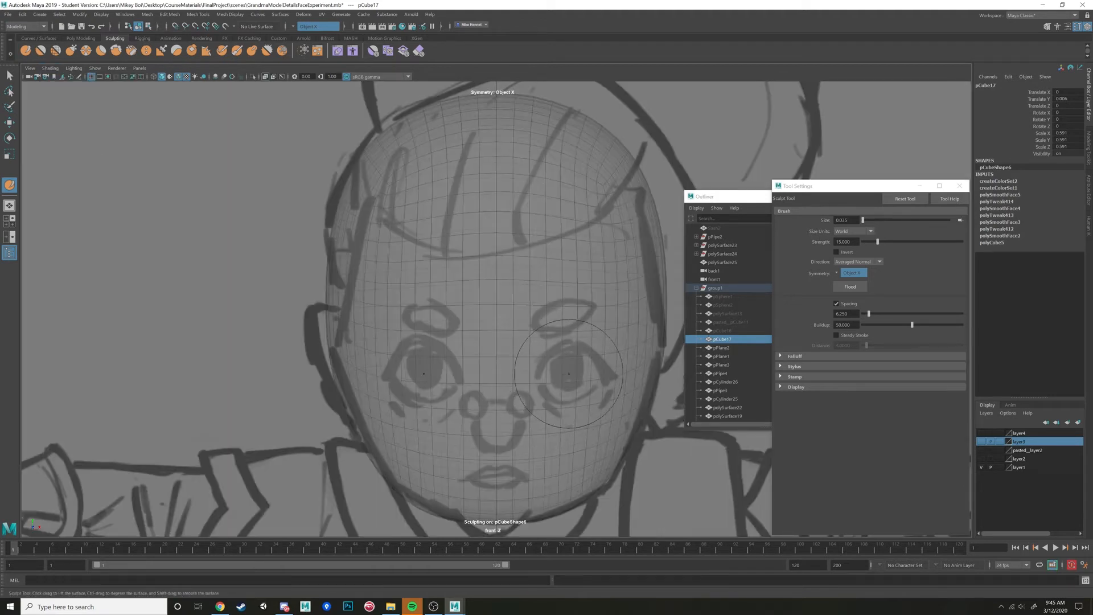
Try sculpting the eye area at strength 15 and again at strength 1.729, undoing both strokes
mouse_move(578, 367)
left_mouse_down()
mouse_move(590, 379)
mouse_move(519, 391)
mouse_move(643, 381)
mouse_move(646, 393)
left_mouse_up()
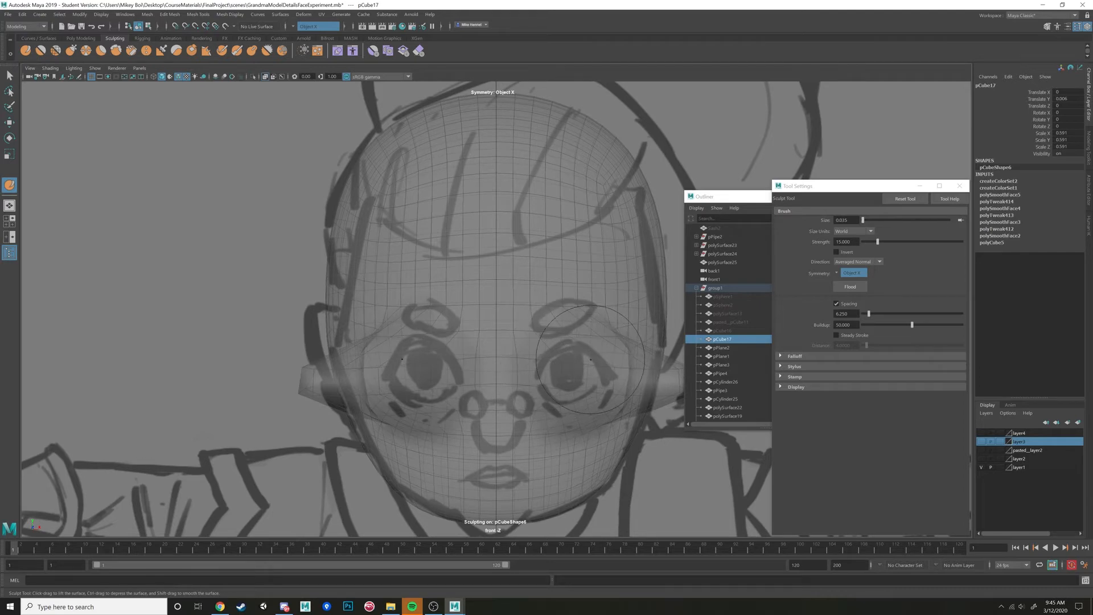
key("ctrl+z")
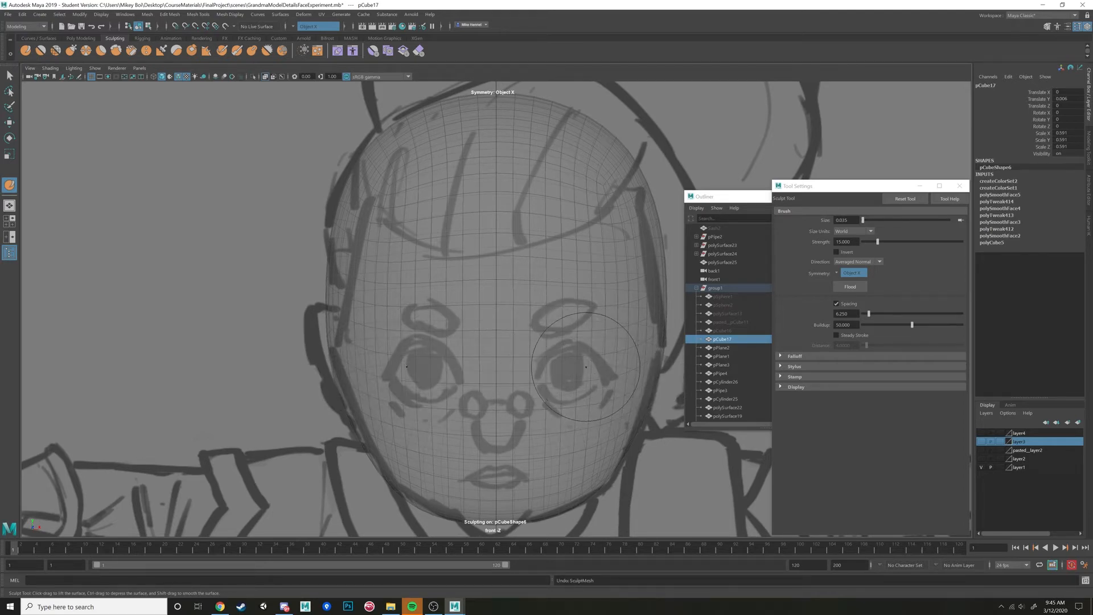
key("space")
key("space")
left_click_drag(642, 223, 606, 227, "alt")
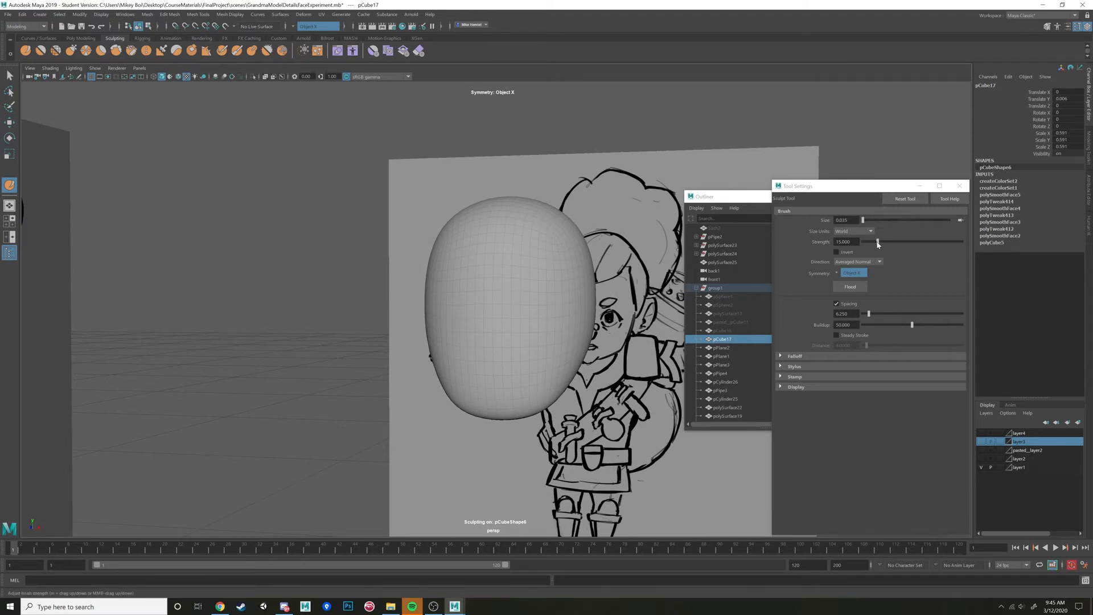
left_click_drag(877, 243, 874, 244)
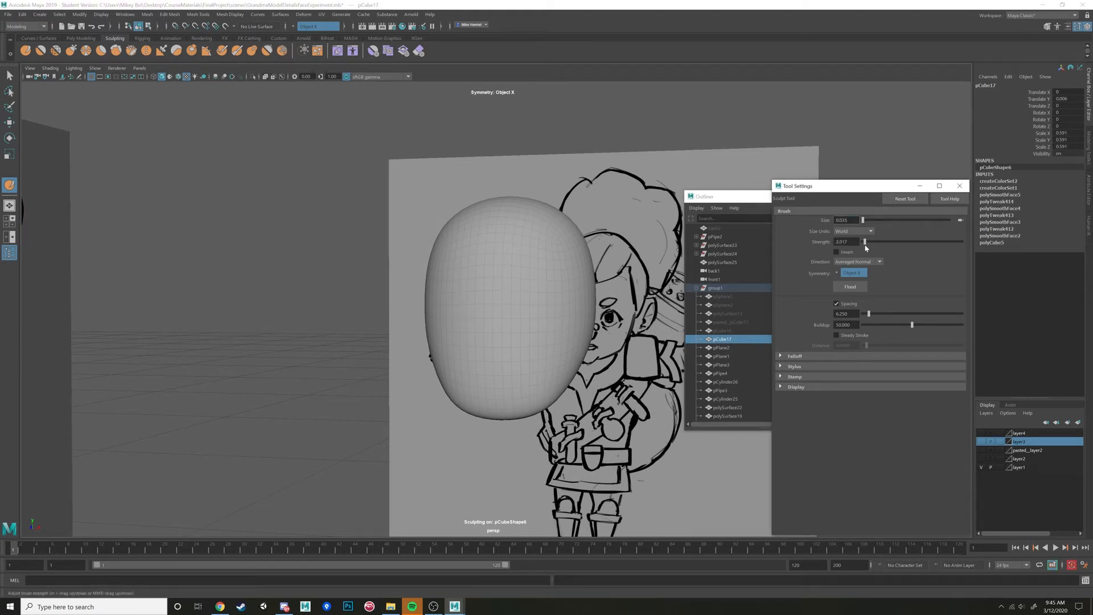
left_click_drag(531, 297, 581, 318)
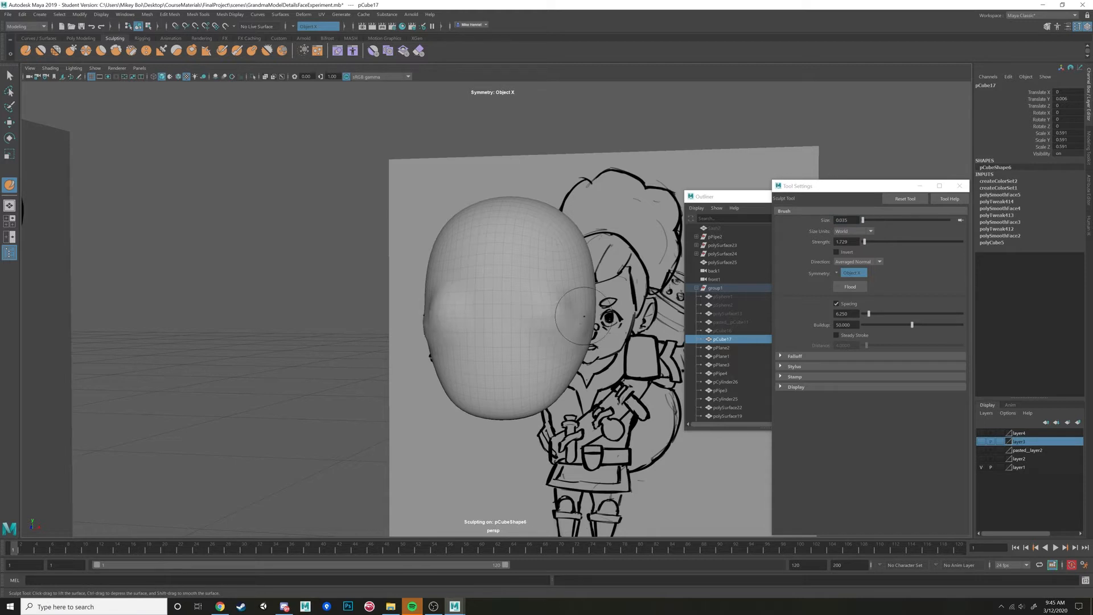
key("ctrl+z")
Lower the Sculpt Tool's strength to 0.576, and undo the test stroke made near the eye
left_click_drag(866, 245, 864, 244)
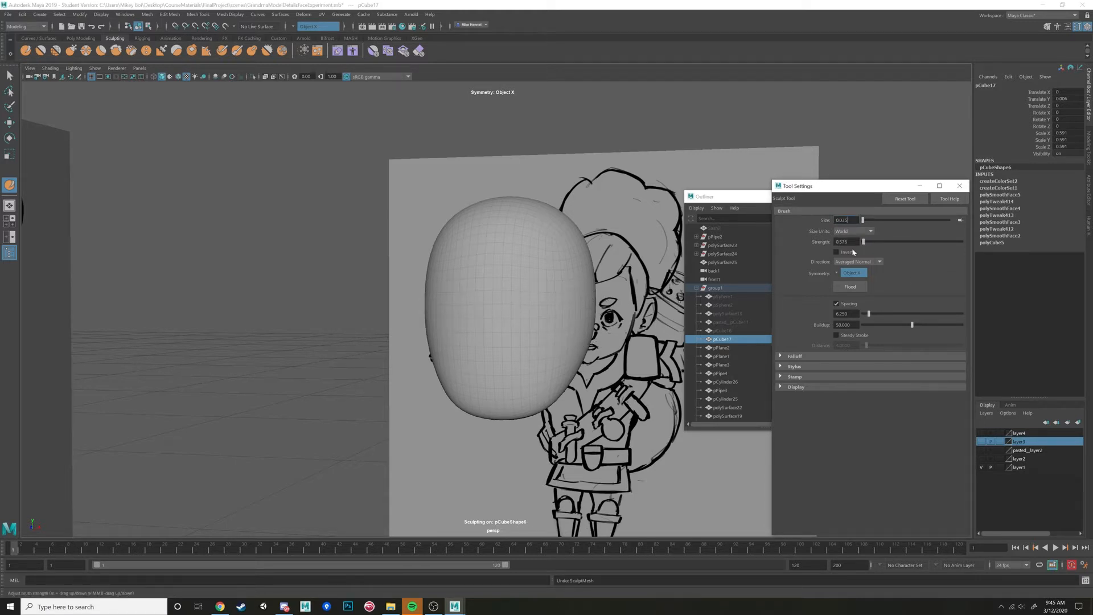
left_click_drag(535, 305, 534, 308)
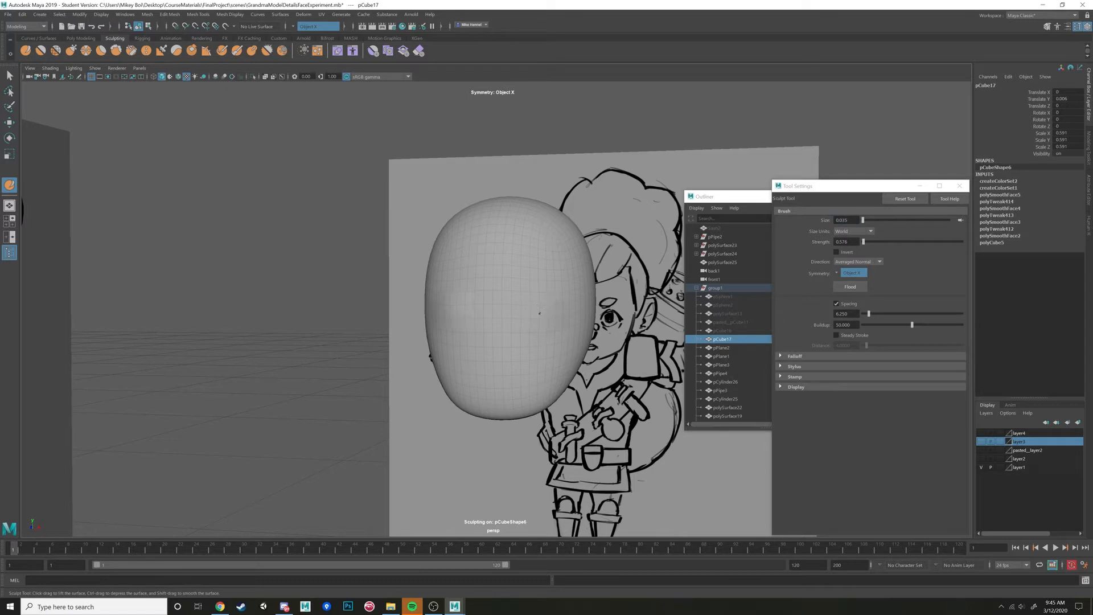
key("ctrl+z")
Sculpt symmetrical eye sockets into the head at the eyes of the front reference, undoing an unwanted stroke along the way
key("space")
key("space")
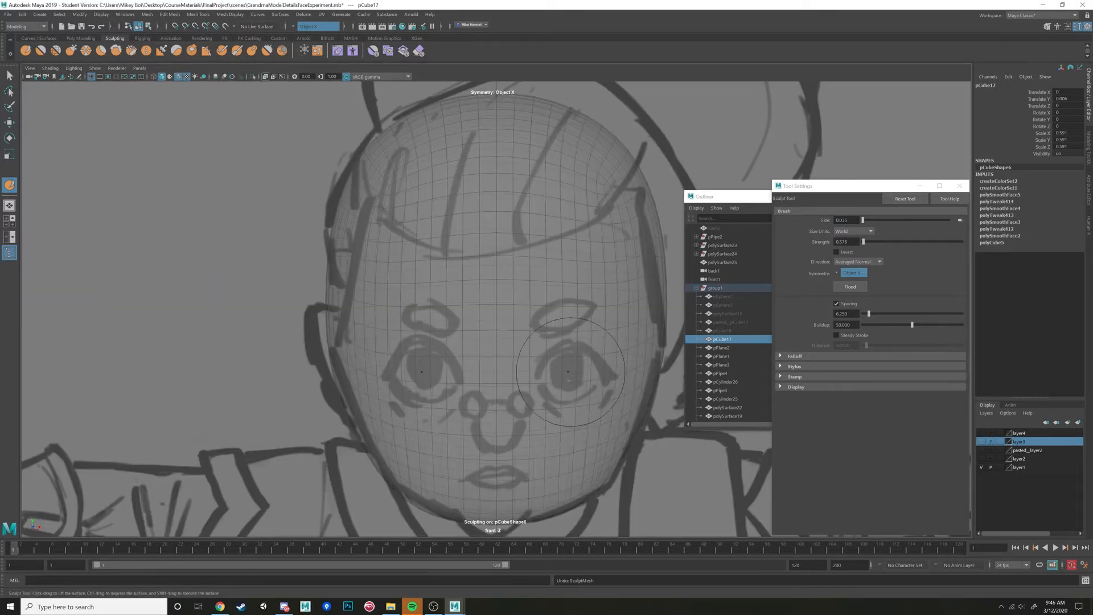
left_click_drag(569, 375, 575, 378, "alt")
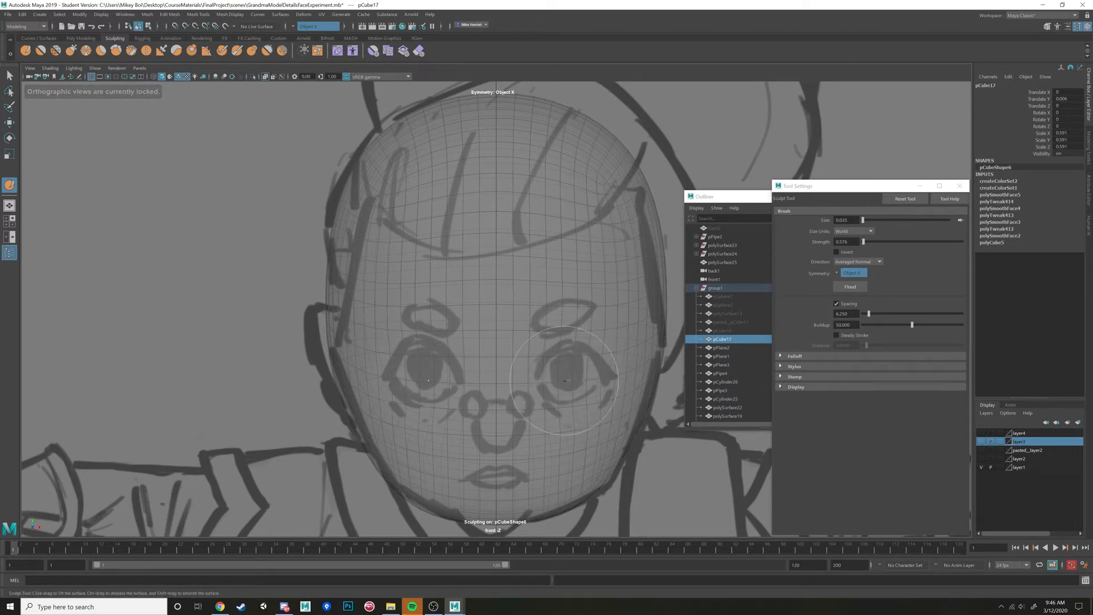
key("space")
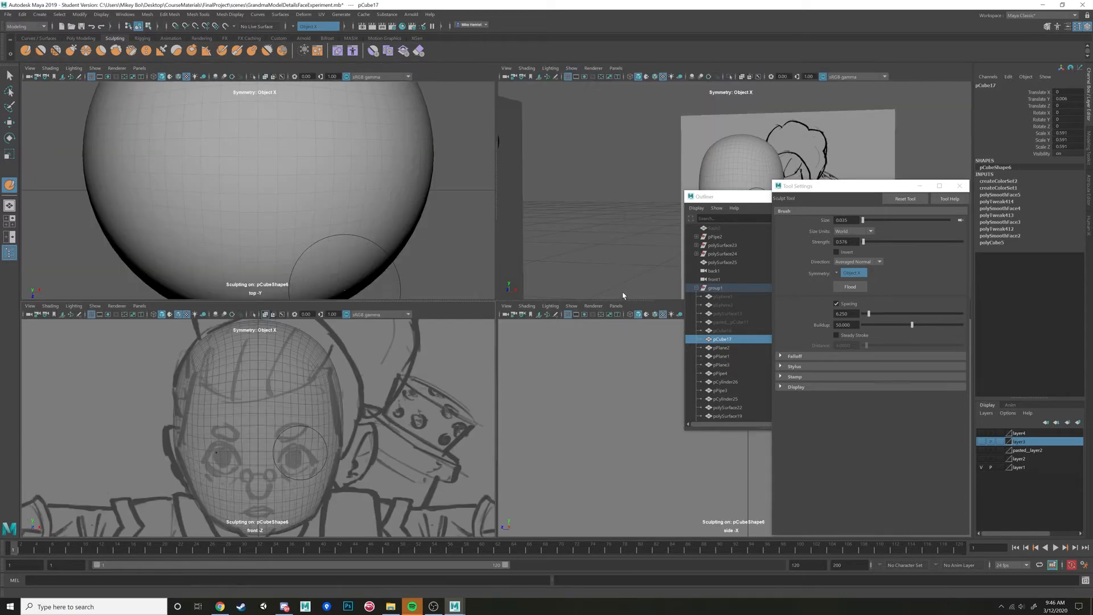
key("space")
left_click_drag(575, 333, 514, 322, "alt")
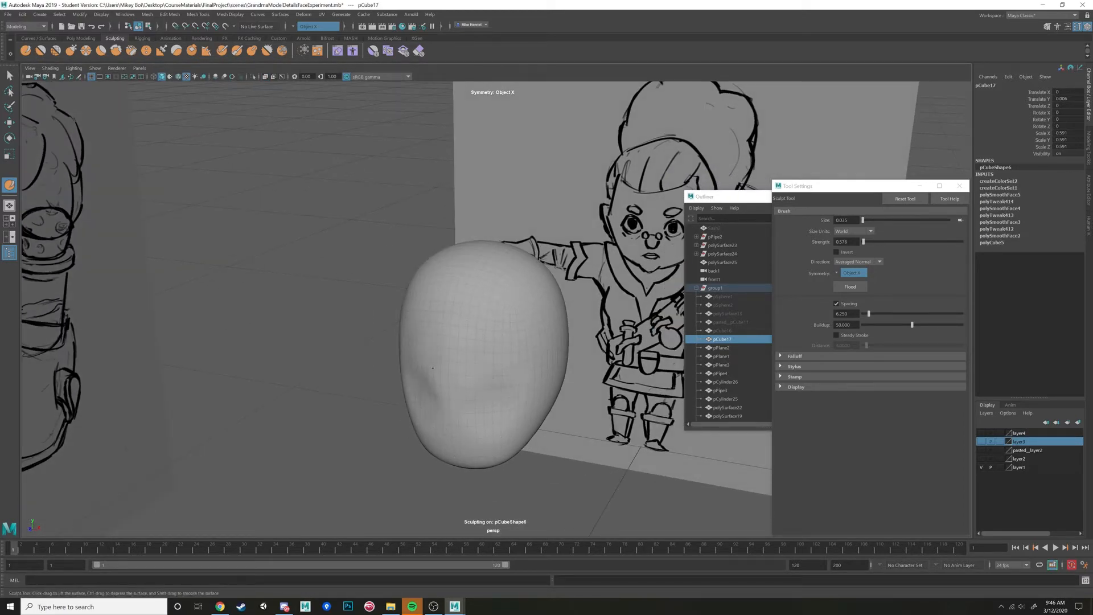
key("ctrl+z")
left_click_drag(511, 376, 432, 342, "alt")
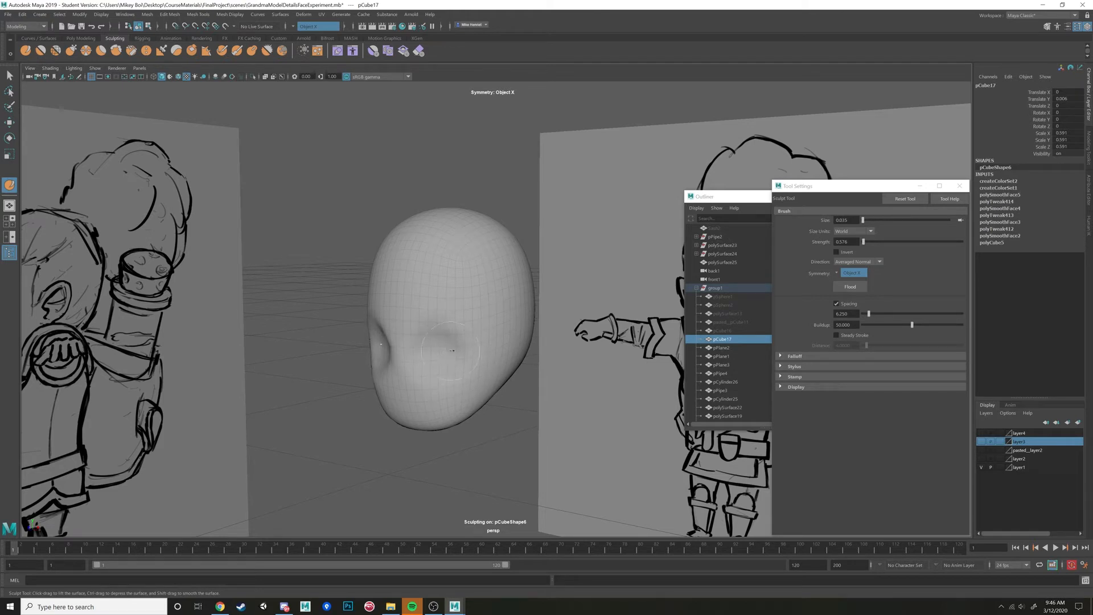
mouse_move(452, 351)
left_mouse_down("alt")
mouse_move(478, 360)
mouse_move(517, 245)
mouse_move(558, 242)
mouse_move(541, 239)
mouse_move(515, 241)
mouse_move(638, 339)
left_mouse_up("alt")
Compare the sculpted eye sockets with the side and front reference drawings and examine their depth in perspective
key("space")
key("space")
key("space")
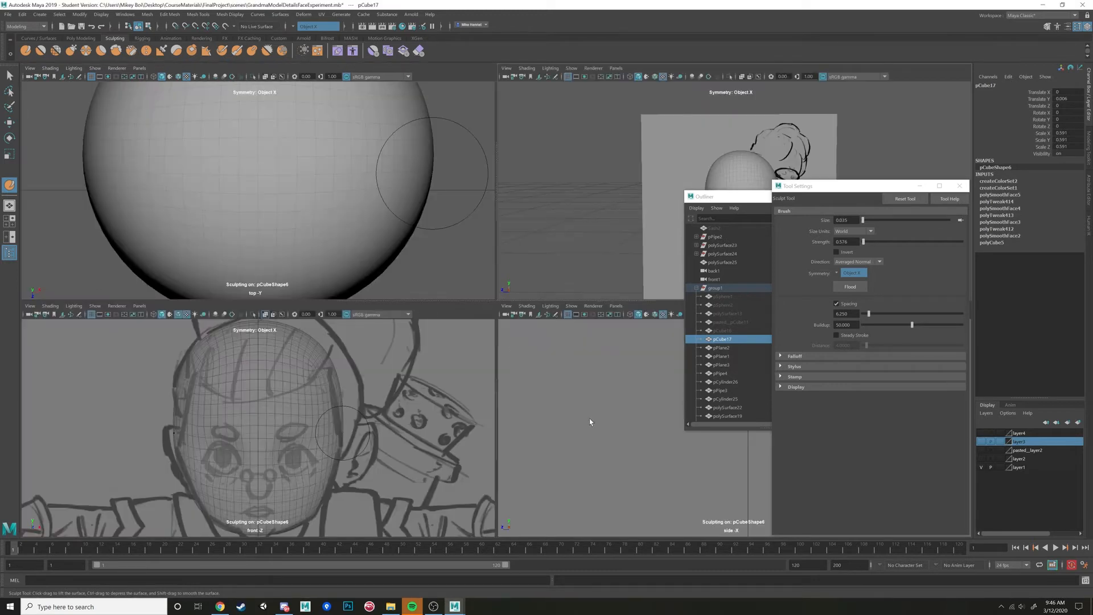
key("space")
key("f")
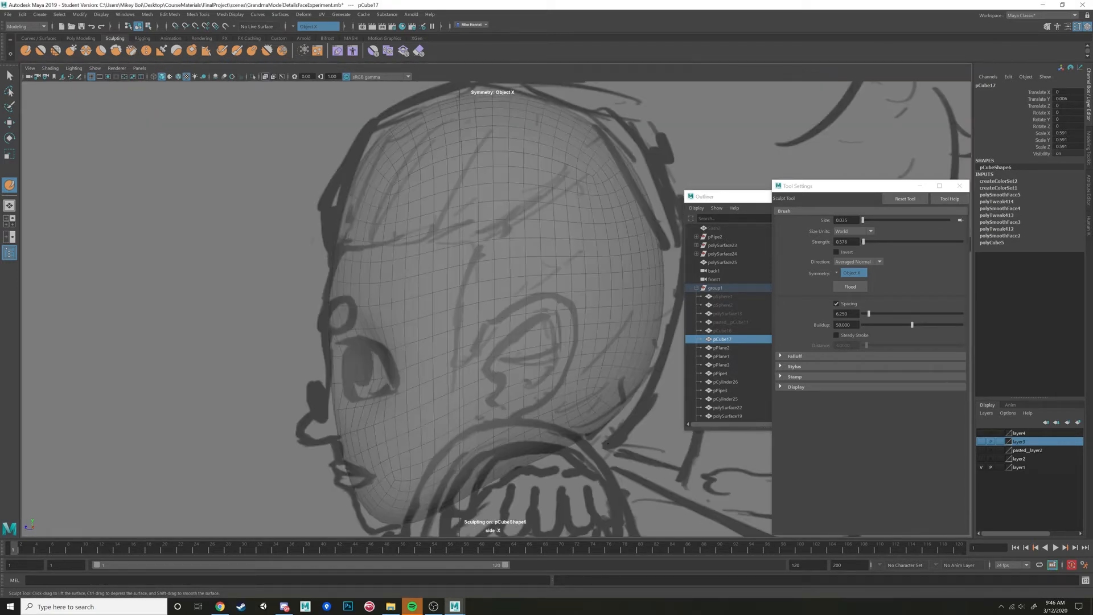
middle_click_drag(534, 375, 638, 333, "alt")
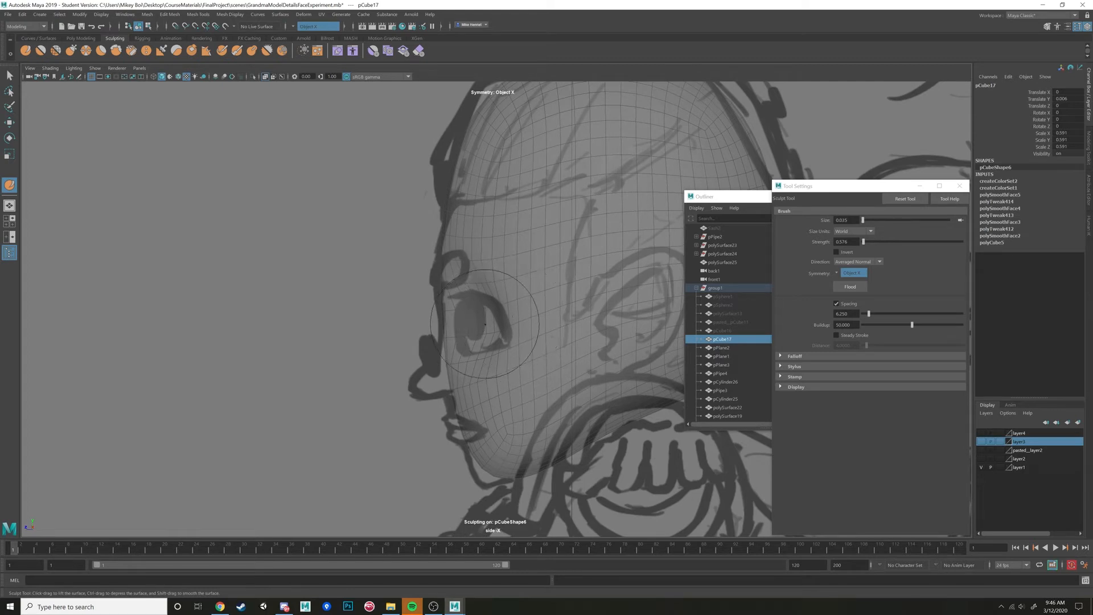
key("space")
key("space")
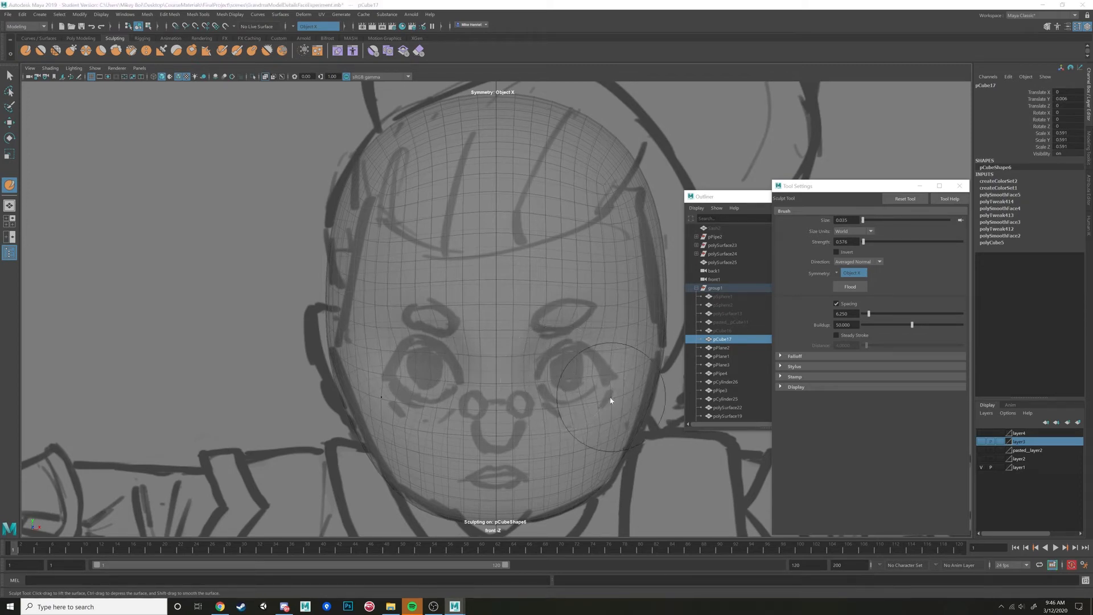
key("space")
key("space")
left_click_drag(501, 257, 545, 236, "alt")
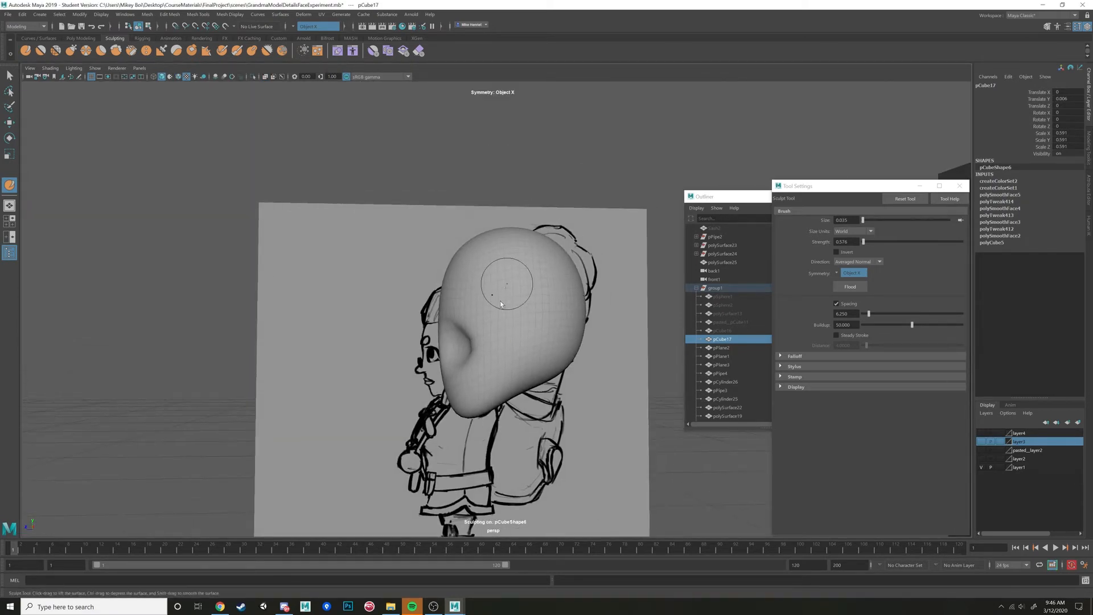
key("space")
key("space")
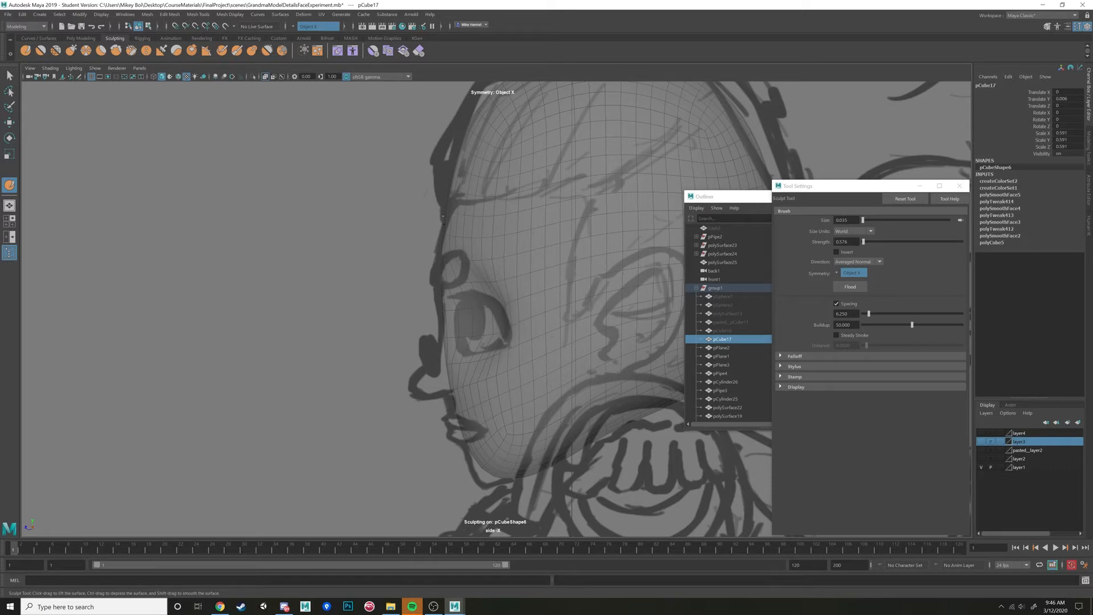
Switch to the Grab Tool and check the brow and eye sockets in perspective against the side profile
left_click(73, 51)
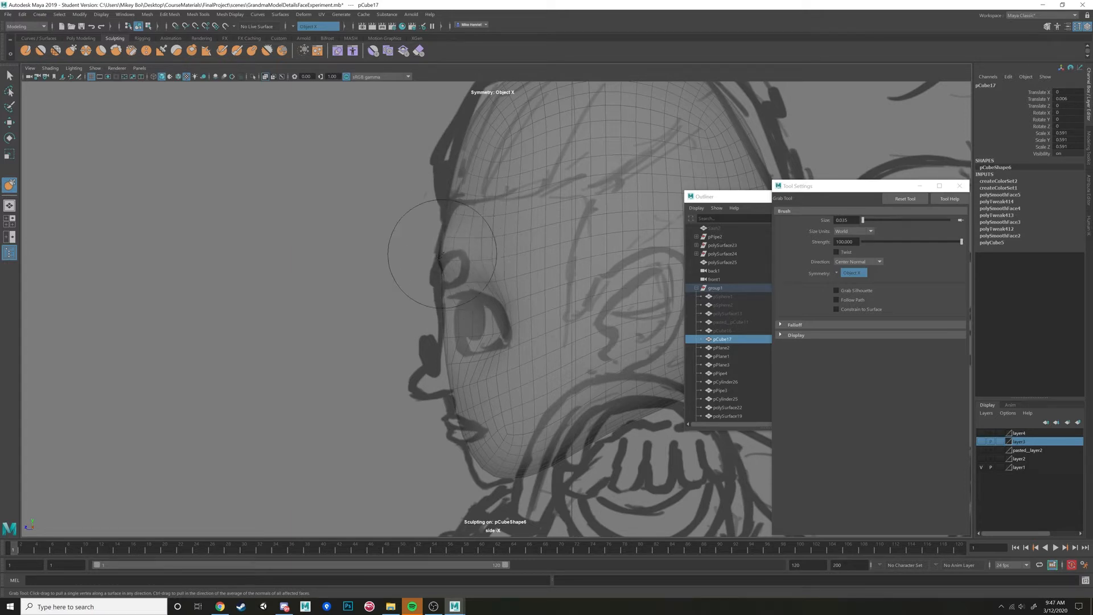
key("space")
key("space")
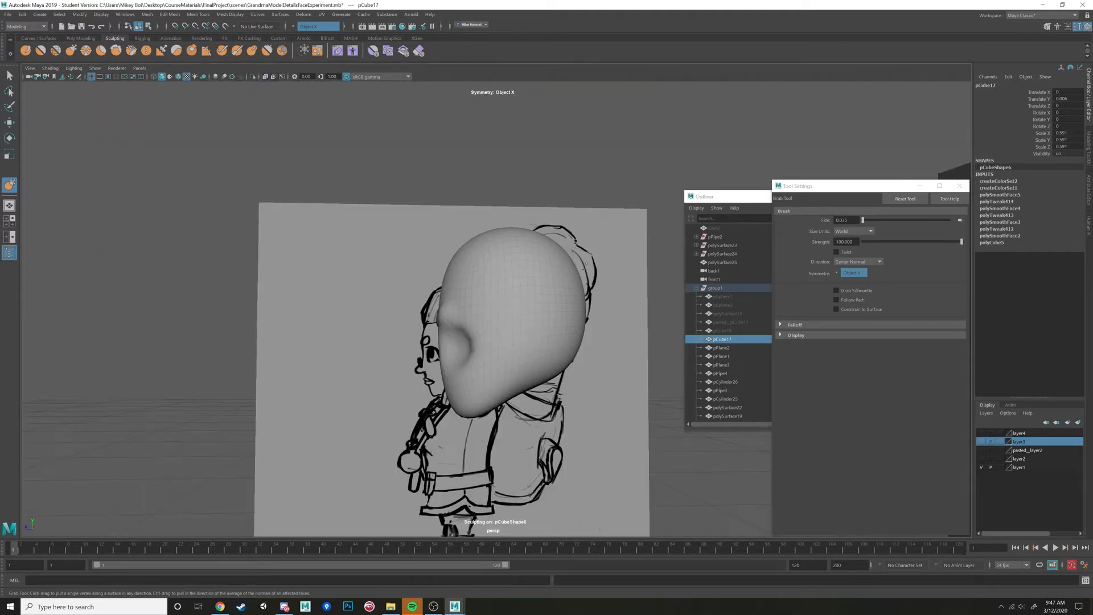
mouse_move(511, 320)
left_mouse_down("alt")
mouse_move(570, 309)
mouse_move(476, 293)
left_mouse_up("alt")
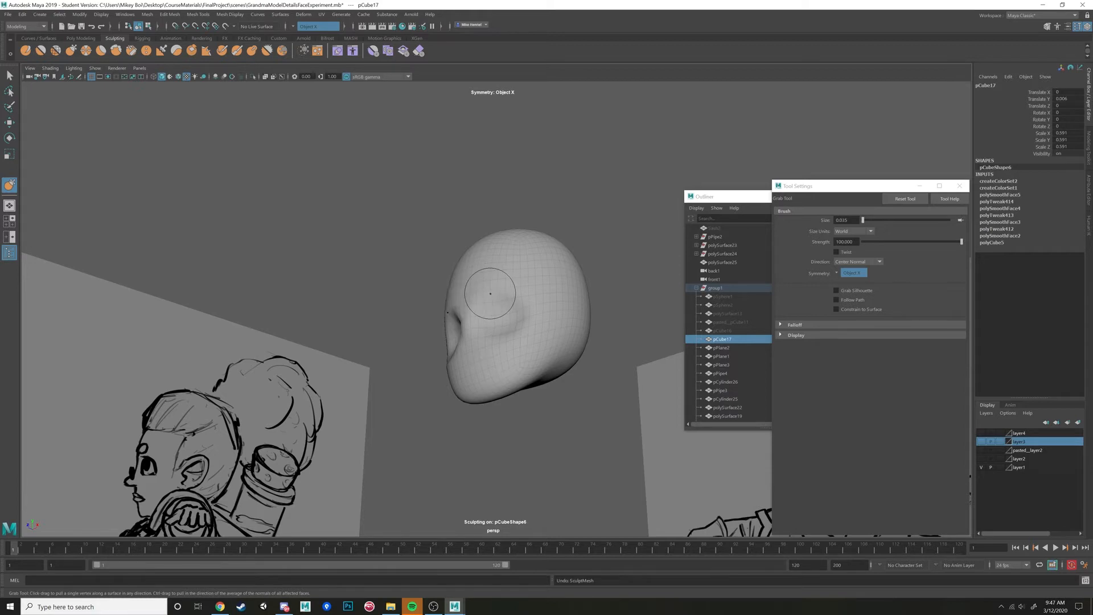
mouse_move(472, 302)
left_mouse_down("alt")
mouse_move(467, 346)
mouse_move(456, 342)
mouse_move(444, 367)
mouse_move(439, 336)
left_mouse_up("alt")
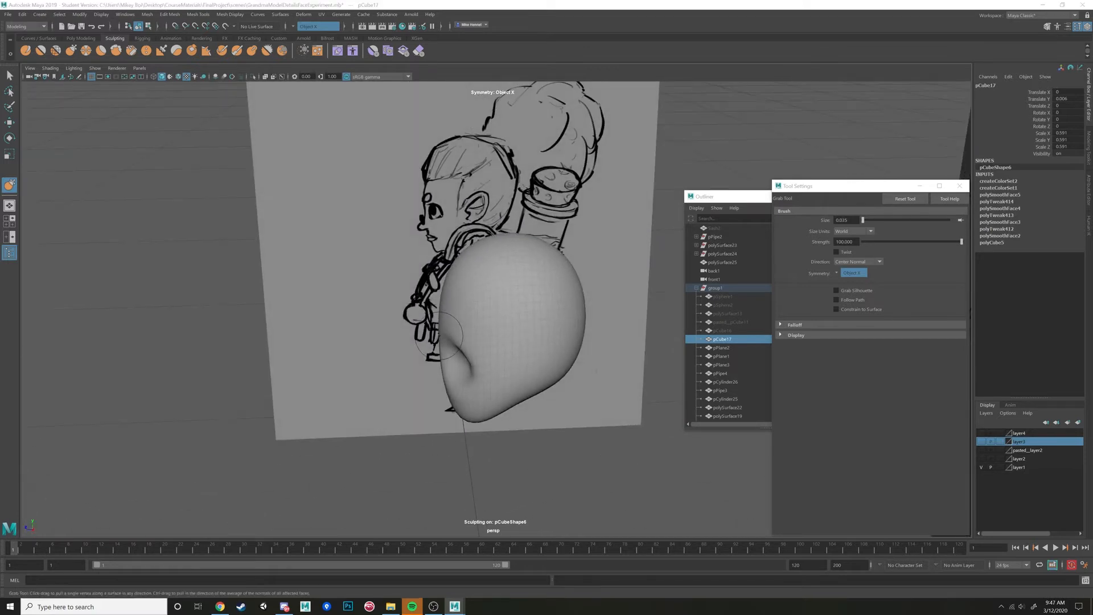
key("space")
key("space")
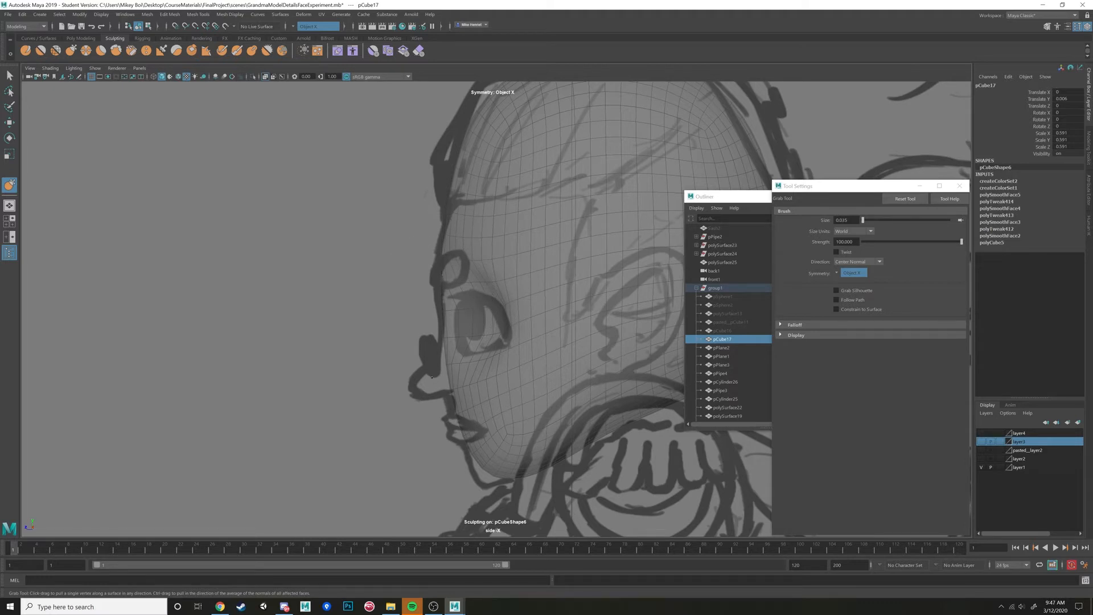
Enlarge the Grab brush size to 0.075 and pull the brow slightly forward in the side view
key("b")
left_click_drag(444, 267, 505, 268)
left_click_drag(442, 269, 438, 269)
key("space")
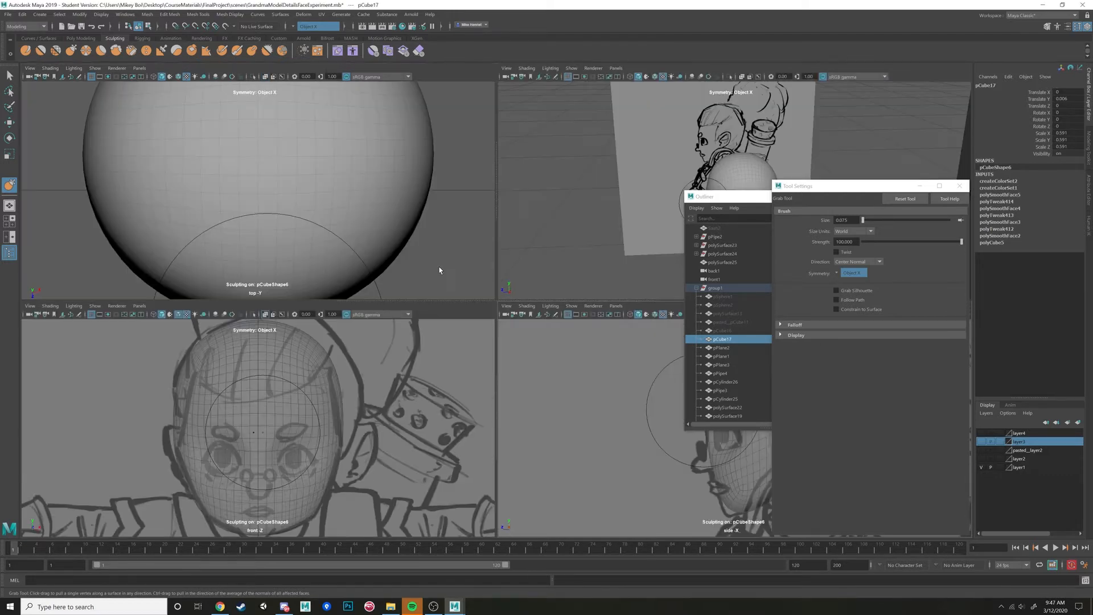
Check the head in perspective against the profile drawing and pull the face below the eye slightly forward in the side view
key("space")
mouse_move(547, 223)
left_mouse_down("alt")
mouse_move(461, 302)
mouse_move(444, 280)
left_mouse_up("alt")
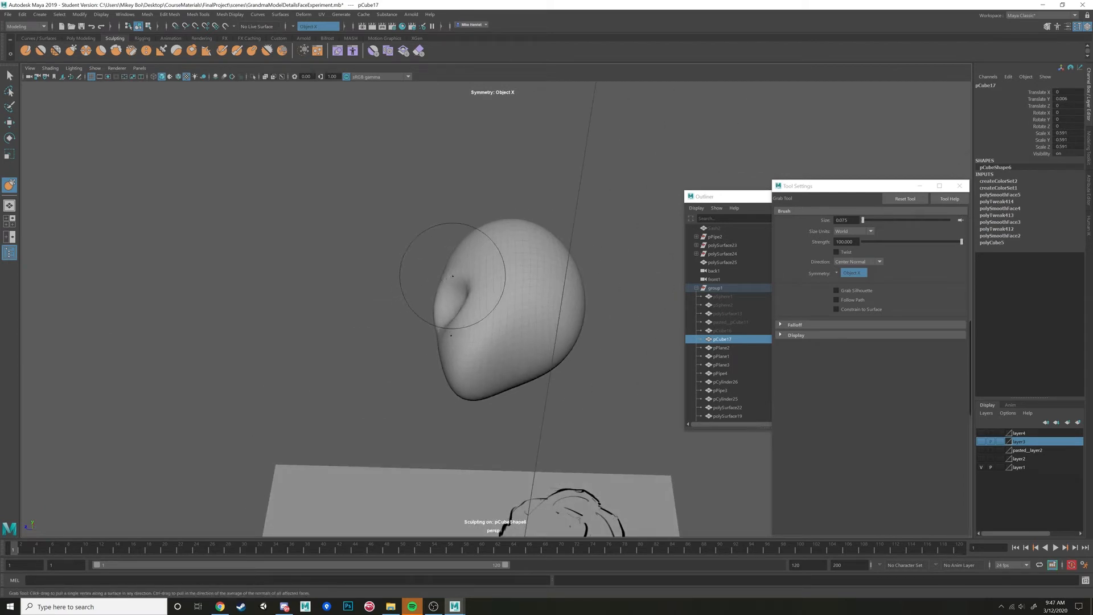
mouse_move(449, 275)
left_mouse_down("alt")
mouse_move(489, 320)
mouse_move(445, 291)
left_mouse_up("alt")
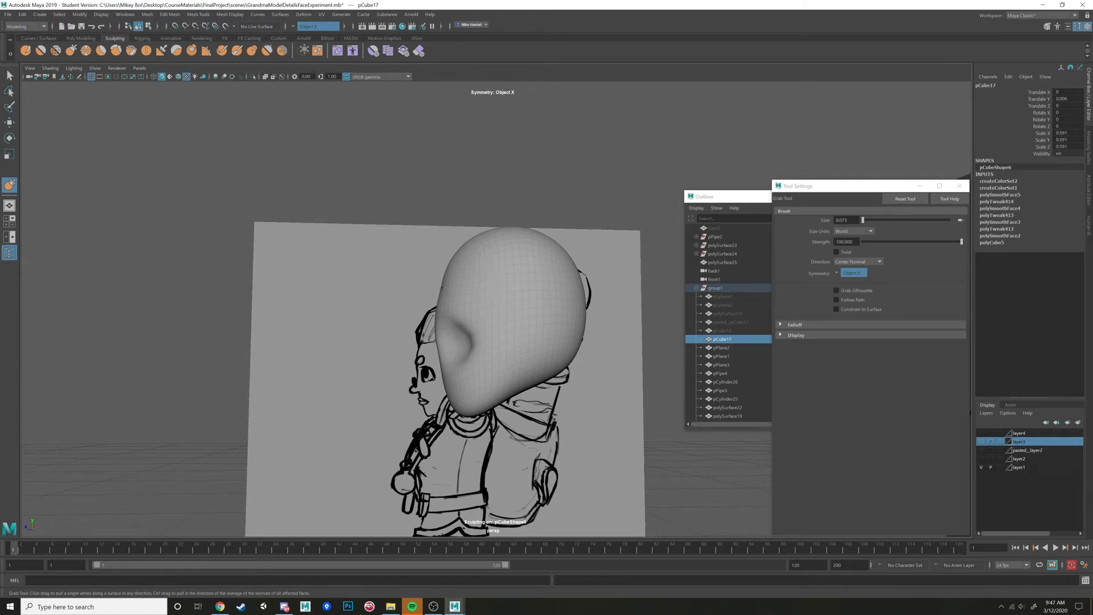
mouse_move(441, 273)
left_mouse_down("alt")
mouse_move(487, 293)
mouse_move(501, 285)
mouse_move(447, 290)
left_mouse_up("alt")
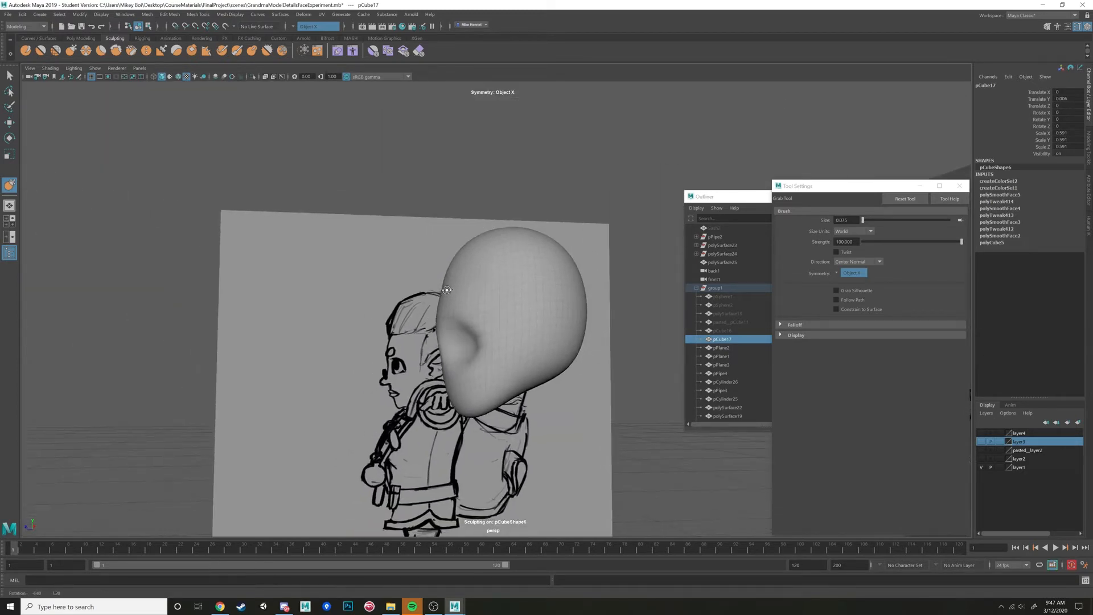
key("space")
key("space")
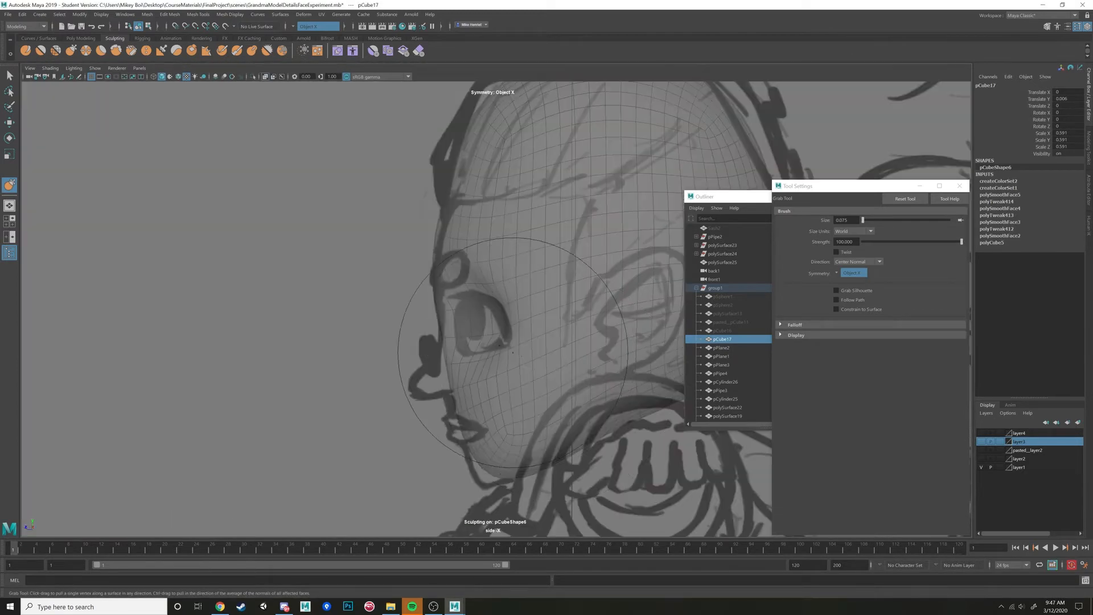
left_click_drag(449, 379, 446, 380)
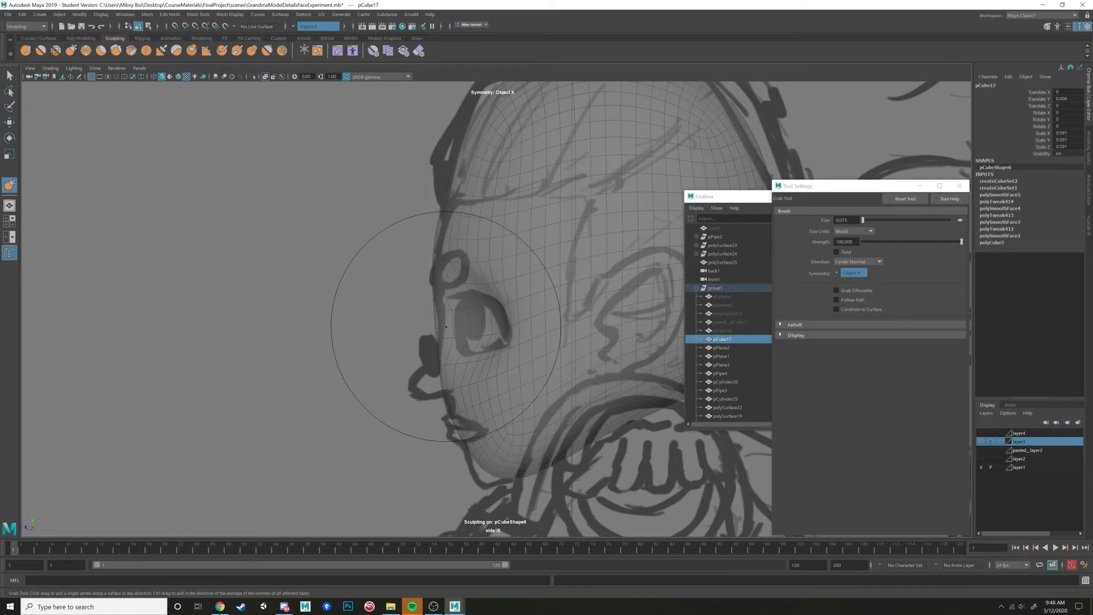
Reduce the Grab brush size to 0.023, pull the chin out to the side reference's chin line, and check it in perspective
key("b")
left_click_drag(446, 327, 372, 318)
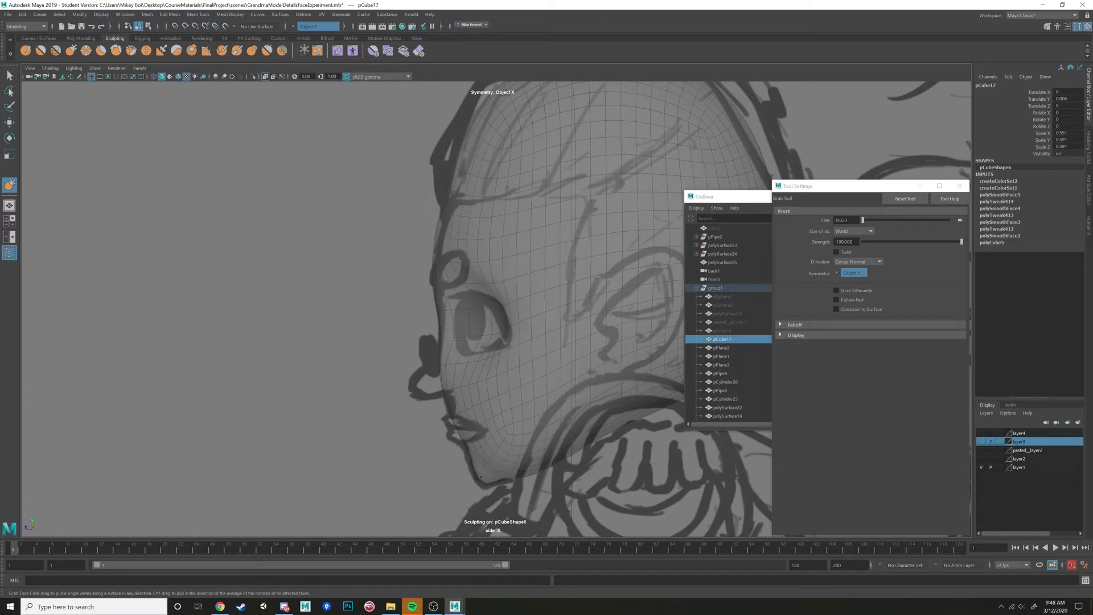
key("space")
key("space")
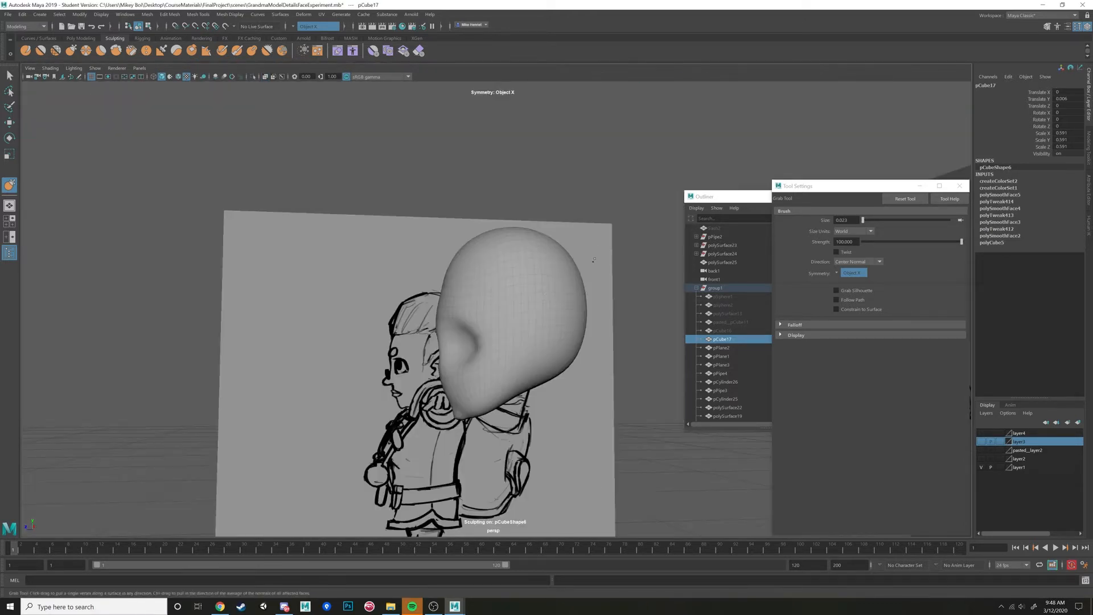
mouse_move(590, 268)
left_mouse_down("alt")
mouse_move(592, 286)
mouse_move(634, 271)
mouse_move(634, 251)
left_mouse_up("alt")
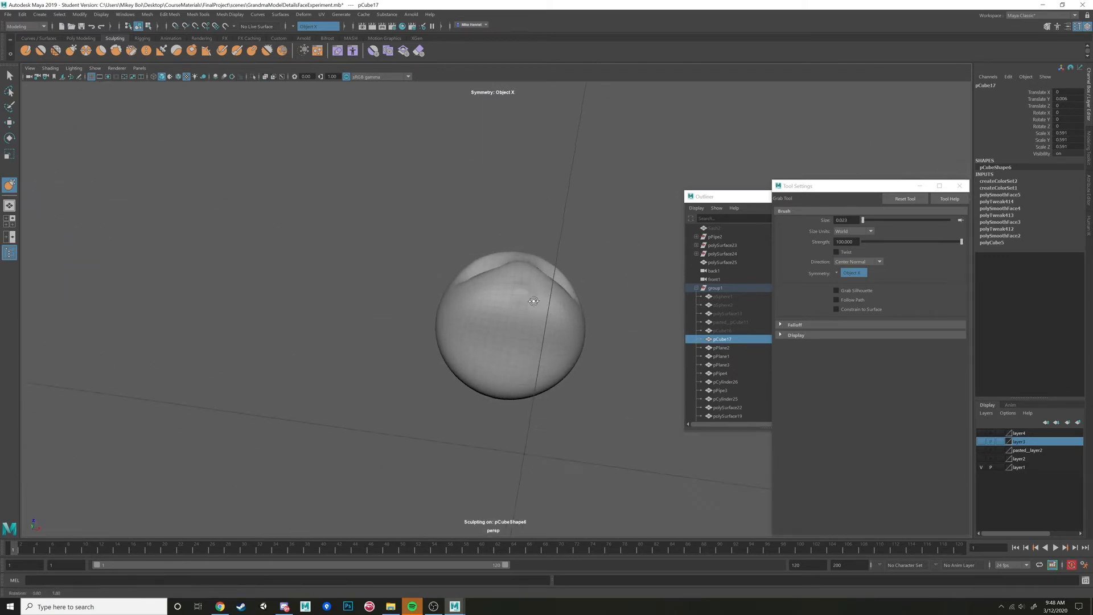
mouse_move(525, 296)
left_mouse_down("alt")
mouse_move(494, 345)
mouse_move(501, 319)
mouse_move(464, 312)
mouse_move(469, 289)
mouse_move(429, 410)
left_mouse_up("alt")
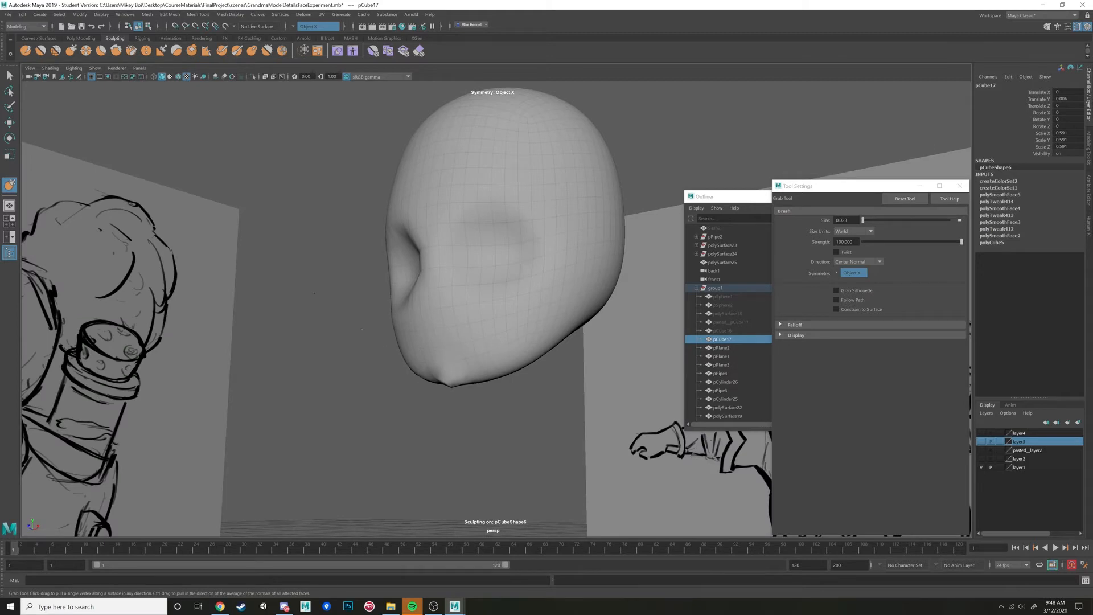
Soften the pointed chin with the Sculpt Tool and compare the face with the side and front reference drawings
left_click(25, 52)
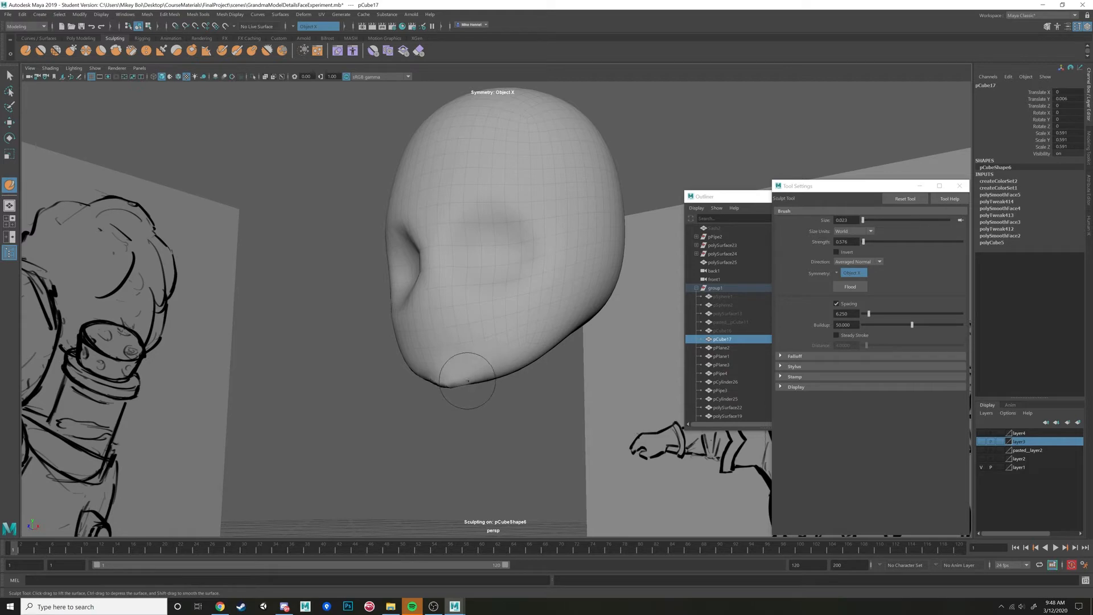
mouse_move(461, 381)
left_mouse_down("alt")
mouse_move(433, 377)
mouse_move(473, 378)
mouse_move(444, 374)
mouse_move(454, 373)
mouse_move(447, 355)
mouse_move(469, 391)
mouse_move(452, 392)
left_mouse_up("alt")
mouse_move(473, 392)
left_mouse_down("alt")
mouse_move(566, 397)
mouse_move(469, 407)
mouse_move(556, 391)
mouse_move(512, 406)
mouse_move(570, 398)
mouse_move(638, 329)
left_mouse_up("alt")
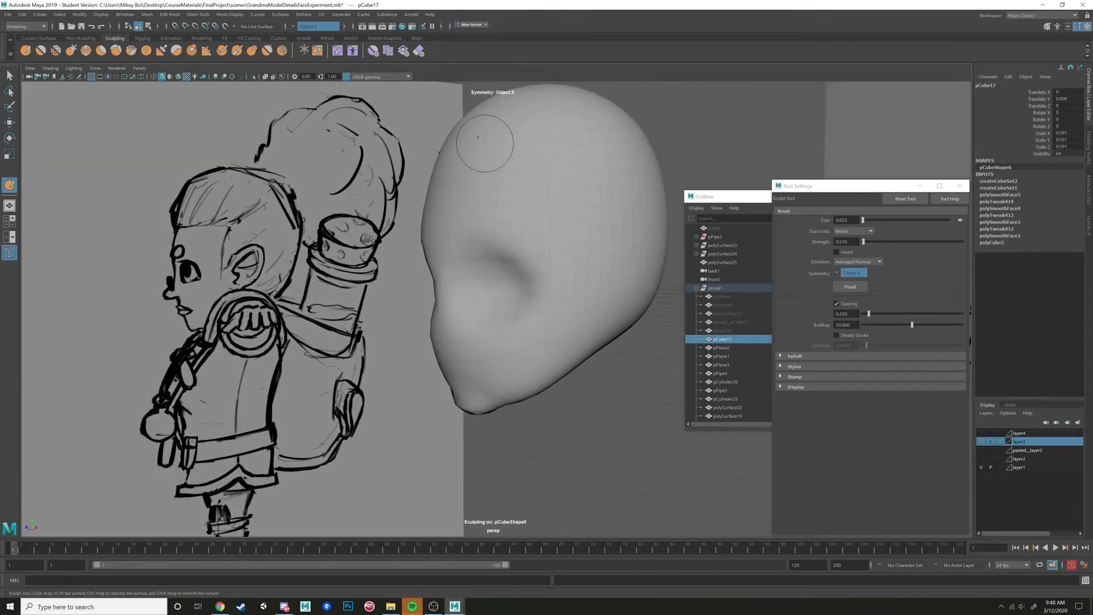
mouse_move(465, 262)
left_mouse_down("alt")
mouse_move(562, 323)
mouse_move(537, 249)
left_mouse_up("alt")
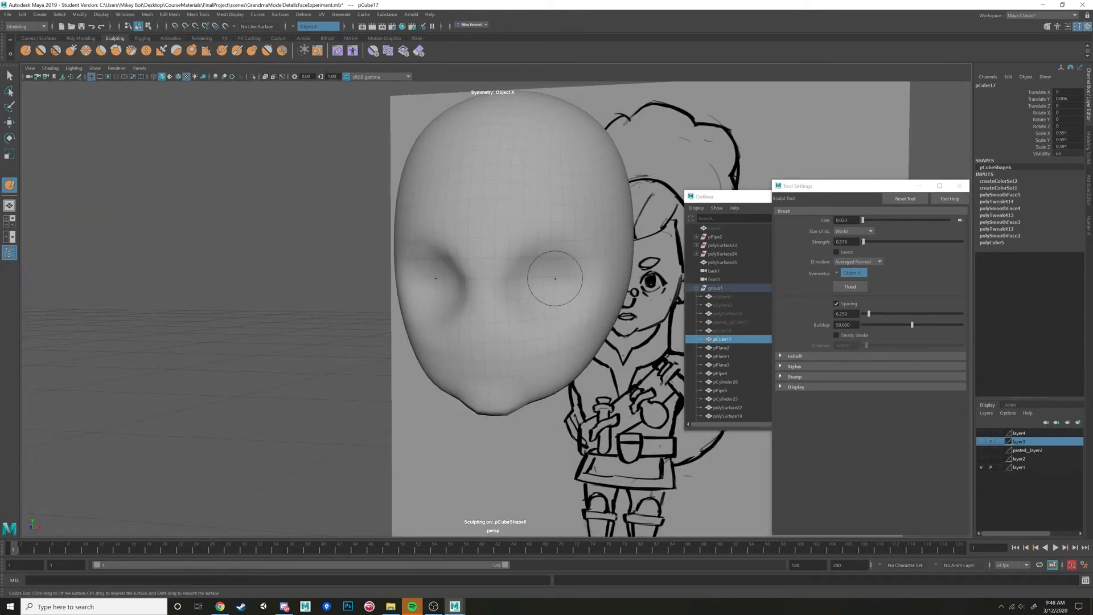
left_click_drag(453, 285, 353, 290, "alt")
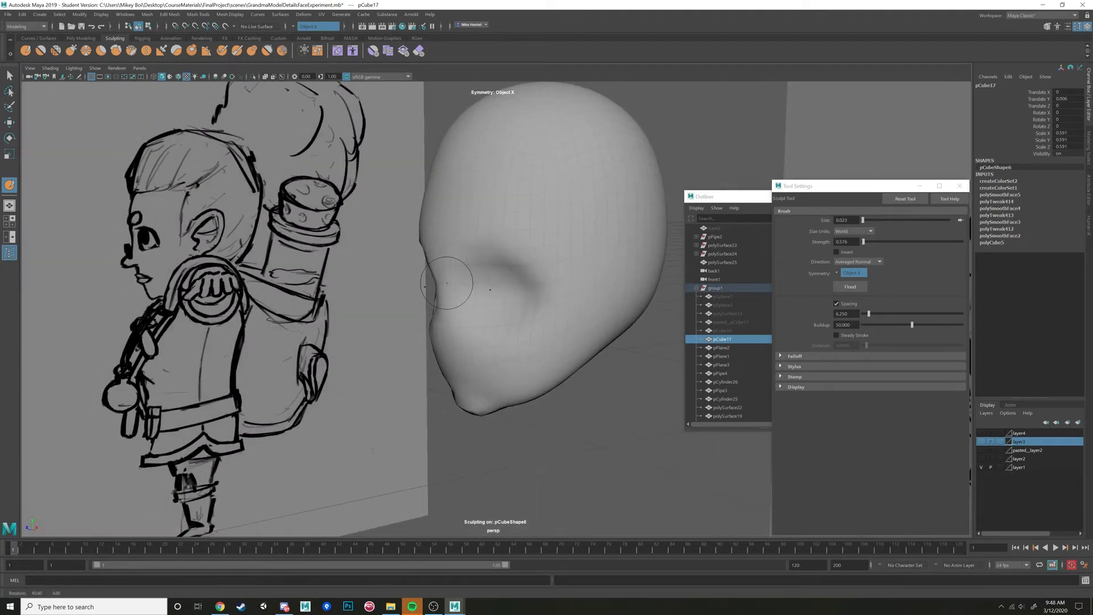
key("space")
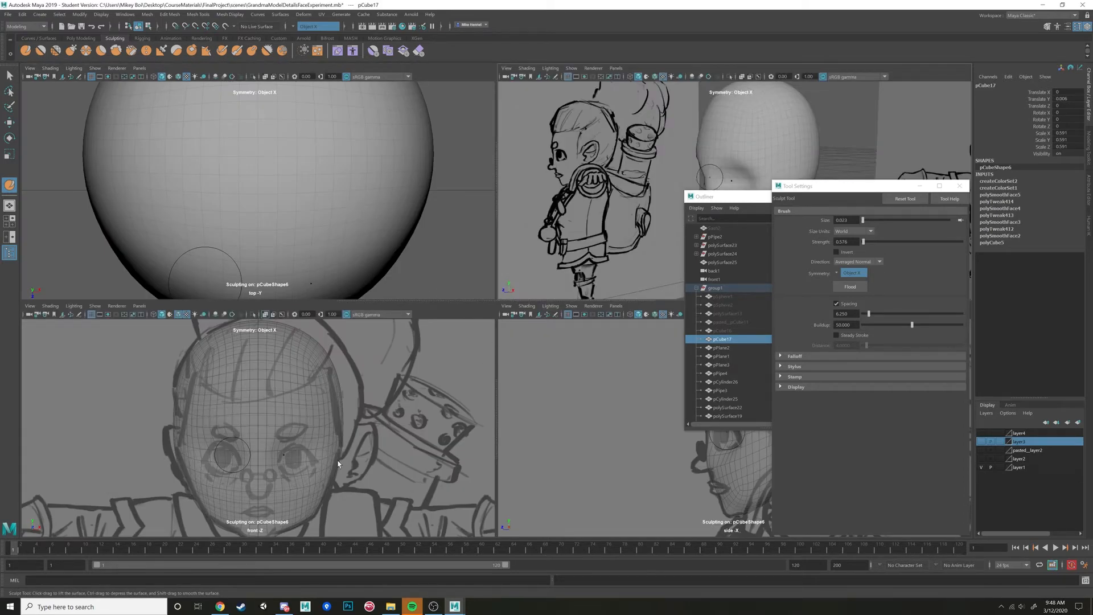
key("space")
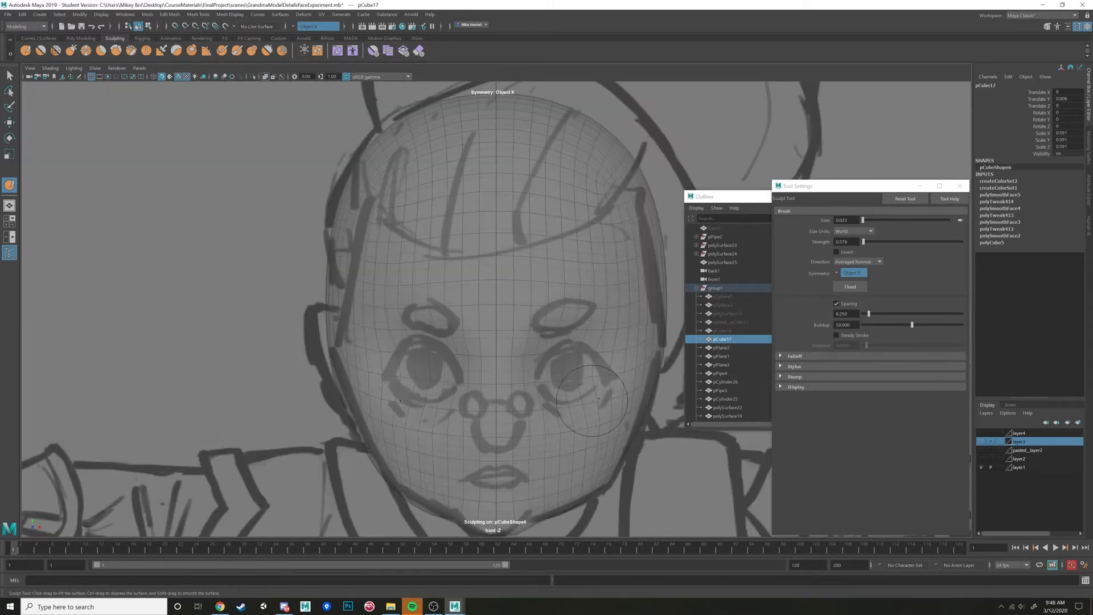
Create a polygon sphere for the eyeball and bring it into the perspective view
left_click(81, 38)
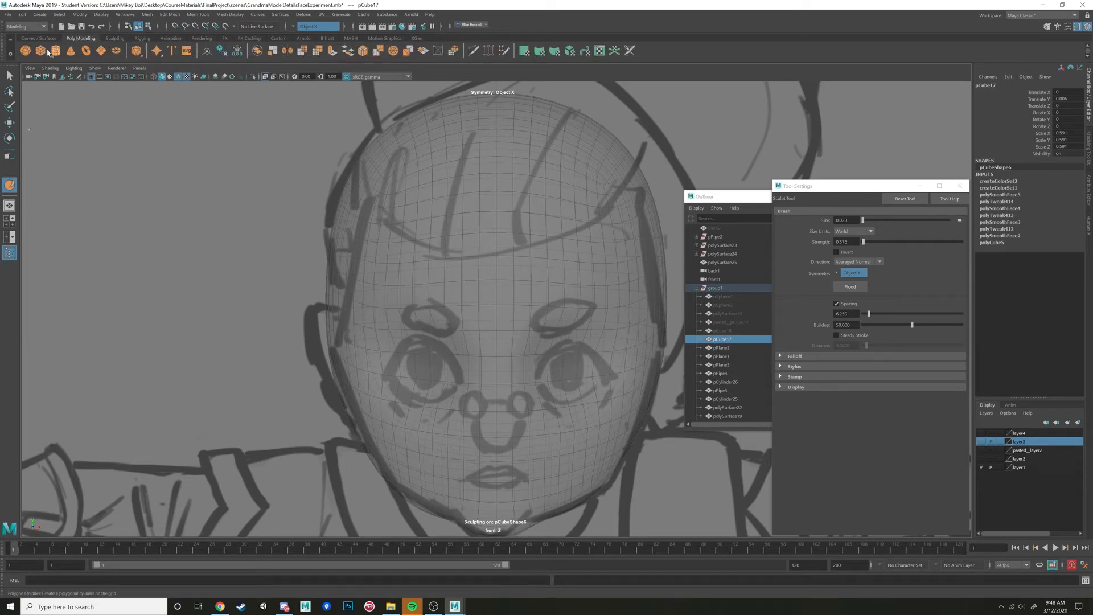
left_click(26, 50)
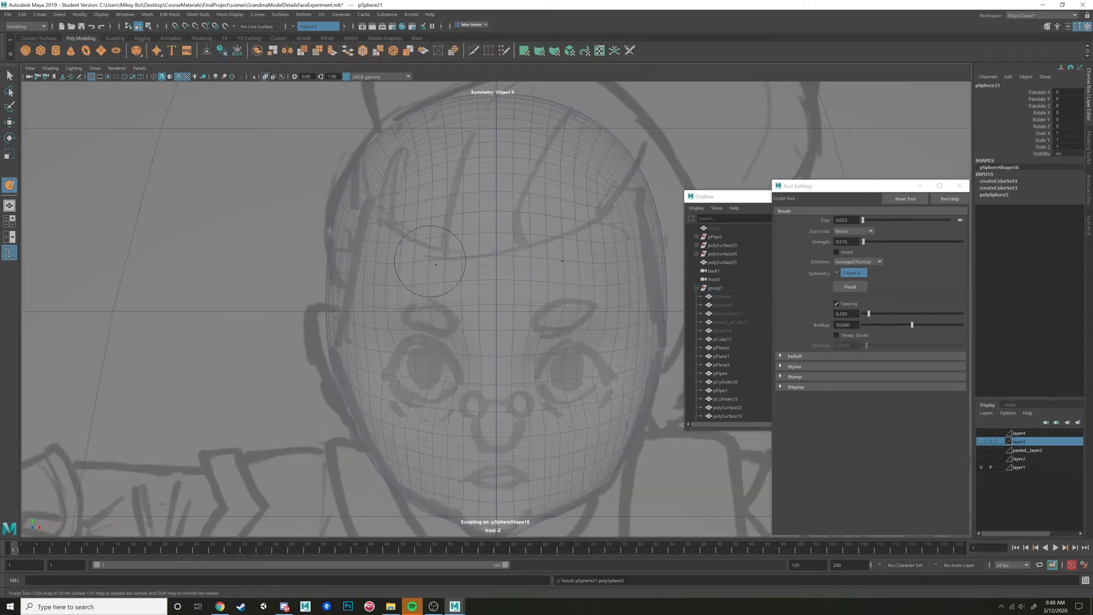
key("space")
key("space")
scroll(550, 228, "down", 8)
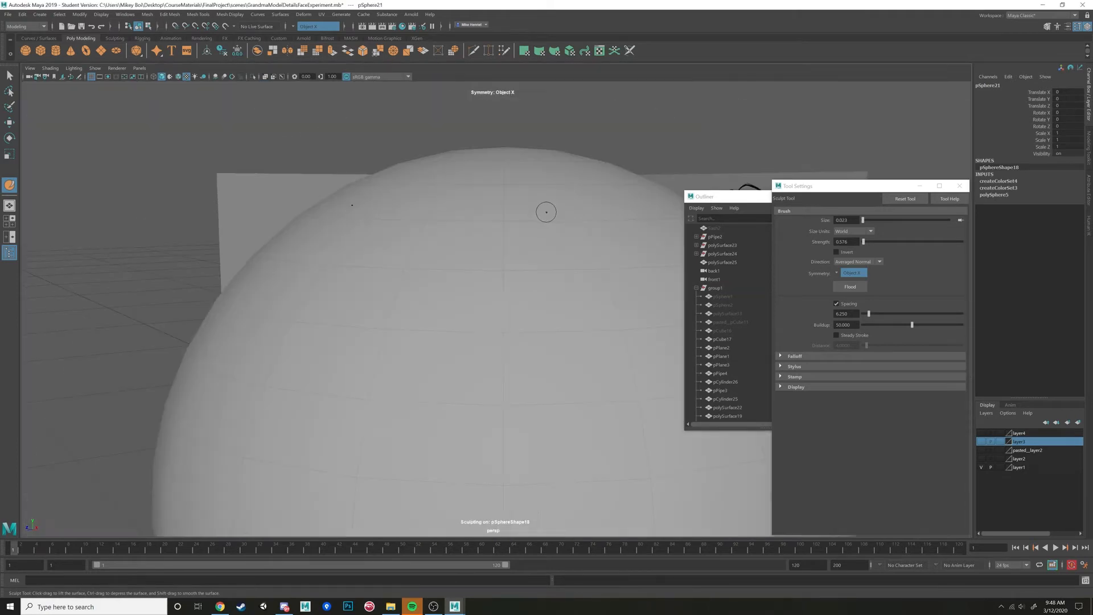
key("w")
left_click_drag(466, 324, 500, 361, "alt")
key("e")
key("j")
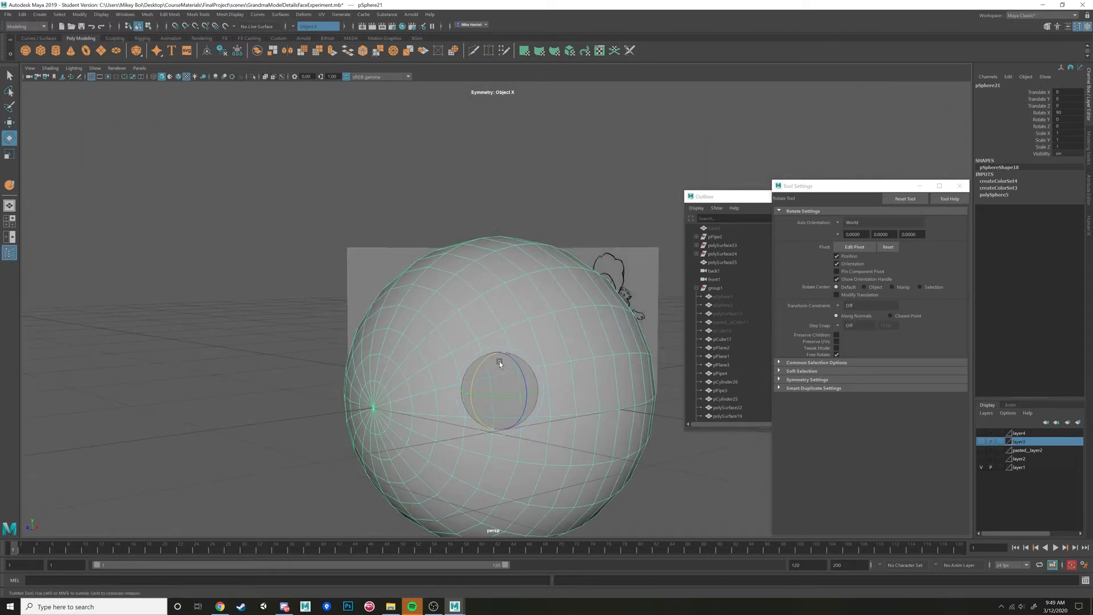
left_click_drag(419, 407, 459, 391, "alt")
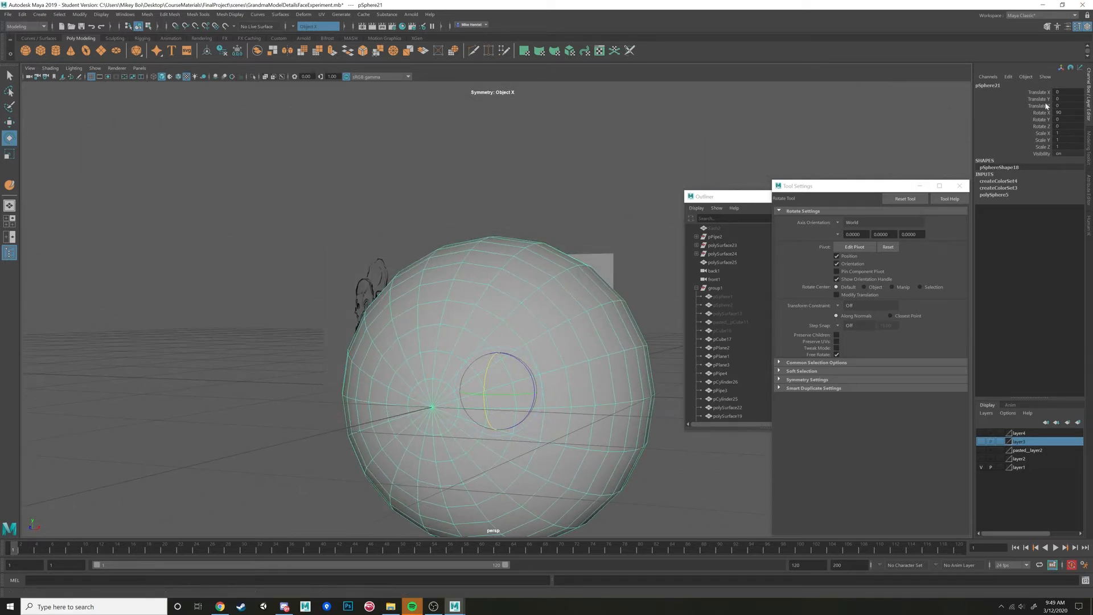
key("ctrl+z")
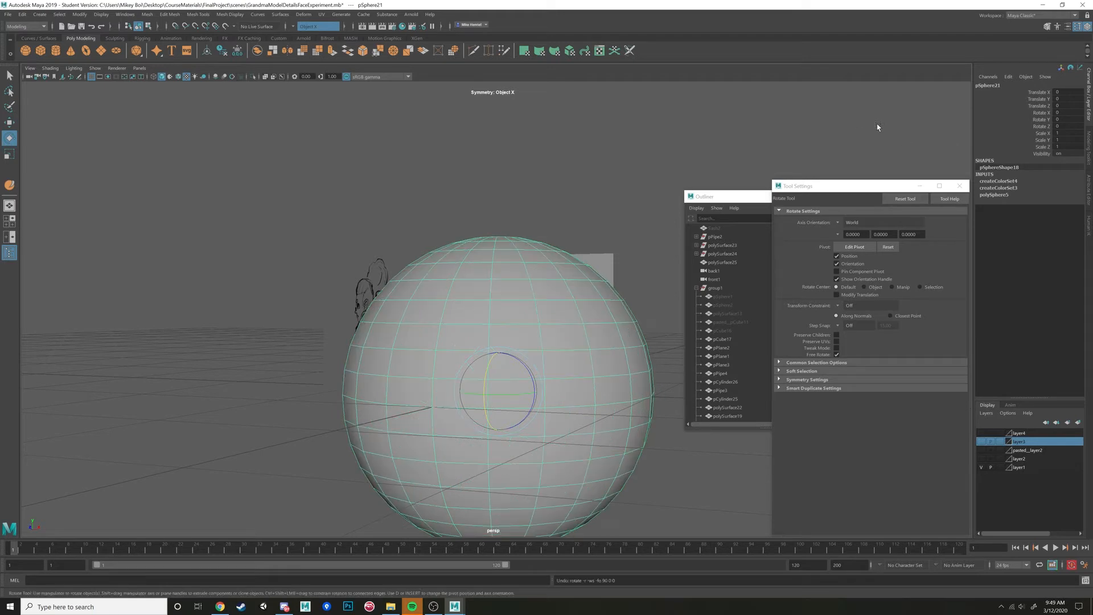
Set the sphere's Rotate X to 90 and scale it down uniformly to about 0.131
left_click(1056, 113)
type("90")
key("Return")
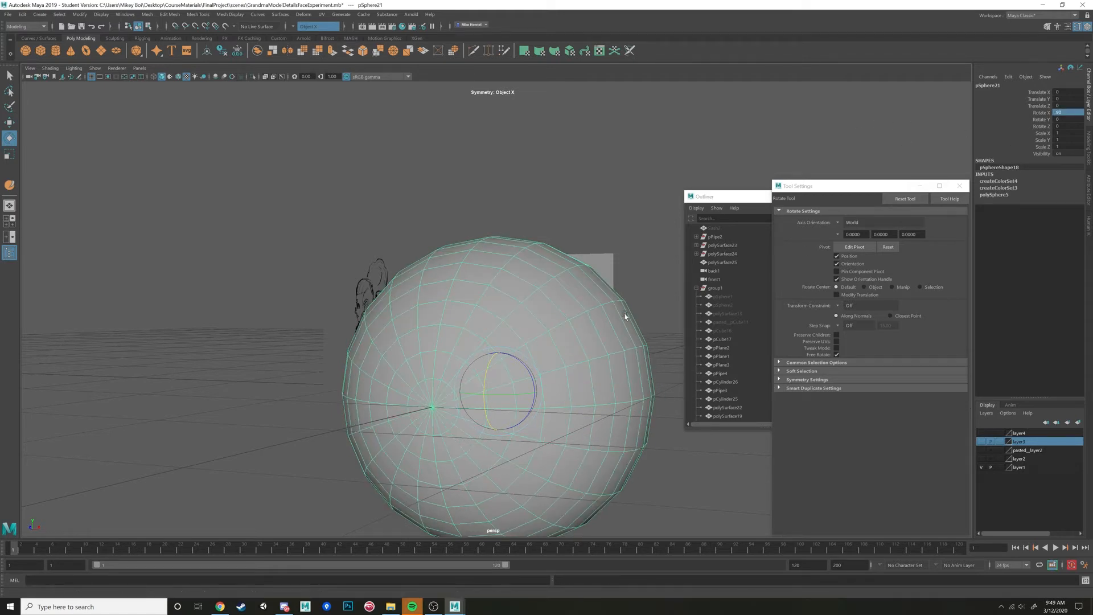
key("r")
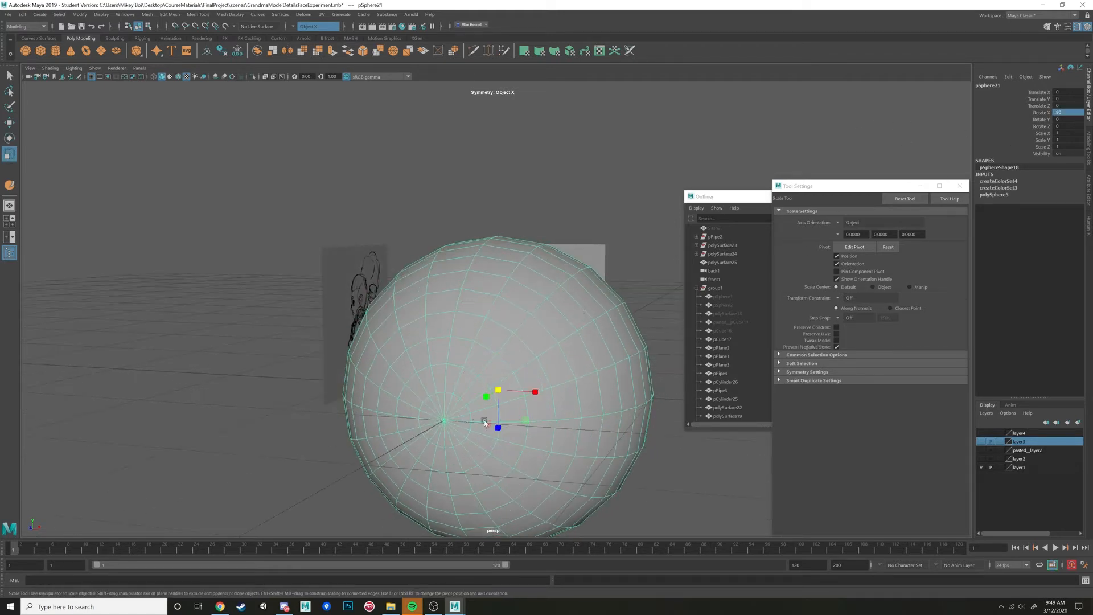
left_click_drag(498, 391, 273, 392)
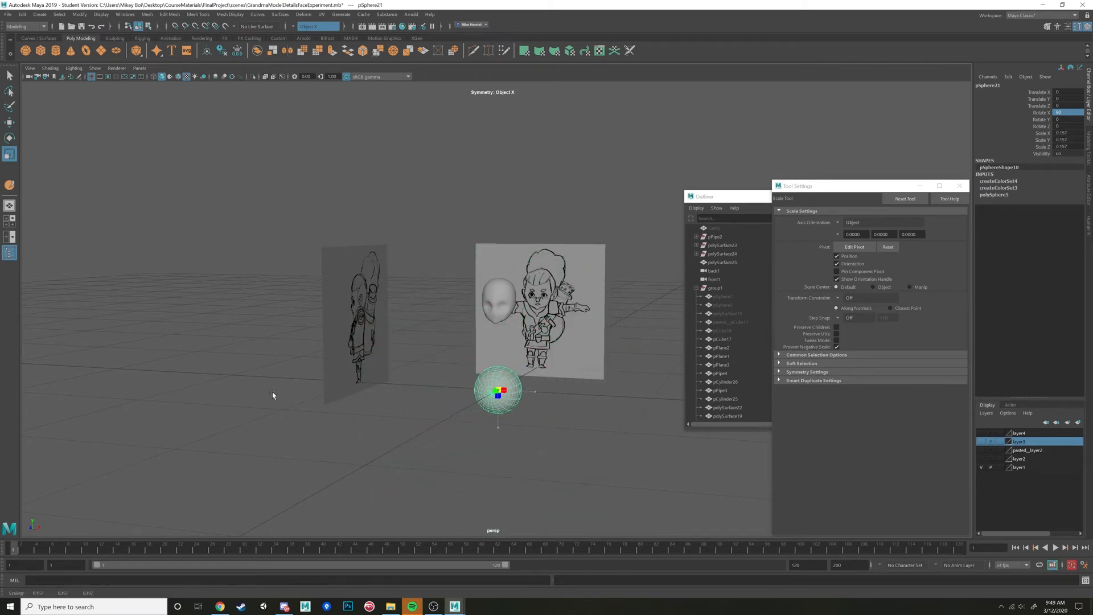
Move the sphere in the front view onto the character's left eye, at about X 0.046 and Y 0.55
key("space")
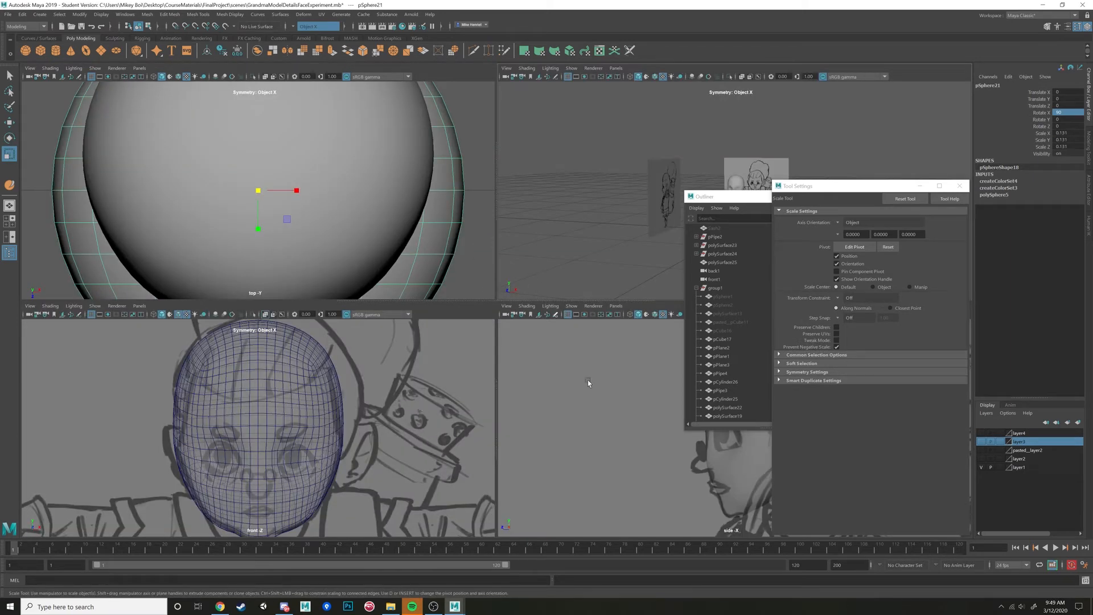
key("space")
scroll(373, 411, "down", 10)
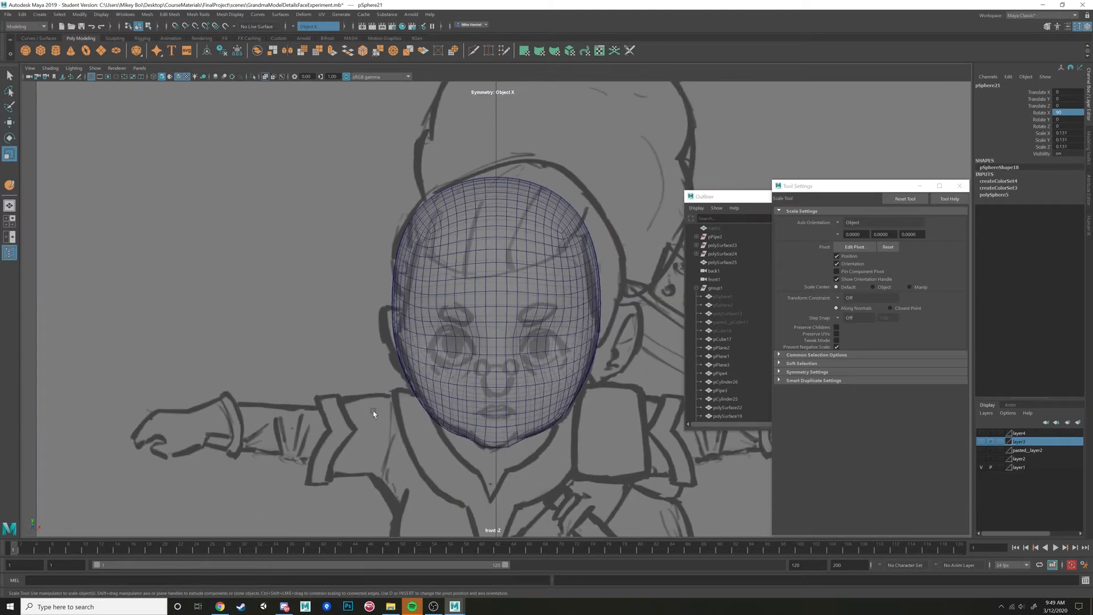
key("w")
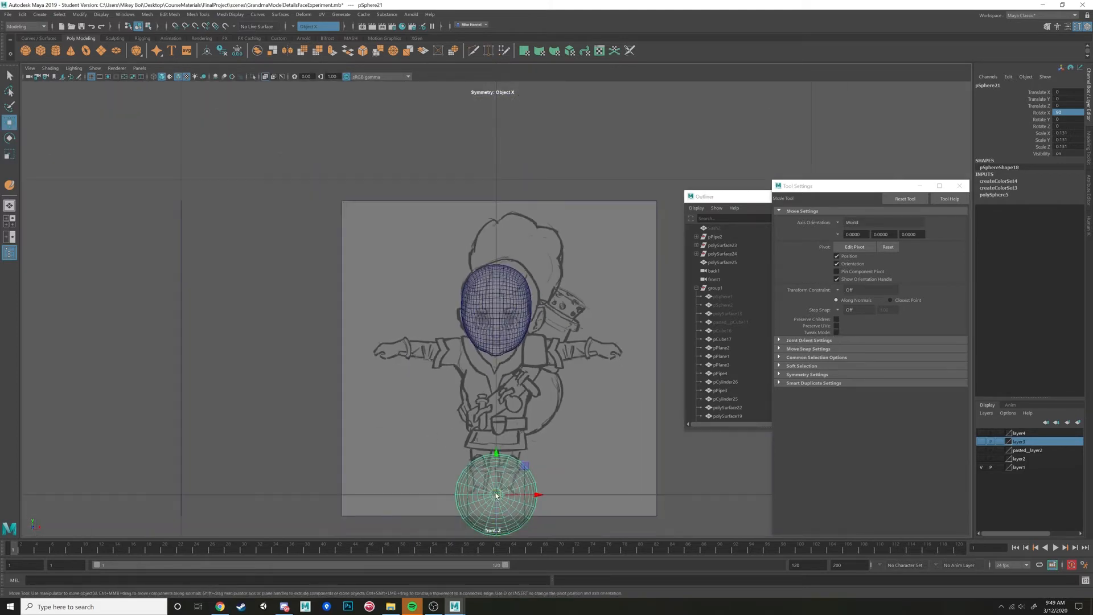
left_click_drag(496, 496, 517, 307)
scroll(552, 338, "up", 4)
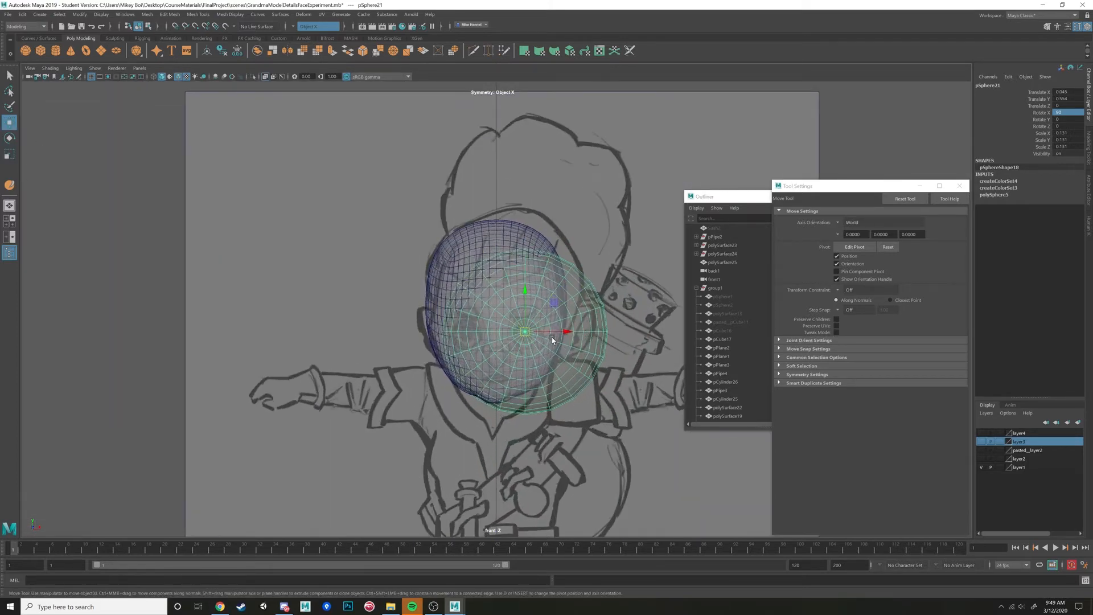
scroll(552, 337, "up", 6)
middle_click_drag(559, 402, 490, 357, "alt")
scroll(415, 354, "up", 2)
scroll(491, 357, "up", 2)
left_click_drag(434, 307, 429, 320)
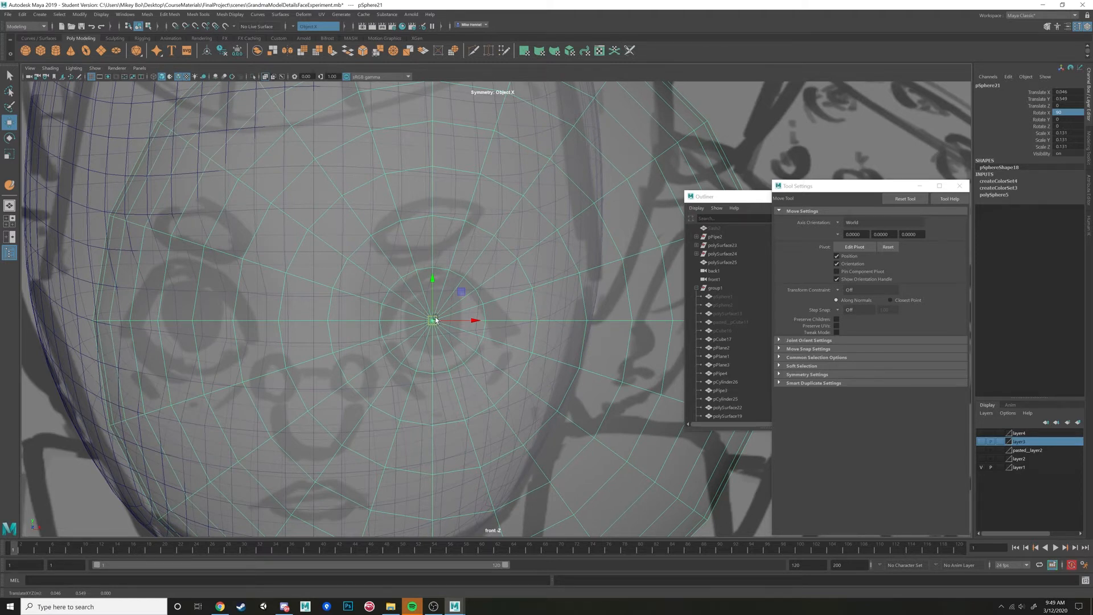
left_click_drag(431, 322, 431, 321)
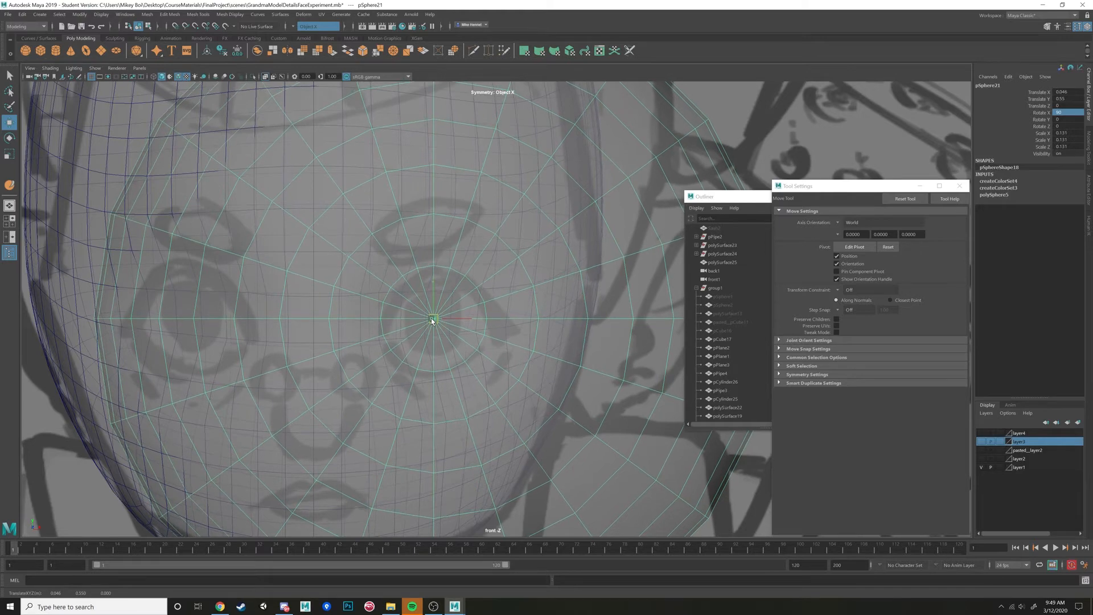
Scale the sphere uniformly to about 0.029 so it fits the drawn eye in the front view
key("r")
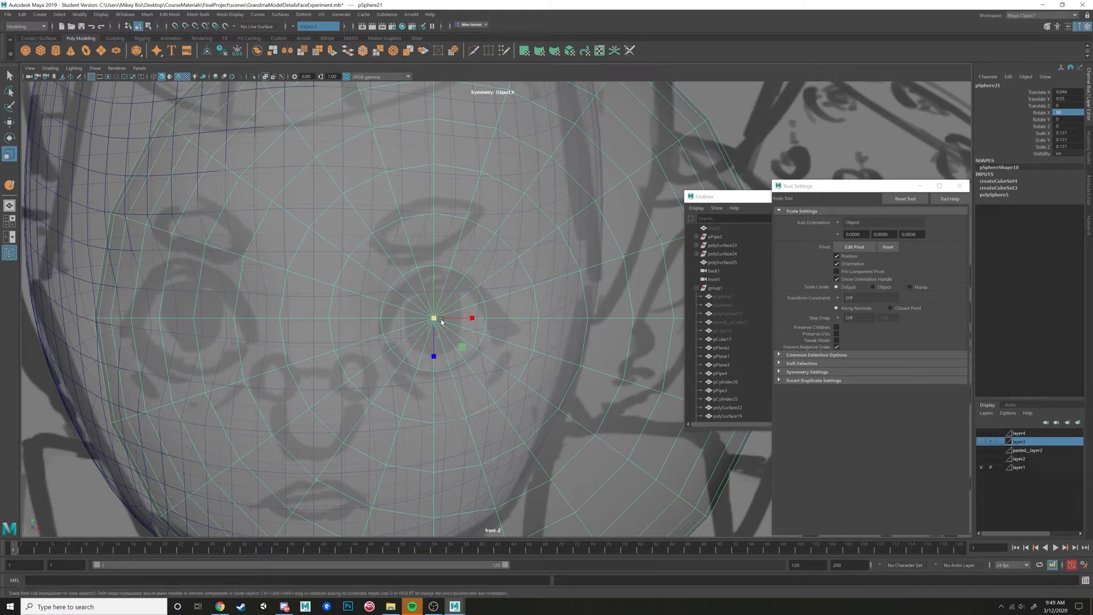
left_click_drag(435, 320, 133, 344)
left_click_drag(441, 323, 409, 312)
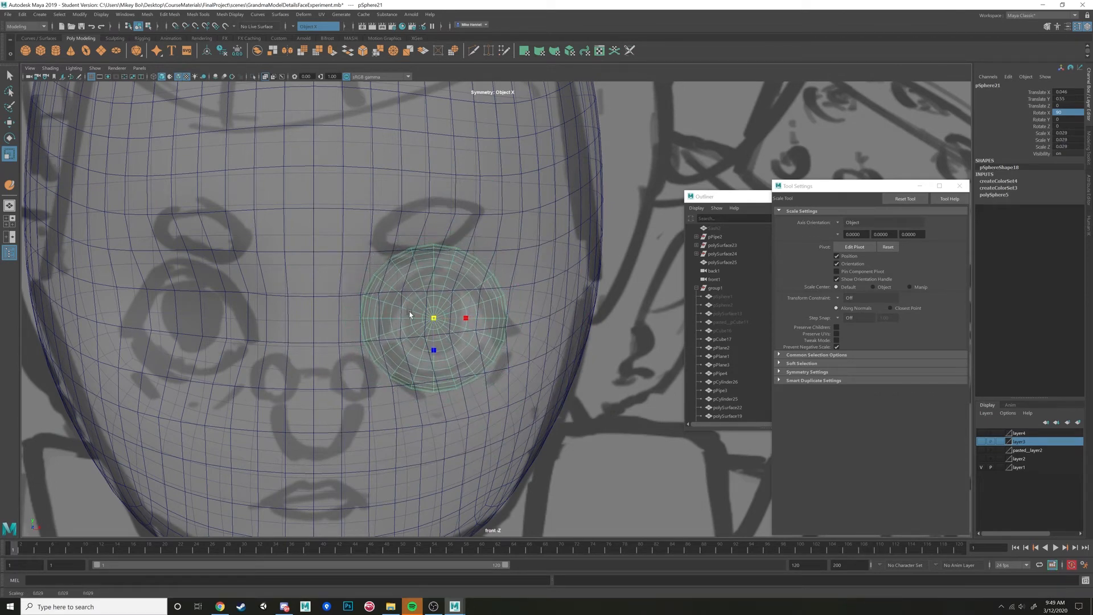
Move the eyeball sphere forward in the side view onto the drawn eye, to about Z 0.047
key("space")
key("space")
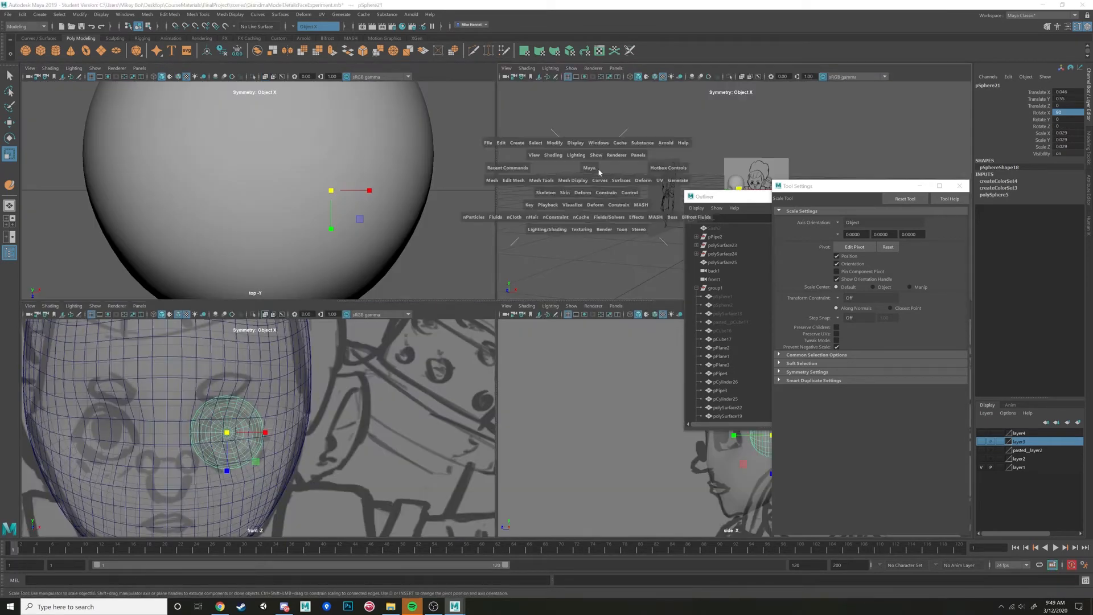
left_click_drag(587, 259, 466, 260, "alt")
right_click_drag(467, 261, 515, 302, "alt")
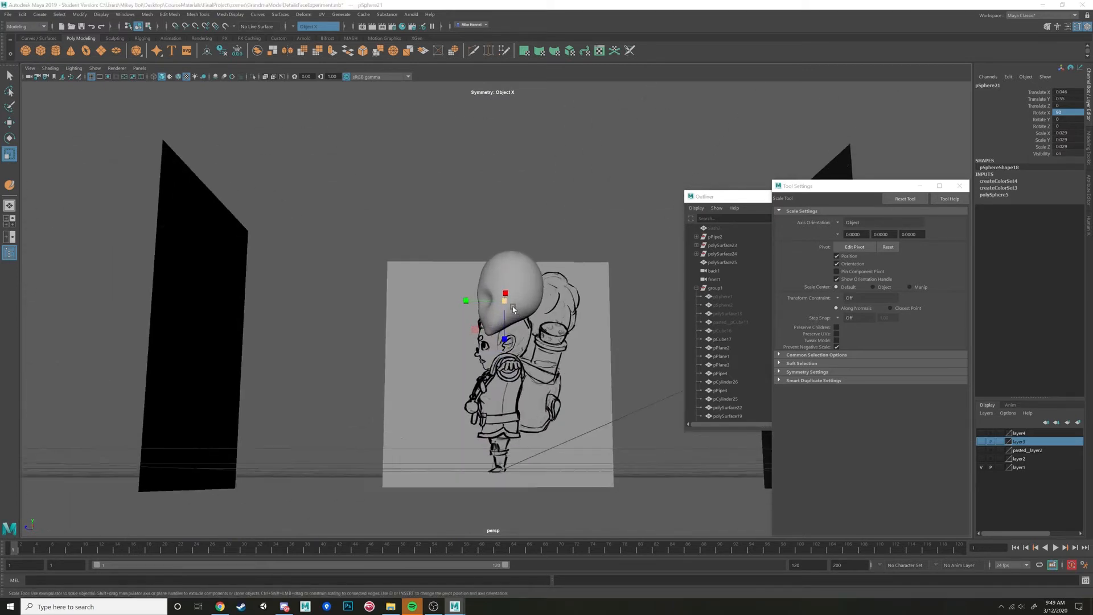
key("space")
key("space")
key("w")
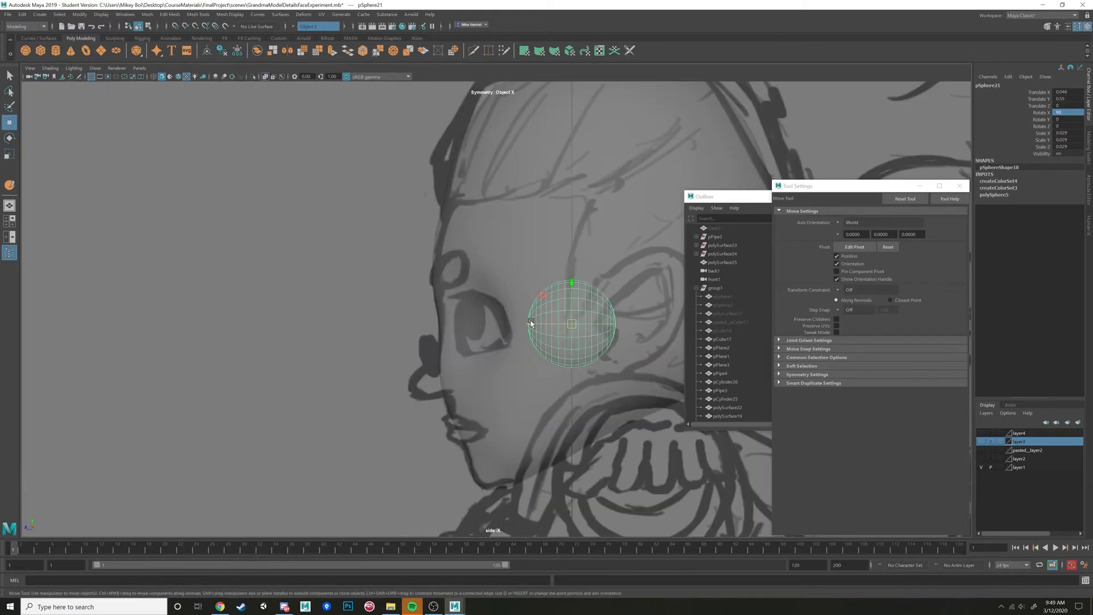
left_click_drag(519, 322, 458, 318)
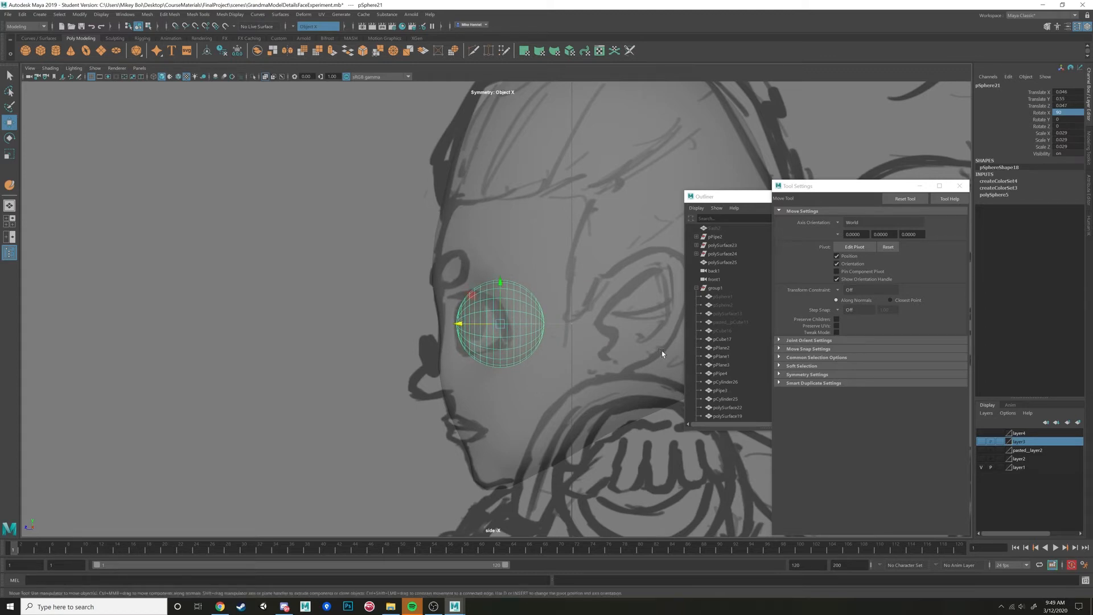
Nudge the eyeball sphere slightly toward the nose in the front view to align it with the drawn left eye
key("space")
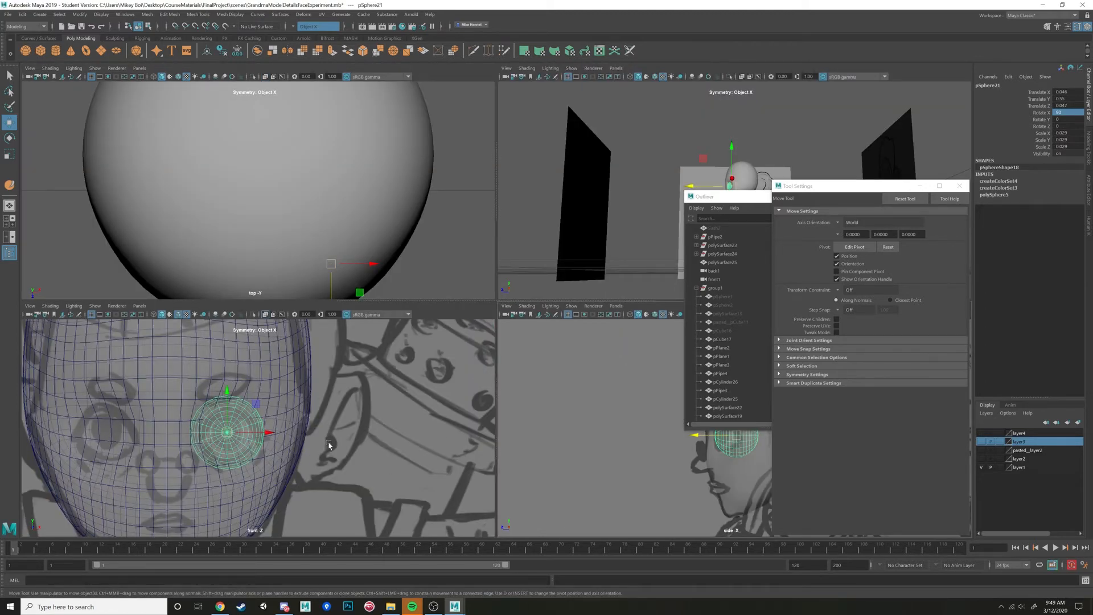
key("space")
mouse_move(563, 275)
left_mouse_down("alt")
mouse_move(511, 333)
mouse_move(394, 320)
mouse_move(476, 307)
mouse_move(418, 322)
mouse_move(465, 317)
left_mouse_up("alt")
scroll(438, 317, "up", 10)
key("space")
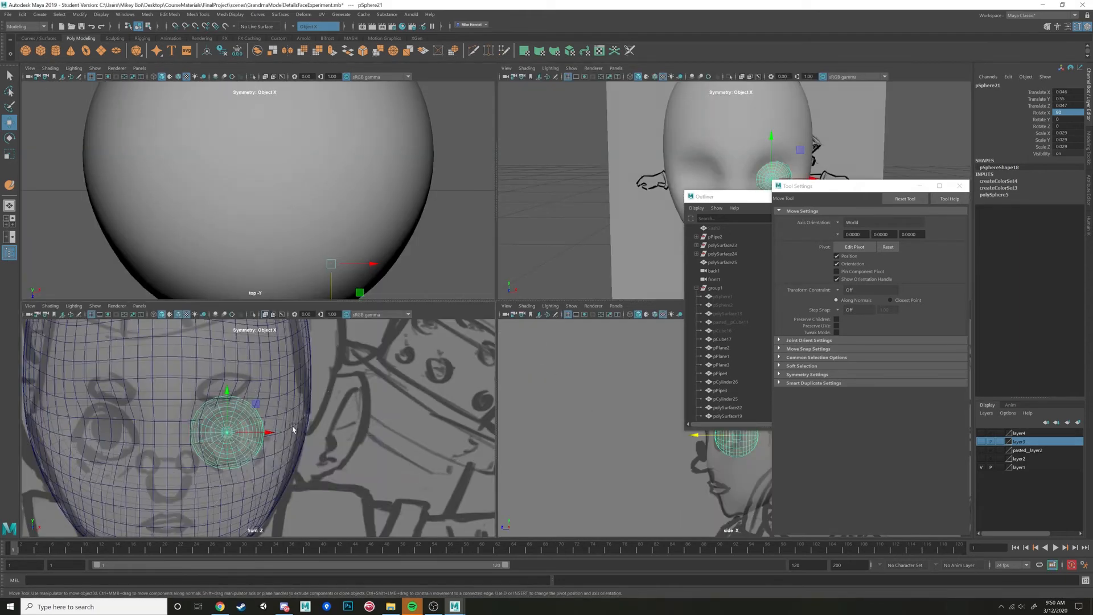
key("space")
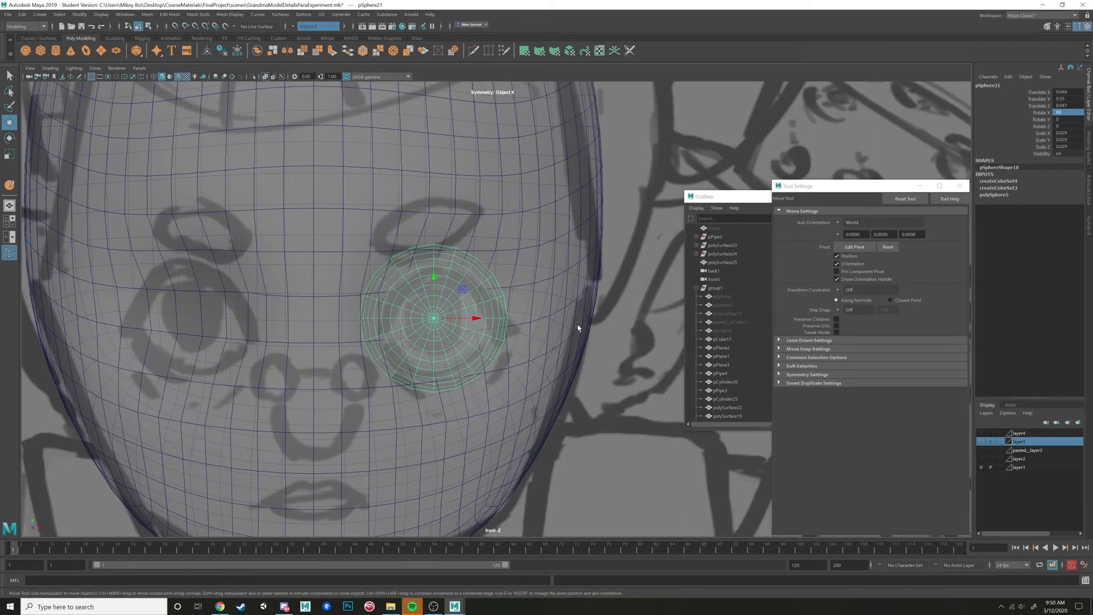
left_click(435, 278)
left_click_drag(477, 317, 477, 319)
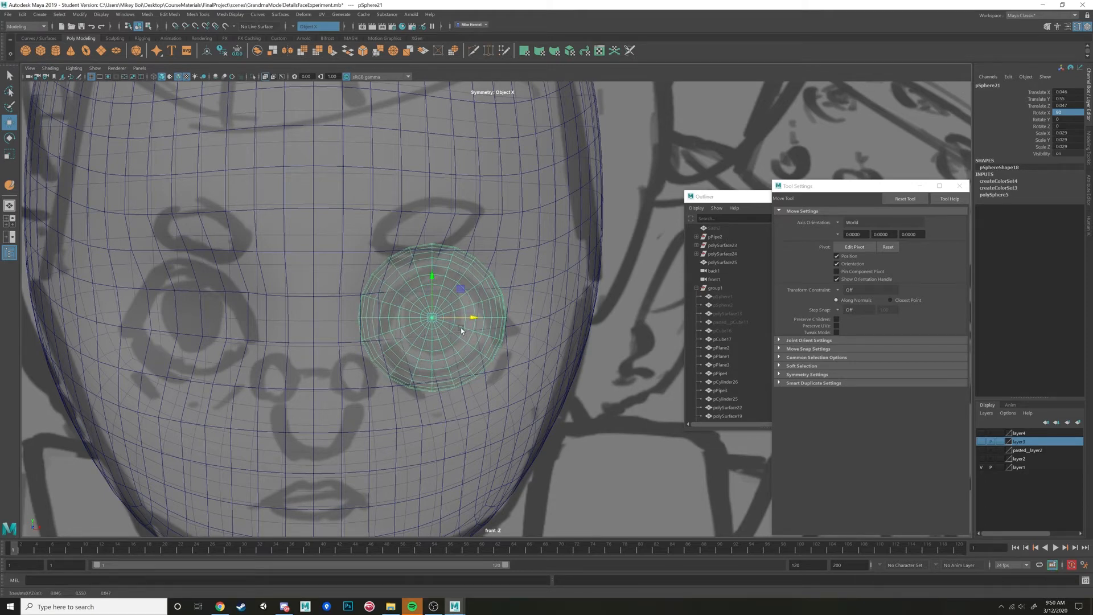
key("space")
key("space")
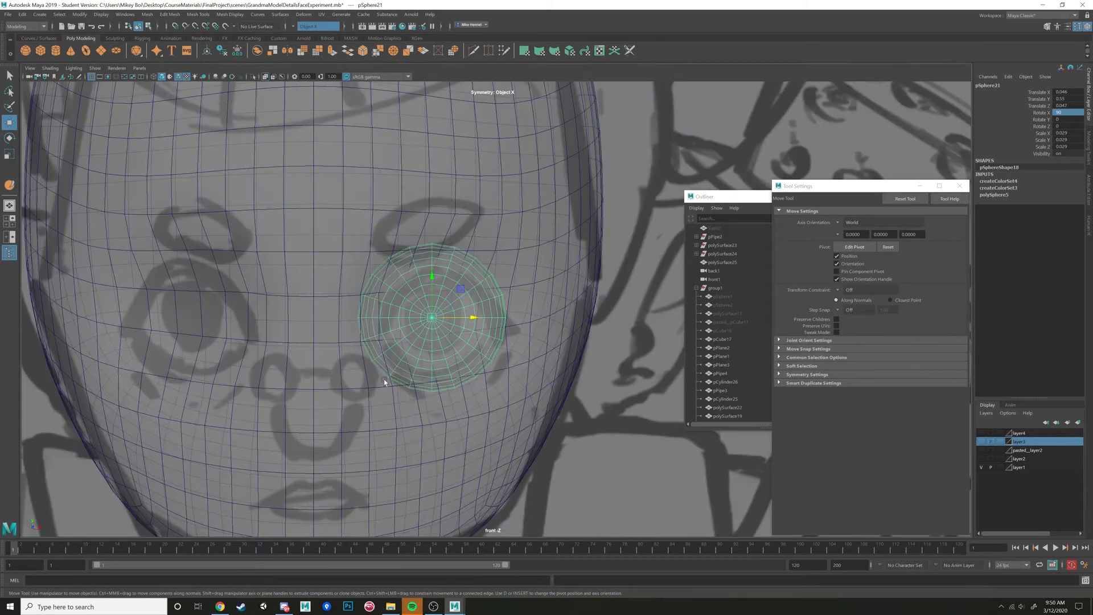
Scale the sphere up very slightly in the front view and check its depth against the drawn eye in the side view
key("r")
left_click(432, 319)
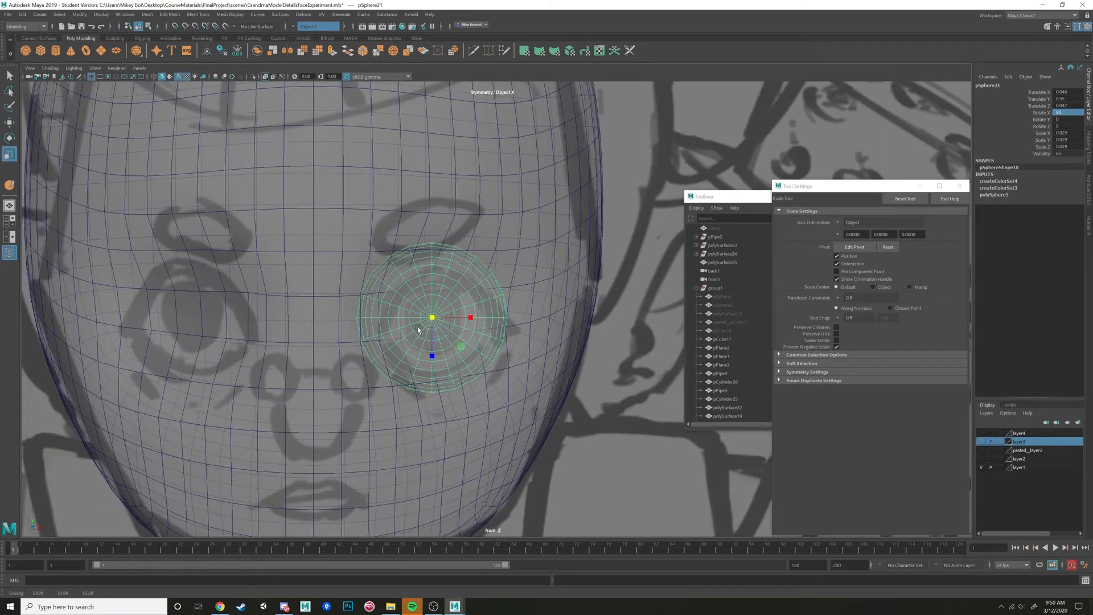
key("space")
key("space")
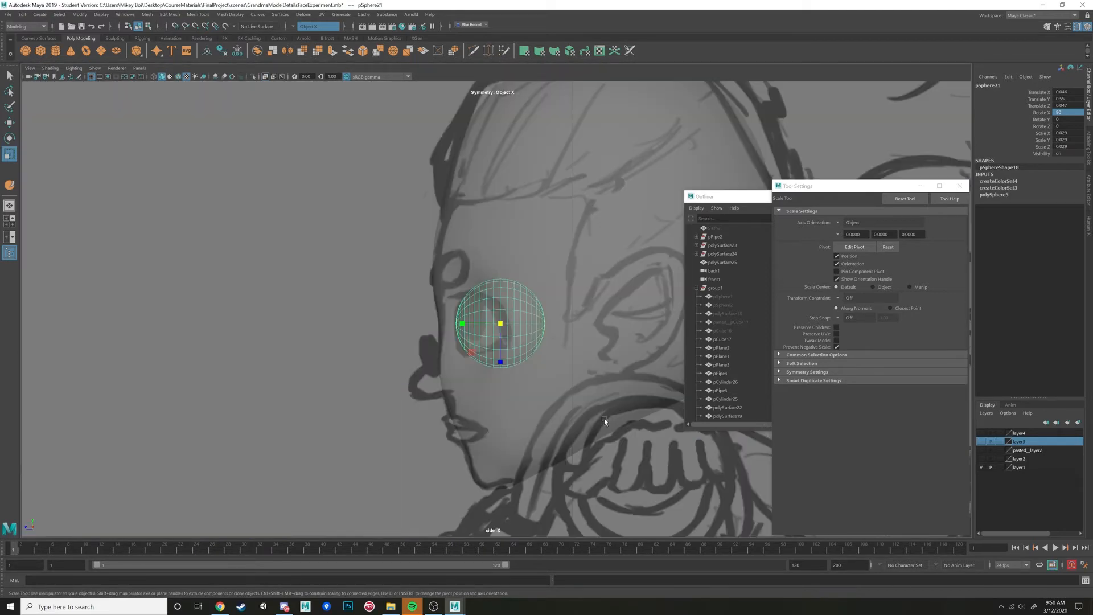
key("w")
left_click(454, 323)
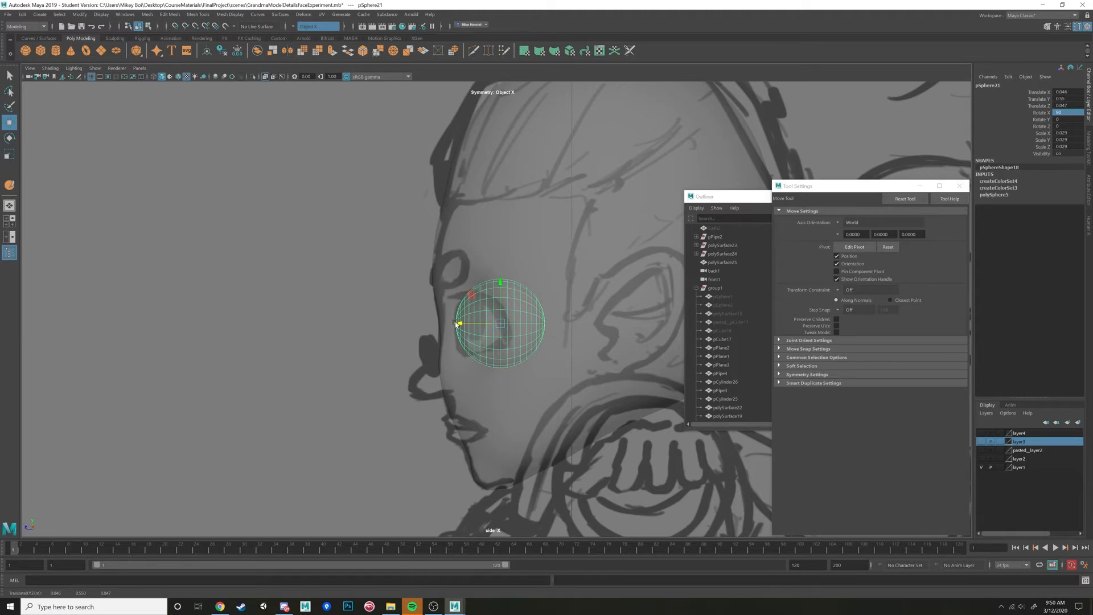
Freeze the eyeball sphere's translate, rotate and scale transformations
key("space")
key("space")
mouse_move(609, 180)
left_mouse_down("alt")
mouse_move(525, 285)
mouse_move(573, 187)
mouse_move(558, 308)
mouse_move(574, 286)
mouse_move(601, 329)
mouse_move(533, 342)
mouse_move(553, 375)
left_mouse_up("alt")
scroll(585, 327, "down", 4)
scroll(585, 325, "up", 3)
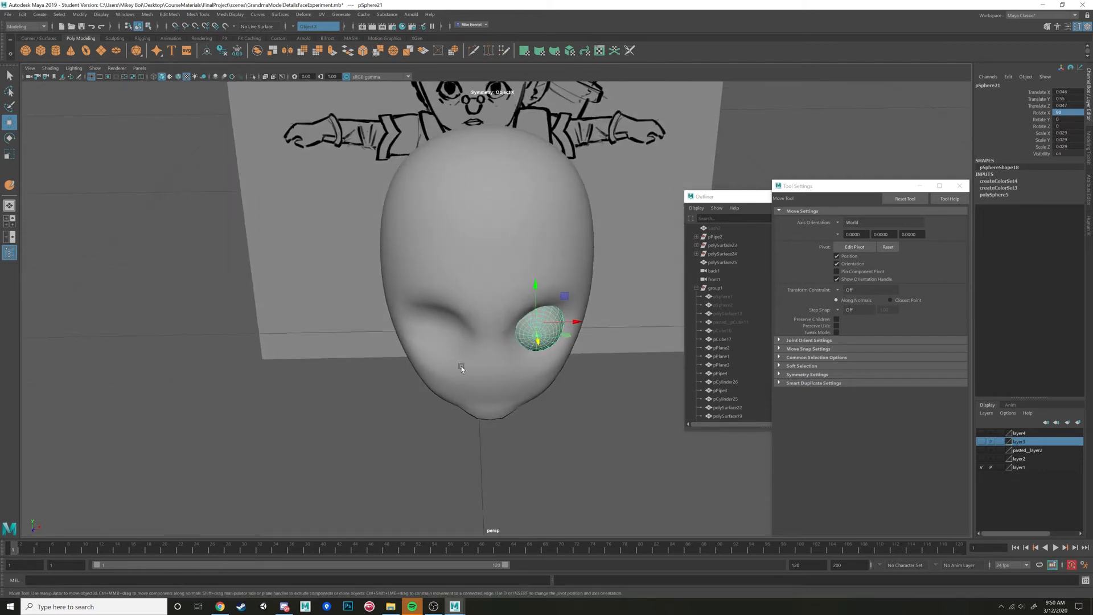
left_click_drag(361, 383, 323, 375, "alt")
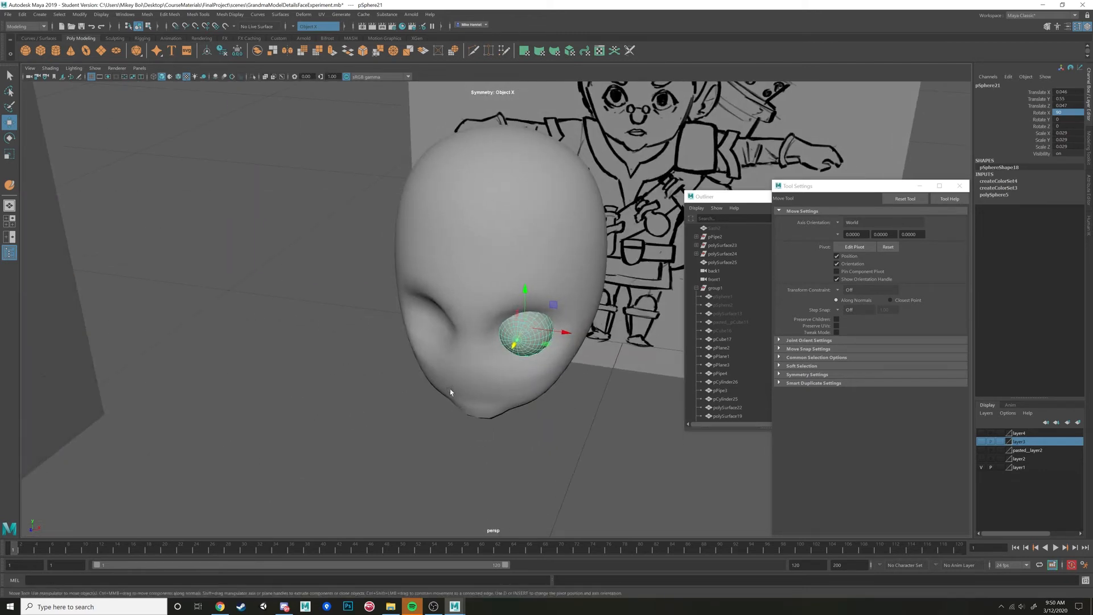
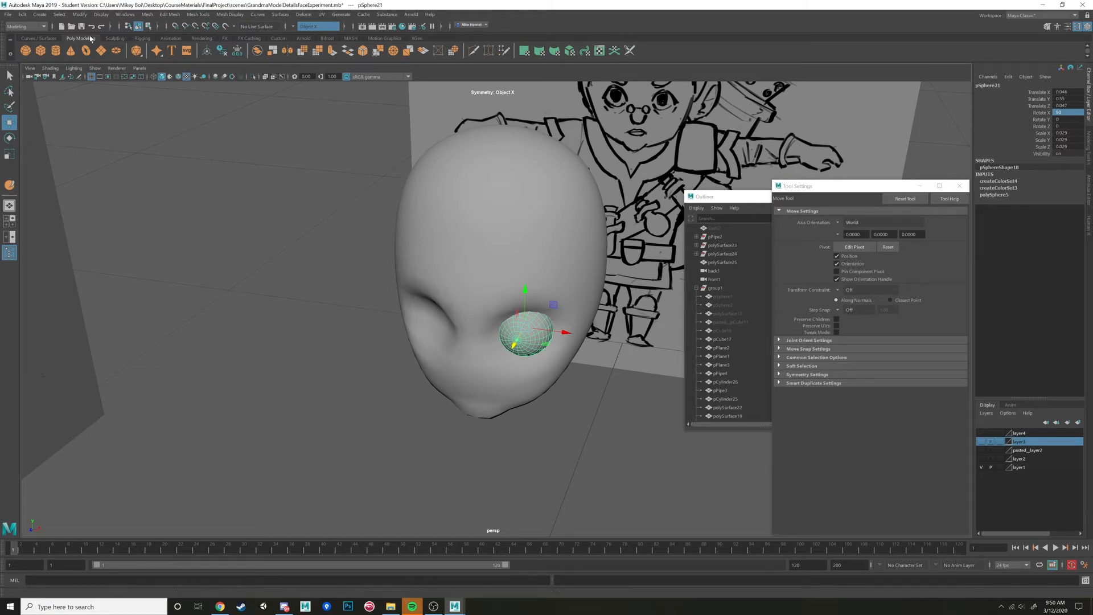
left_click(80, 14)
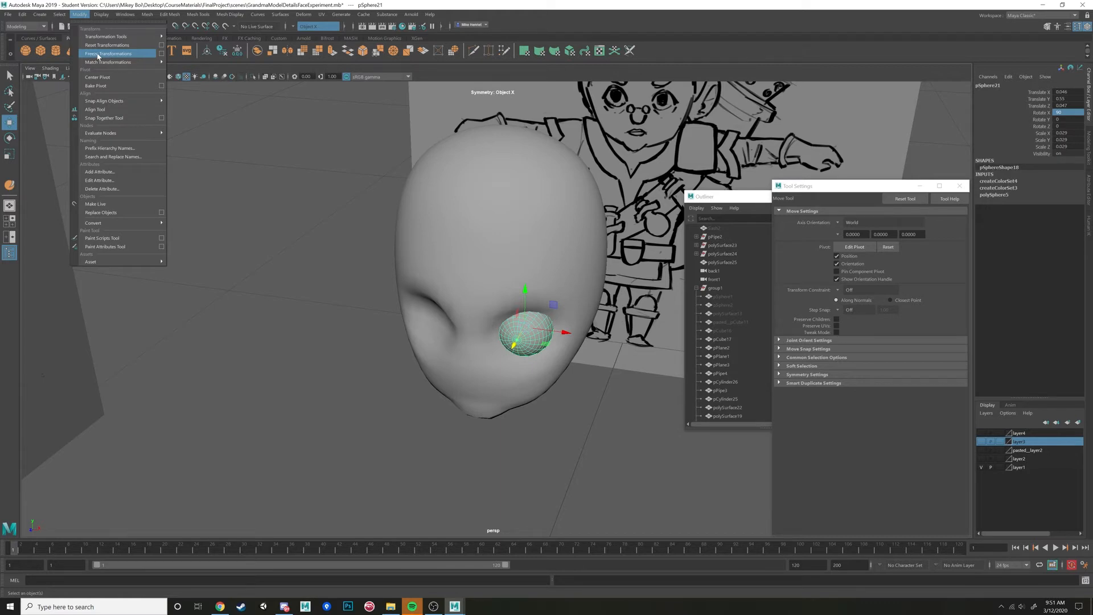
left_click(161, 54)
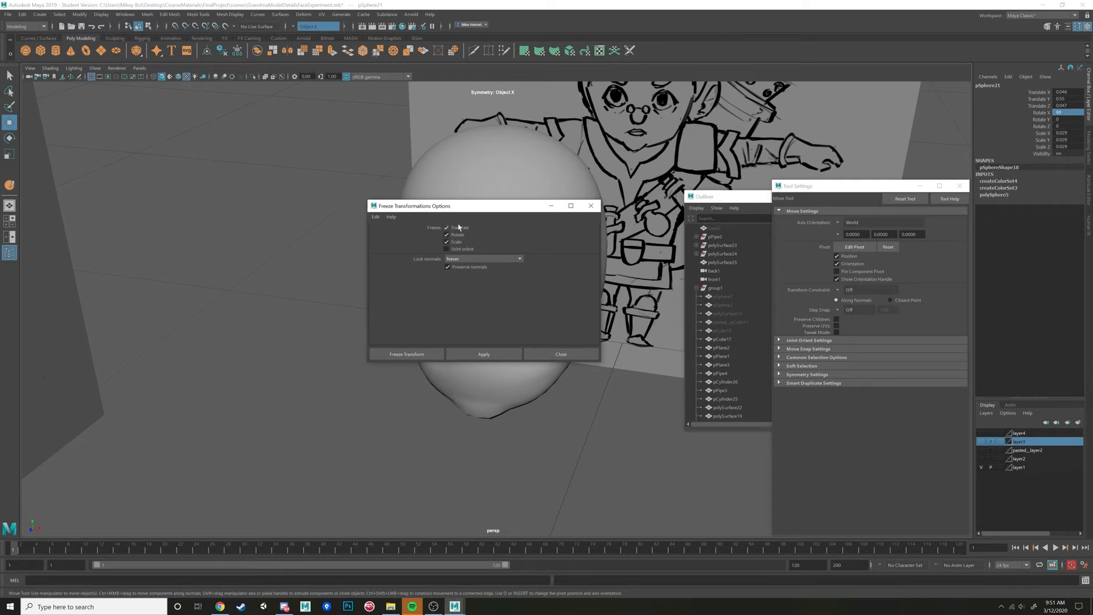
left_click(404, 355)
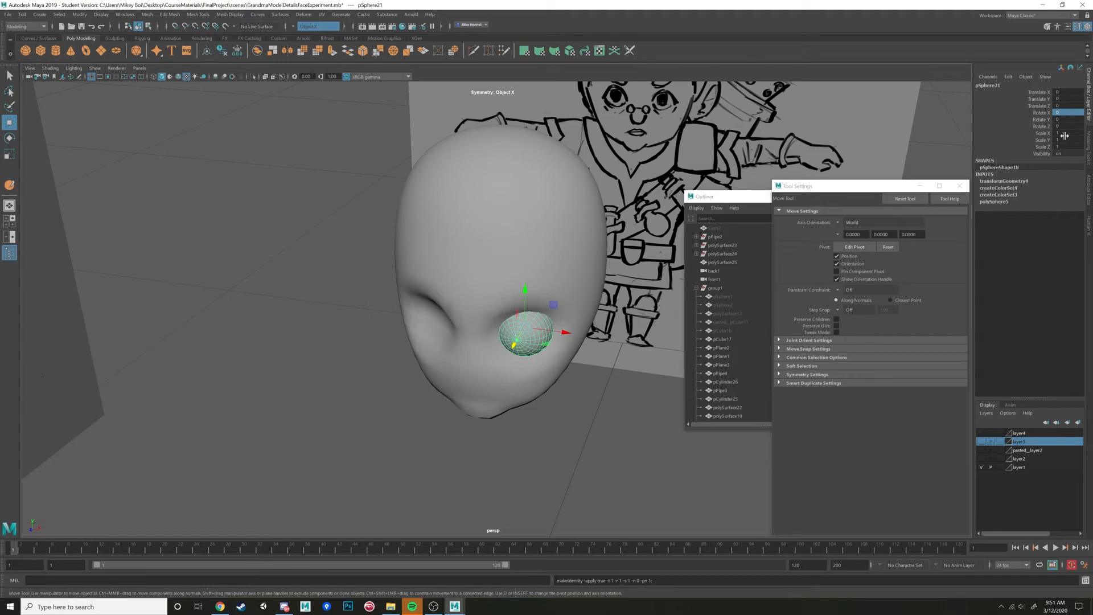
Move the eyeball's pivot along X onto the head's centre line, snapping it to the grid
left_click_drag(485, 367, 496, 375, "alt")
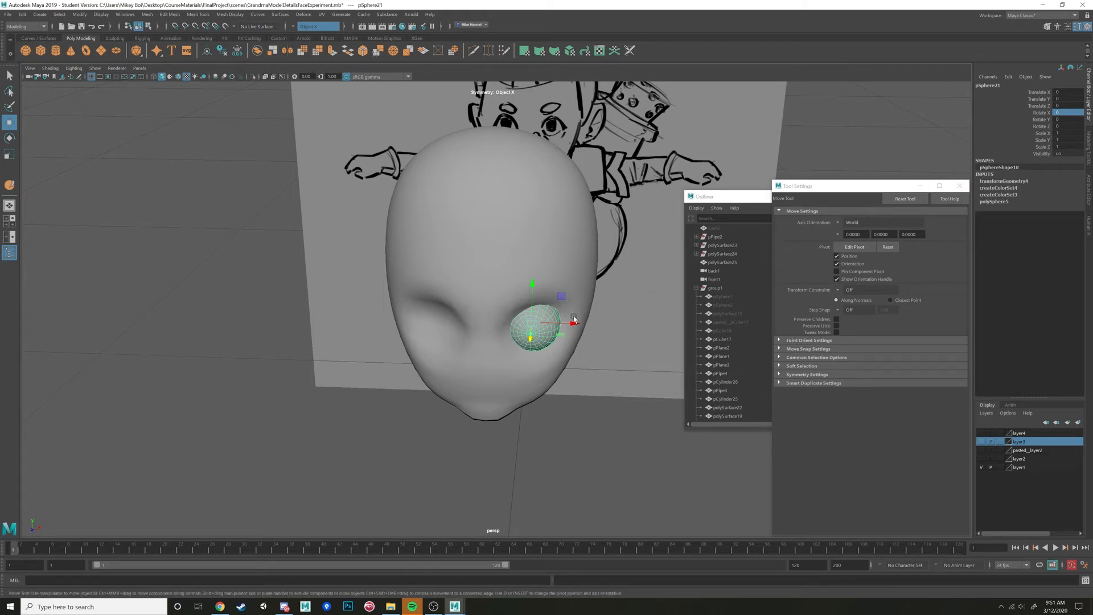
left_click_drag(571, 340, 570, 352, "alt")
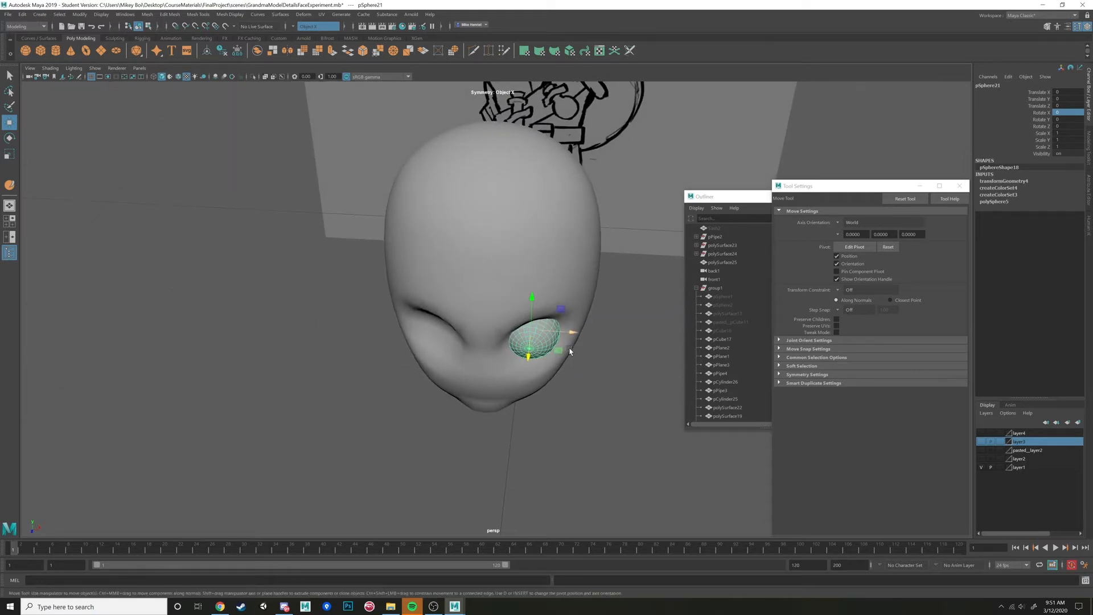
mouse_move(524, 420)
left_mouse_down("alt")
mouse_move(531, 434)
mouse_move(478, 449)
mouse_move(517, 427)
mouse_move(572, 425)
left_mouse_up("alt")
left_click(518, 428)
left_click(545, 339)
key("d")
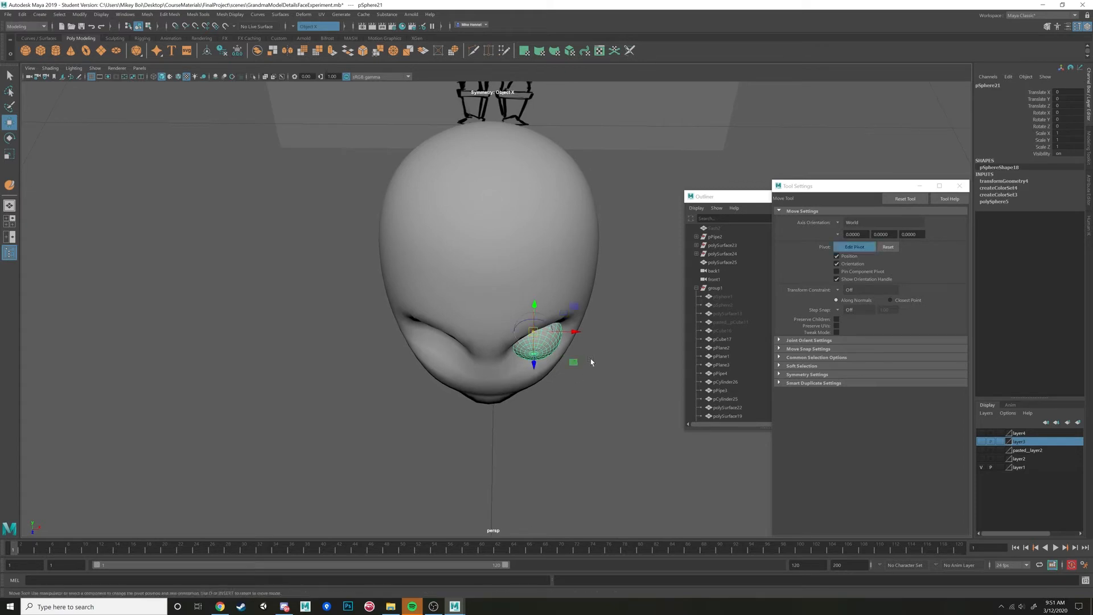
mouse_move(577, 334)
left_mouse_down()
mouse_move(657, 334)
mouse_move(580, 333)
left_mouse_up()
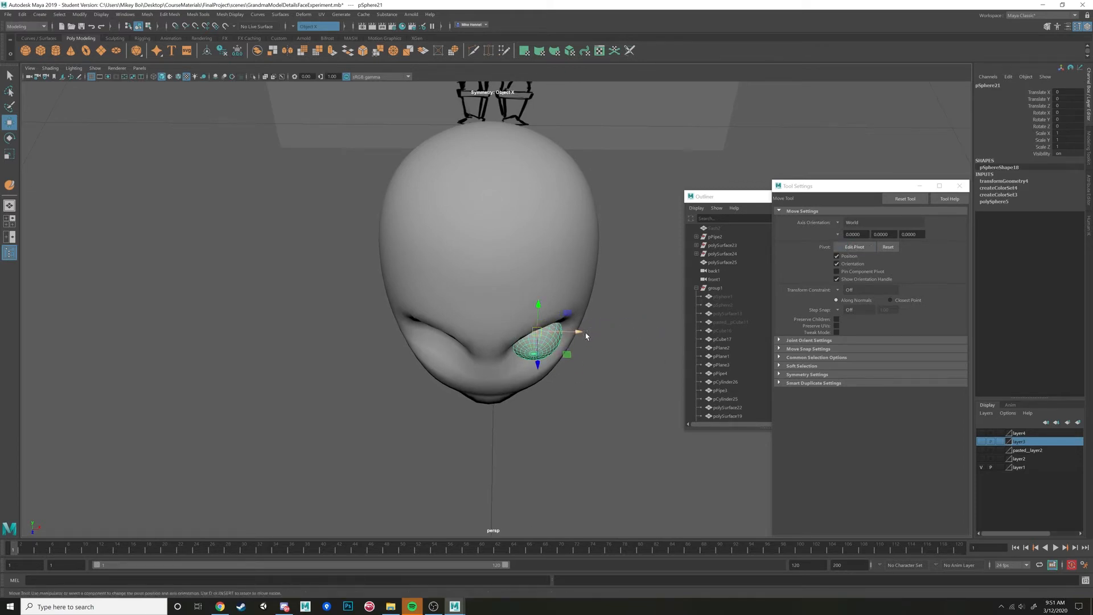
key("d")
left_click_drag(577, 334, 522, 355)
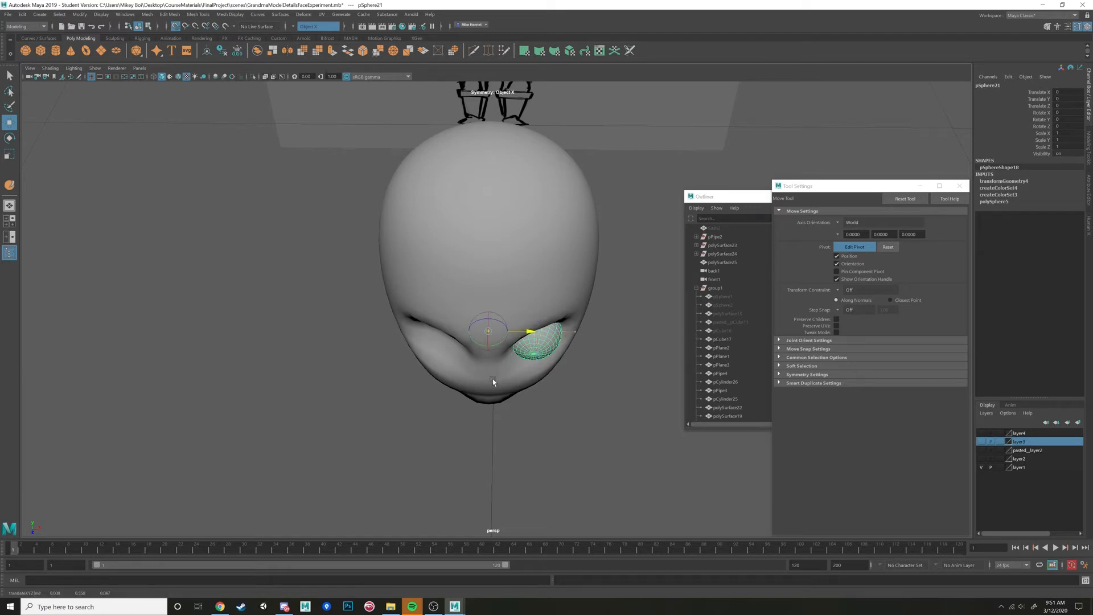
key("d")
Try moving the eyeball away from the head, and return it by setting Translate X and Y to 0
mouse_move(492, 390)
left_mouse_down("alt")
mouse_move(495, 410)
mouse_move(493, 371)
left_mouse_up("alt")
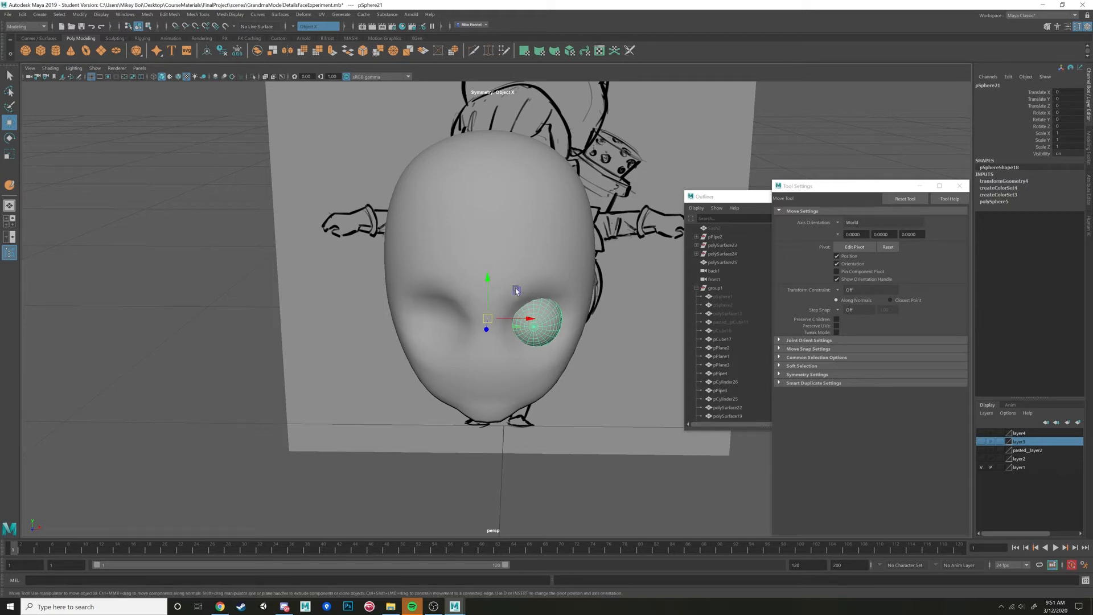
left_click_drag(516, 291, 795, 90)
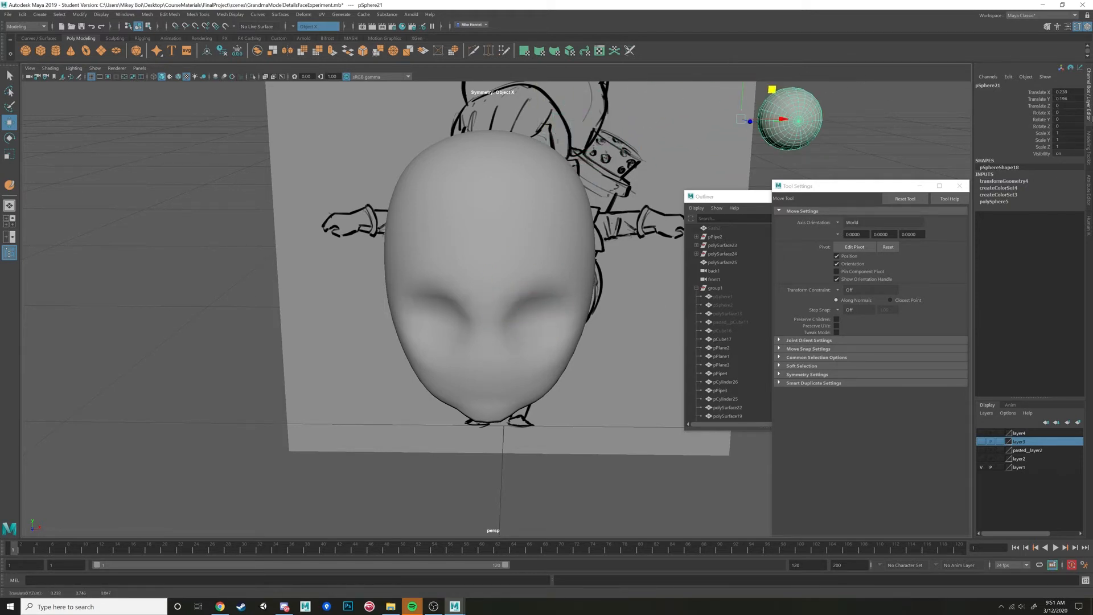
left_click_drag(1065, 92, 1067, 98)
type("0")
key("Return")
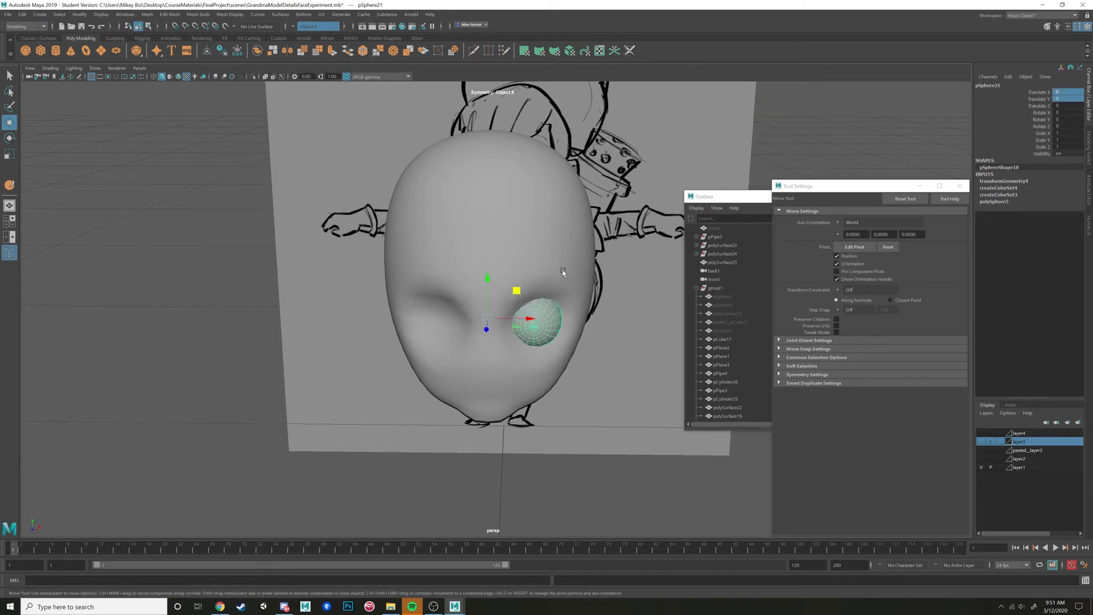
Duplicate the eyeball and set the copy's Scale X to -1 to mirror it into the opposite eye socket
left_click_drag(594, 292, 551, 300, "alt")
key("ctrl+d")
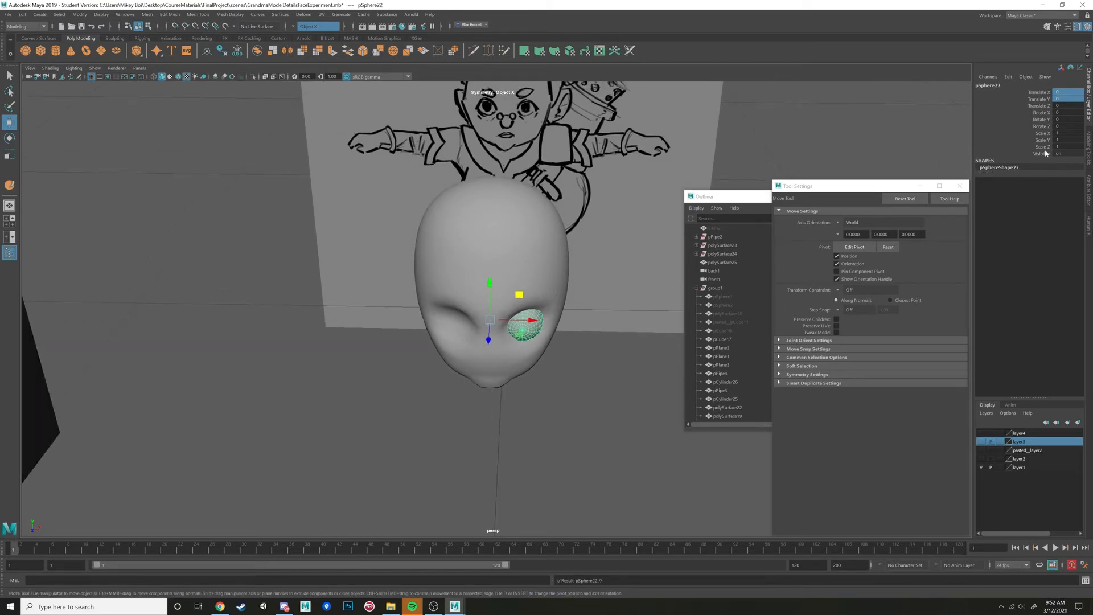
left_click(1069, 132)
type("-1")
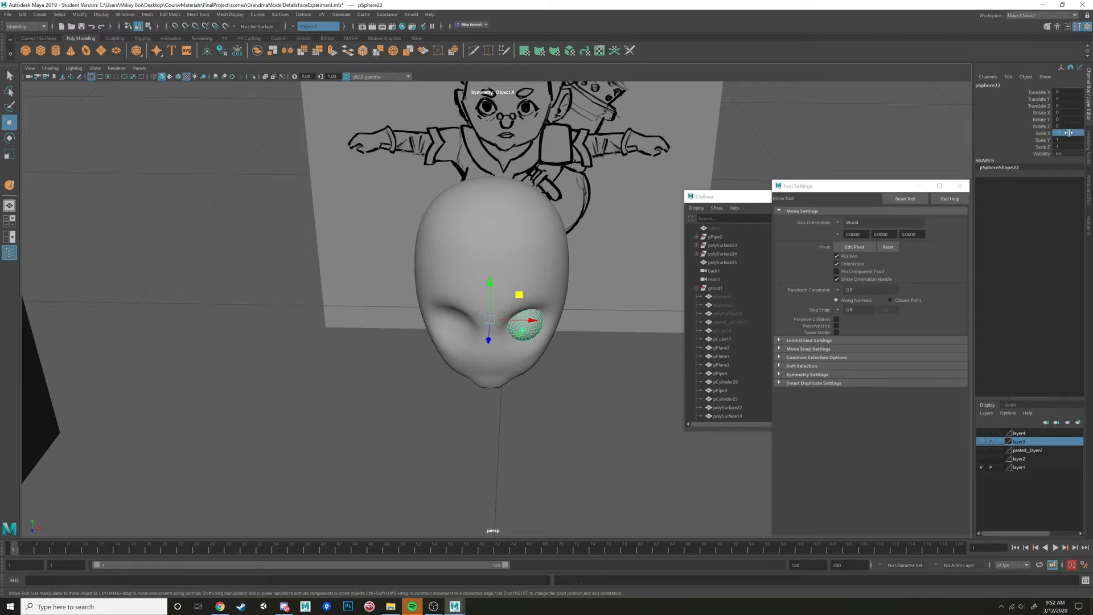
key("Return")
left_click_drag(606, 331, 552, 342, "alt")
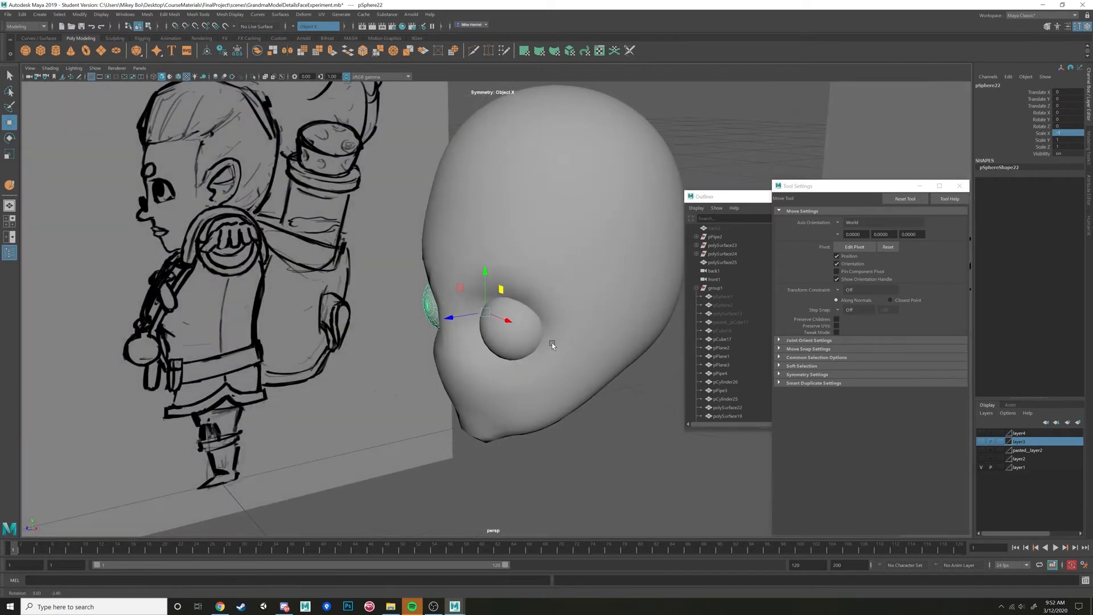
Smooth the head mesh with one division and activate the Sculpt tool on it
left_click(487, 220)
left_click_drag(488, 220, 80, 105, "alt")
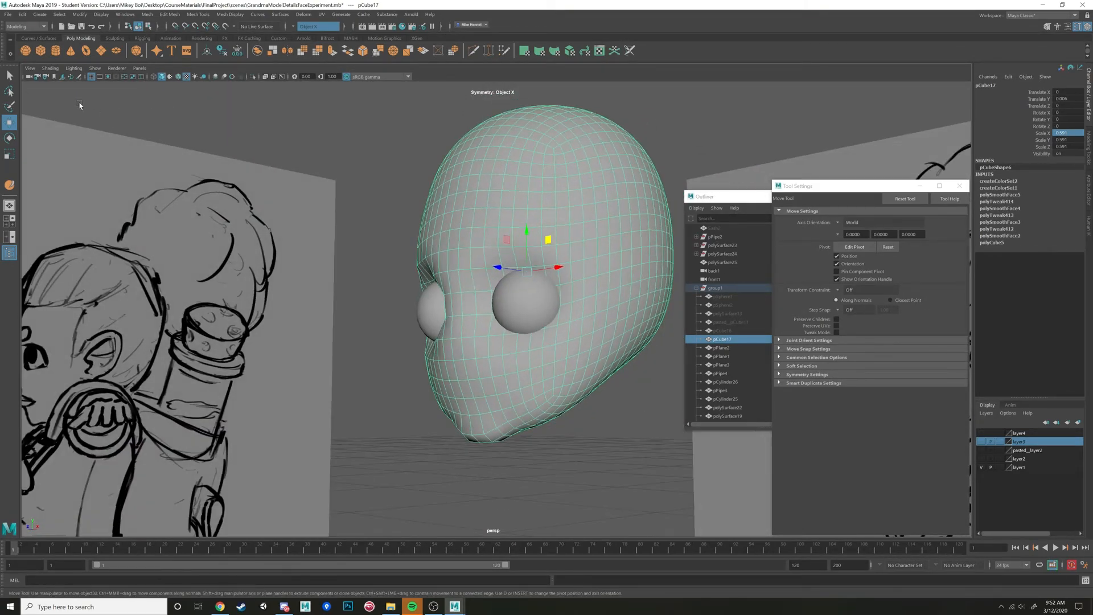
left_click(147, 14)
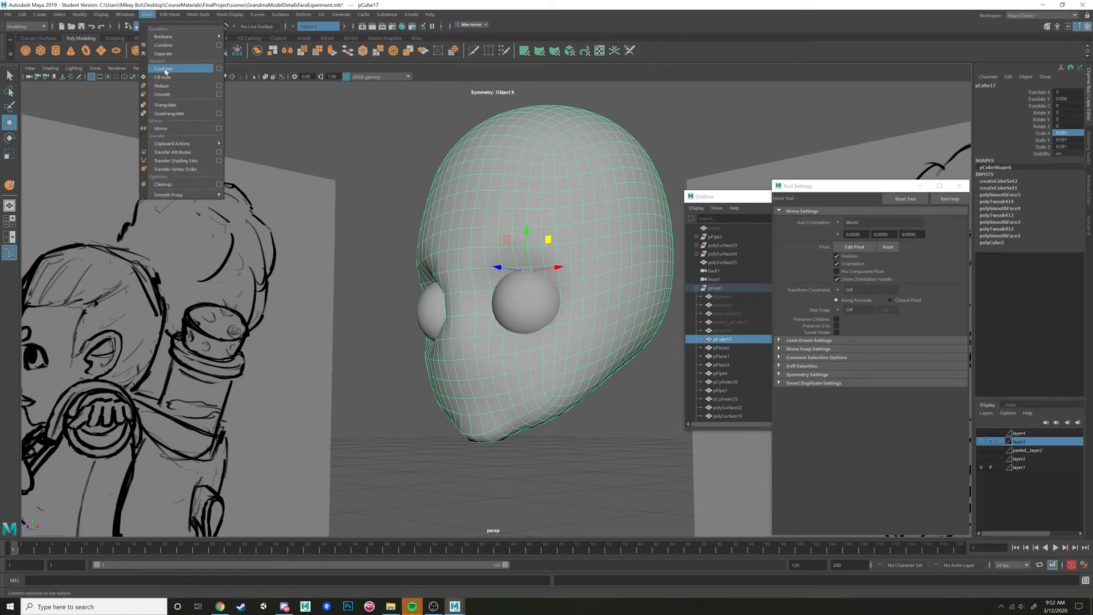
left_click(161, 95)
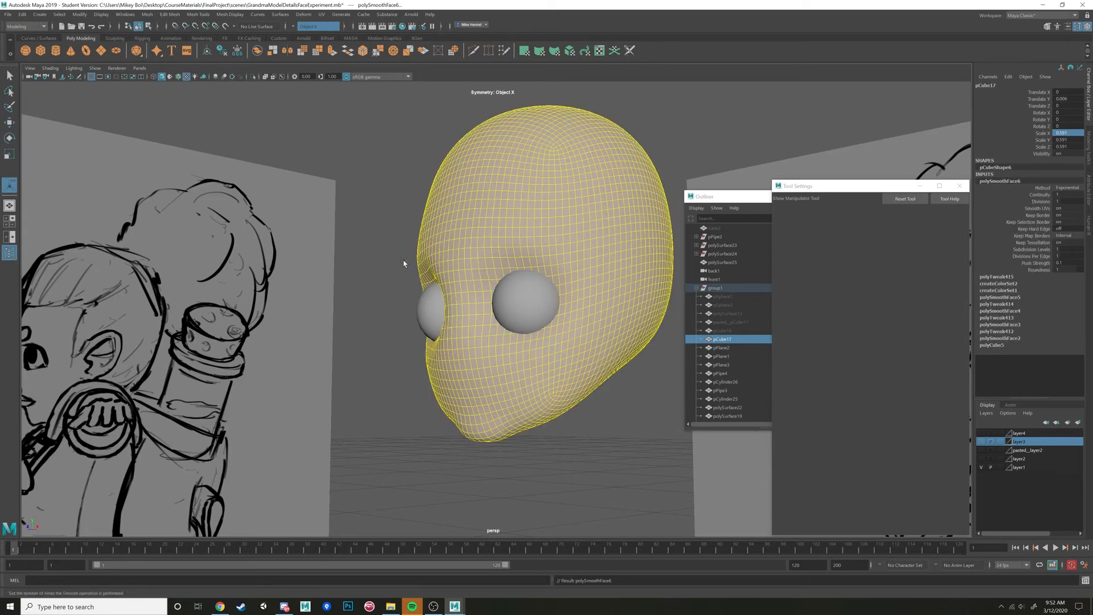
mouse_move(405, 261)
left_mouse_down("alt")
mouse_move(457, 309)
mouse_move(395, 313)
left_mouse_up("alt")
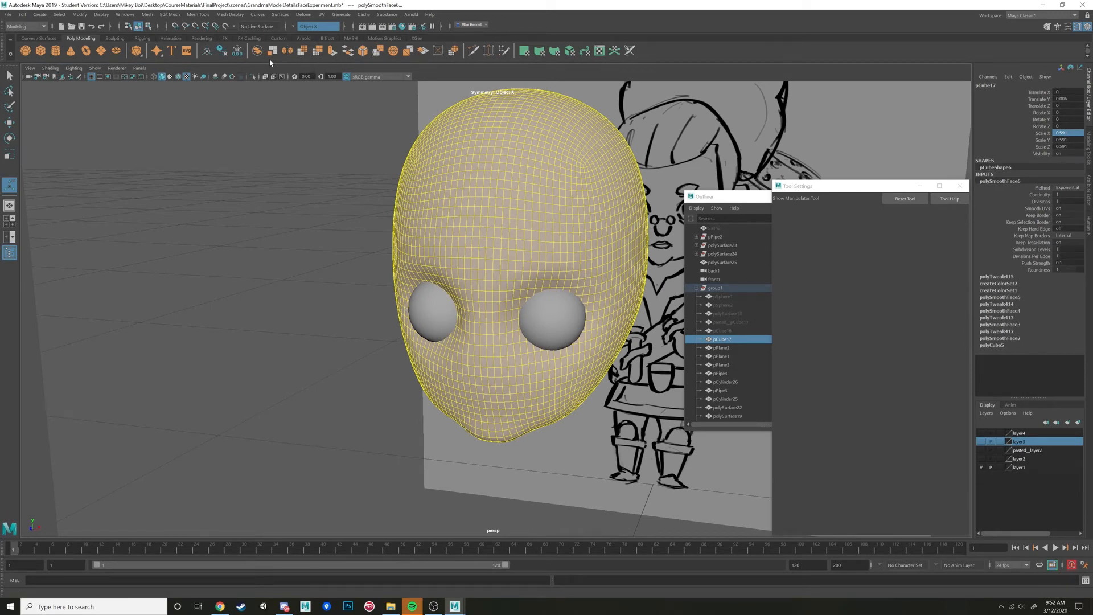
left_click(113, 38)
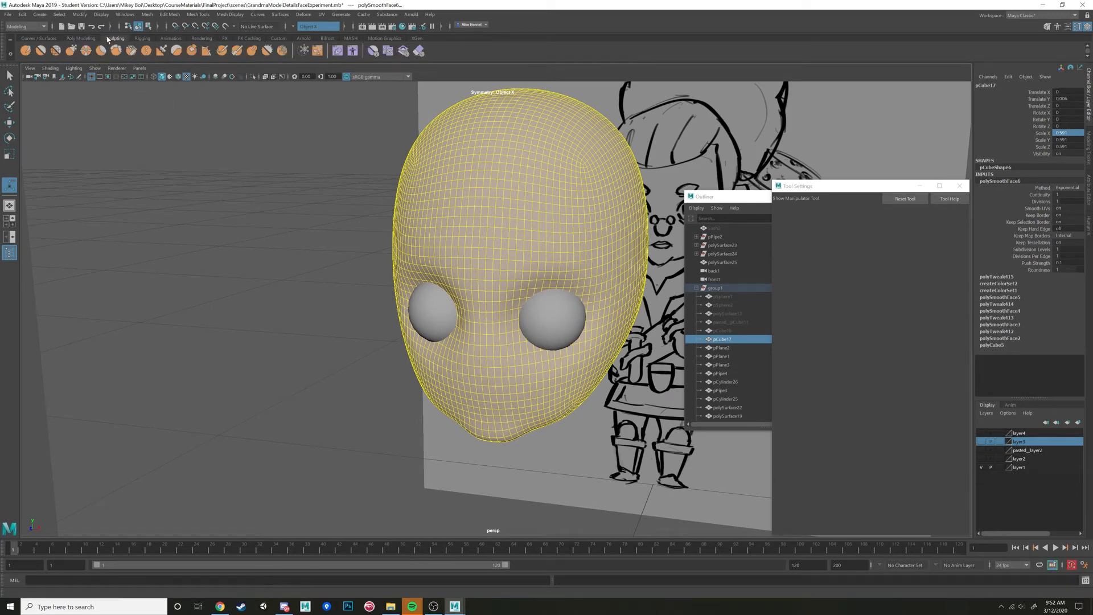
left_click(25, 51)
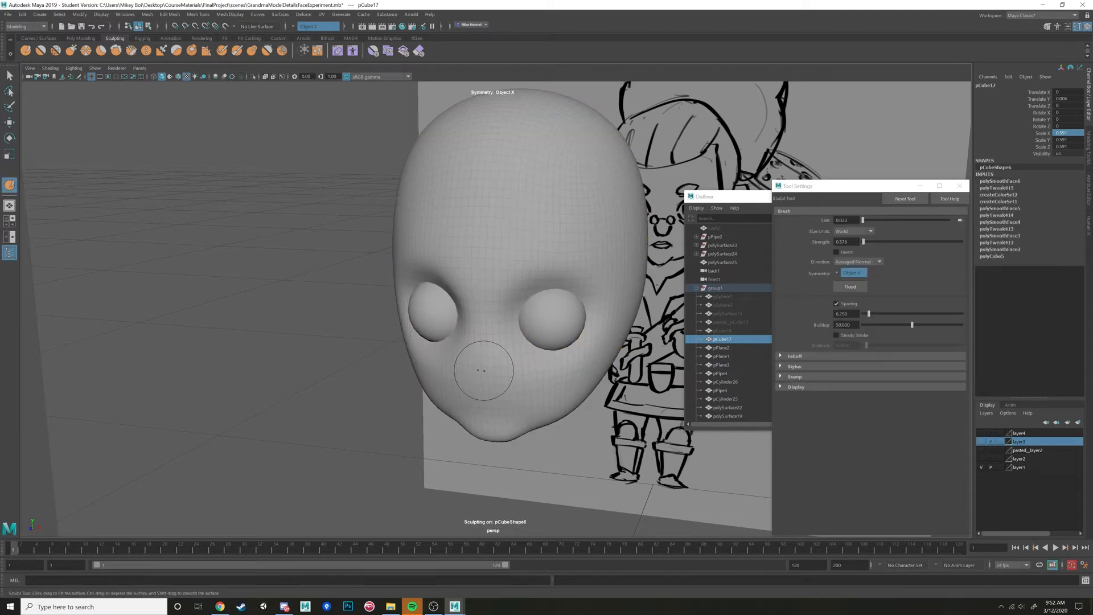
Shrink the Sculpt brush to 0.009 and raise a nose bump on the face, following the front and side reference drawings
left_click_drag(481, 370, 479, 375)
key("space")
key("space")
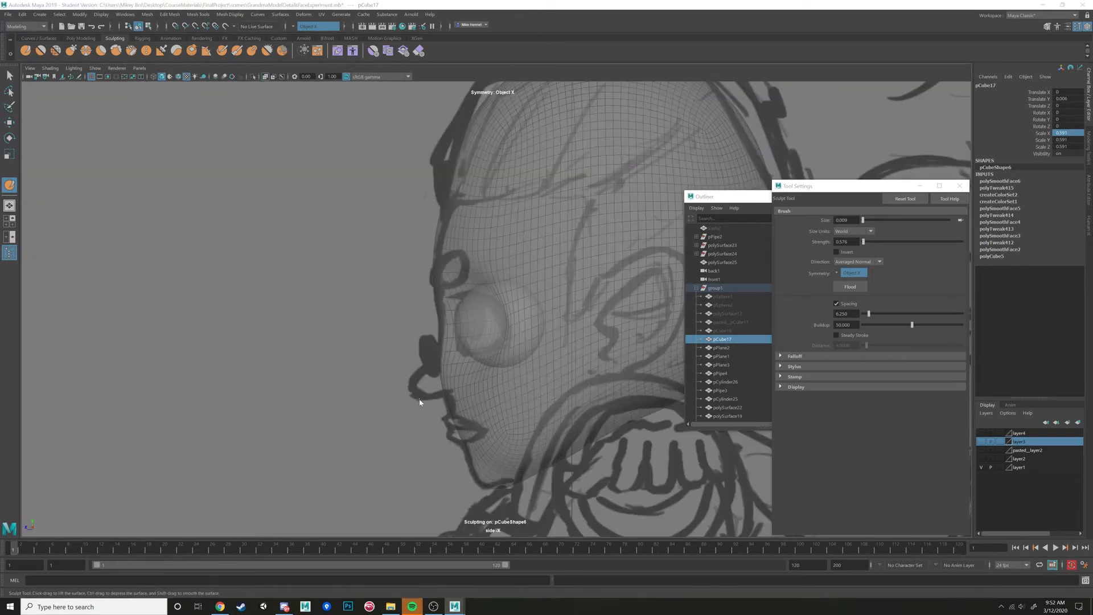
key("space")
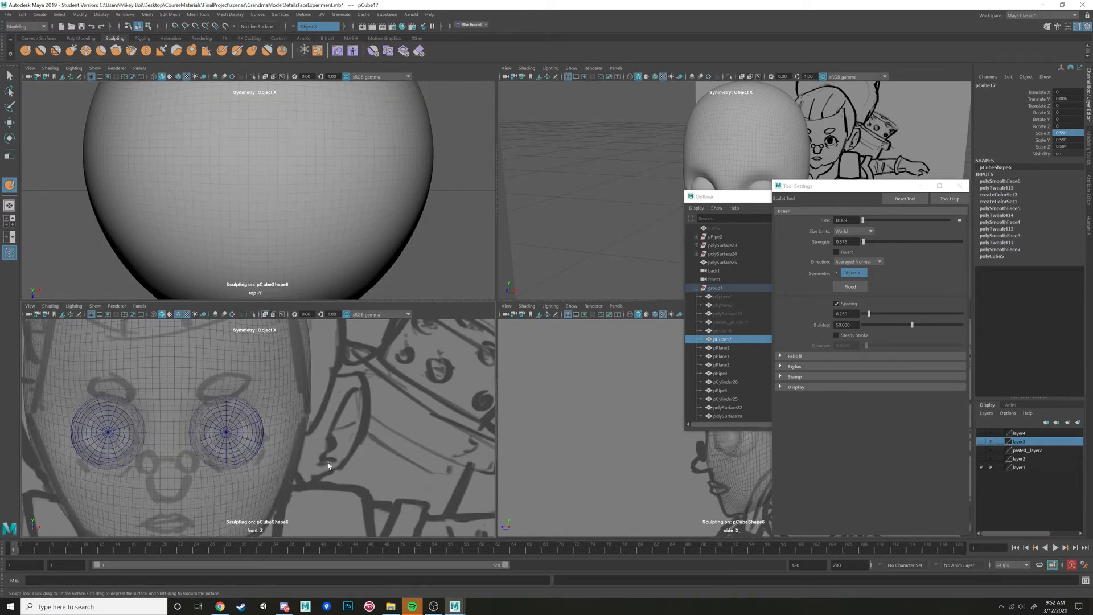
key("space")
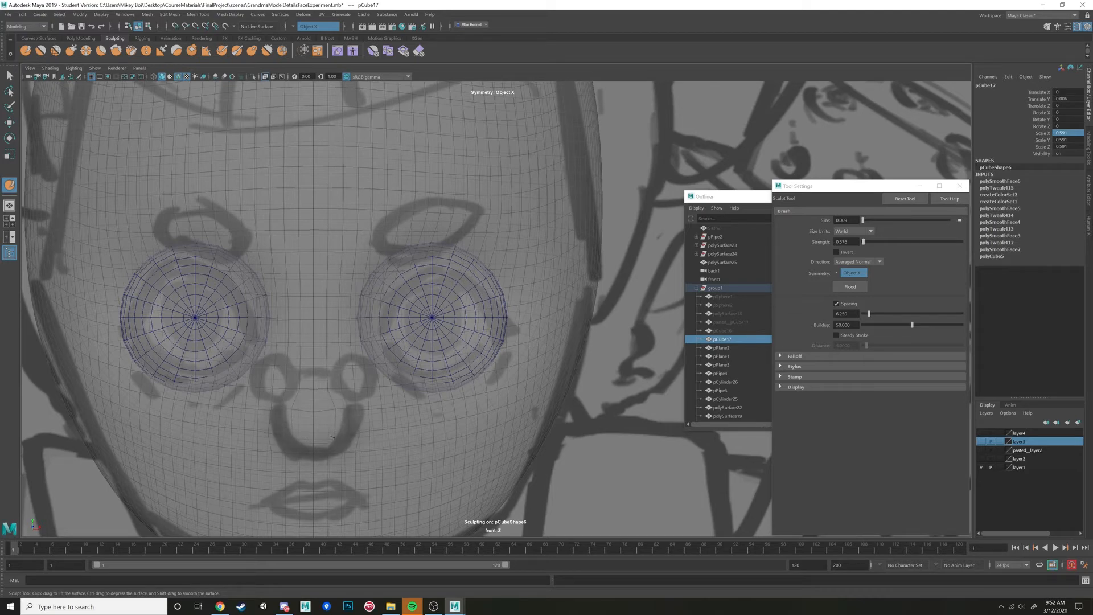
key("space")
key("space")
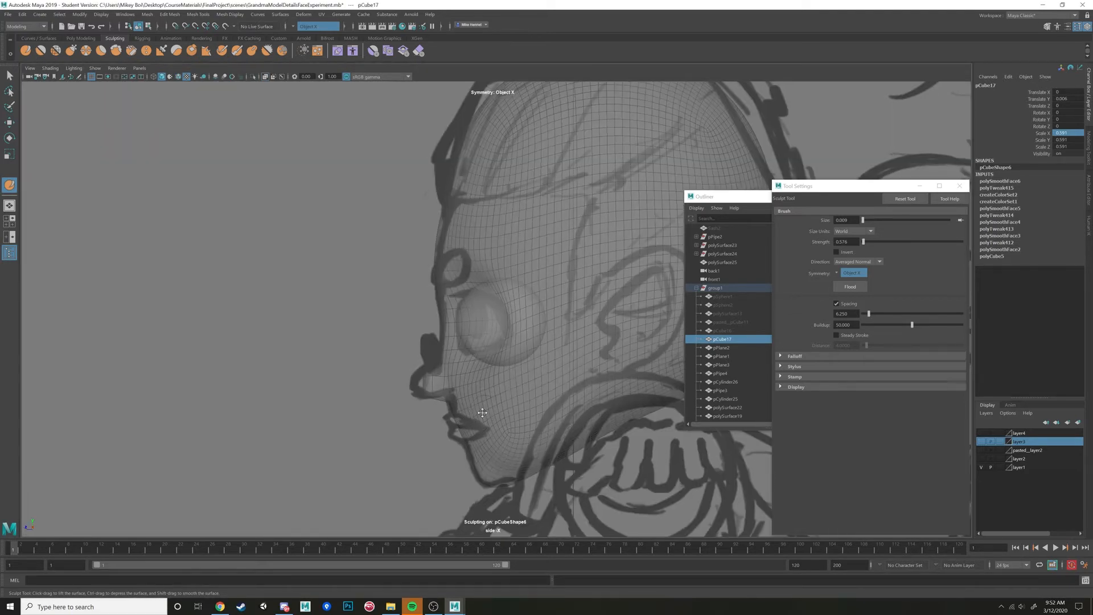
scroll(482, 412, "up", 10)
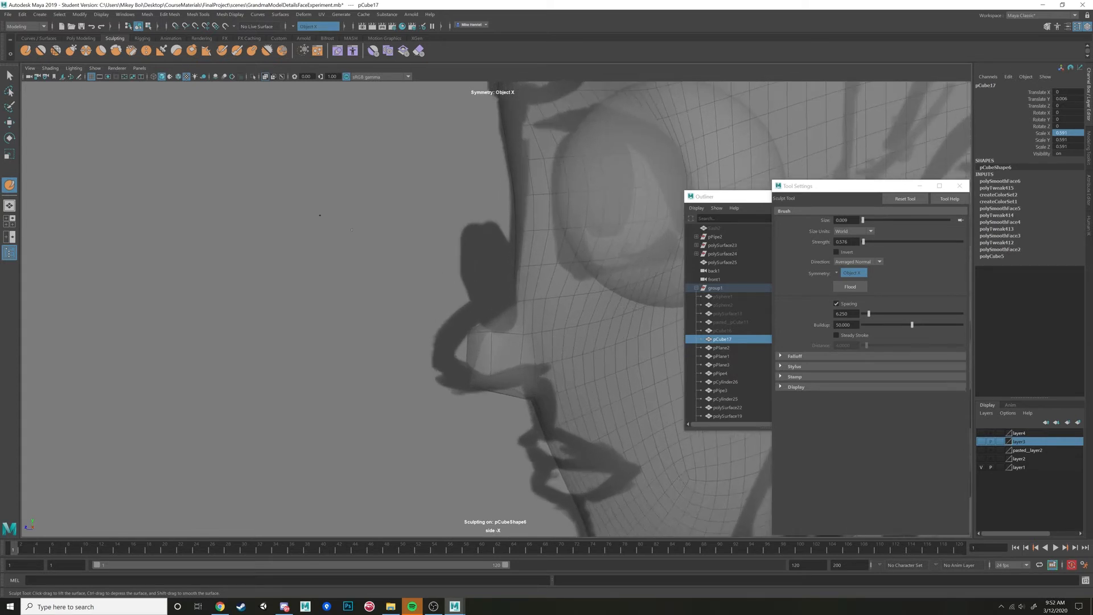
Using the Grab tool with brush size 0.022, pull the nose bridge and tip toward the nose outline in the side drawing
left_click(71, 51)
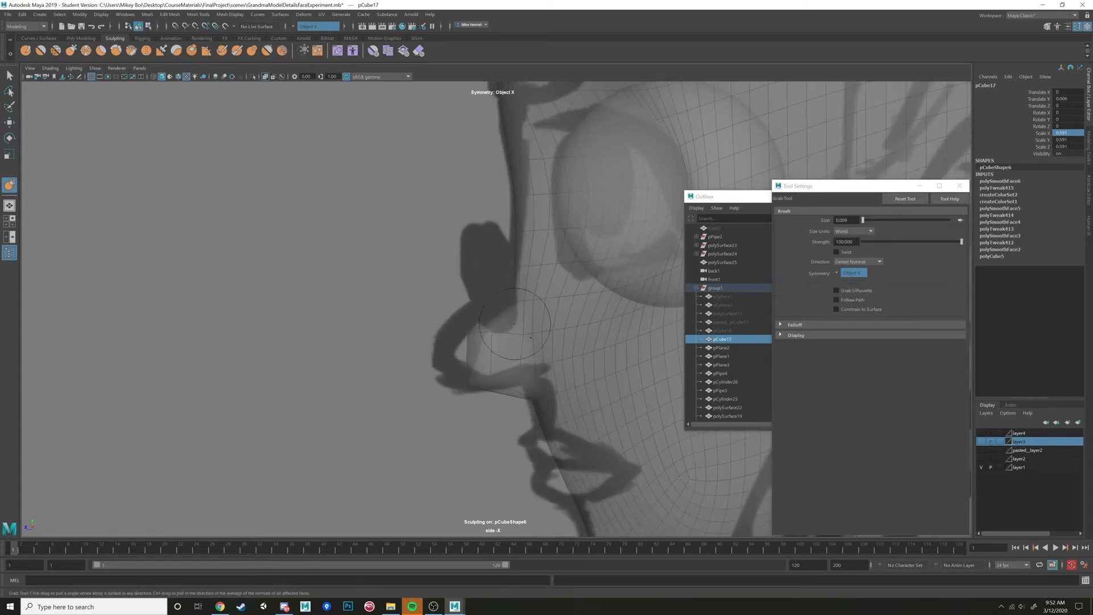
key("b")
mouse_move(484, 324)
left_mouse_down()
mouse_move(510, 336)
mouse_move(482, 331)
mouse_move(503, 298)
mouse_move(513, 302)
mouse_move(501, 300)
left_mouse_up()
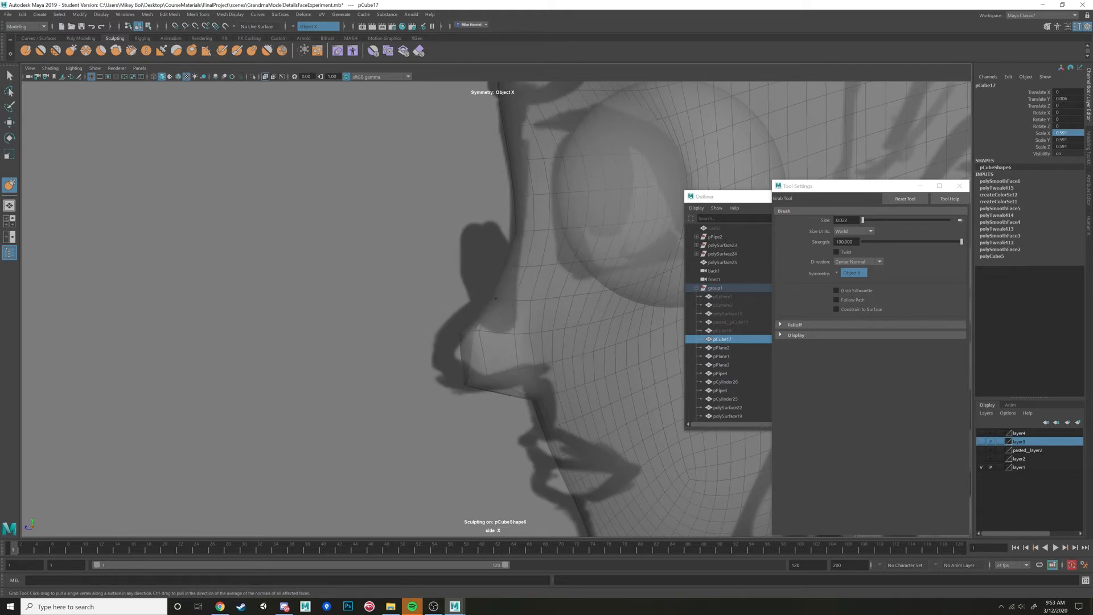
mouse_move(462, 338)
left_mouse_down()
mouse_move(473, 334)
mouse_move(463, 362)
left_mouse_up()
key("space")
key("space")
mouse_move(578, 249)
left_mouse_down("alt")
mouse_move(588, 269)
mouse_move(573, 281)
mouse_move(502, 284)
mouse_move(500, 310)
left_mouse_up("alt")
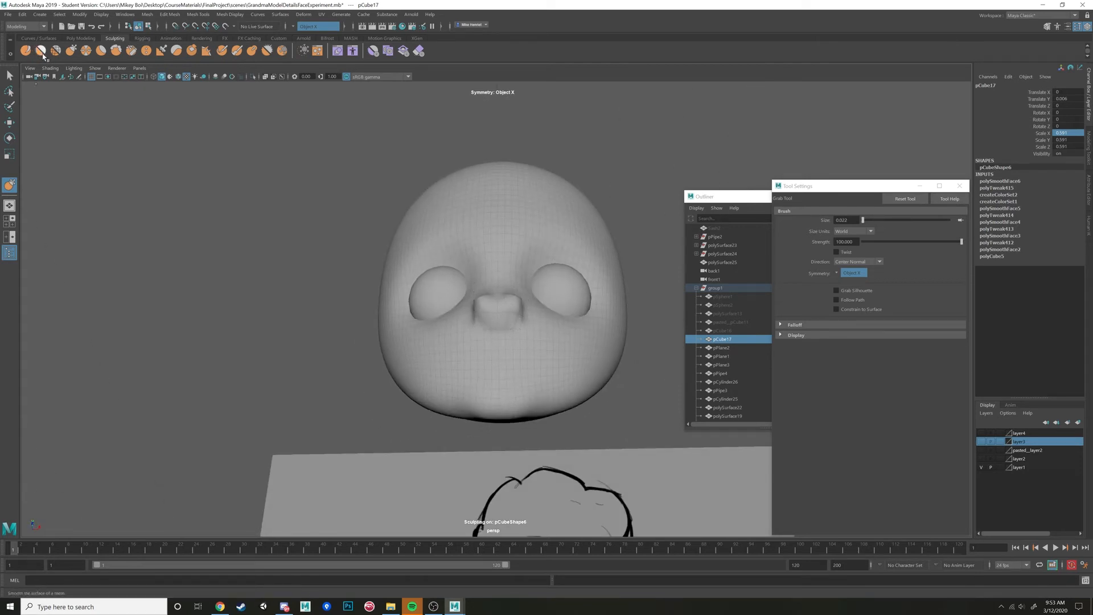
Round out the nose with the Sculpt tool and shape the lower face with the brush size raised to 0.040
left_click(26, 51)
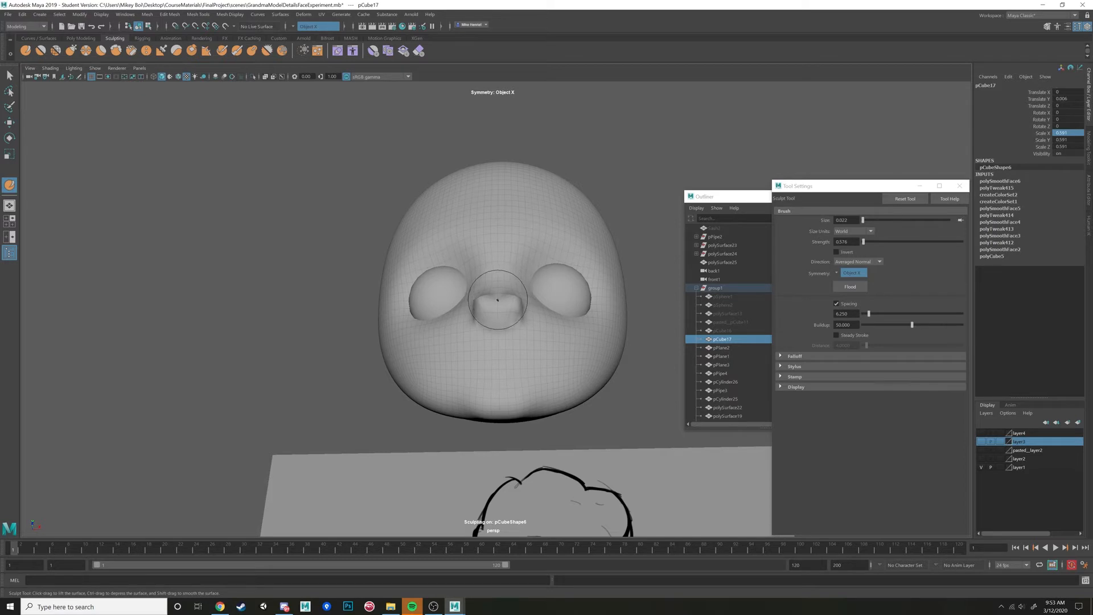
key("b")
mouse_move(496, 298)
left_mouse_down()
mouse_move(505, 235)
mouse_move(480, 366)
mouse_move(488, 377)
mouse_move(430, 369)
mouse_move(450, 364)
mouse_move(444, 399)
mouse_move(439, 381)
mouse_move(418, 382)
mouse_move(472, 369)
mouse_move(567, 389)
left_mouse_up()
middle_click_drag(568, 389, 522, 359, "alt")
mouse_move(518, 352)
left_mouse_down()
mouse_move(530, 337)
mouse_move(490, 320)
left_mouse_up()
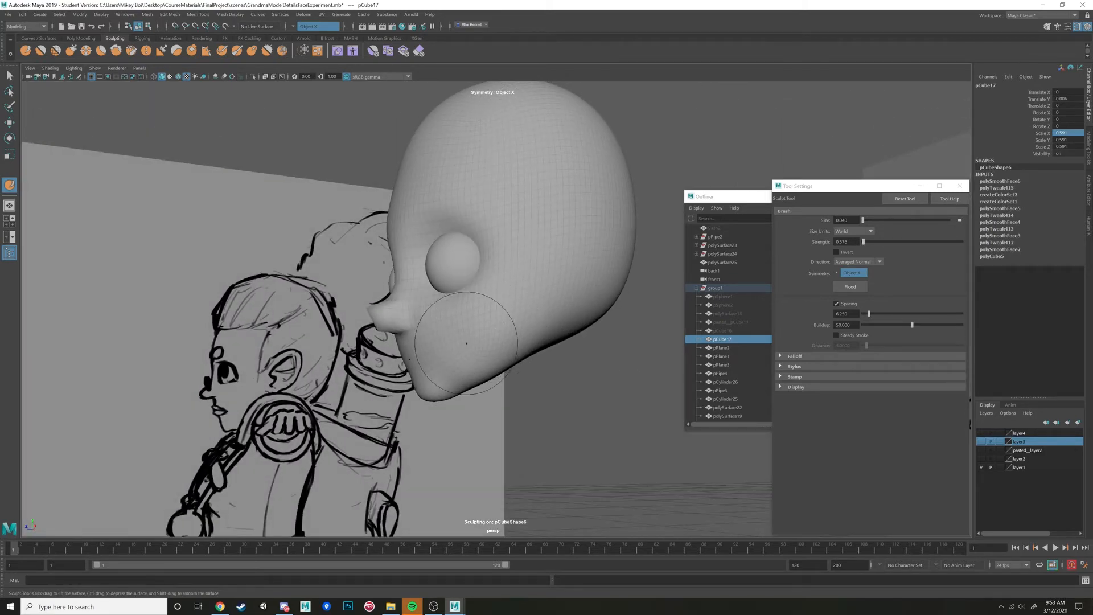
mouse_move(464, 337)
left_mouse_down("alt")
mouse_move(555, 328)
mouse_move(534, 327)
mouse_move(555, 333)
mouse_move(522, 341)
mouse_move(485, 328)
mouse_move(532, 326)
mouse_move(524, 342)
mouse_move(547, 336)
mouse_move(570, 350)
mouse_move(541, 363)
mouse_move(463, 353)
mouse_move(508, 361)
left_mouse_up("alt")
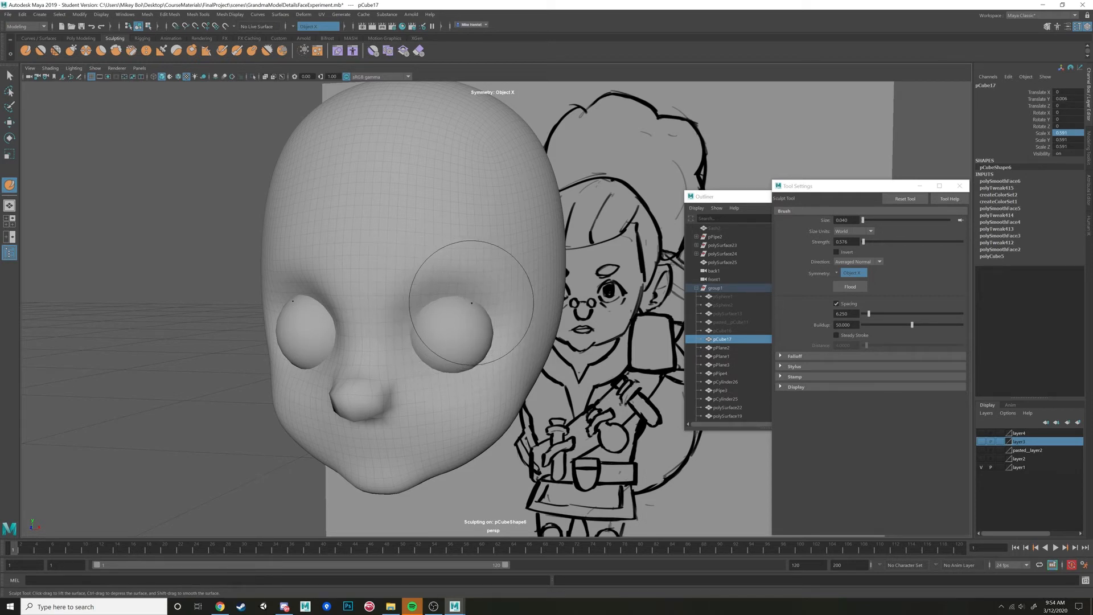
Reduce the Sculpt brush to 0.014 and build up the skin around the inner upper edges of the eye sockets
left_click_drag(493, 303, 454, 297)
left_click_drag(443, 304, 418, 322)
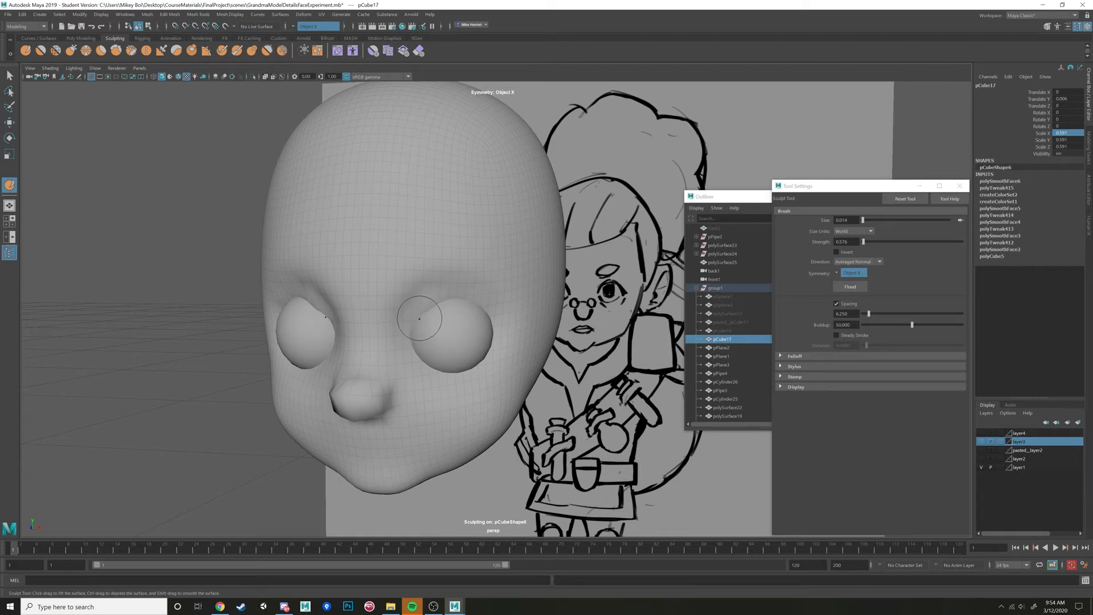
mouse_move(464, 330)
left_mouse_down("alt")
mouse_move(605, 313)
mouse_move(549, 330)
left_mouse_up("alt")
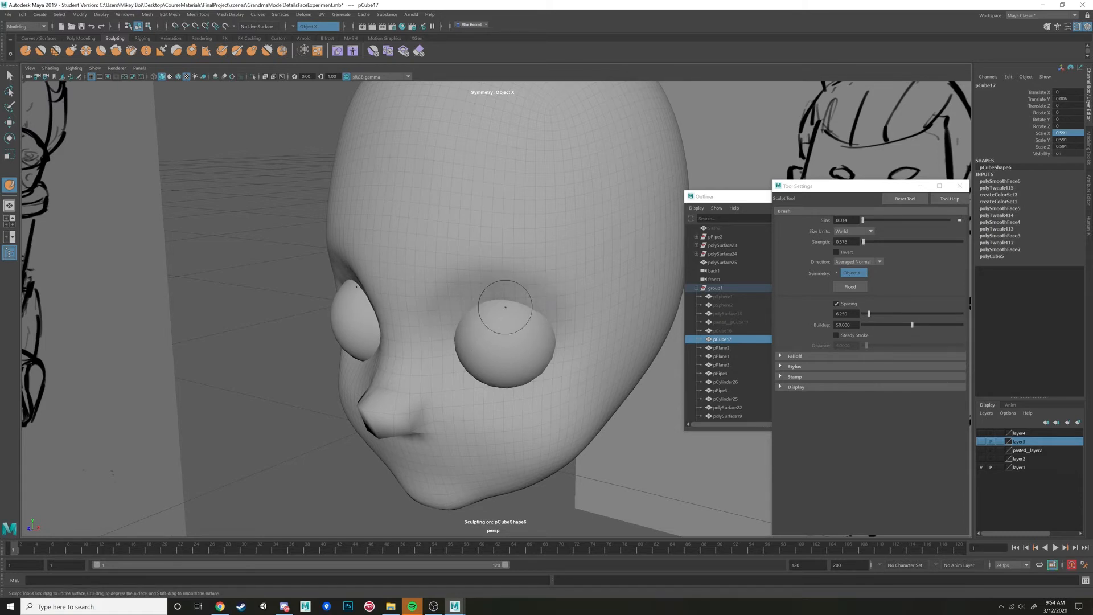
Try deepening the brow above the eye and smoothing the nose, and undo both strokes
mouse_move(504, 307)
left_mouse_down()
mouse_move(458, 326)
mouse_move(511, 302)
mouse_move(499, 307)
left_mouse_up()
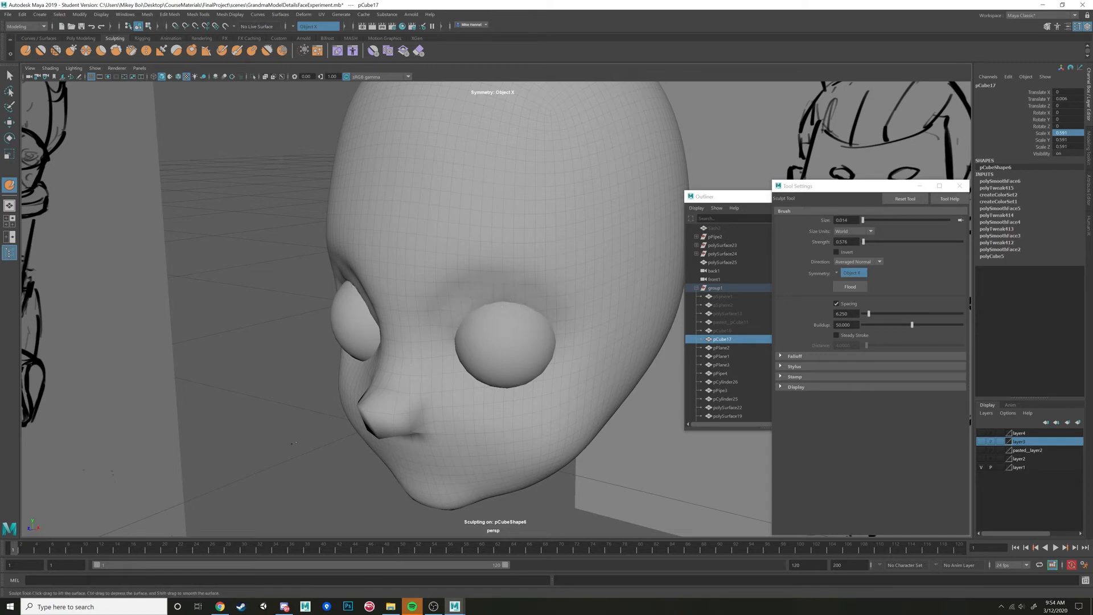
mouse_move(396, 411)
left_mouse_down("shift")
mouse_move(387, 408)
mouse_move(386, 426)
left_mouse_up("shift")
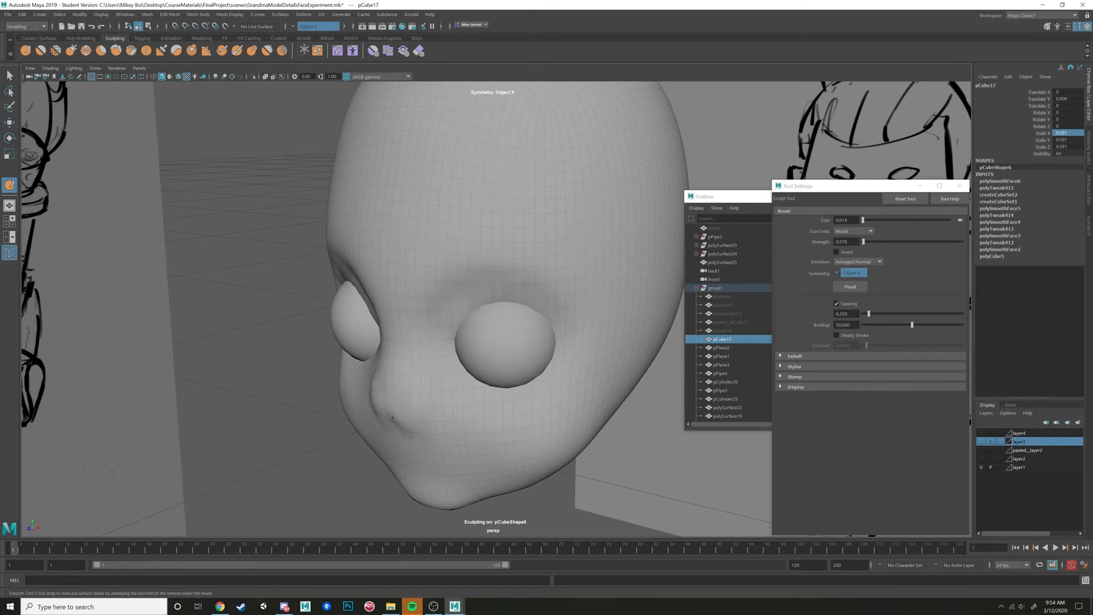
key("ctrl+z")
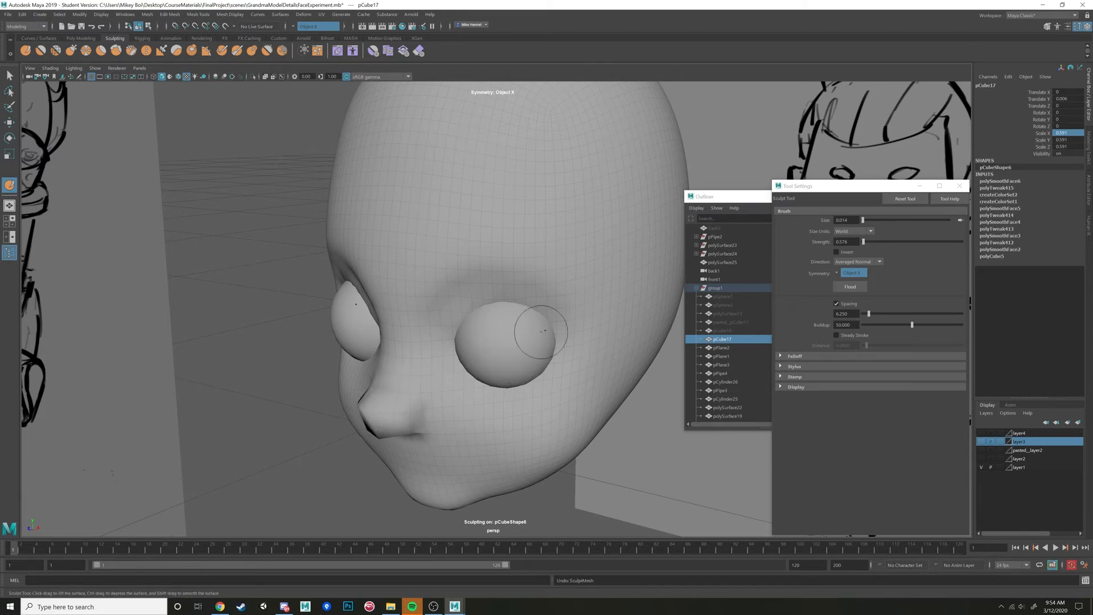
Sculpt the lower eyelids and upper cheeks around both eyeballs, checking the shape from several angles
mouse_move(540, 332)
left_mouse_down("alt")
mouse_move(575, 325)
mouse_move(544, 320)
left_mouse_up("alt")
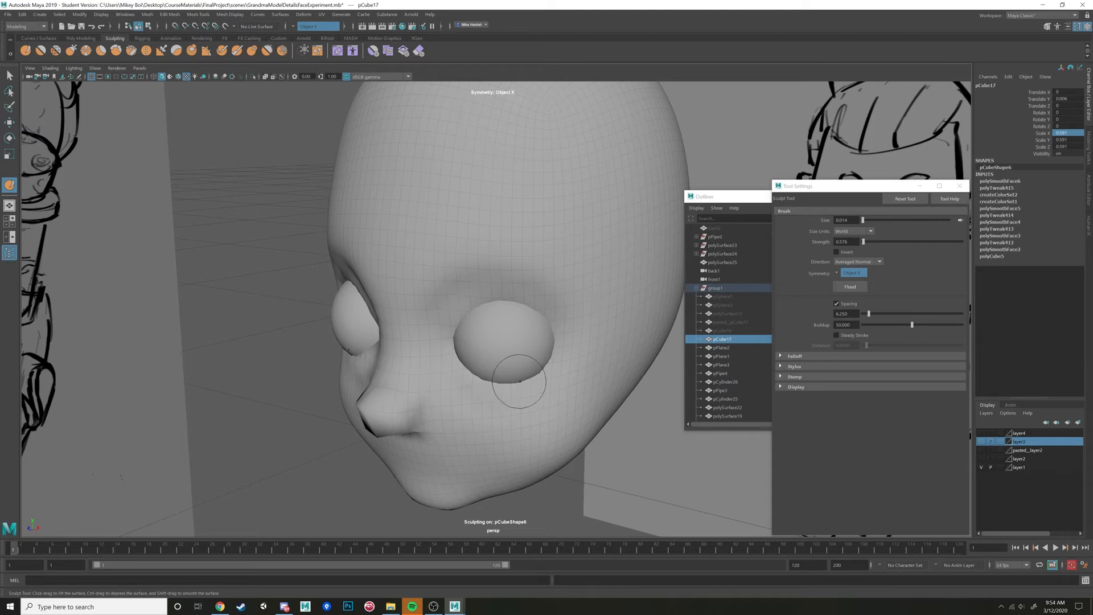
left_click_drag(548, 370, 489, 379, "alt")
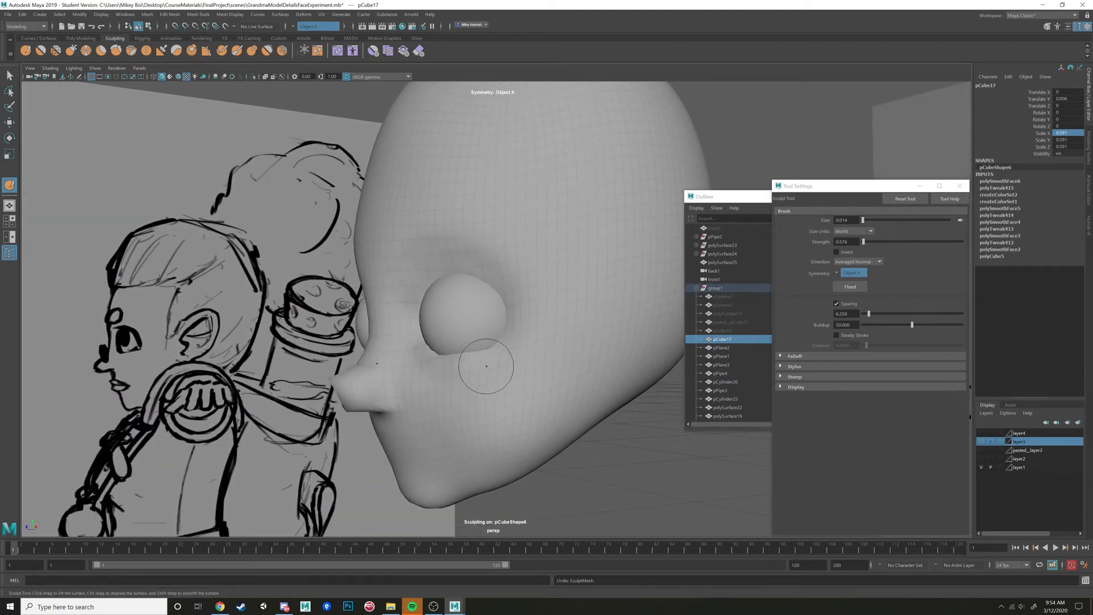
mouse_move(485, 355)
left_mouse_down("alt")
mouse_move(501, 365)
mouse_move(488, 398)
left_mouse_up("alt")
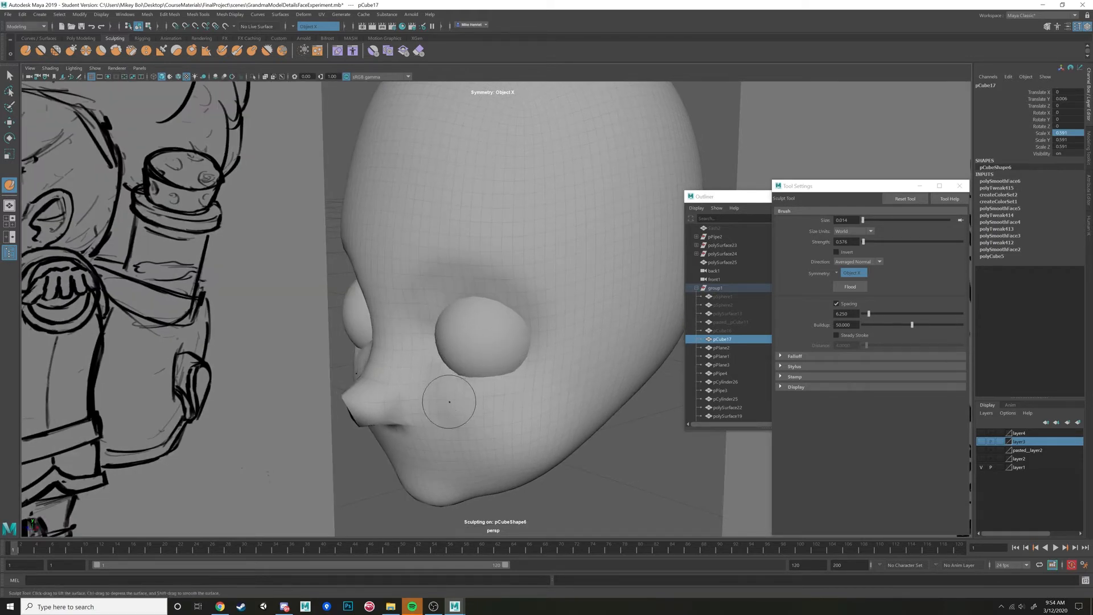
left_click_drag(462, 411, 437, 382, "alt")
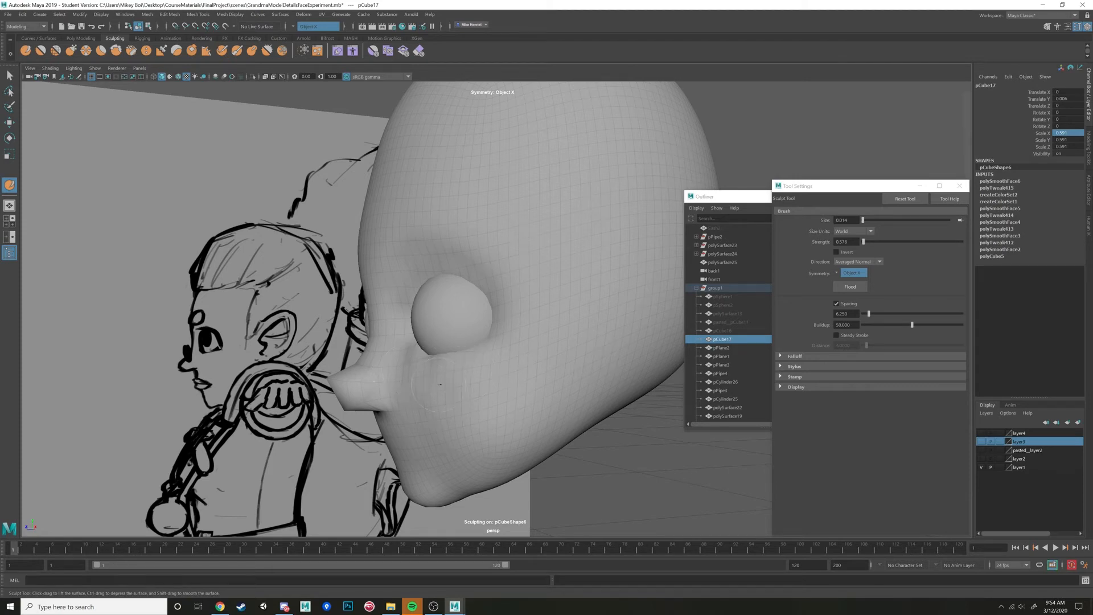
mouse_move(441, 385)
left_mouse_down("alt")
mouse_move(501, 378)
mouse_move(479, 379)
mouse_move(487, 397)
mouse_move(398, 383)
mouse_move(589, 385)
mouse_move(501, 390)
mouse_move(488, 403)
left_mouse_up("alt")
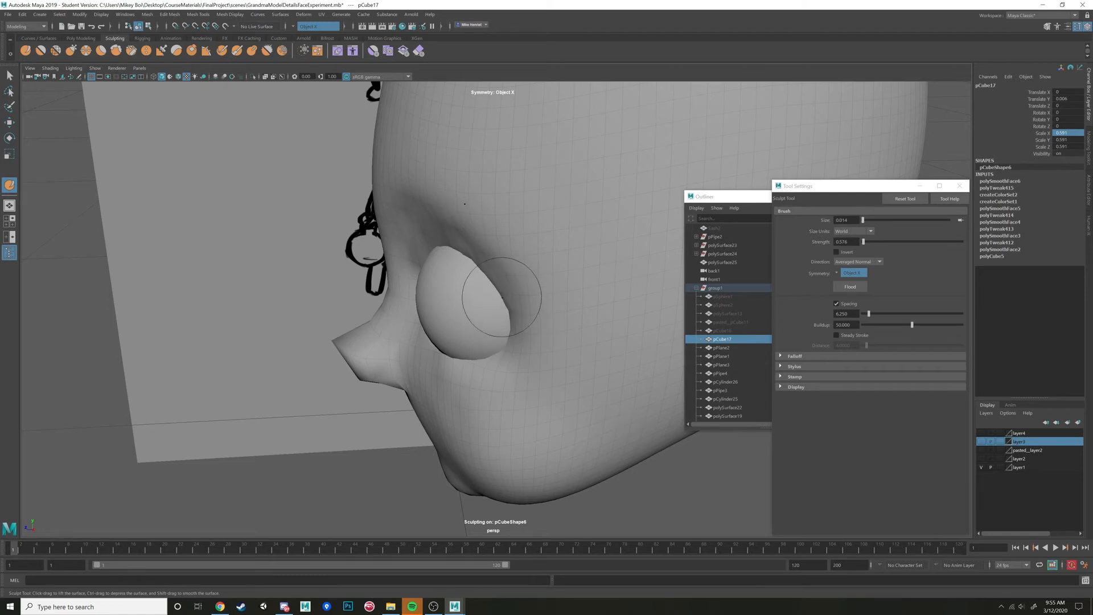
Try sculpting and smoothing a brow ridge above the eye sockets, and undo the strokes
mouse_move(491, 273)
left_mouse_down("alt")
mouse_move(522, 286)
mouse_move(625, 201)
left_mouse_up("alt")
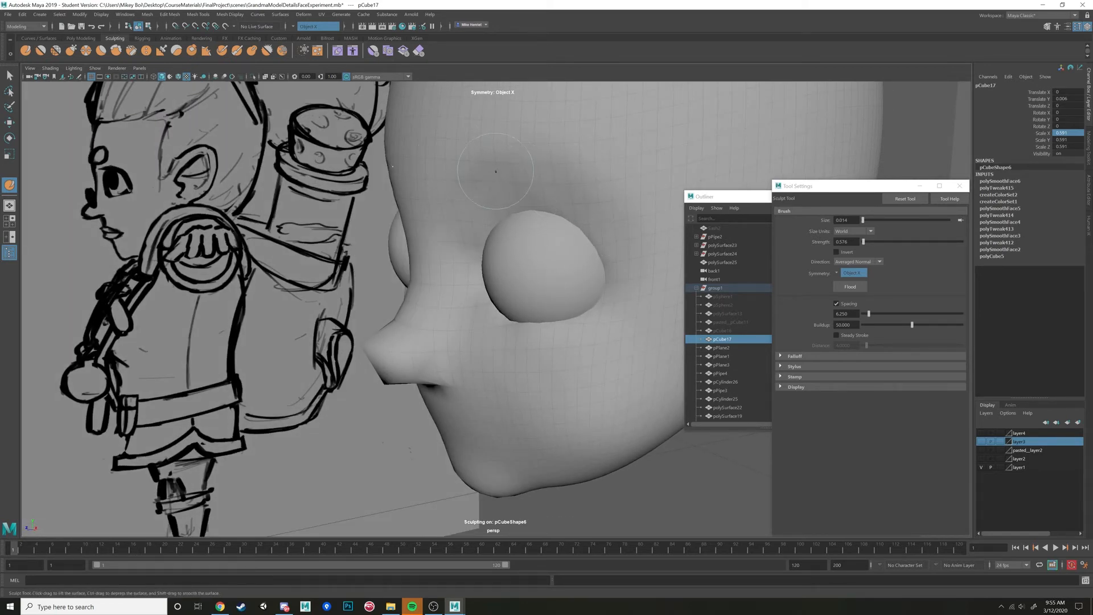
mouse_move(496, 171)
left_mouse_down("alt")
mouse_move(453, 191)
mouse_move(593, 214)
mouse_move(534, 183)
left_mouse_up("alt")
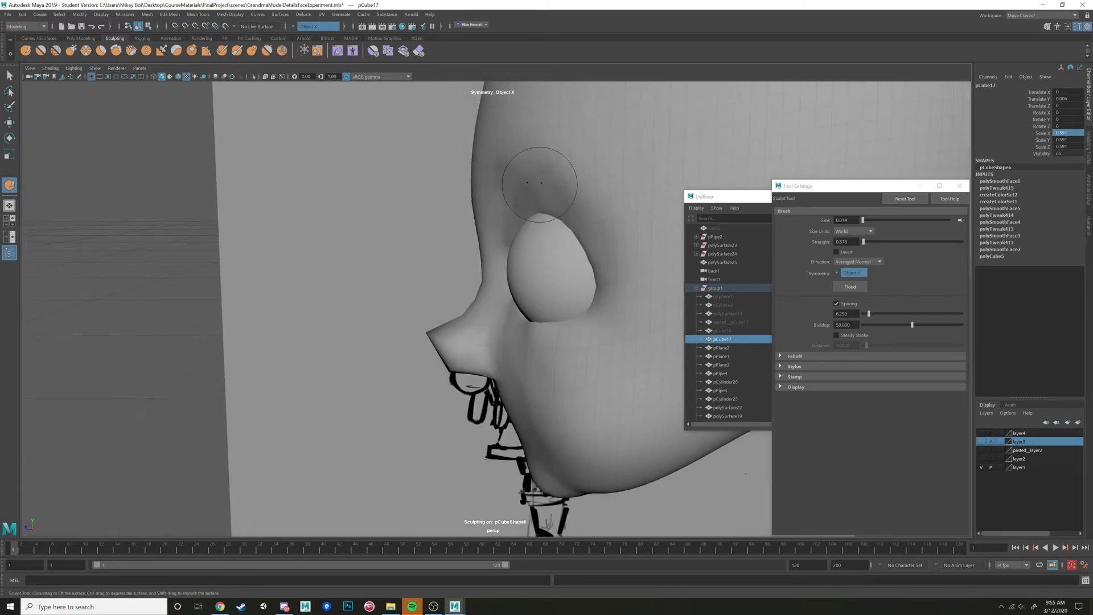
key("shift")
mouse_move(503, 209)
left_mouse_down("alt")
mouse_move(623, 208)
mouse_move(541, 190)
mouse_move(615, 212)
mouse_move(536, 228)
left_mouse_up("alt")
key("ctrl+a")
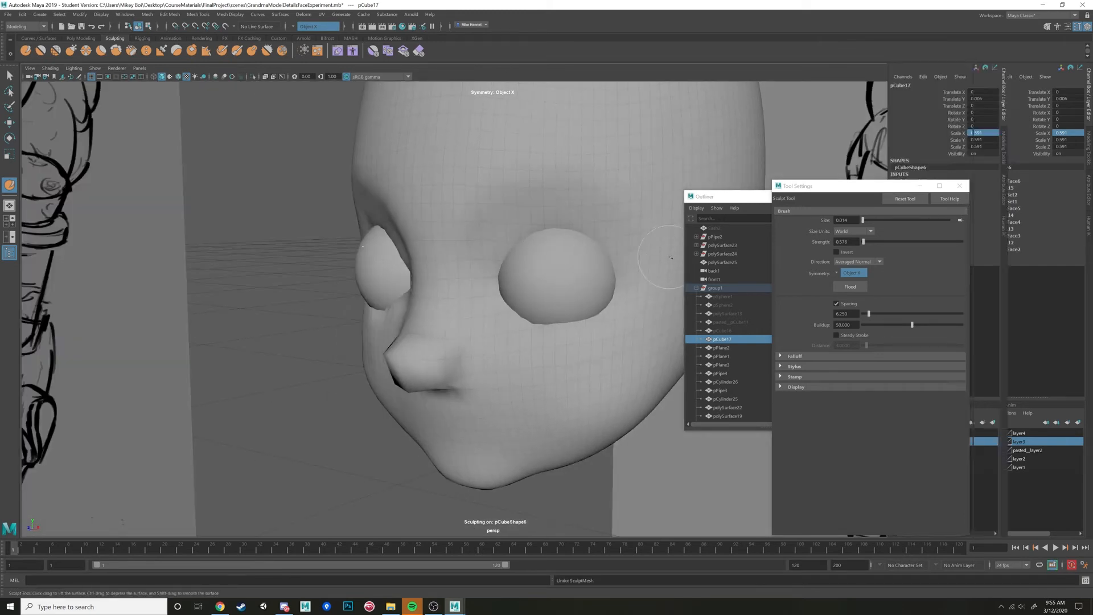
key("ctrl+z")
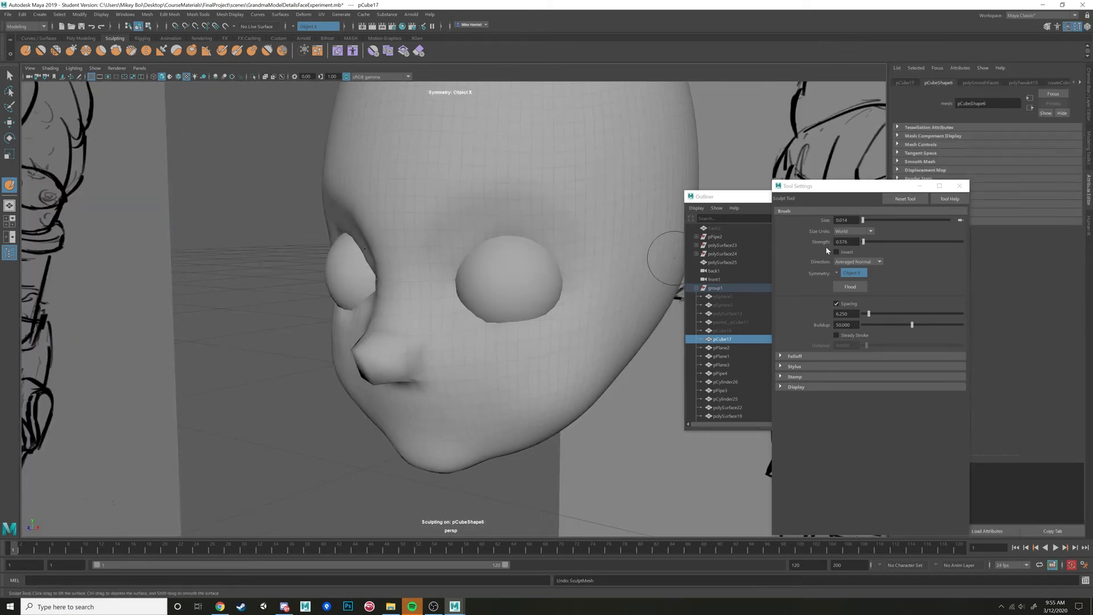
Lower the Sculpt tool's strength to 0.268 and sculpt a softer brow ridge above the eye sockets
left_click(863, 242)
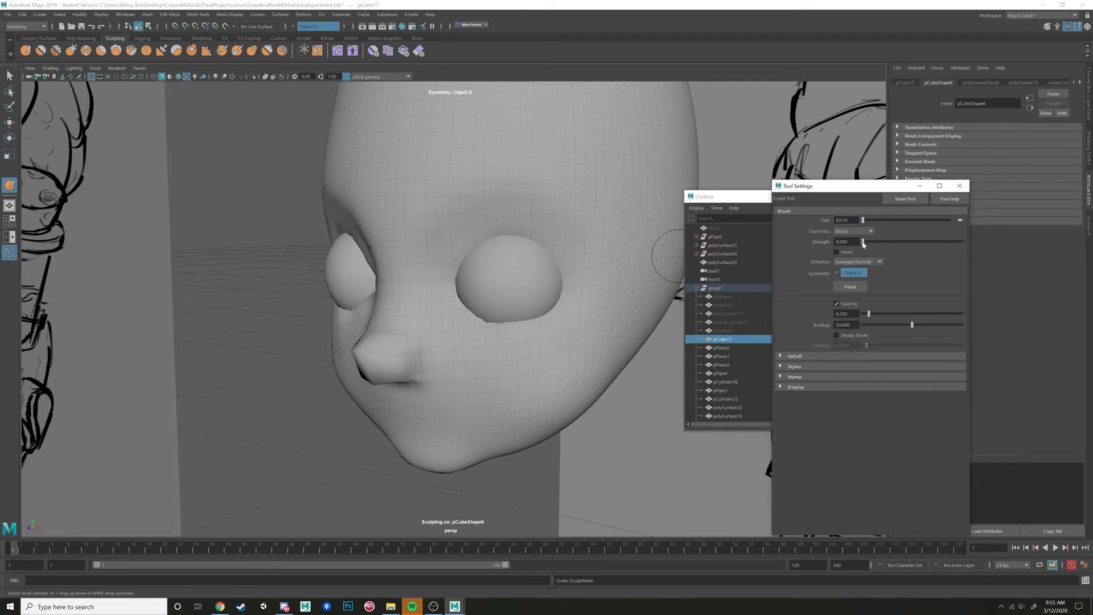
left_click_drag(429, 223, 405, 234, "alt")
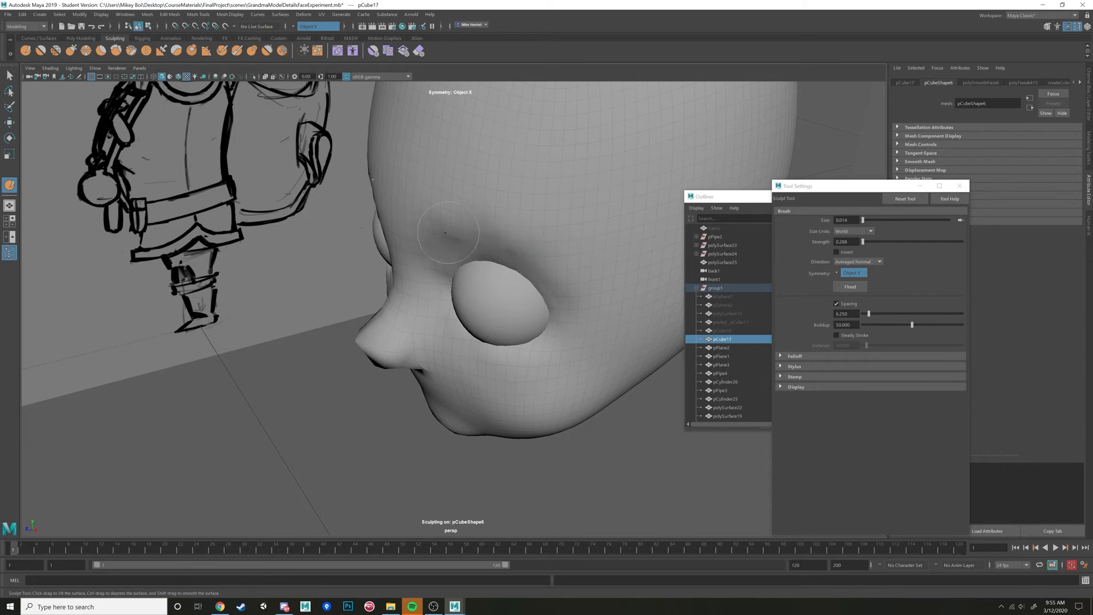
mouse_move(440, 234)
left_mouse_down("alt")
mouse_move(512, 235)
mouse_move(518, 218)
left_mouse_up("alt")
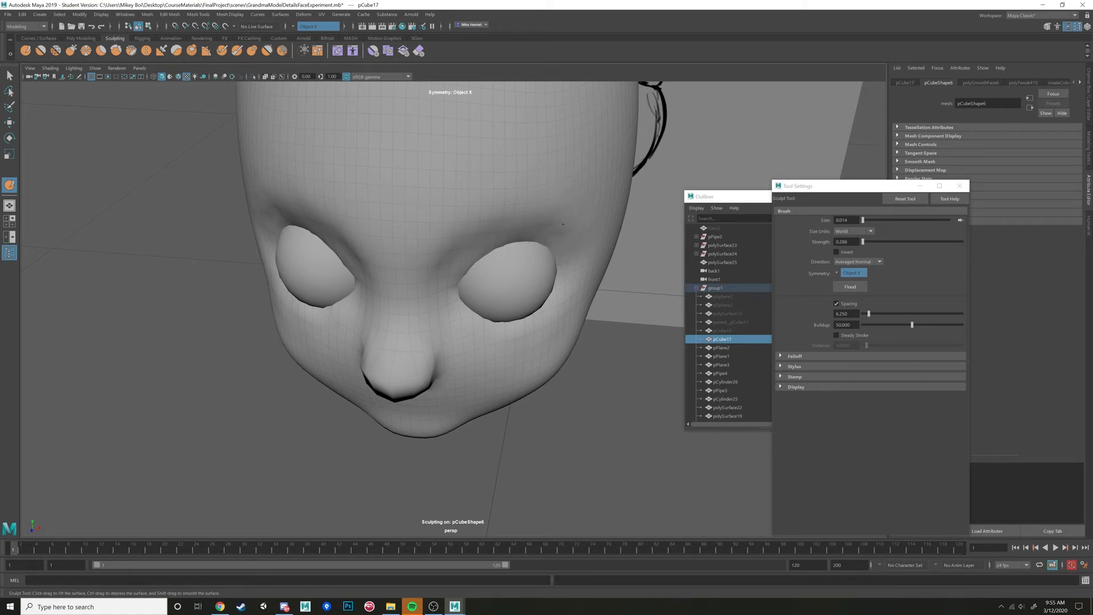
mouse_move(576, 227)
left_mouse_down("alt")
mouse_move(471, 199)
mouse_move(664, 305)
mouse_move(525, 276)
mouse_move(490, 280)
mouse_move(615, 347)
mouse_move(564, 311)
left_mouse_up("alt")
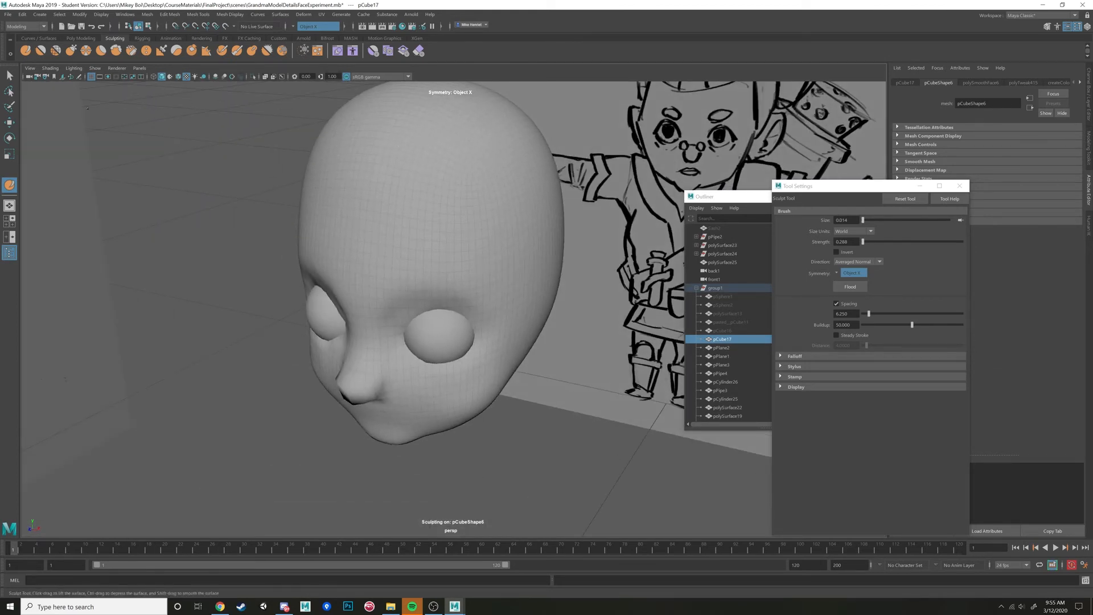
Create a polygon cube and scale it down uniformly to about the size of the head
left_click(80, 38)
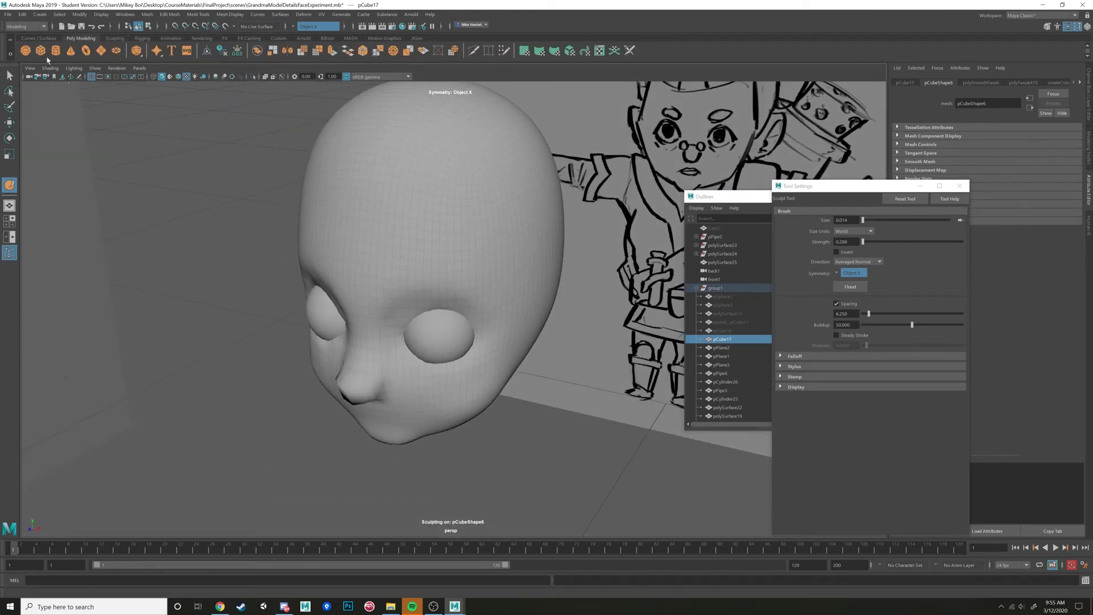
left_click(41, 51)
scroll(361, 271, "down", 8)
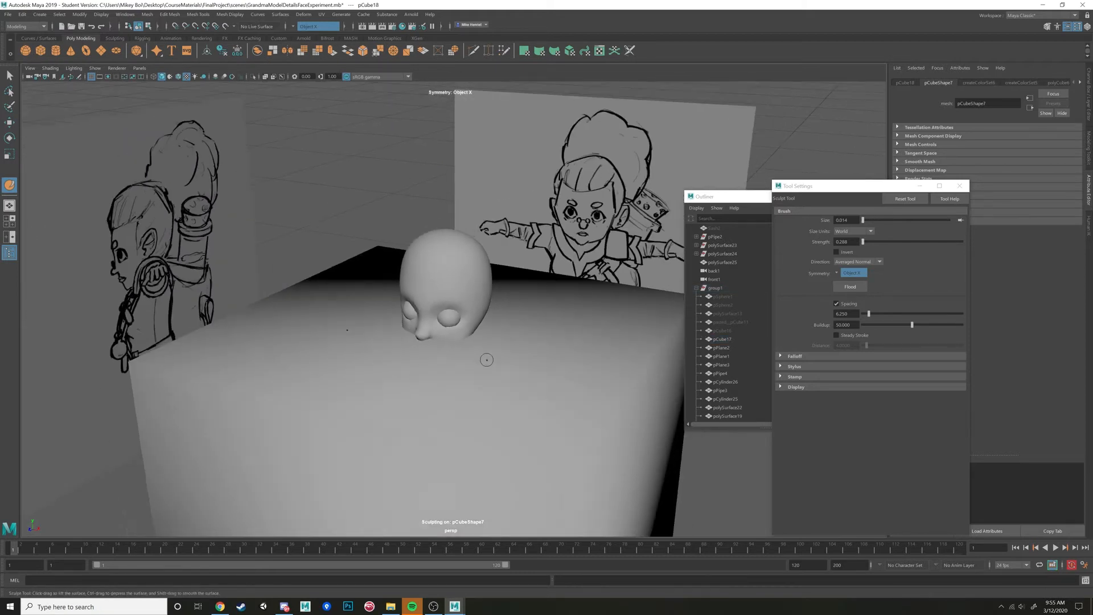
key("w")
key("r")
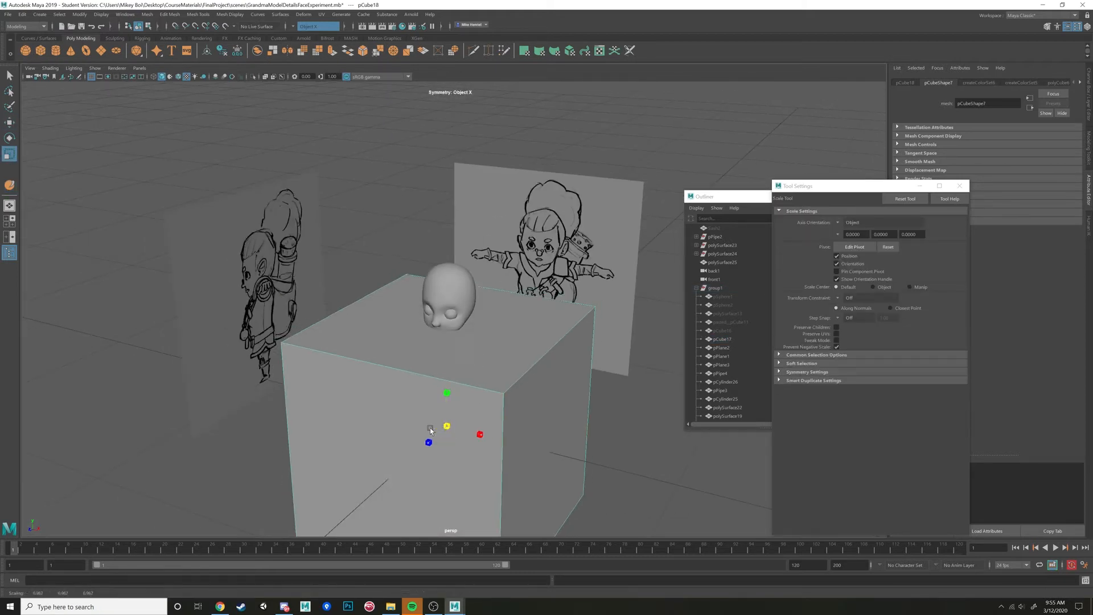
left_click_drag(429, 428, 454, 442)
left_click_drag(473, 407, 499, 296)
Flatten the cube into a thin slab and shorten it to roughly the size of an ear
key("e")
left_click_drag(510, 380, 483, 378, "alt")
key("r")
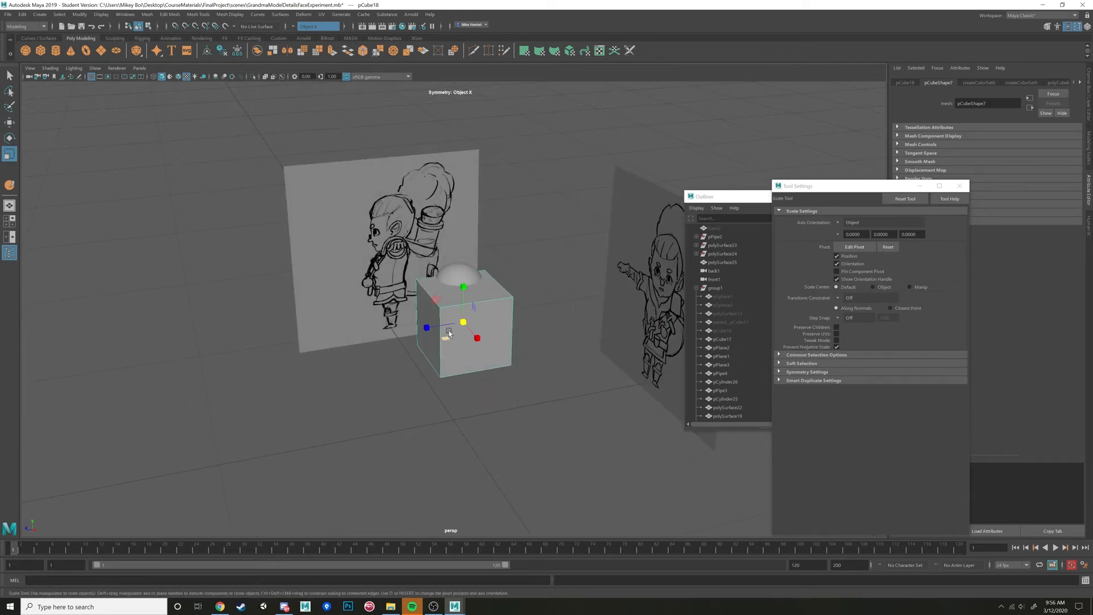
left_click_drag(429, 323, 455, 325)
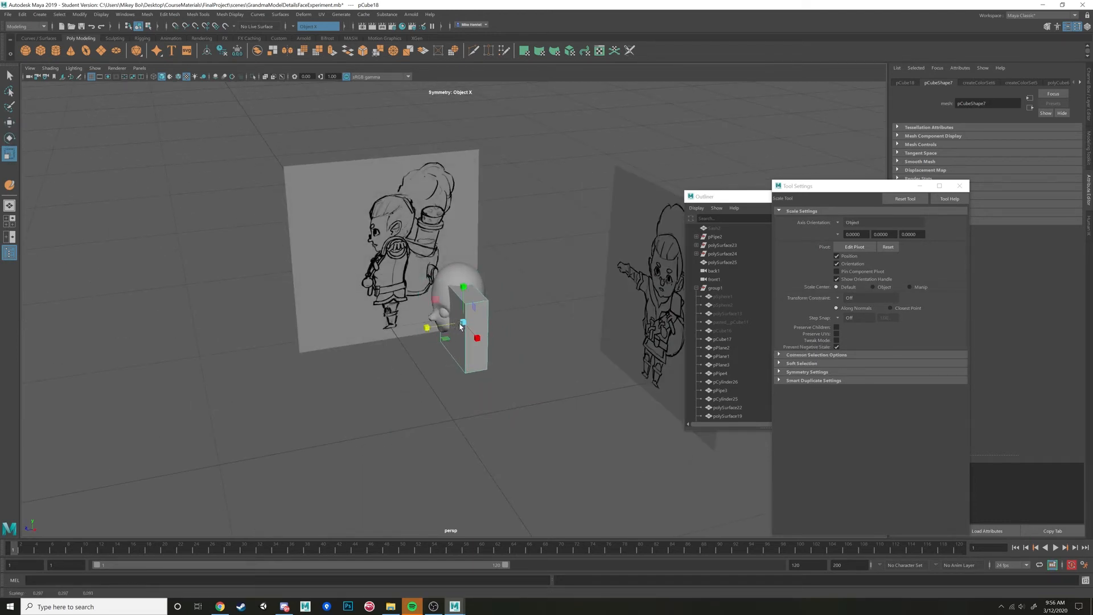
mouse_move(464, 287)
left_mouse_down()
mouse_move(473, 333)
mouse_move(460, 323)
mouse_move(473, 291)
left_mouse_up()
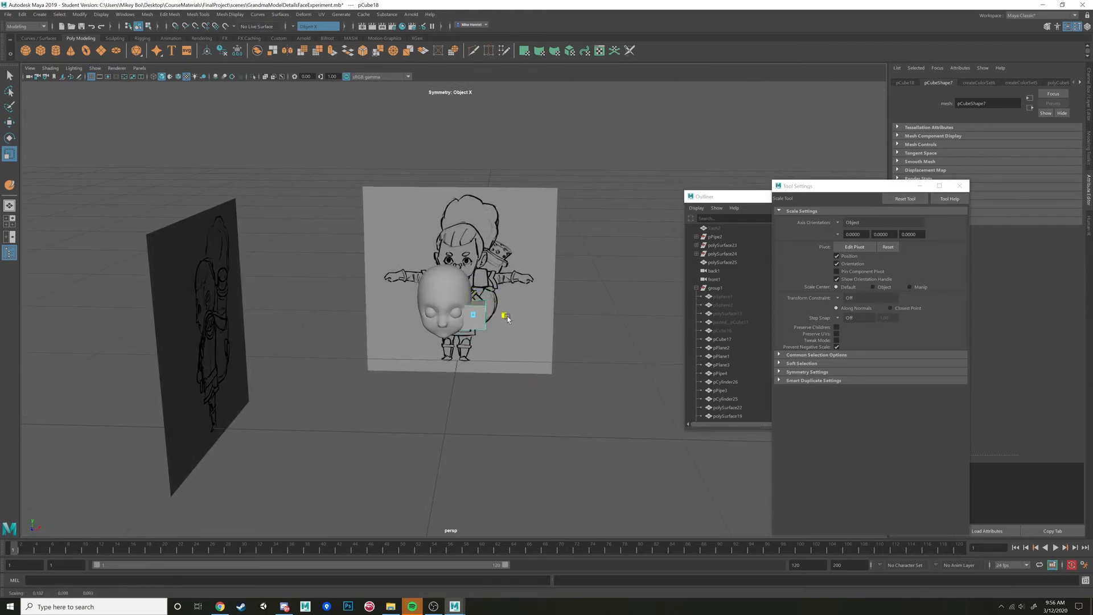
Rotate the slab at an angle to the head and move it beside the head where the ear belongs
key("e")
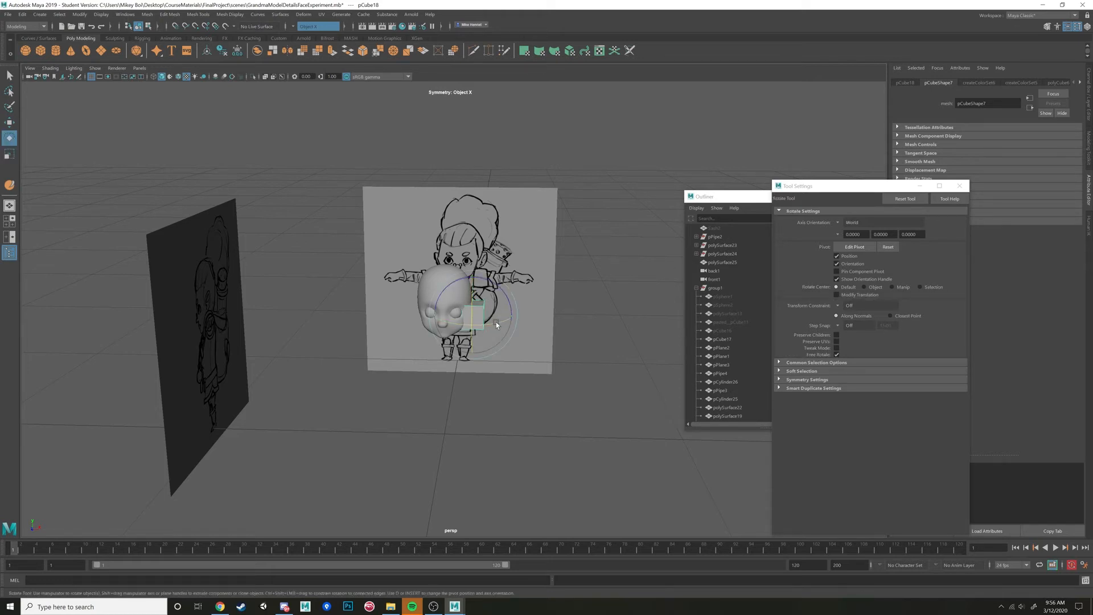
mouse_move(504, 323)
left_mouse_down()
mouse_move(450, 350)
mouse_move(438, 343)
mouse_move(466, 308)
mouse_move(443, 322)
mouse_move(445, 352)
mouse_move(432, 312)
mouse_move(453, 295)
left_mouse_up()
key("r")
key("w")
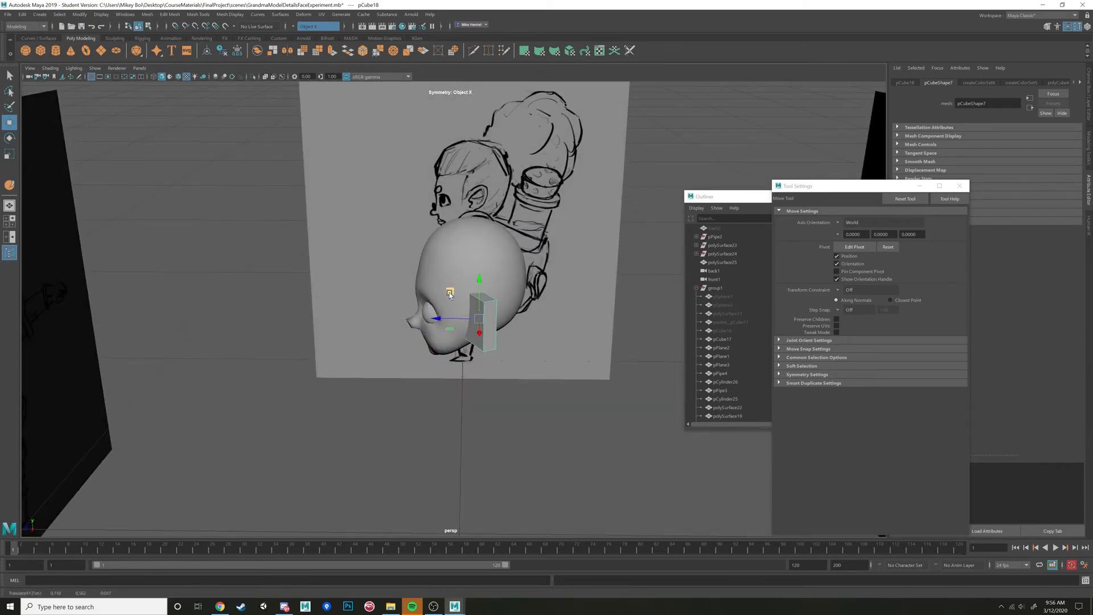
In the side view, turn the slab further and shift it along the depth axis over the drawn ear
key("space")
key("space")
scroll(563, 398, "up", 5)
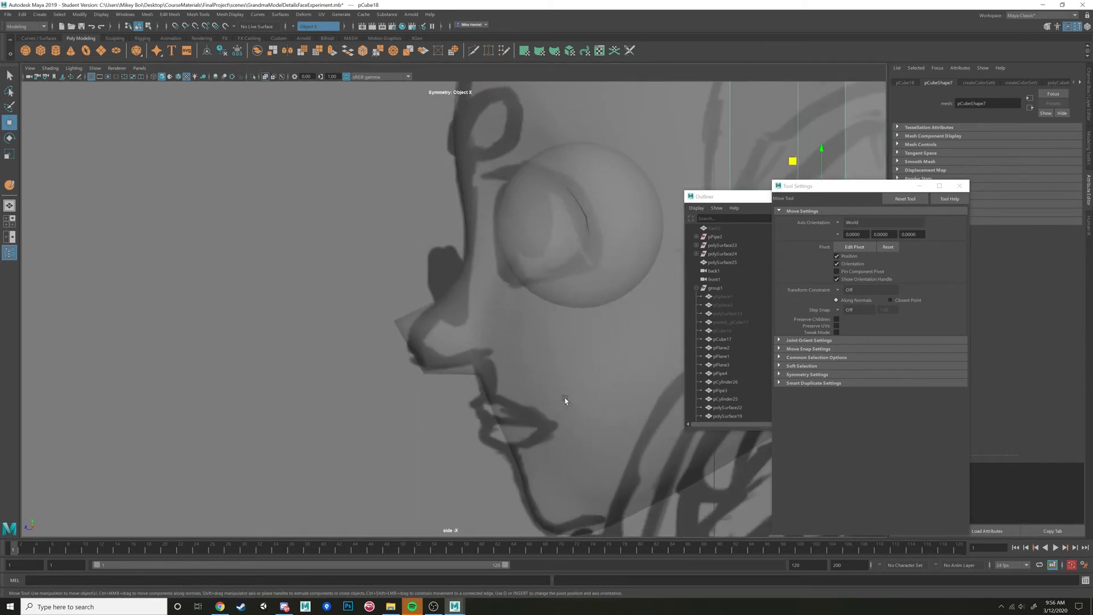
middle_click_drag(563, 399, 332, 429, "alt")
scroll(332, 430, "up", 2)
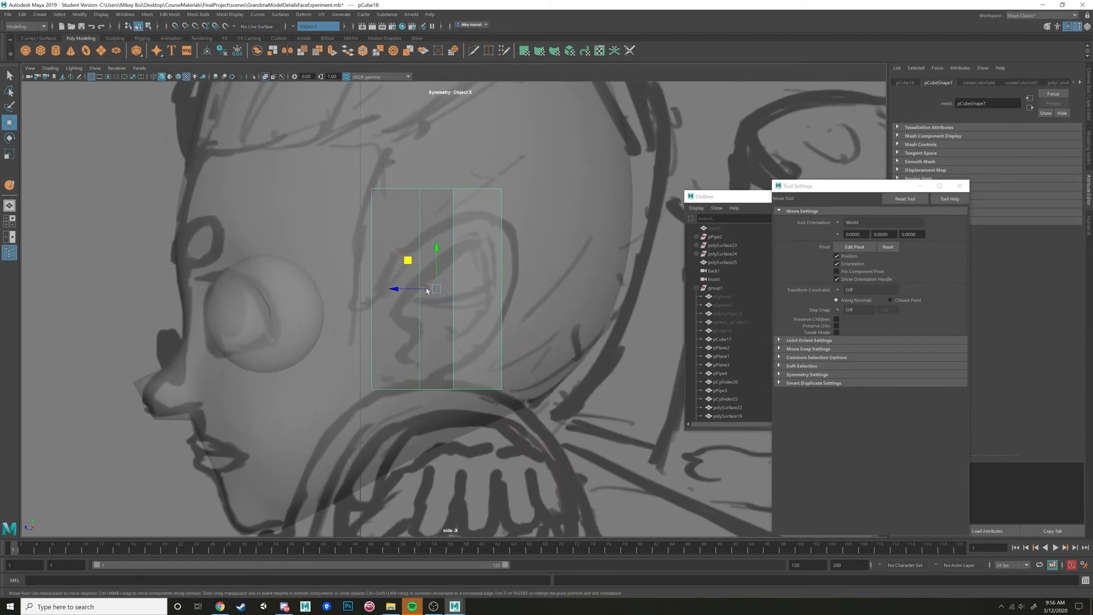
key("e")
left_click_drag(459, 280, 470, 289)
key("w")
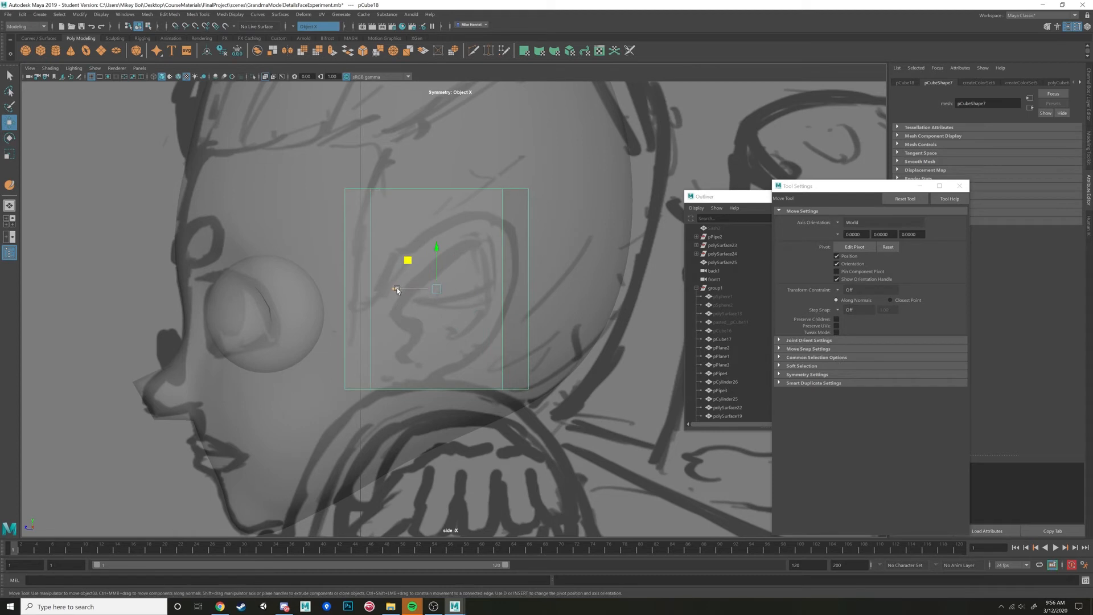
left_click_drag(397, 291, 419, 289)
key("r")
In the front view, lower the slab and reduce its height to match the ear in the reference drawing
key("space")
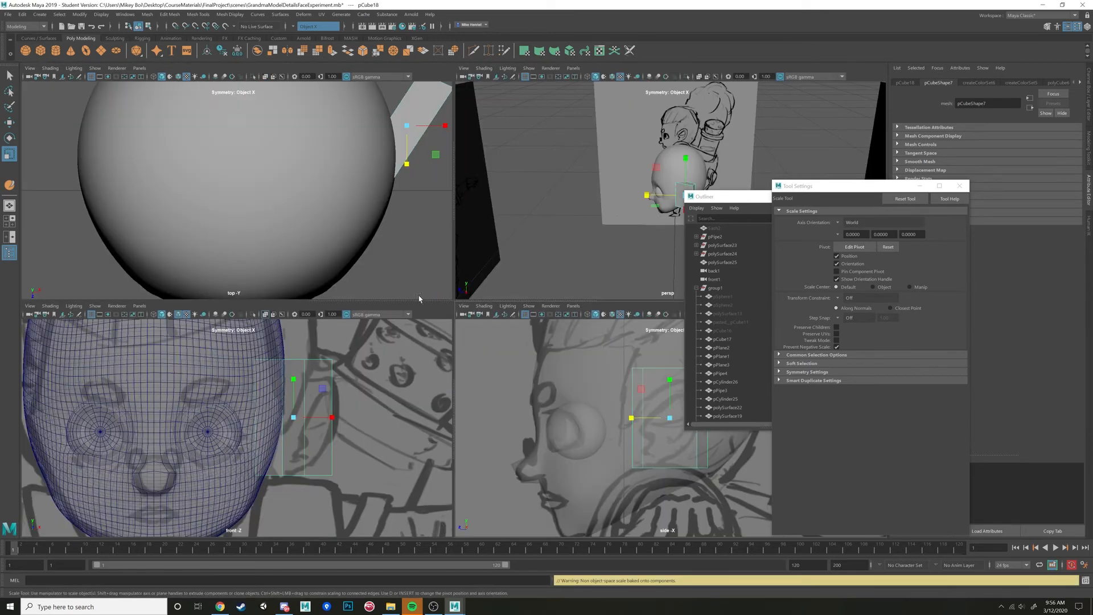
key("space")
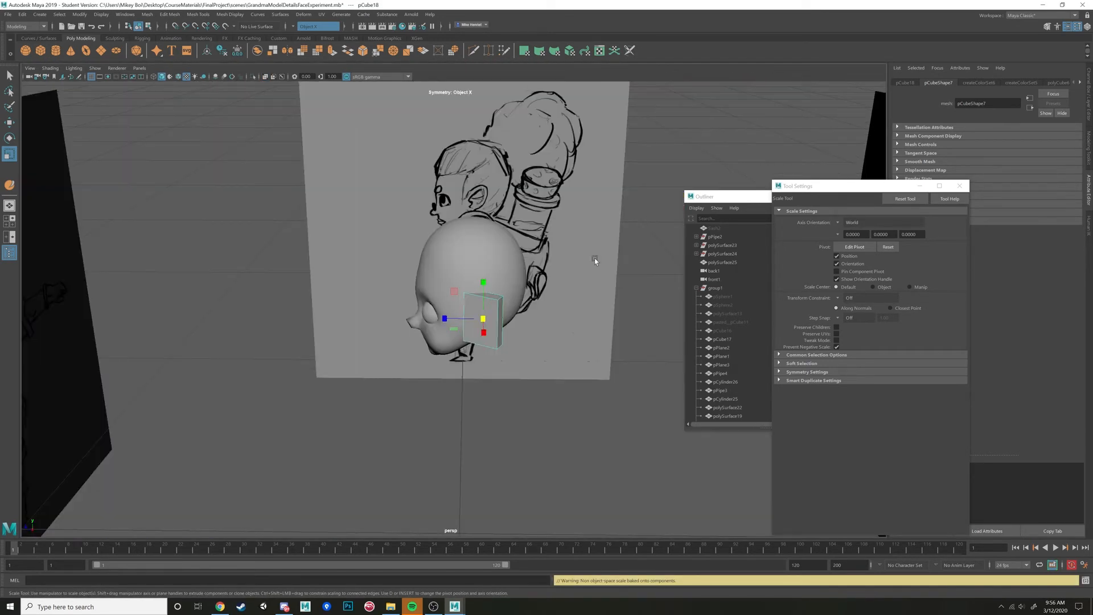
left_click_drag(521, 312, 671, 421, "alt")
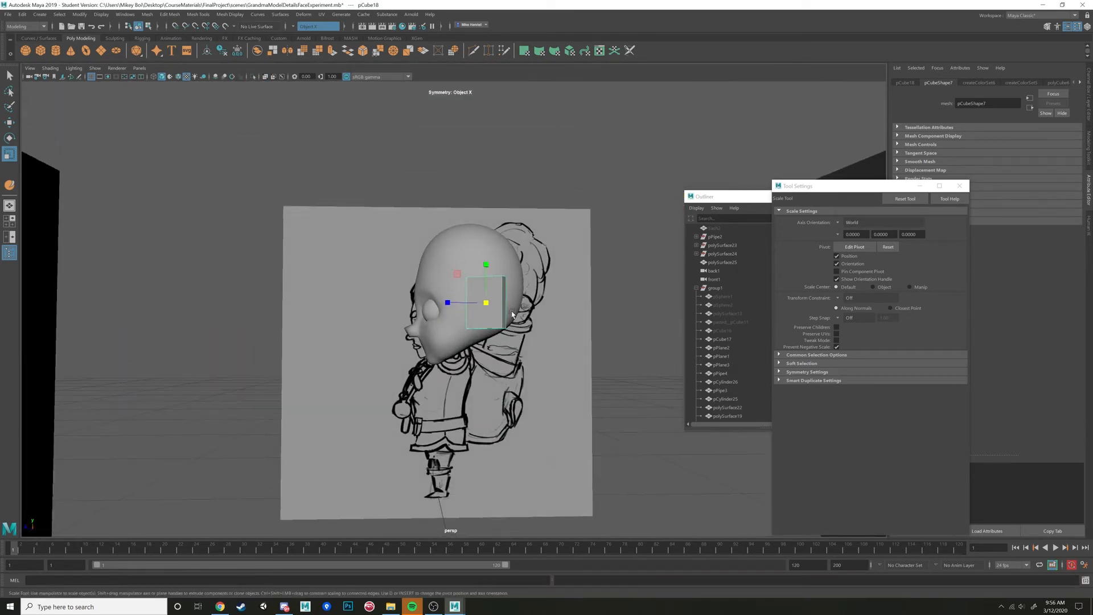
key("space")
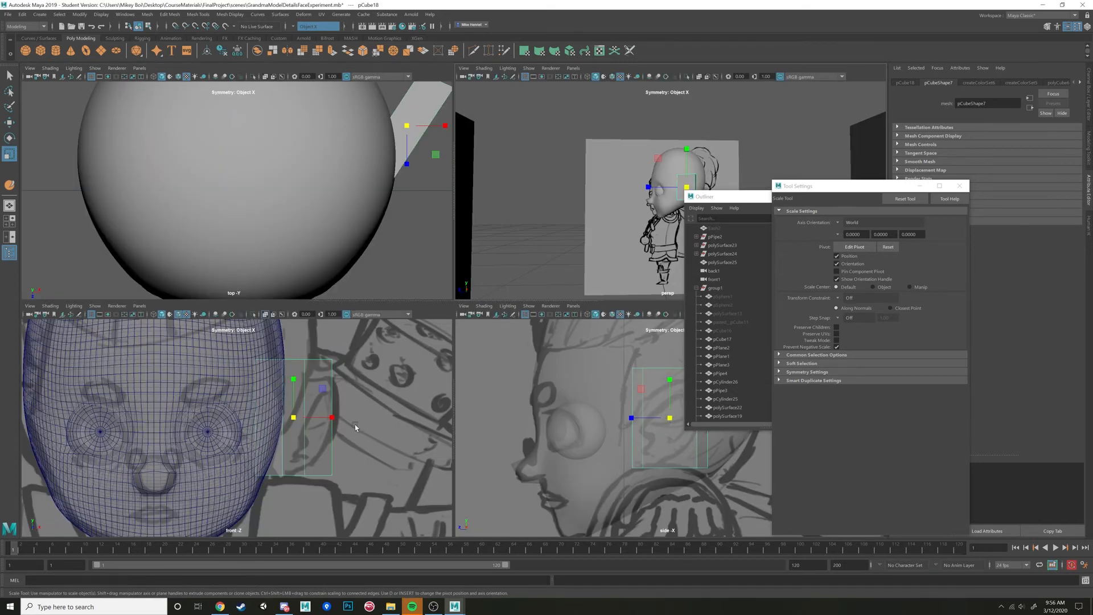
key("space")
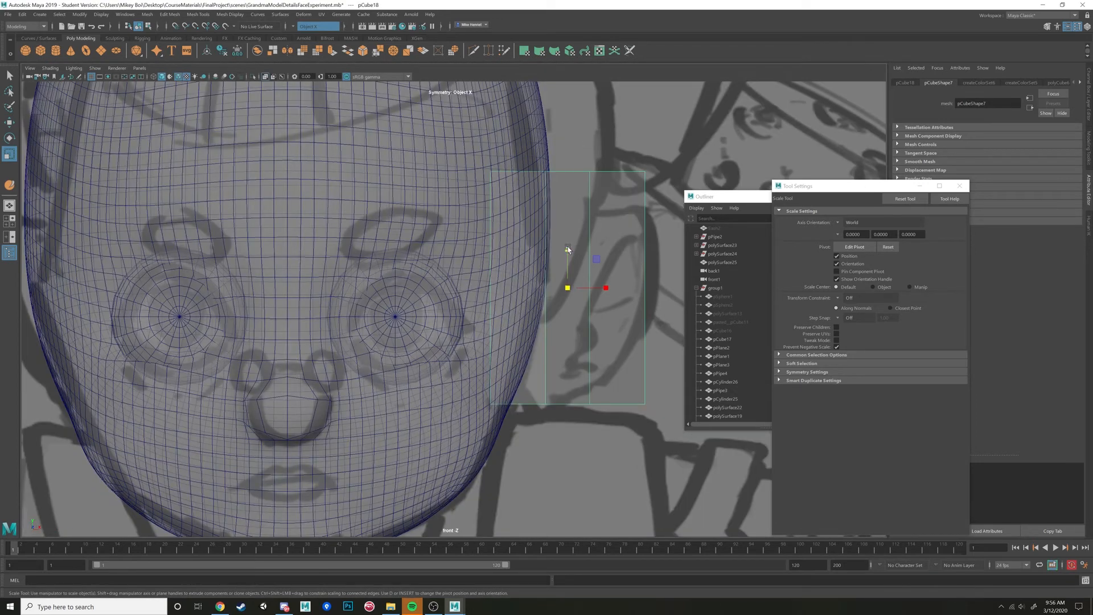
key("w")
left_click_drag(569, 245, 570, 265)
key("r")
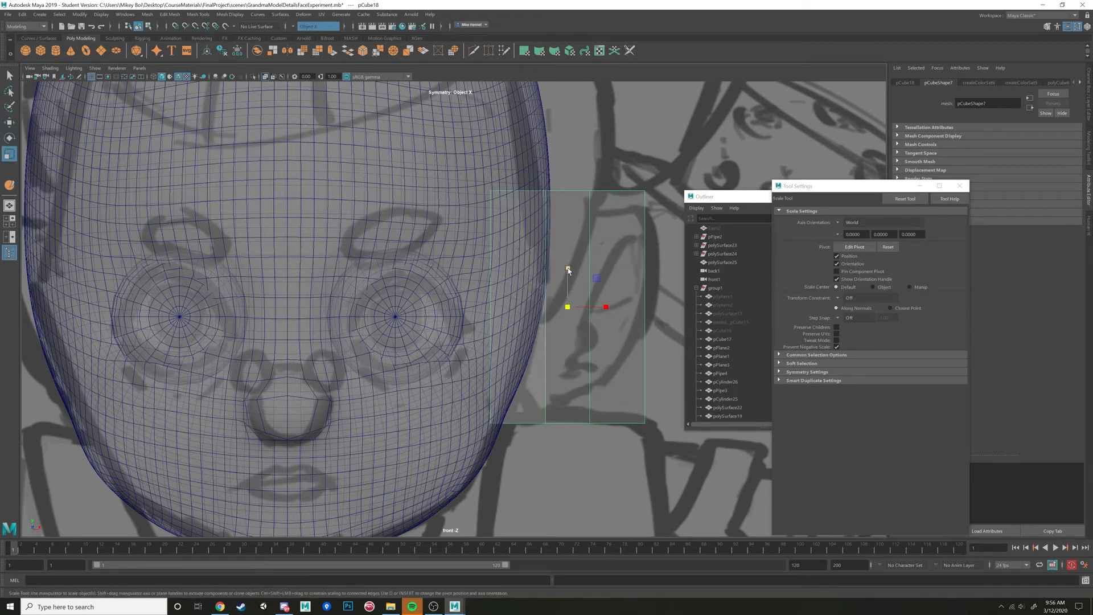
left_click_drag(567, 270, 570, 272)
key("w")
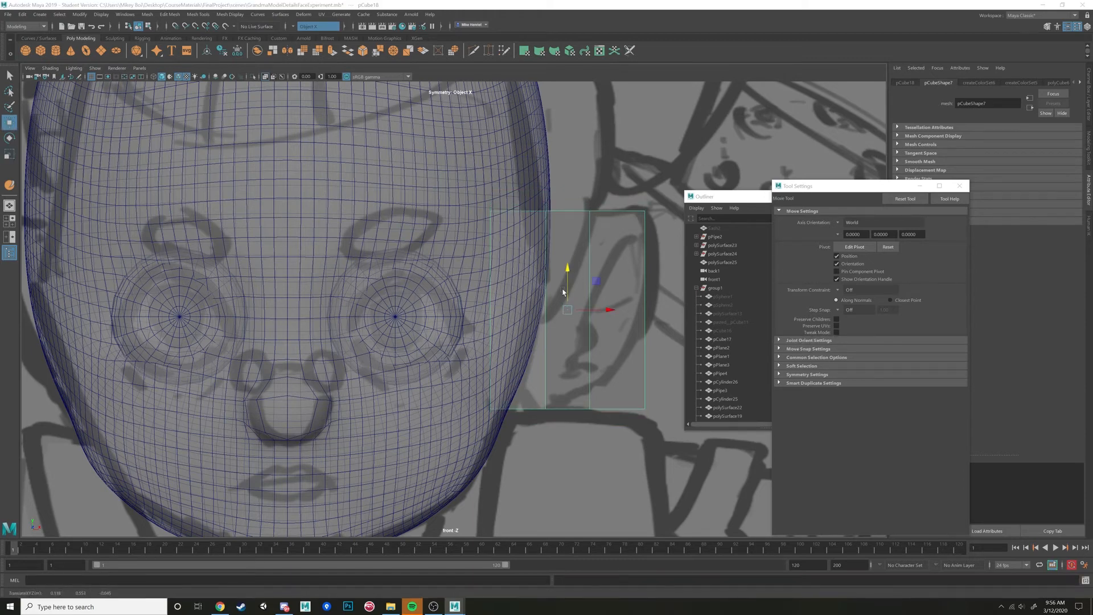
Smooth the ear slab once with one division level to round off its shape
key("space")
key("space")
left_click_drag(637, 209, 564, 231, "alt")
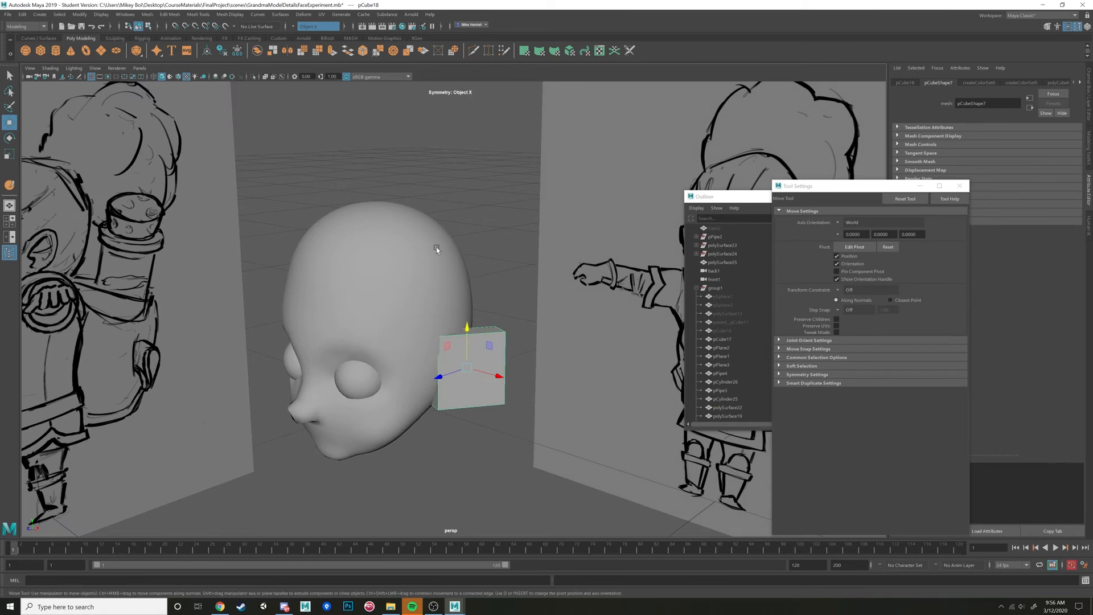
left_click(142, 15)
left_click(153, 98)
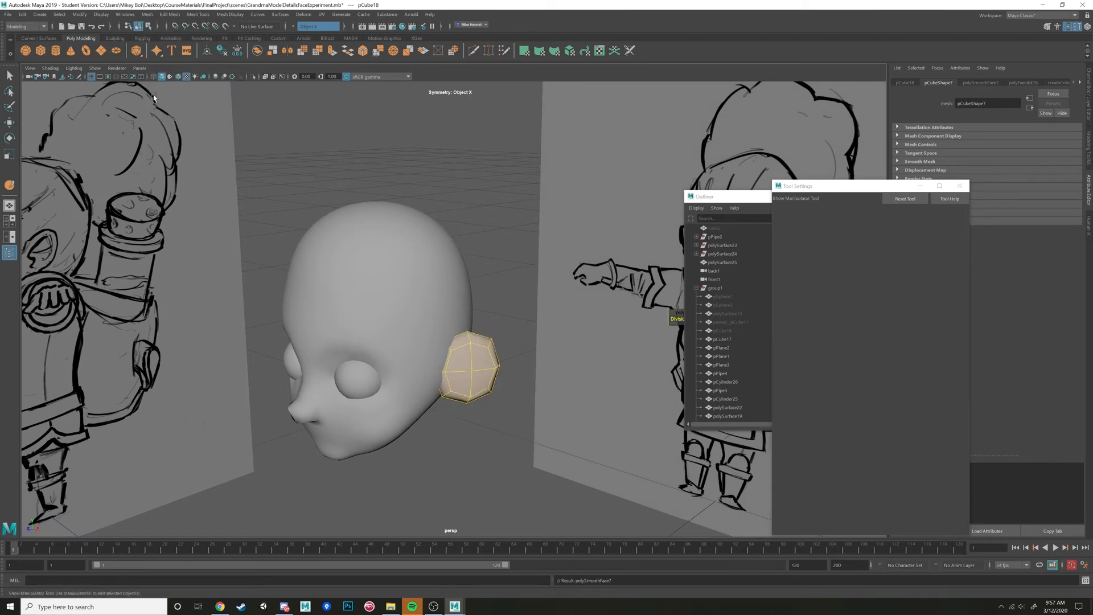
Soft-select a face near the ear's upper outer edge and pull it outward to match the front reference drawing
left_click_drag(501, 273, 490, 300, "alt")
key("space")
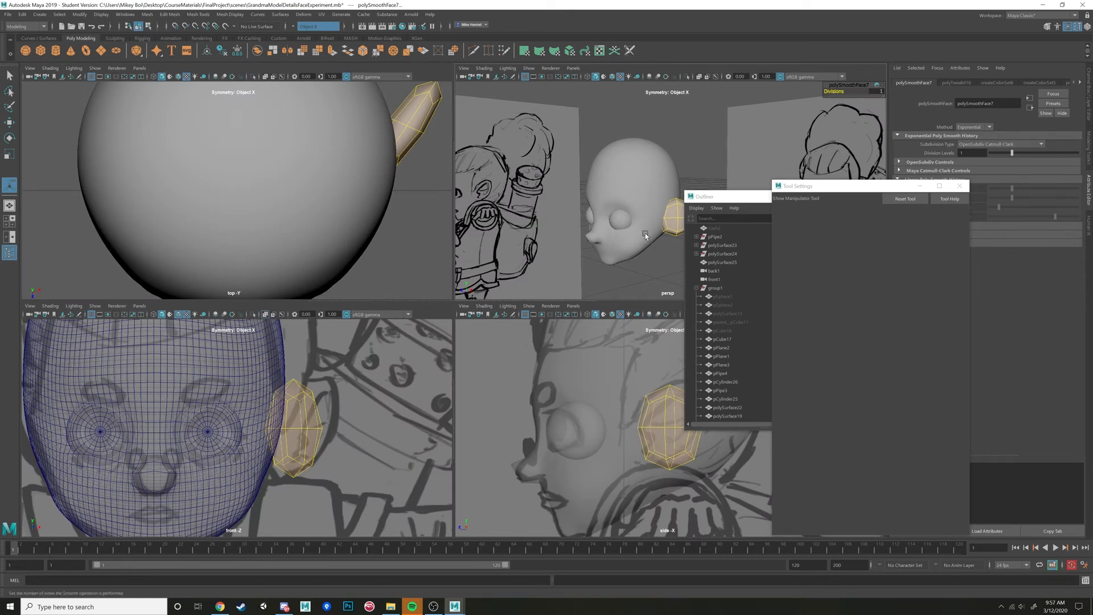
middle_click_drag(645, 236, 597, 224, "alt")
scroll(559, 198, "up", 5)
scroll(558, 197, "down", 2)
middle_click_drag(643, 194, 592, 193, "alt")
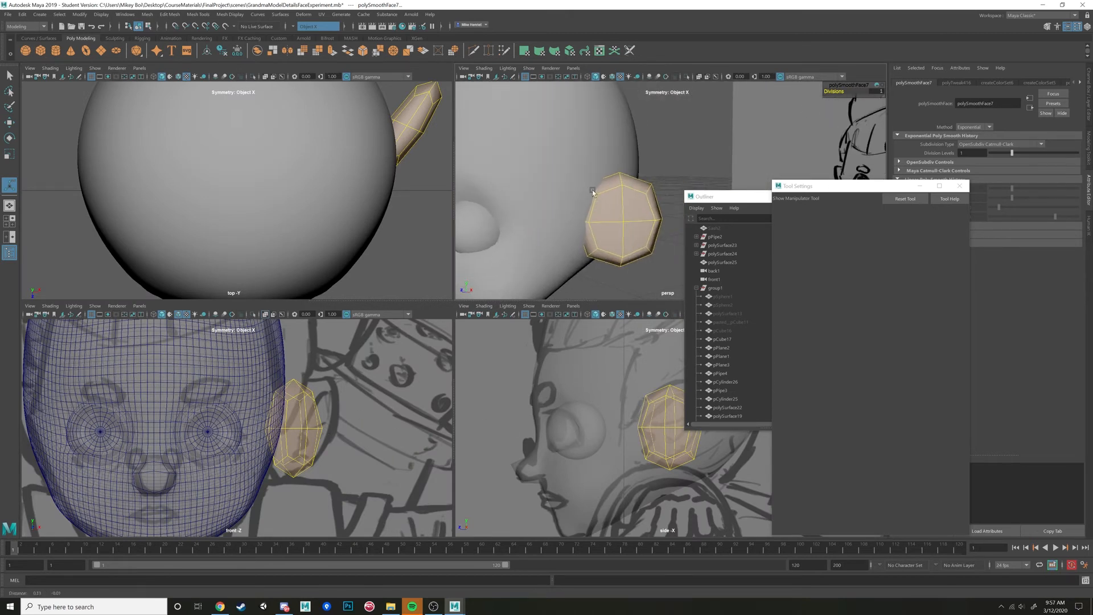
left_click(652, 199)
right_click_drag(652, 211, 652, 229)
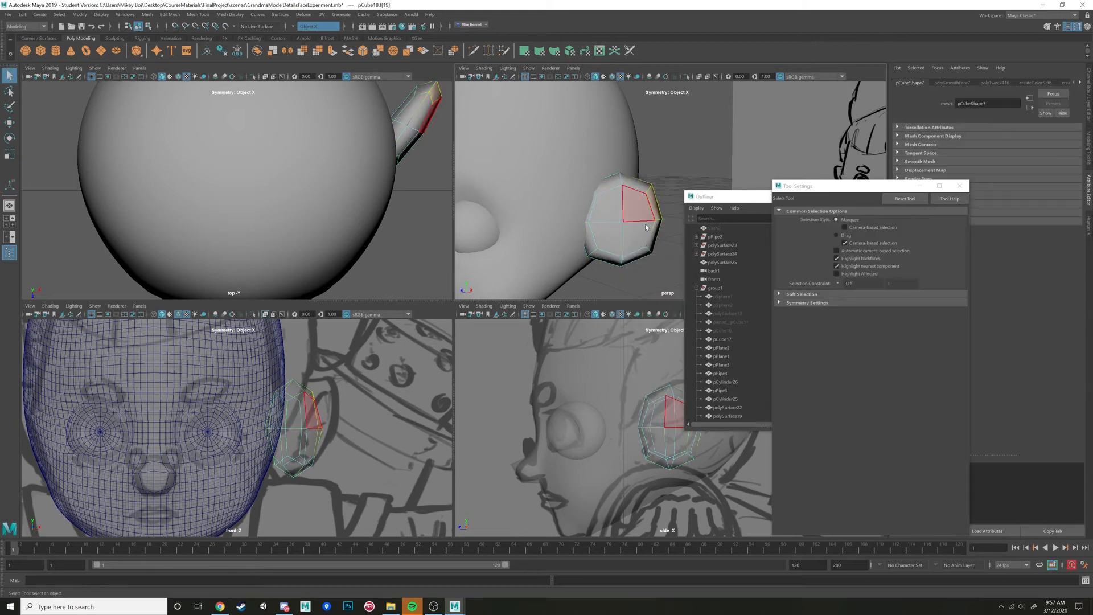
key("b")
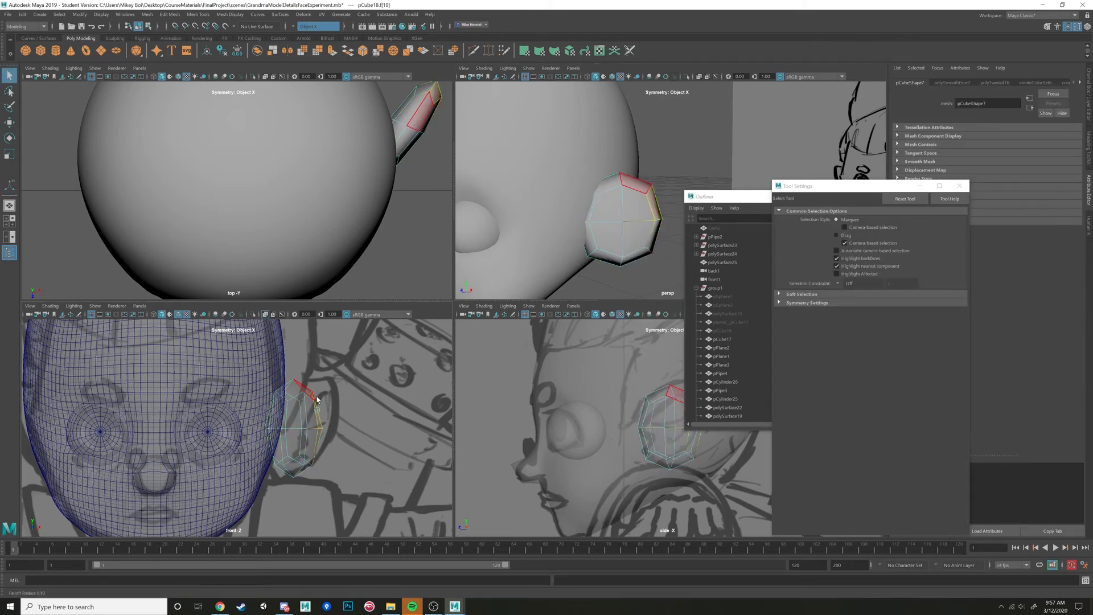
mouse_move(350, 397)
left_mouse_down()
mouse_move(382, 389)
mouse_move(332, 407)
mouse_move(342, 403)
left_mouse_up()
key("w")
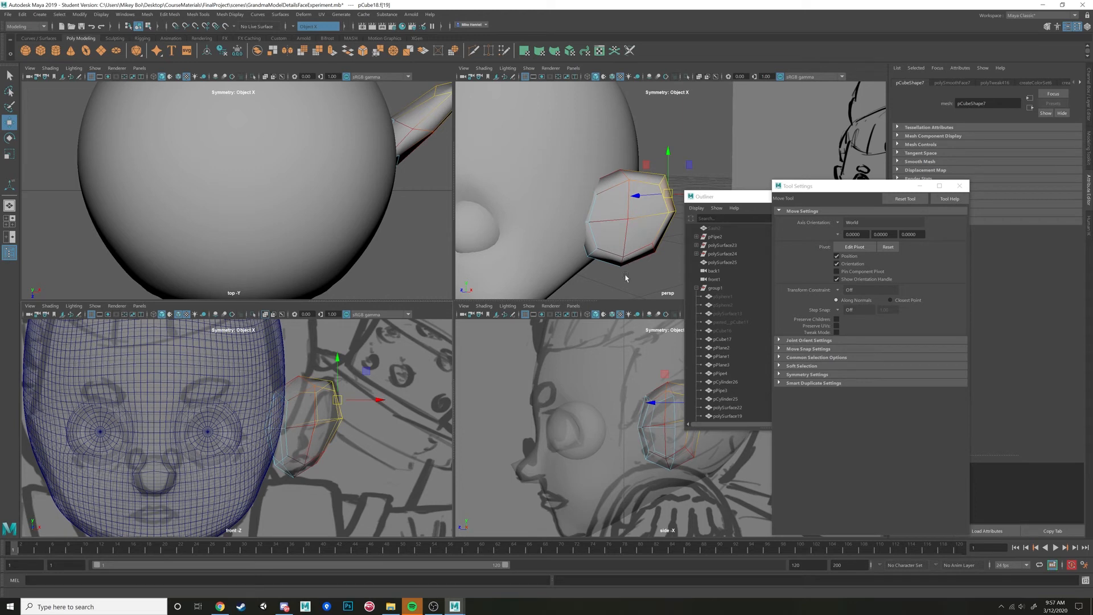
In the side view, shift the selected upper rear face of the ear slightly backward toward the drawn outline
middle_click_drag(624, 419, 541, 409, "alt")
right_click_drag(541, 410, 562, 395, "alt")
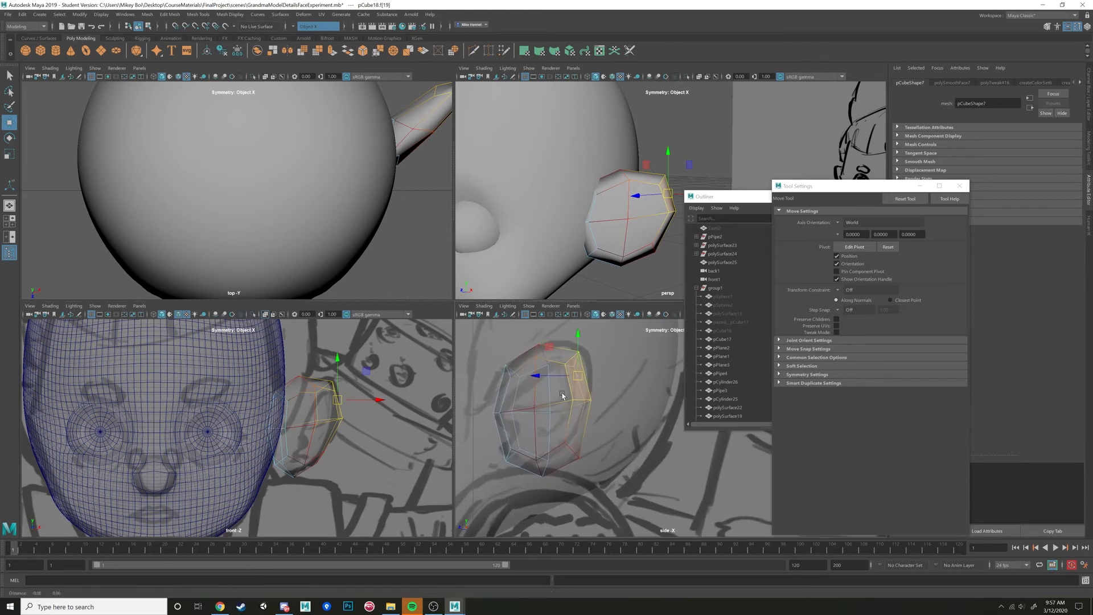
middle_click_drag(561, 395, 613, 412, "alt")
left_click_drag(625, 392, 631, 393)
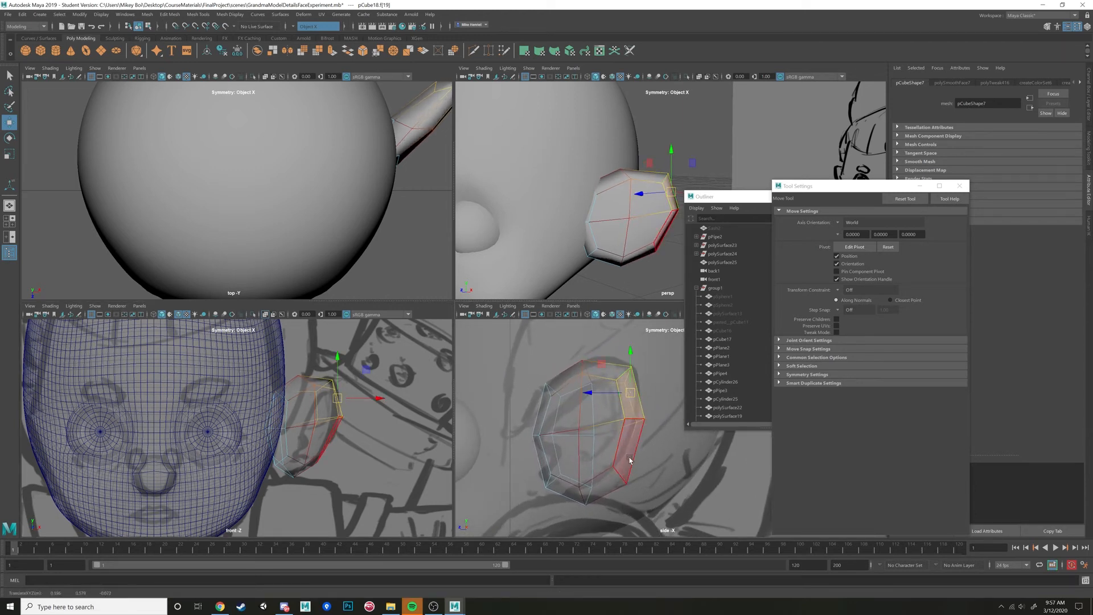
Try moving the ear's lower rear face up and forward, and undo the move
left_click(611, 488)
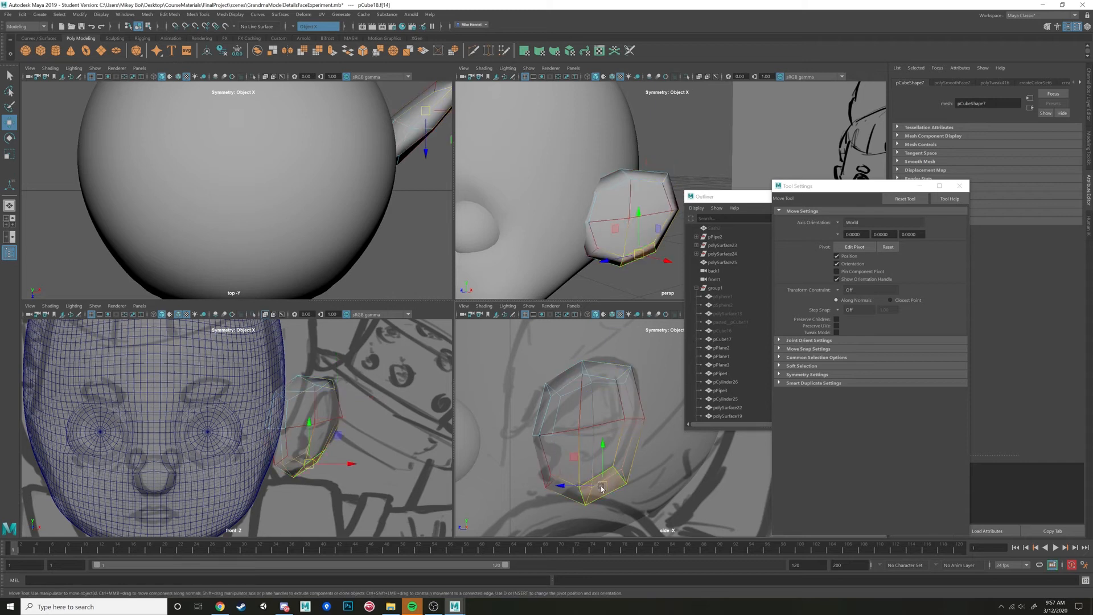
left_click_drag(602, 489, 595, 474)
key("ctrl+z")
key("ctrl+z")
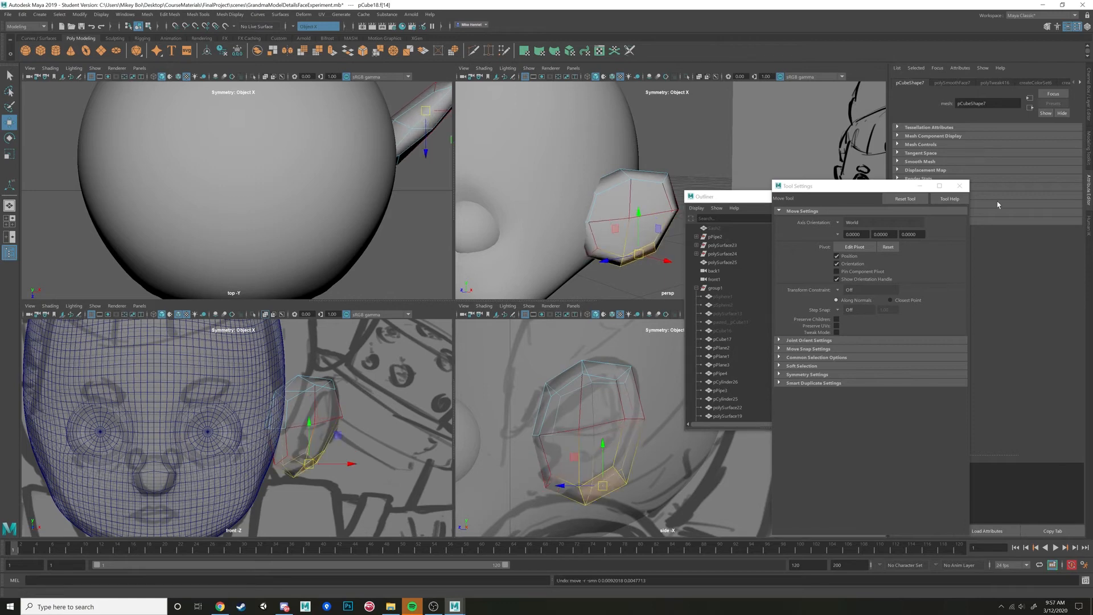
Turn symmetry off for component editing
left_click(1089, 155)
left_click(1004, 185)
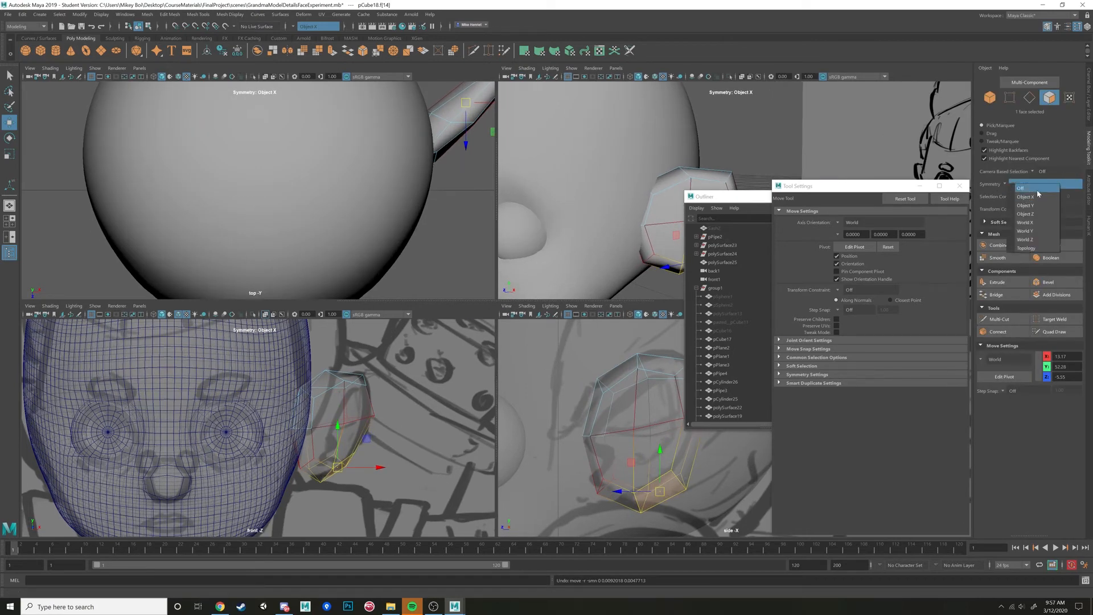
left_click(1025, 188)
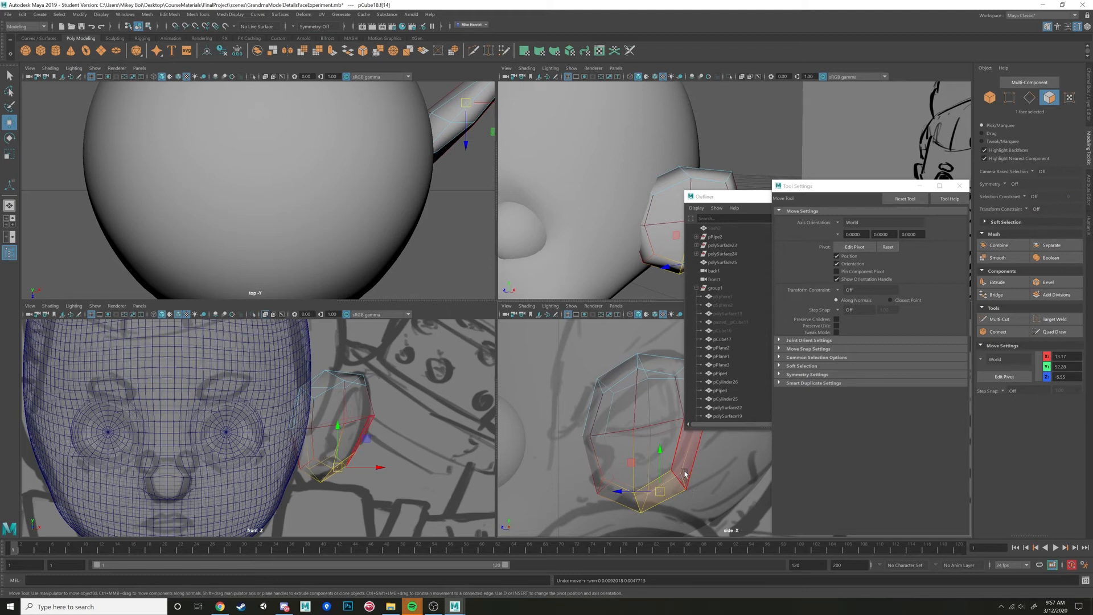
Move the ear's lower rear face up and forward in the side view to follow the drawn earlobe
left_click(661, 492)
left_click_drag(661, 492, 652, 481)
middle_click_drag(654, 482, 676, 463, "alt")
scroll(609, 434, "up", 2)
scroll(610, 435, "up", 1)
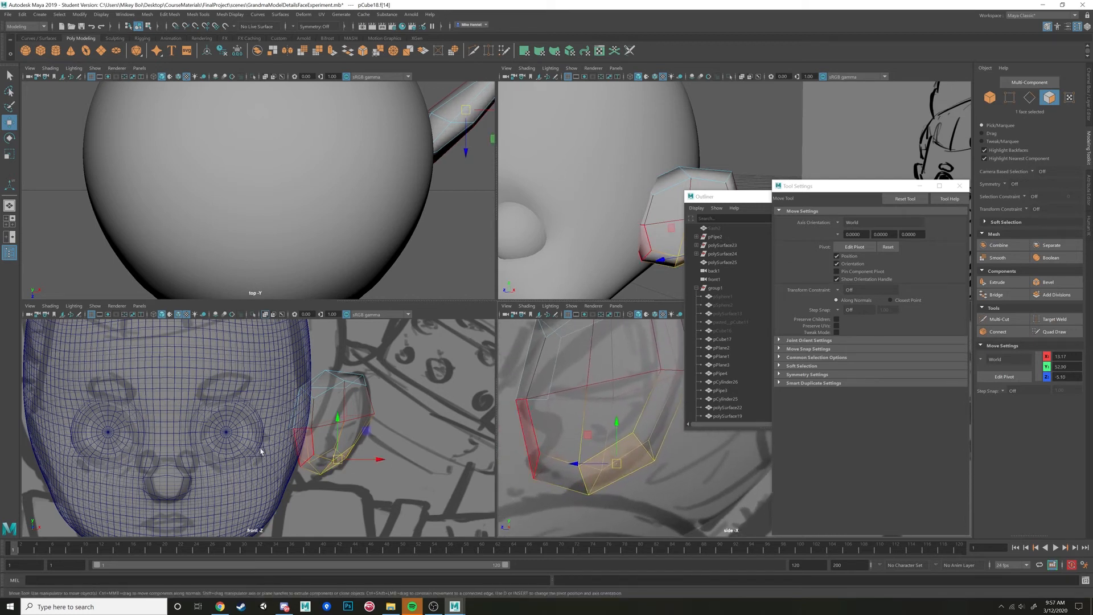
left_click_drag(618, 463, 616, 465)
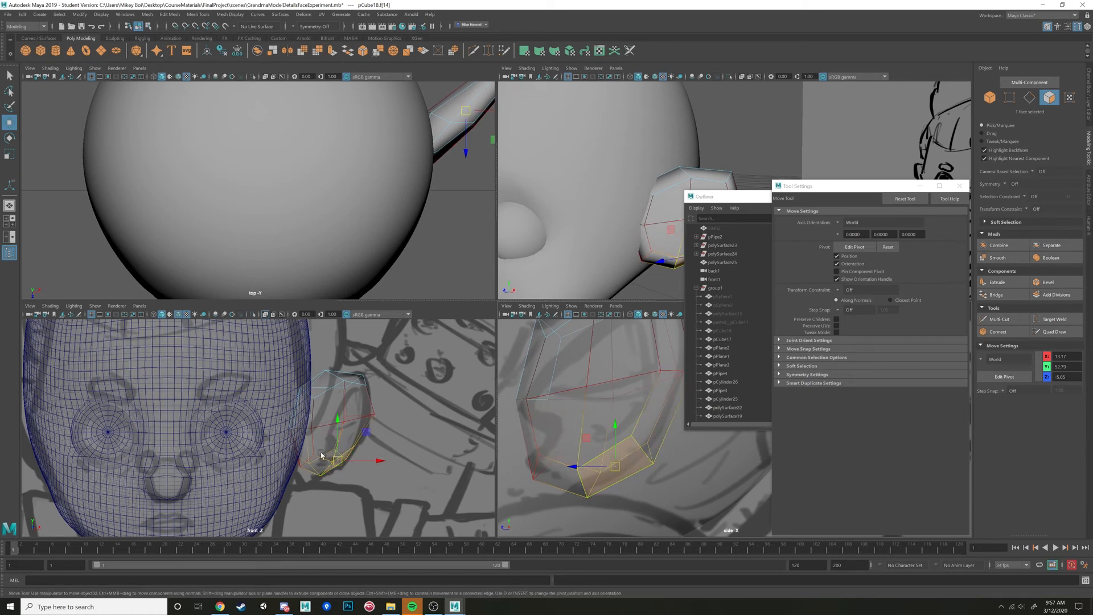
Return the ear to object mode and smooth its mesh a second time
left_click_drag(649, 200, 568, 207, "alt")
key("f")
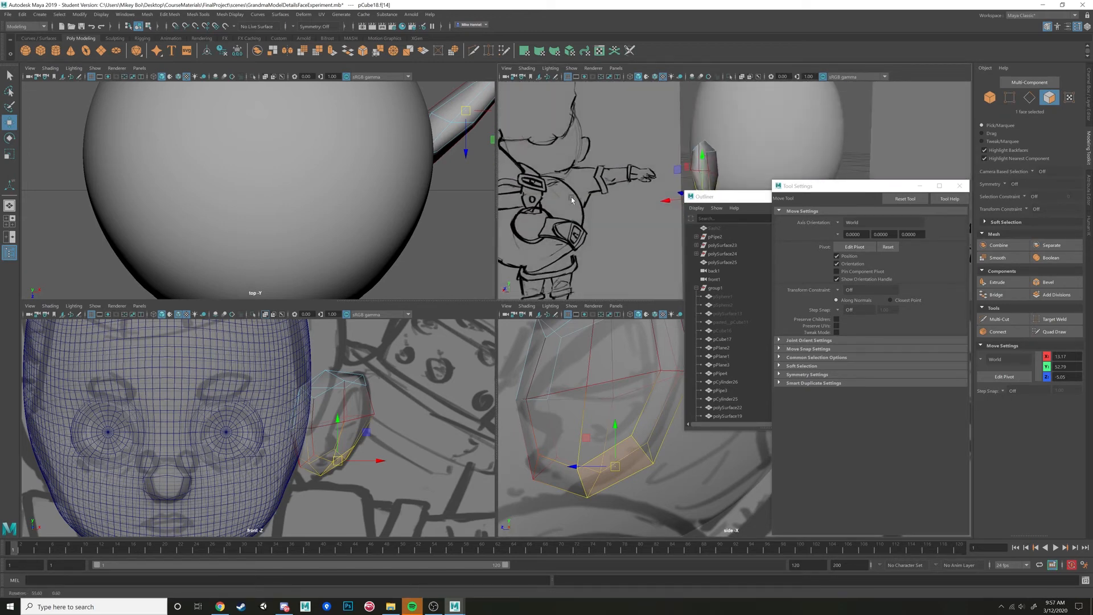
mouse_move(662, 198)
left_mouse_down("alt")
mouse_move(669, 183)
mouse_move(647, 181)
mouse_move(709, 164)
mouse_move(672, 145)
left_mouse_up("alt")
right_click_drag(669, 142, 711, 128)
left_click_drag(711, 131, 731, 194, "alt")
scroll(668, 190, "down", 5)
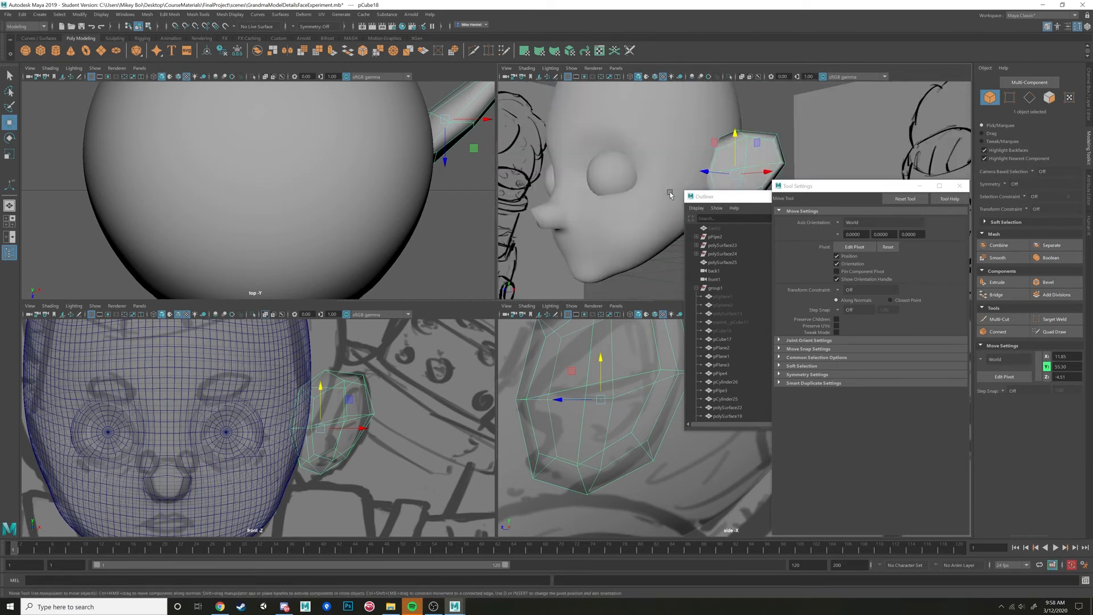
middle_click_drag(671, 140, 600, 186, "alt")
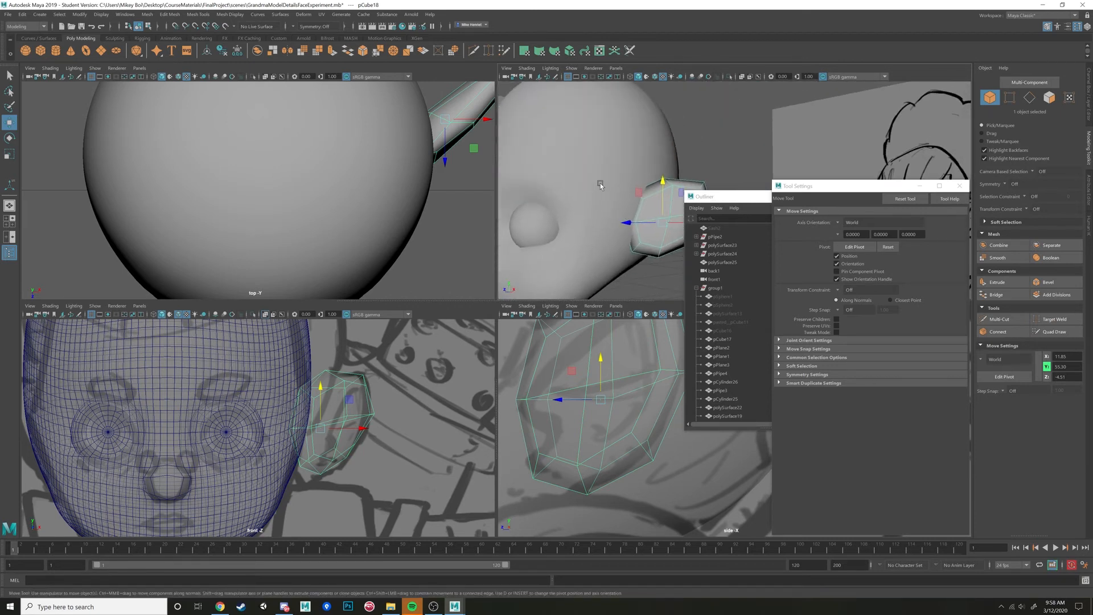
left_click(141, 15)
left_click(162, 95)
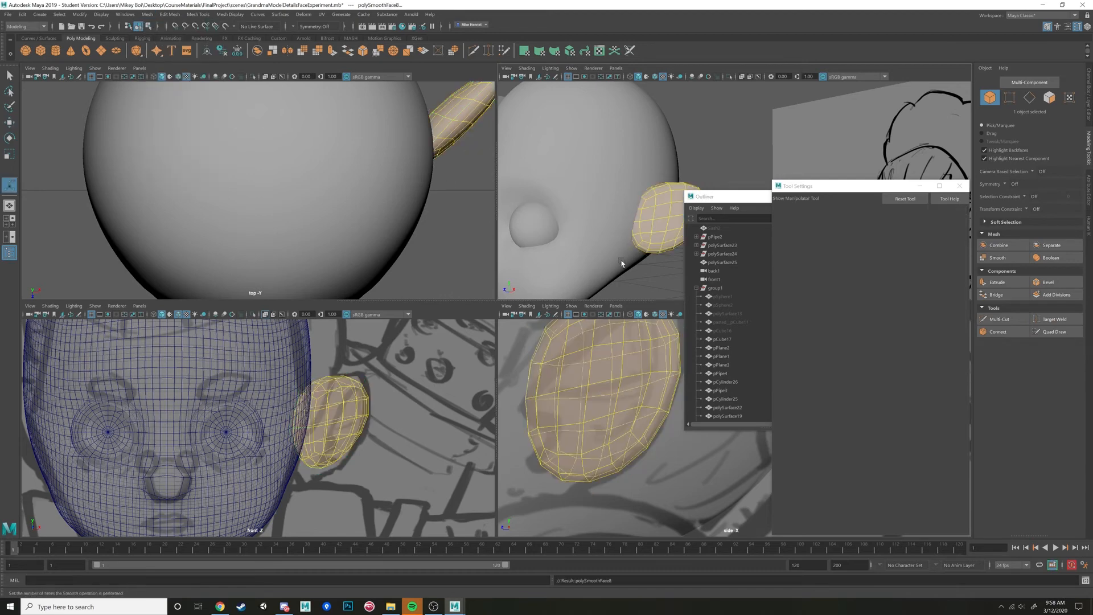
right_click(347, 415)
left_click(347, 401)
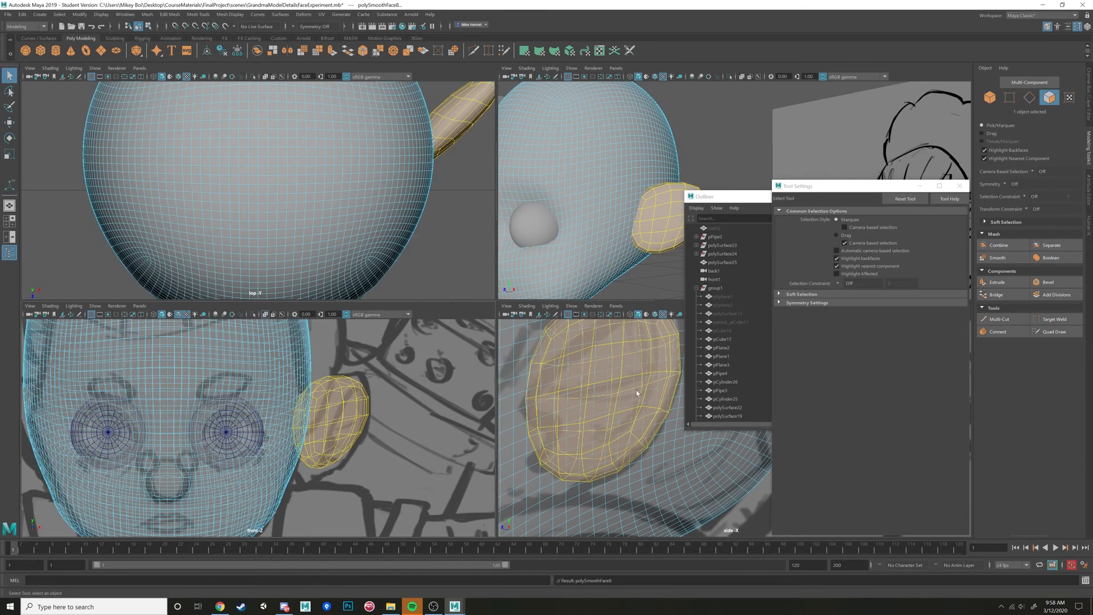
left_click(362, 428)
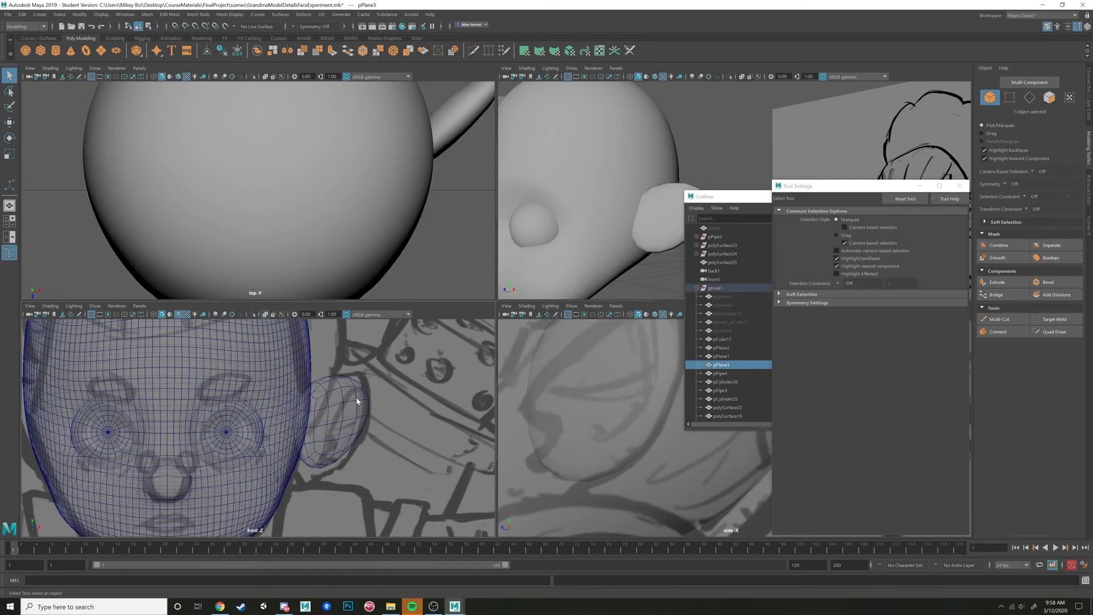
right_click(357, 401)
left_click(356, 387)
left_click(358, 394)
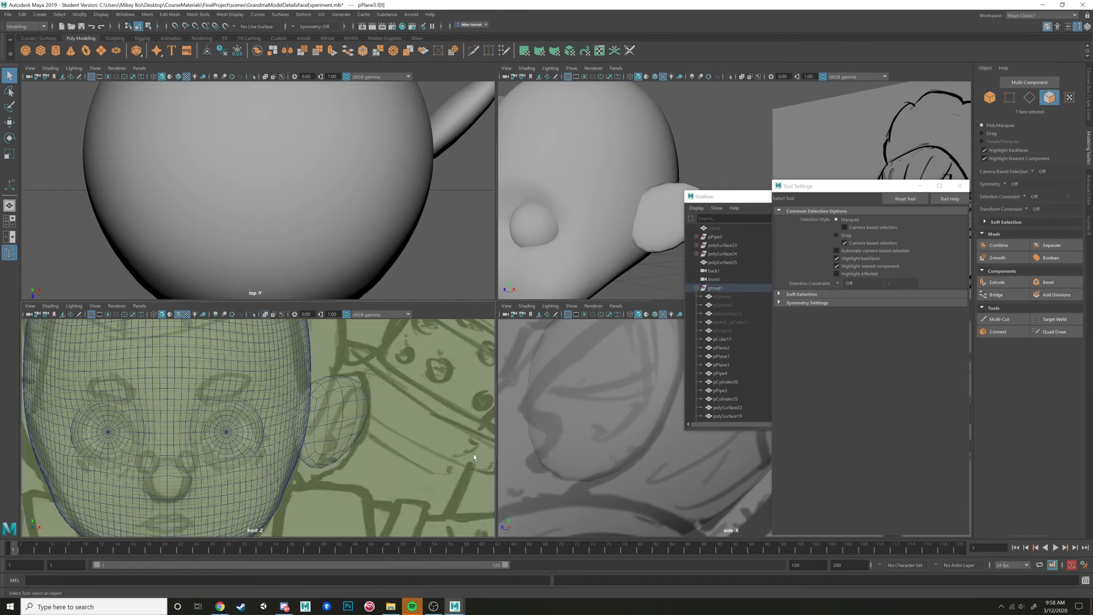
Select the ear in object mode and set display layer layer1 to Reference so the drawing planes cannot be selected
left_click_drag(670, 199, 643, 205, "alt")
right_click_drag(644, 208, 676, 168)
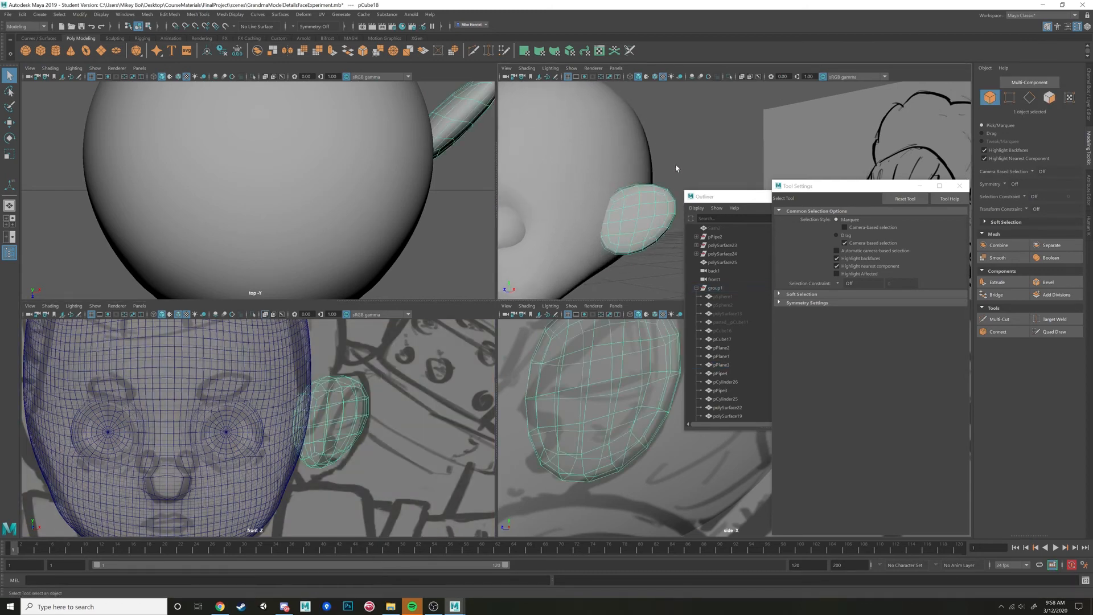
left_click(1089, 94)
left_click(1001, 467)
left_click(1001, 468)
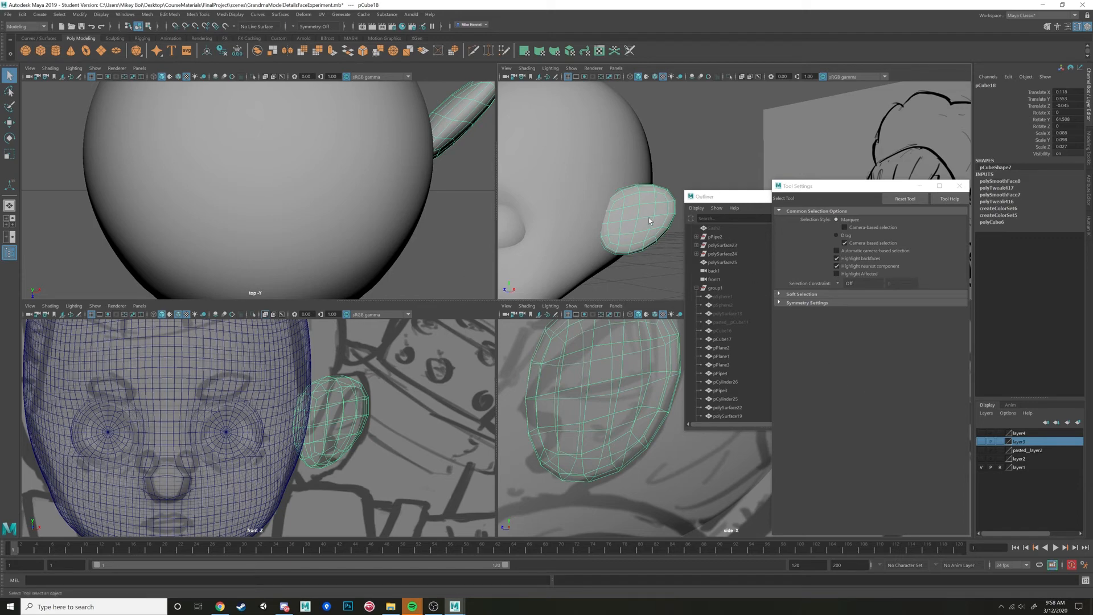
Move a face at the ear's upper rear edge slightly up and outward with soft selection
left_click_drag(649, 221, 652, 226, "alt")
right_click_drag(656, 214, 657, 239)
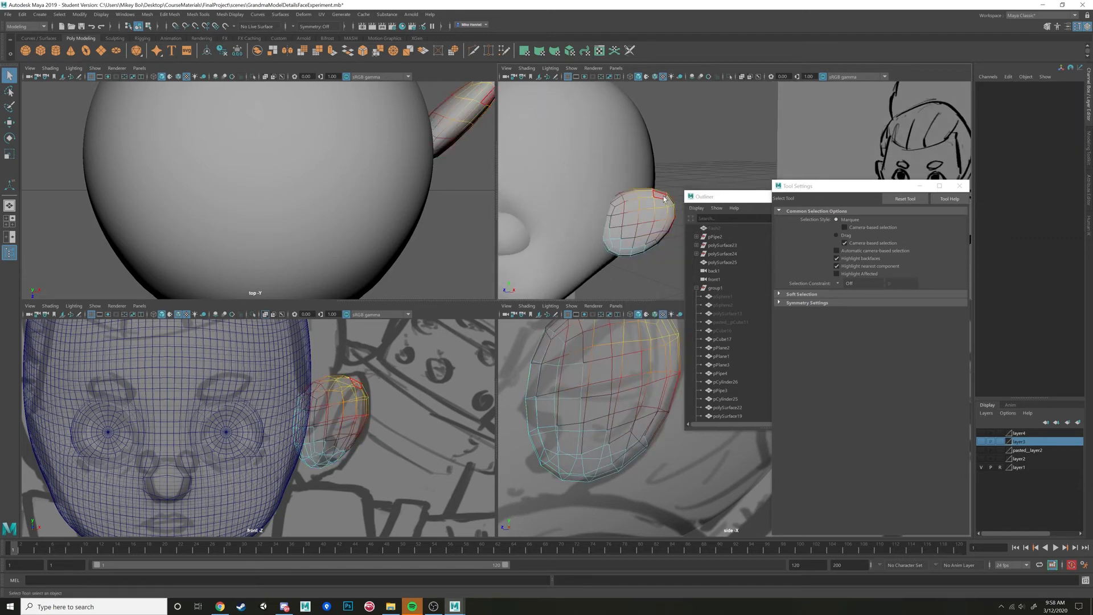
left_click(662, 198)
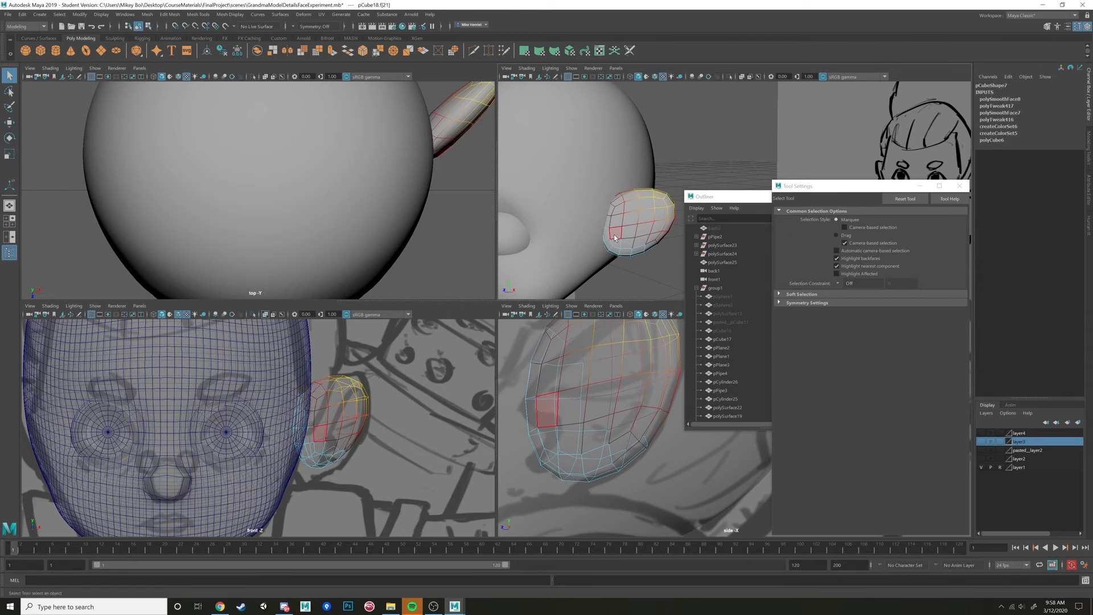
key("w")
left_click_drag(638, 212, 670, 181, "alt")
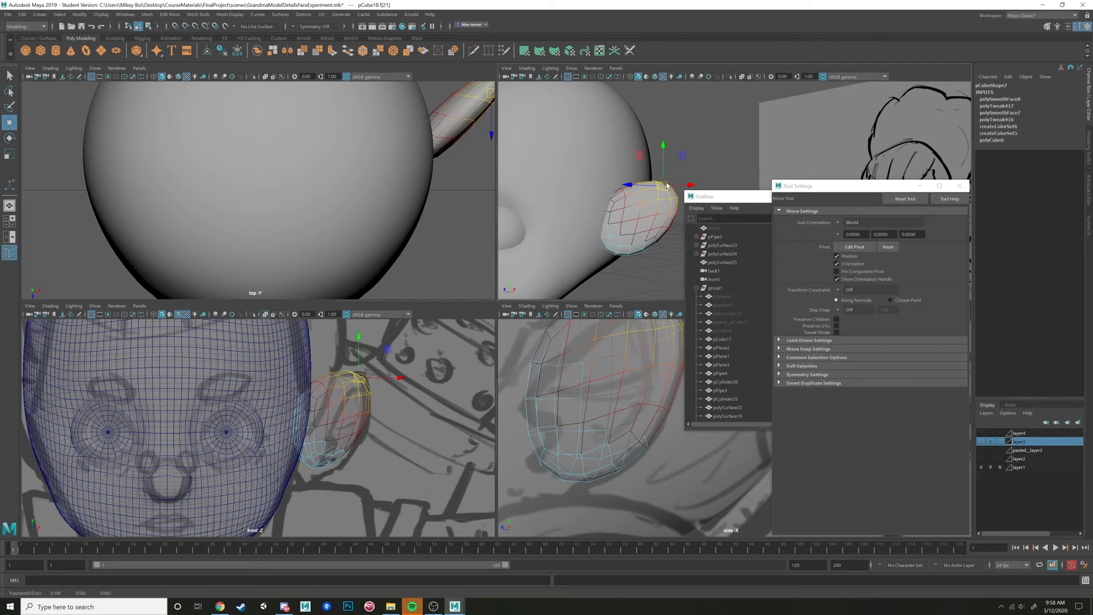
Pull the ear's lowest face down and toward the head in the front view to extend the earlobe
left_click(314, 468)
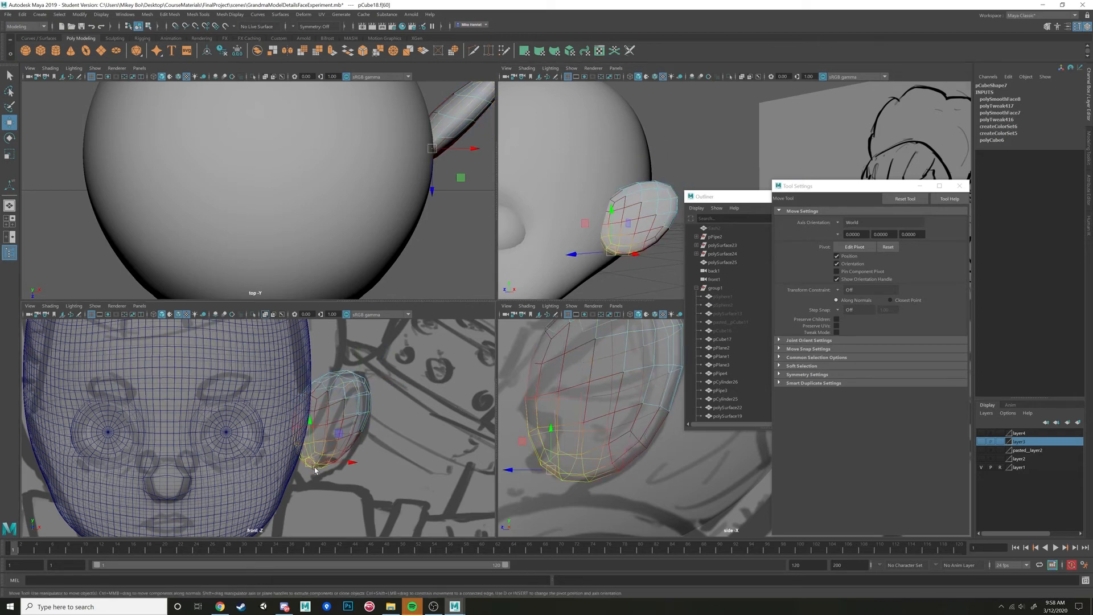
left_click_drag(312, 469, 306, 483)
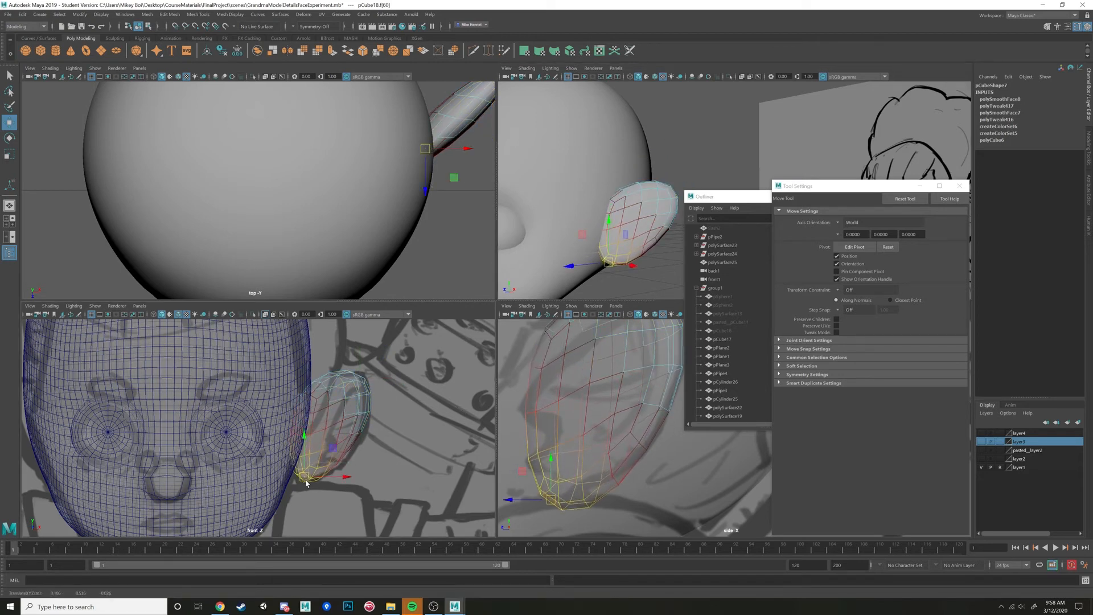
left_click_drag(643, 216, 636, 263, "alt")
key("f")
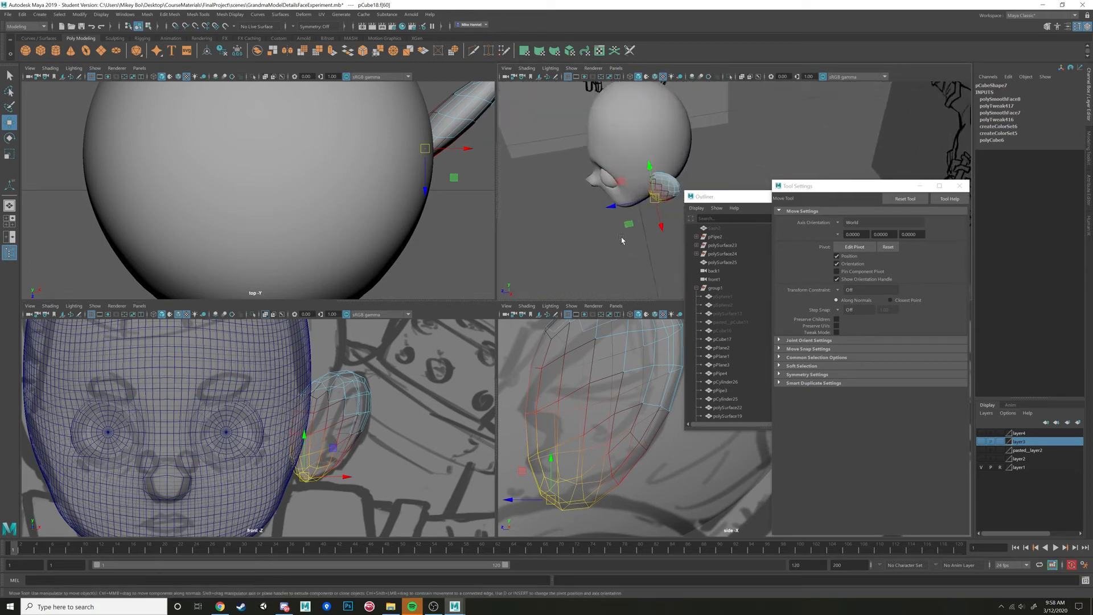
scroll(672, 214, "down", 4)
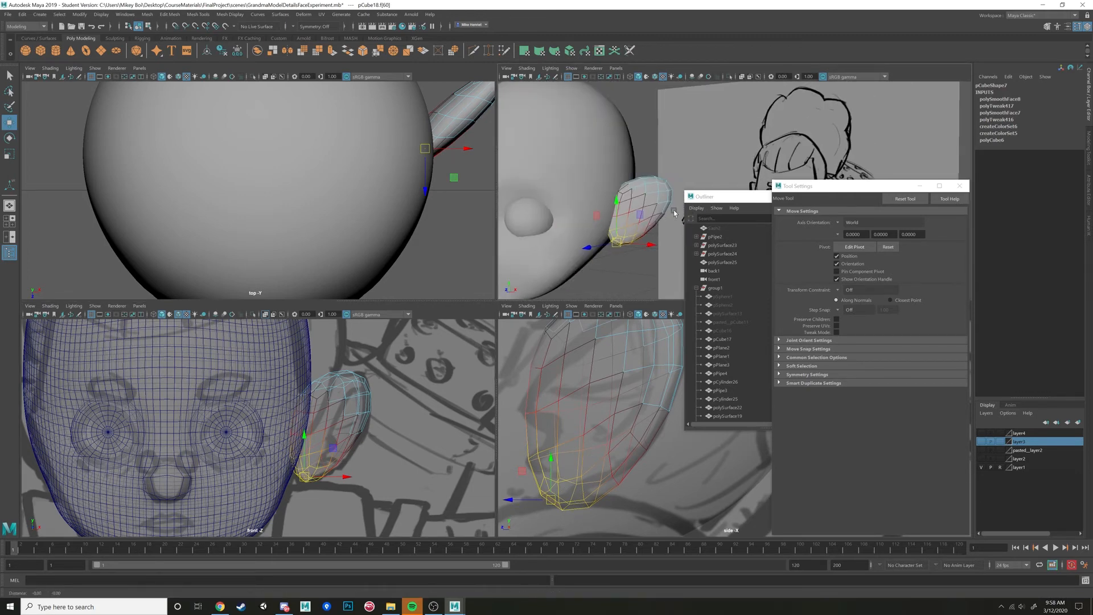
Adjust the ear's upper face and its head-side faces with soft selection to refine the overall outline
left_click_drag(631, 197, 650, 182)
left_click(651, 181)
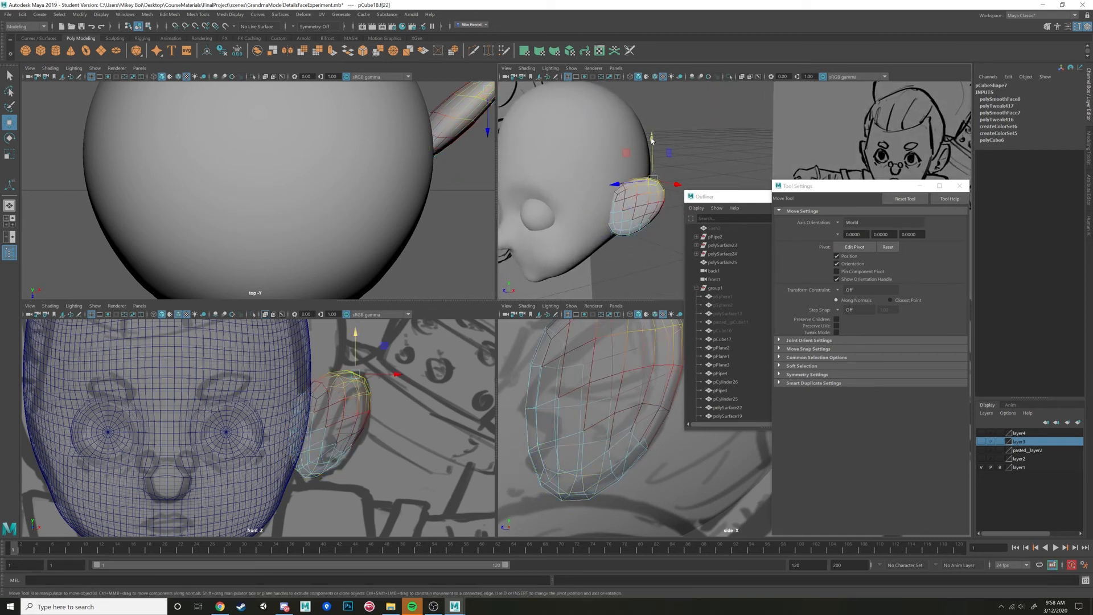
mouse_move(653, 140)
left_mouse_down()
mouse_move(654, 224)
mouse_move(625, 252)
mouse_move(581, 264)
mouse_move(548, 230)
mouse_move(552, 248)
mouse_move(640, 169)
mouse_move(705, 192)
mouse_move(675, 206)
mouse_move(707, 209)
mouse_move(652, 203)
mouse_move(704, 189)
mouse_move(672, 188)
mouse_move(656, 210)
mouse_move(672, 188)
mouse_move(677, 196)
mouse_move(755, 173)
left_mouse_up()
left_click(664, 181)
key("b")
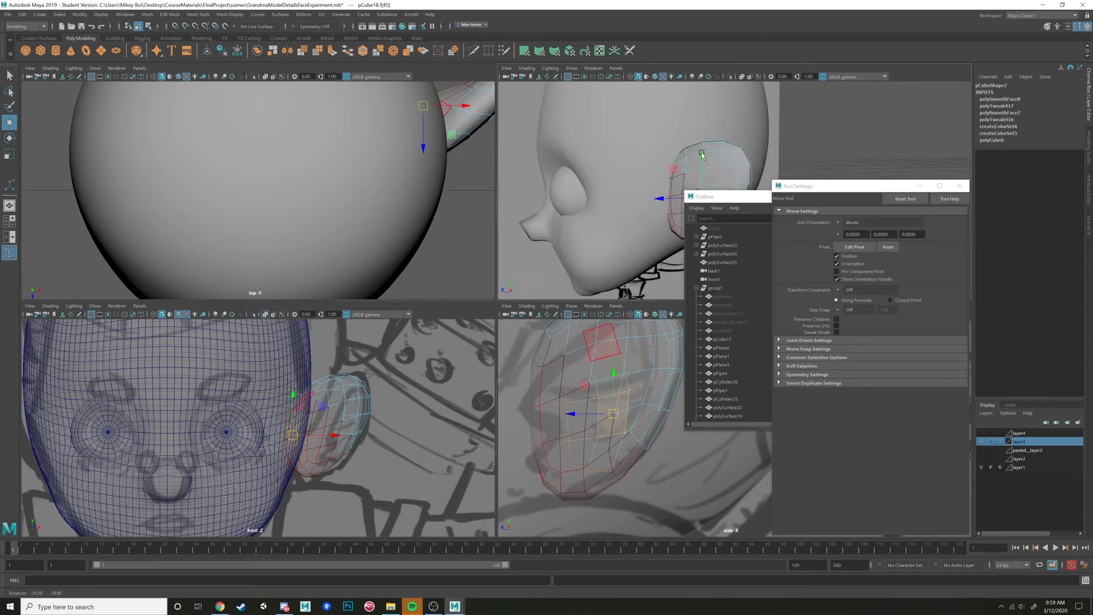
Return the ear to object mode and smooth its mesh two more times for sculpting
middle_click_drag(755, 174, 673, 148, "alt")
left_click_drag(674, 148, 691, 142, "alt")
right_click_drag(681, 123, 719, 111)
left_click_drag(717, 124, 687, 137, "alt")
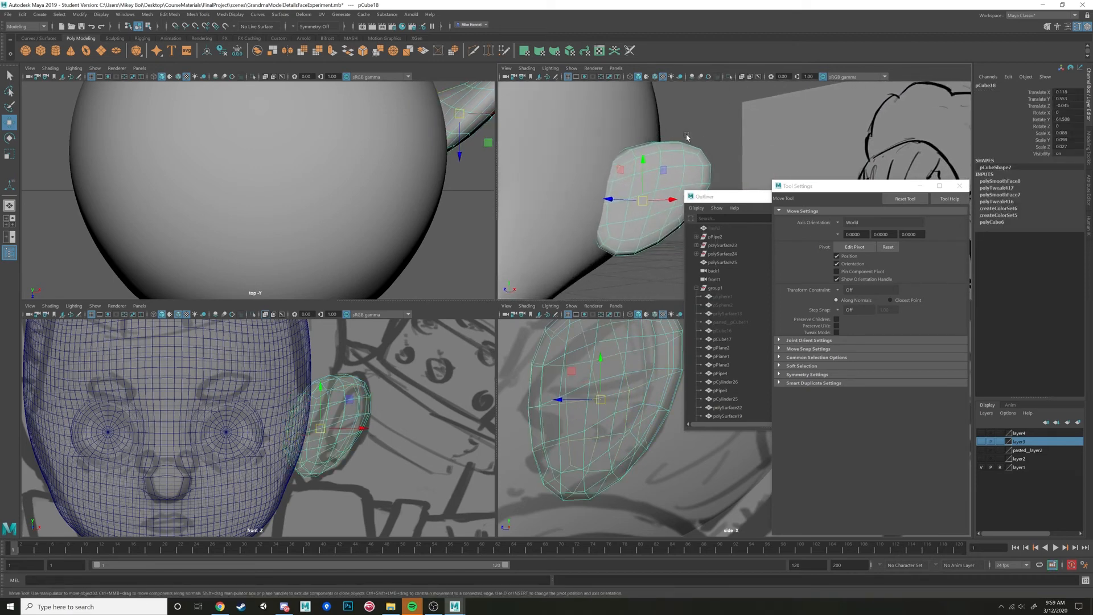
left_click(147, 14)
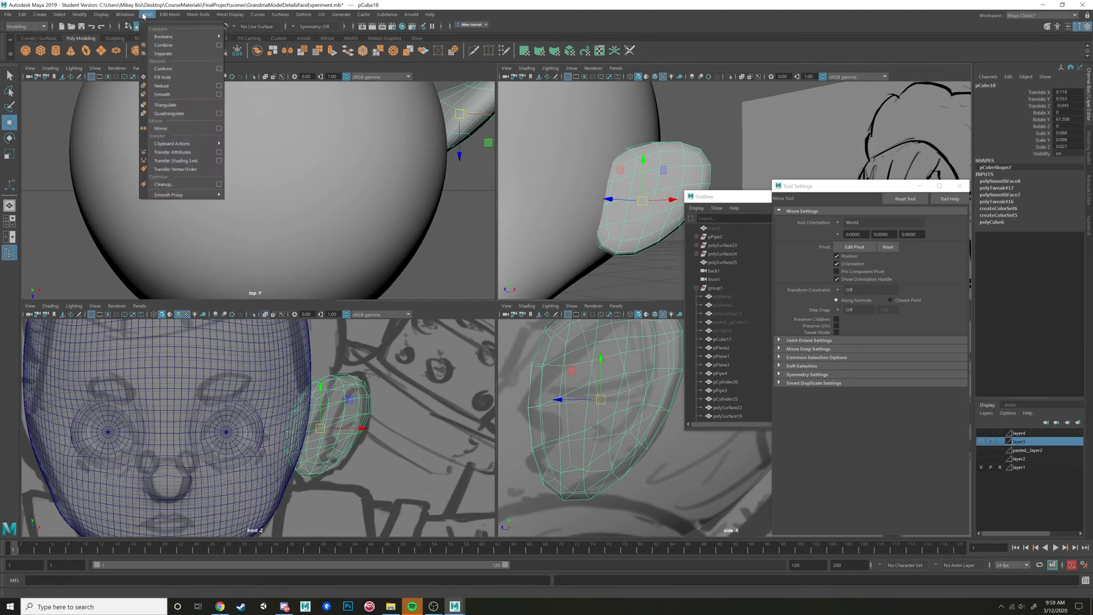
left_click(162, 95)
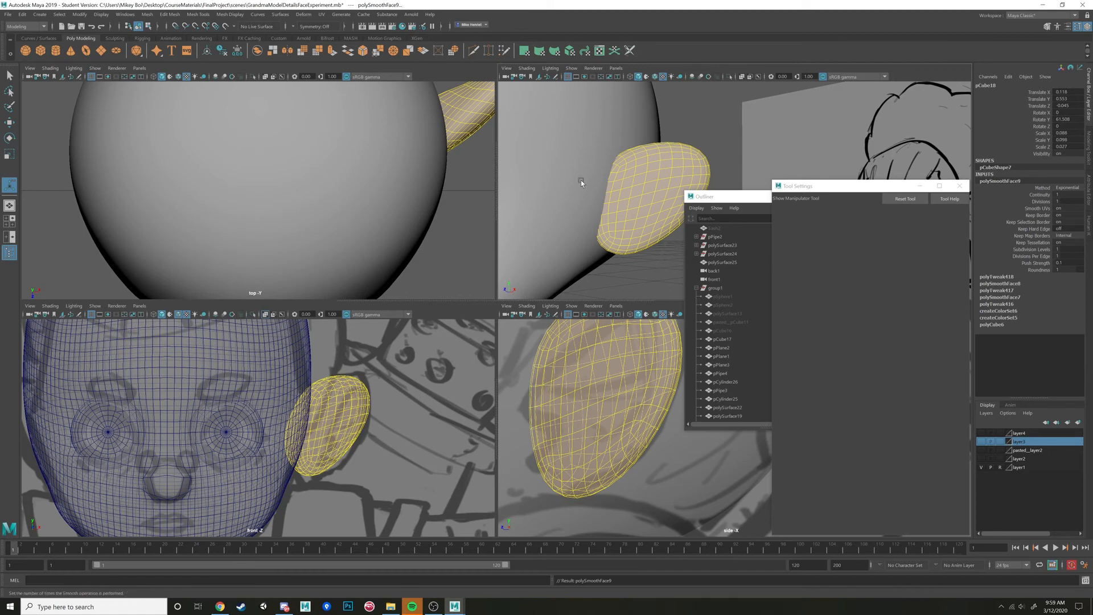
left_click_drag(581, 182, 573, 185, "alt")
left_click(153, 16)
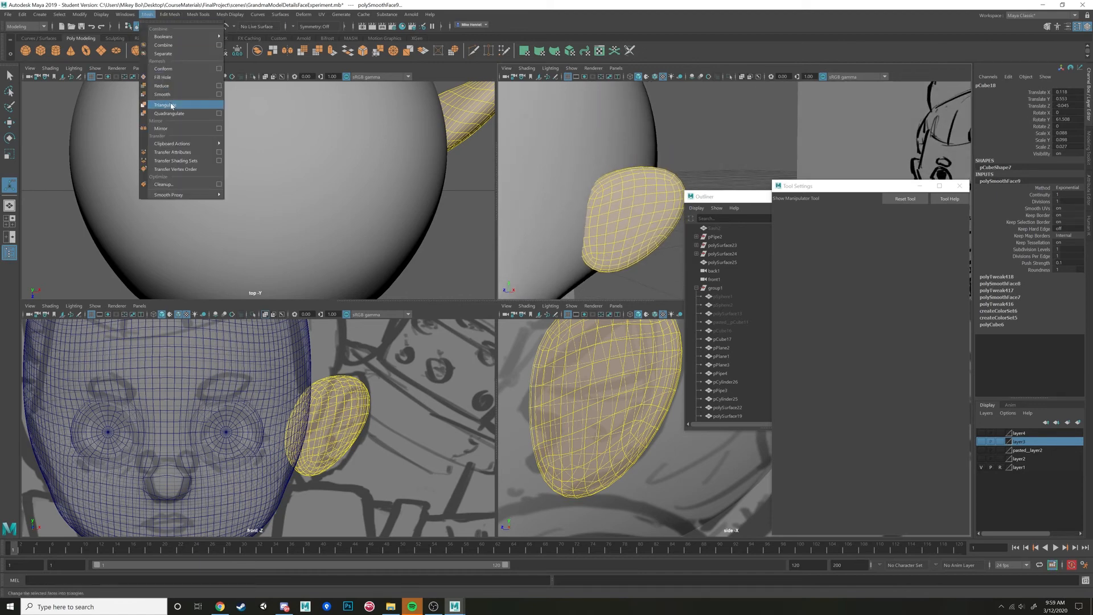
left_click(163, 94)
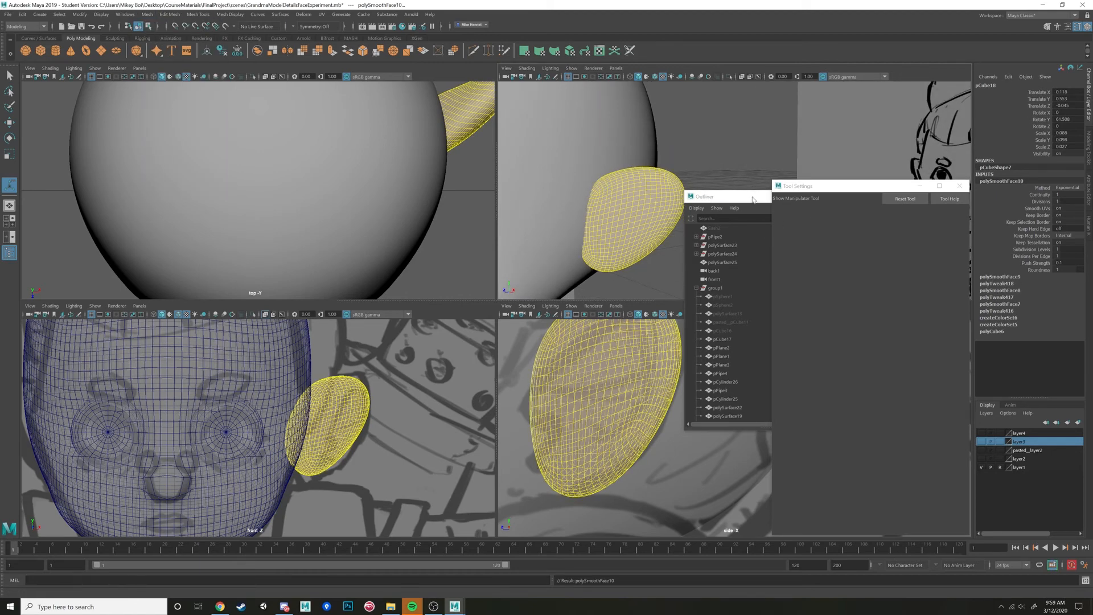
Start the Sculpt tool on the ear, set the brush size to 0.008 and carve a hollow beneath the upper rim
left_click(114, 38)
left_click(26, 50)
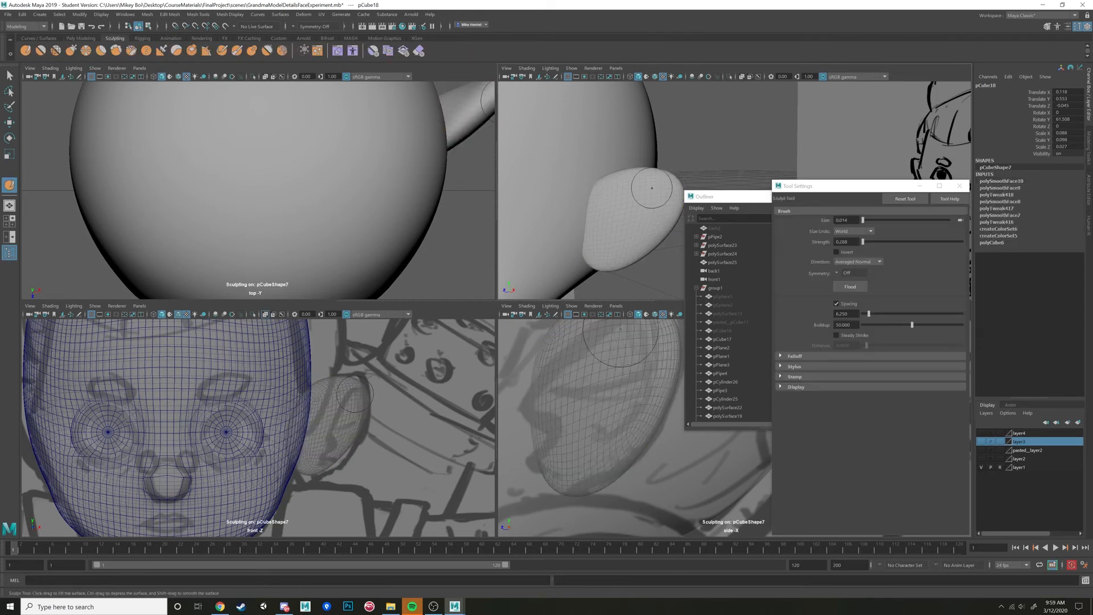
mouse_move(635, 197)
middle_mouse_down("alt")
mouse_move(659, 182)
mouse_move(648, 189)
middle_mouse_up("alt")
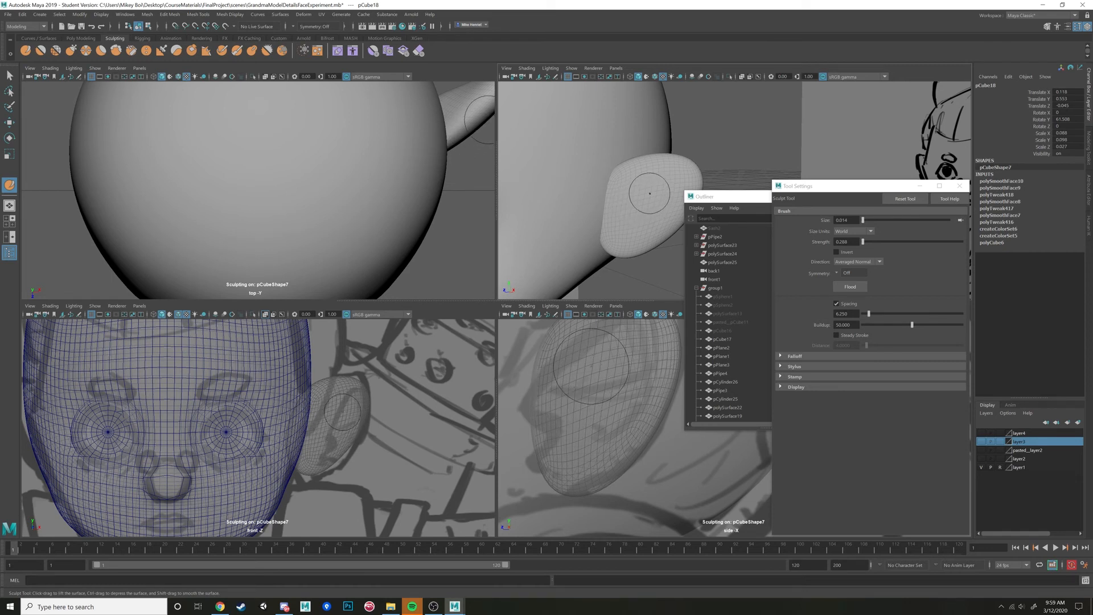
key("b")
left_click_drag(648, 189, 640, 193)
key("ctrl+z")
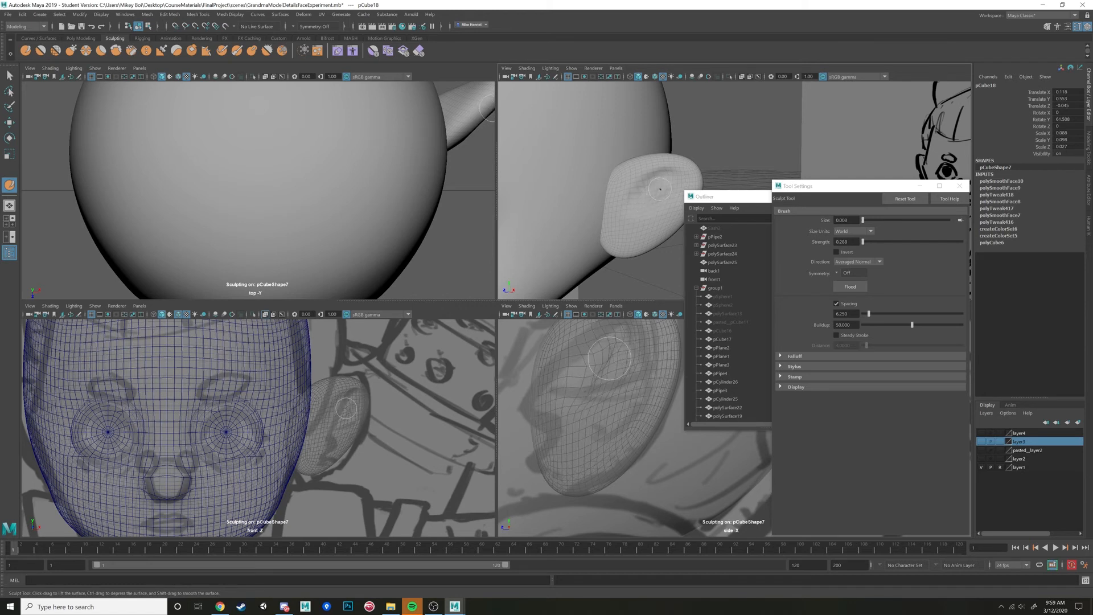
Extend the carved hollow along the inside of the ear's rim and down to the ear canal, and smooth it
left_click_drag(657, 200, 638, 189, "alt")
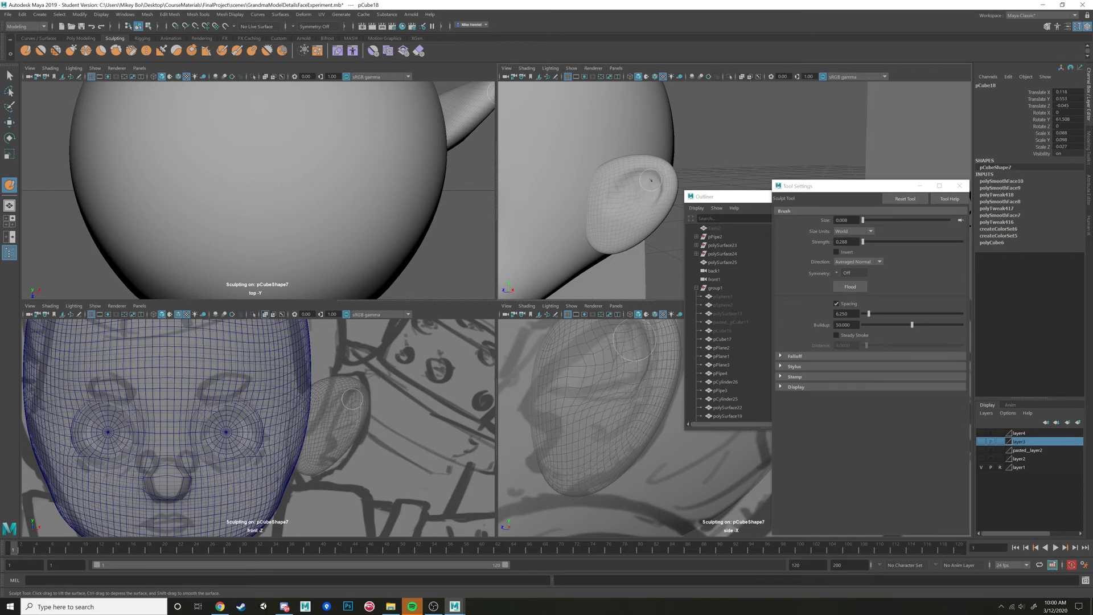
left_click_drag(651, 181, 647, 198, "alt")
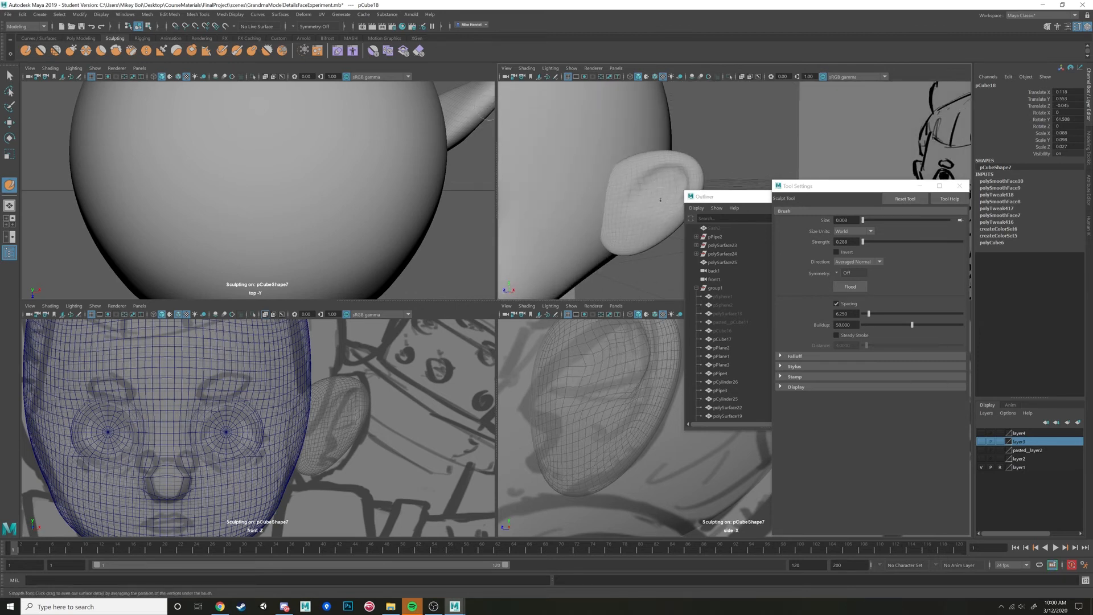
left_click_drag(661, 200, 647, 203, "alt")
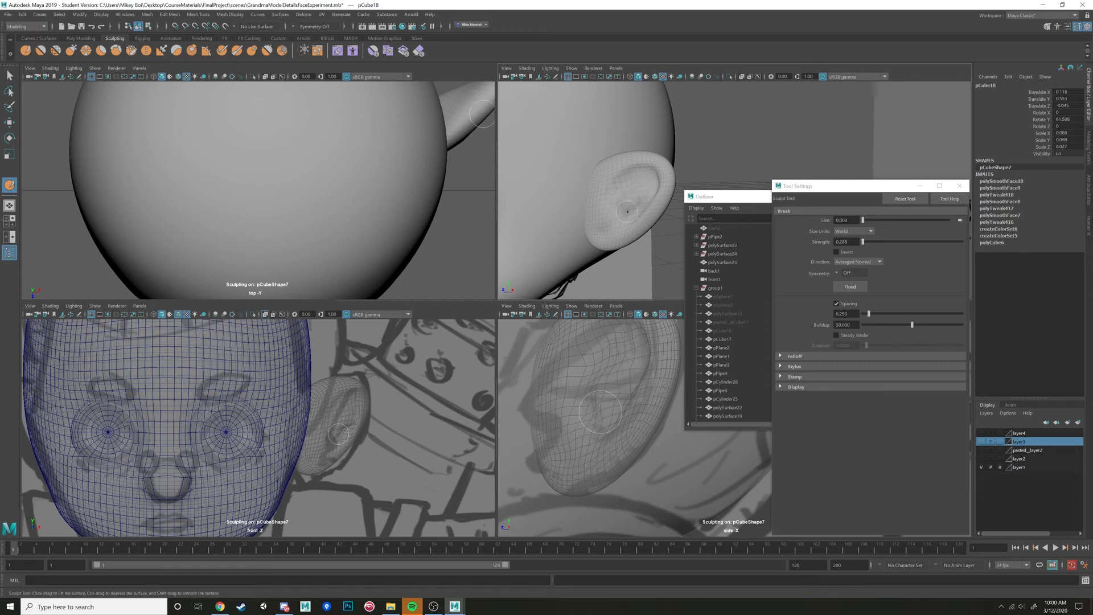
mouse_move(627, 212)
left_mouse_down("alt")
mouse_move(651, 246)
mouse_move(638, 212)
left_mouse_up("alt")
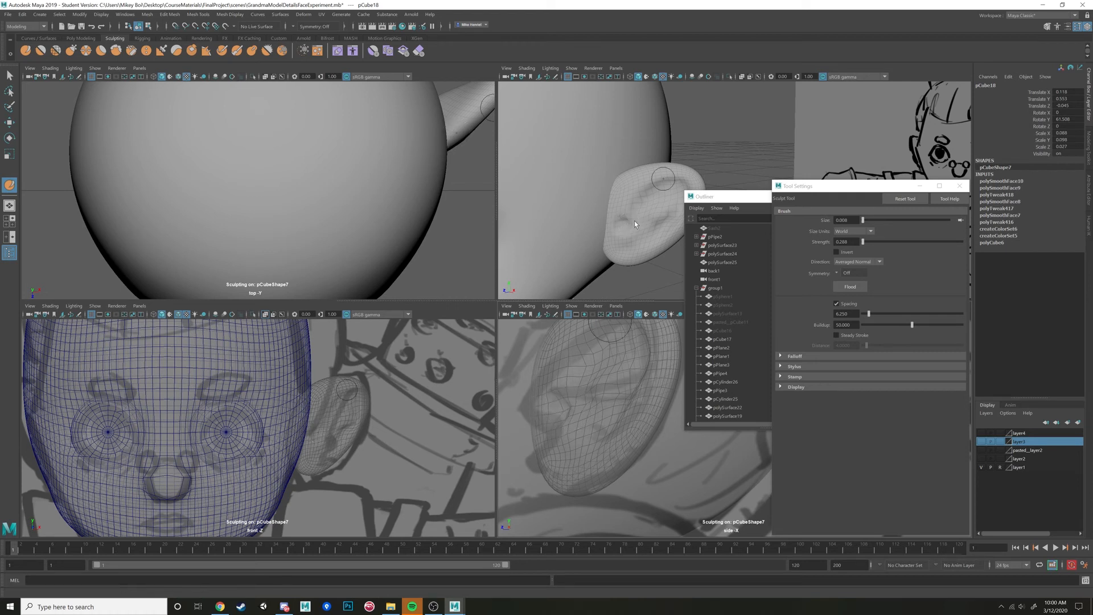
mouse_move(635, 224)
left_mouse_down("alt")
mouse_move(648, 205)
mouse_move(644, 231)
left_mouse_up("alt")
middle_click_drag(644, 231, 668, 194, "alt")
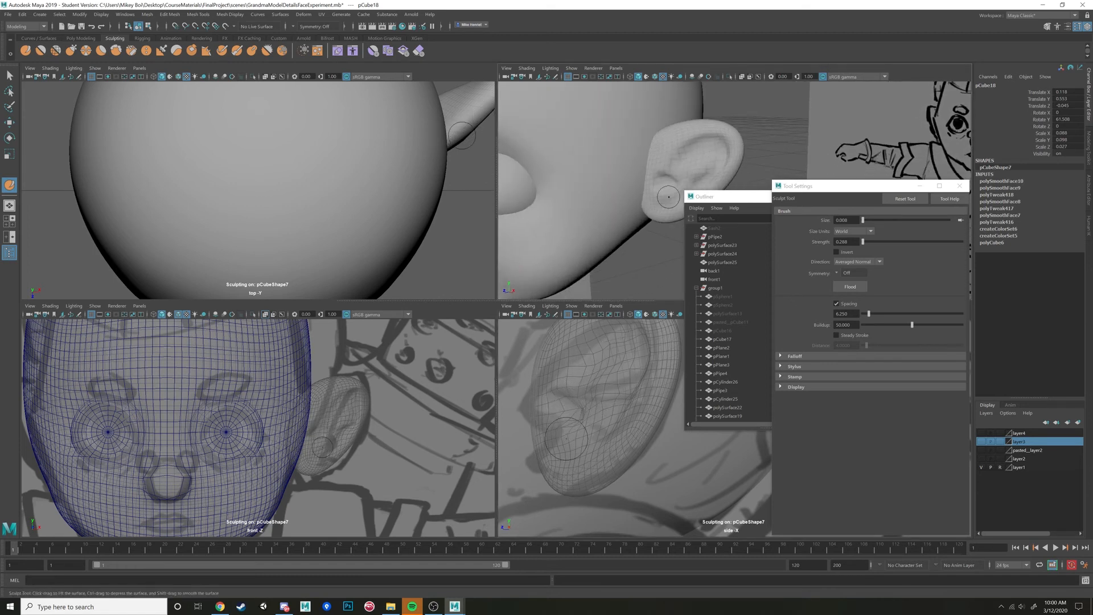
Sculpt the folds around the ear canal in the lower front part of the ear
right_click_drag(667, 195, 644, 191, "alt")
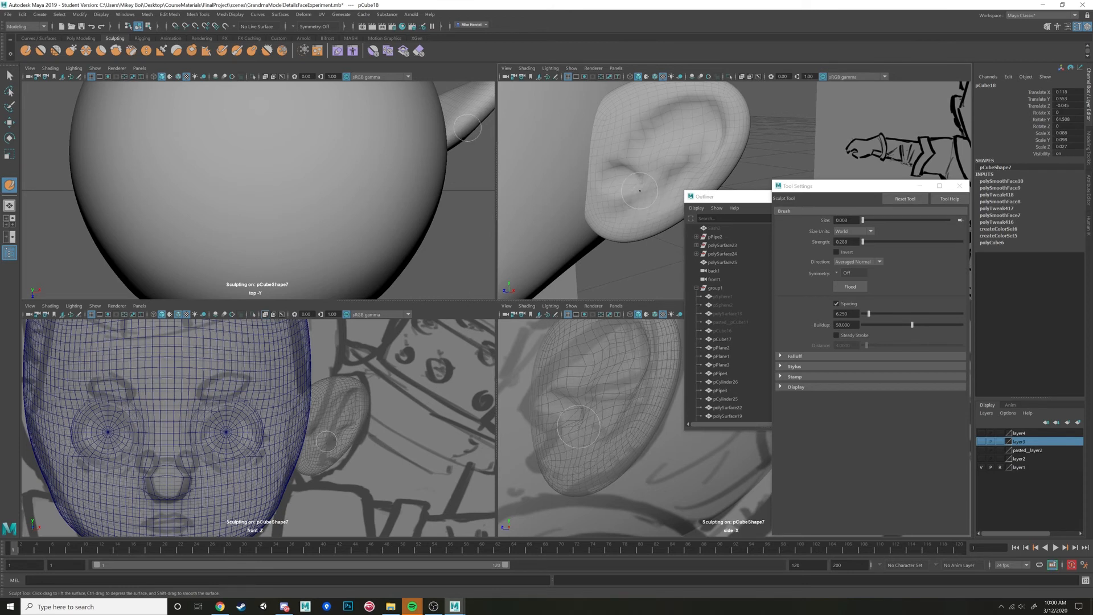
left_click_drag(639, 185, 645, 183)
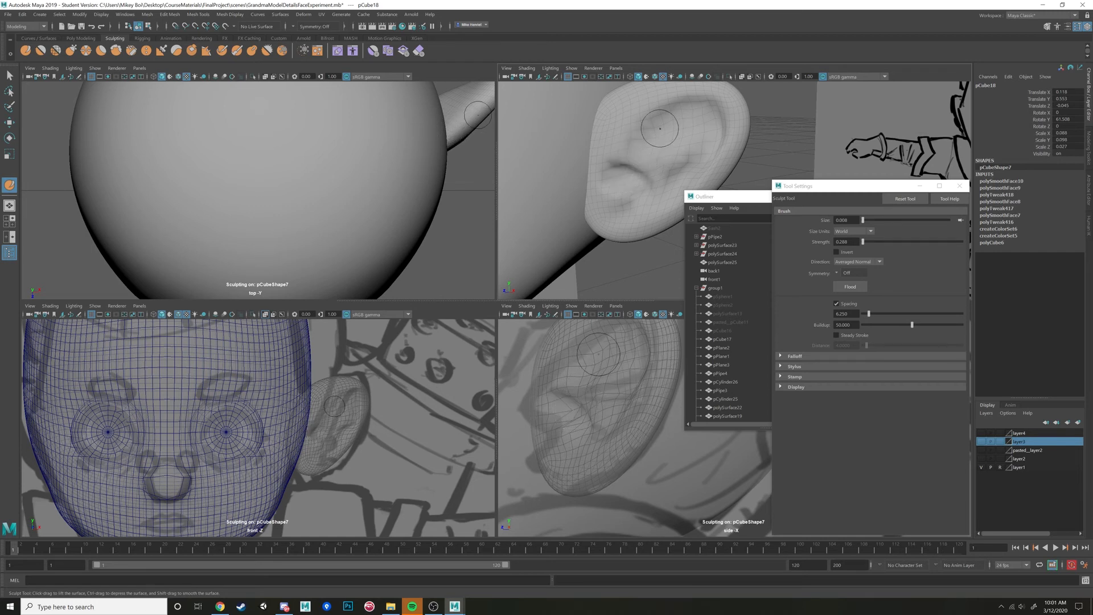
mouse_move(650, 161)
left_mouse_down("alt")
mouse_move(622, 178)
mouse_move(658, 170)
mouse_move(703, 129)
mouse_move(675, 161)
left_mouse_up("alt")
scroll(704, 148, "up", 3)
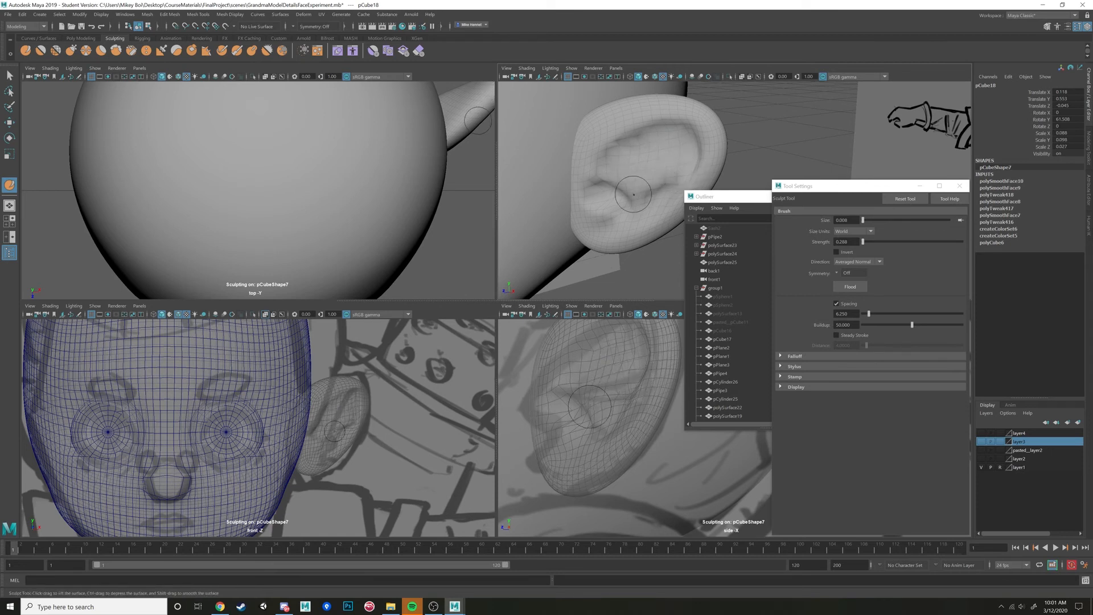
Deepen the ear's inner bowl and refine the ridges between the canal and the outer rim
left_click_drag(646, 200, 671, 181, "alt")
middle_click_drag(663, 174, 640, 189, "alt")
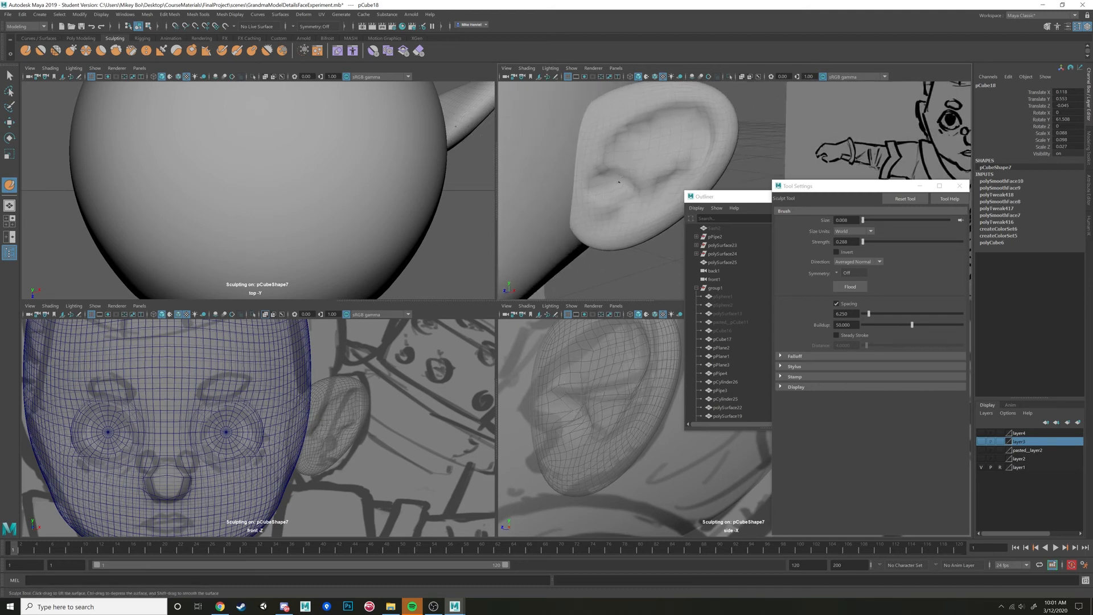
mouse_move(620, 190)
left_mouse_down("alt")
mouse_move(588, 222)
mouse_move(621, 214)
mouse_move(617, 201)
left_mouse_up("alt")
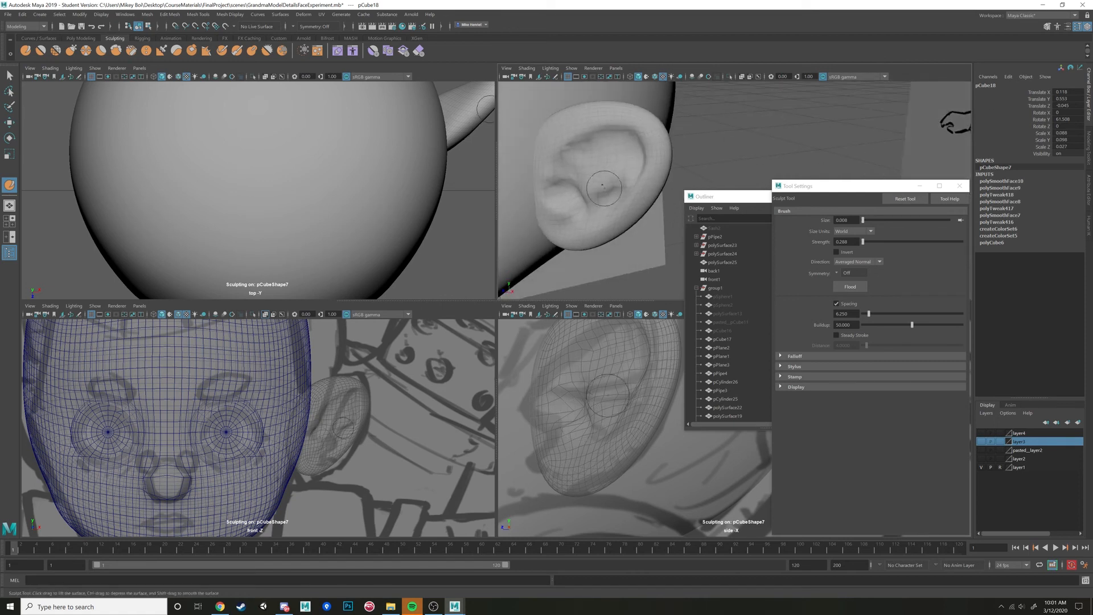
mouse_move(593, 137)
left_mouse_down("ctrl")
mouse_move(574, 145)
mouse_move(712, 140)
mouse_move(603, 149)
mouse_move(660, 203)
mouse_move(631, 223)
mouse_move(594, 227)
left_mouse_up("ctrl")
right_click_drag(593, 227, 569, 199, "alt")
Leave sculpting for the Move tool, examine the deselected ear against the whole head, and reselect the ear
mouse_move(570, 199)
left_mouse_down("alt")
mouse_move(647, 164)
mouse_move(631, 165)
mouse_move(649, 170)
mouse_move(625, 173)
mouse_move(655, 171)
mouse_move(694, 133)
mouse_move(722, 125)
mouse_move(706, 135)
mouse_move(714, 149)
left_mouse_up("alt")
key("w")
left_click(698, 158)
left_click(696, 134)
left_click(697, 139)
left_click(734, 103)
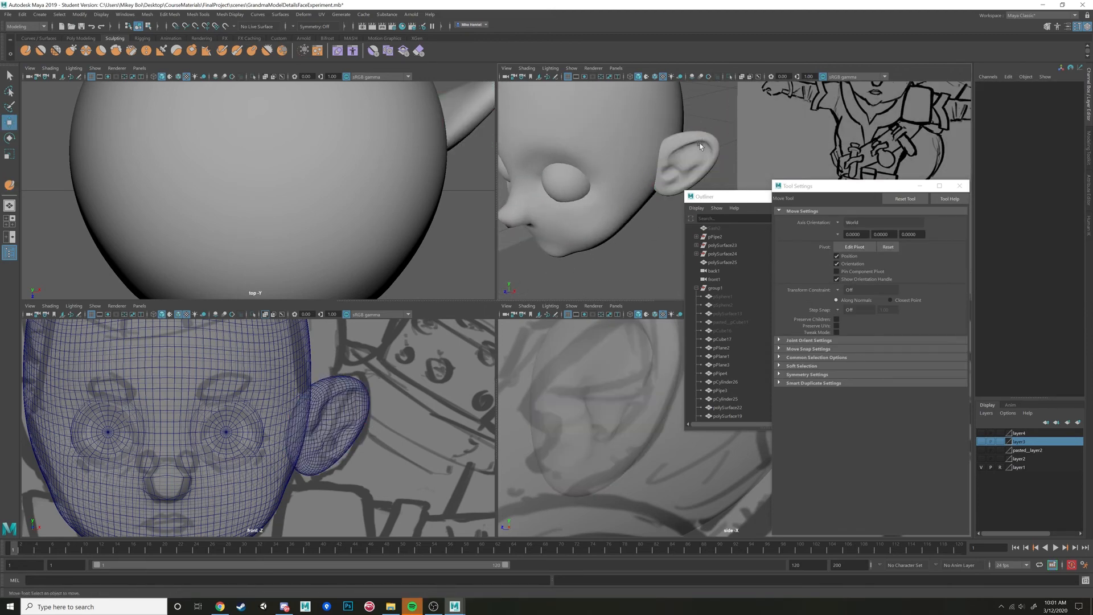
left_click(701, 146)
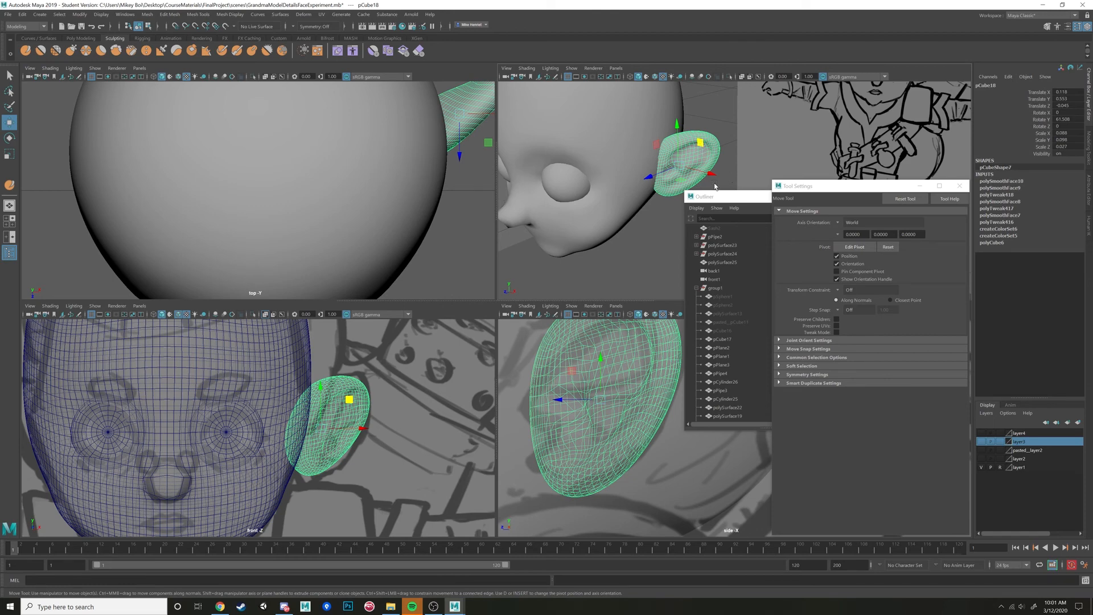
mouse_move(715, 186)
left_mouse_down("alt")
mouse_move(646, 245)
mouse_move(621, 234)
left_mouse_up("alt")
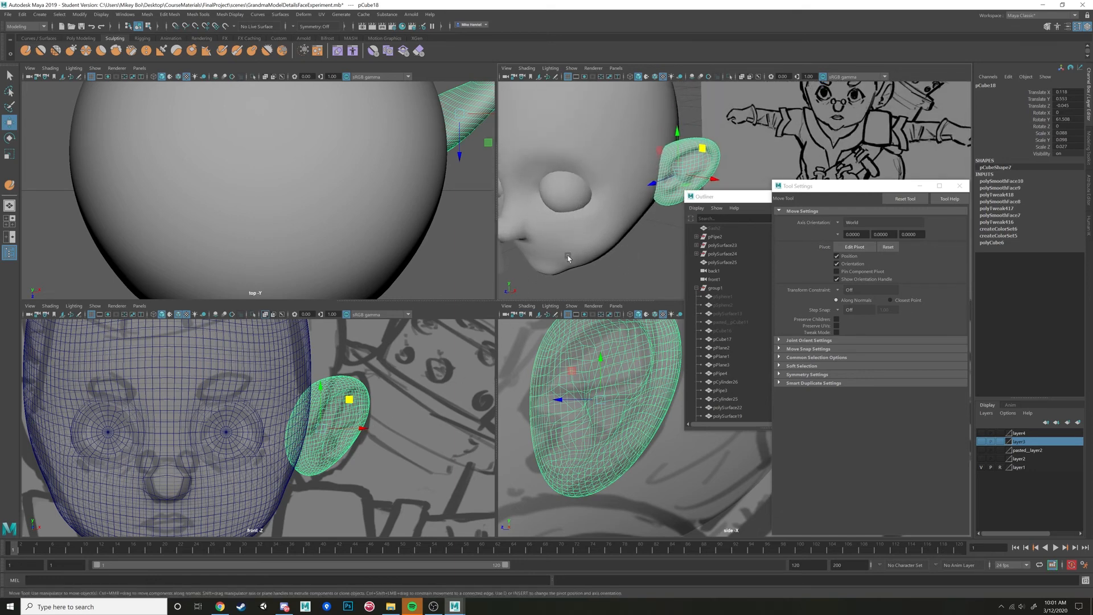
Move the ear's pivot to the center line of the head and freeze the ear's transformations
left_click_drag(586, 241, 570, 236, "alt")
left_click_drag(645, 215, 776, 161, "alt")
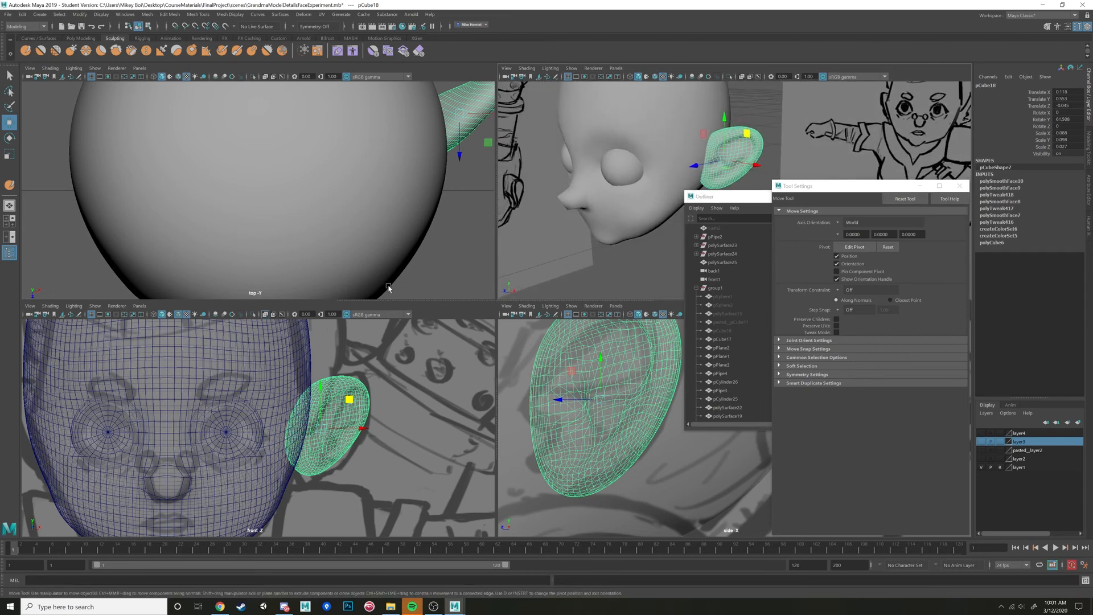
mouse_move(639, 171)
left_mouse_down("alt")
mouse_move(707, 185)
mouse_move(684, 188)
mouse_move(631, 161)
left_mouse_up("alt")
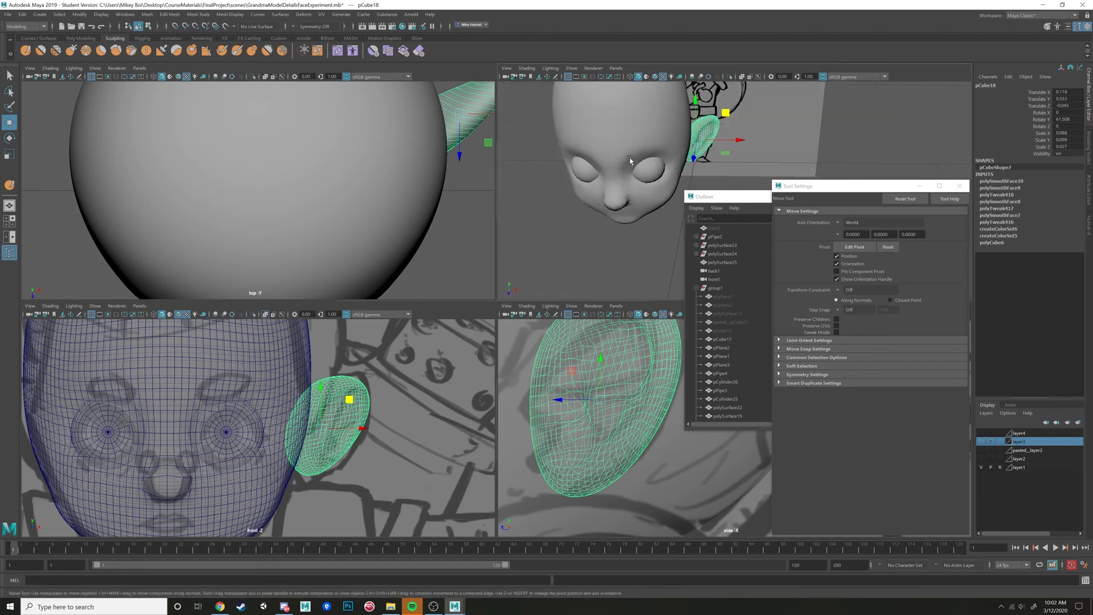
key("d")
left_click_drag(740, 140, 718, 147)
key("d")
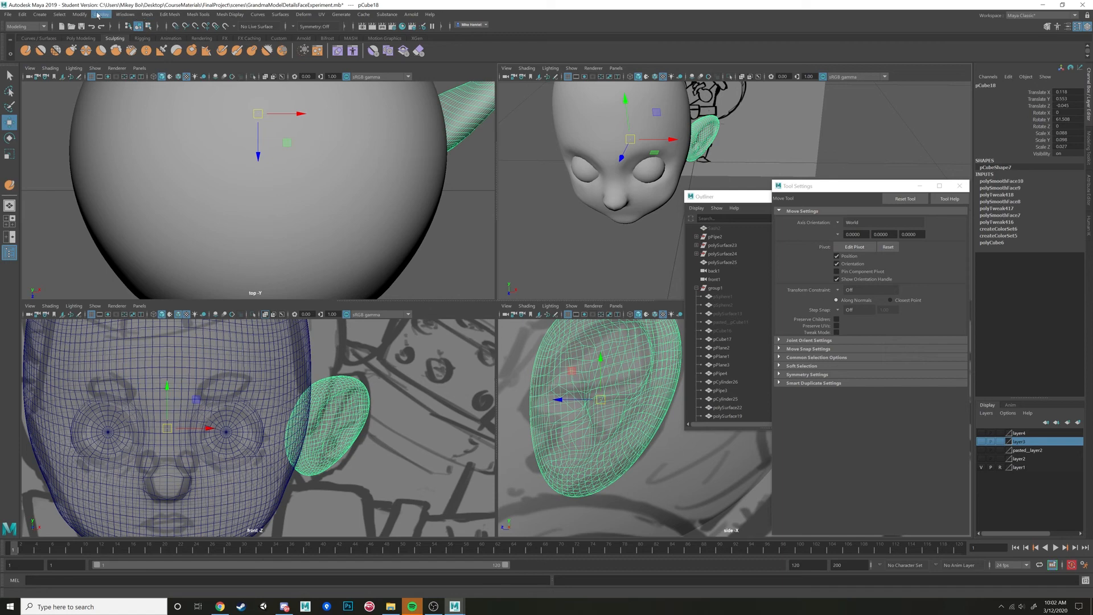
left_click(79, 14)
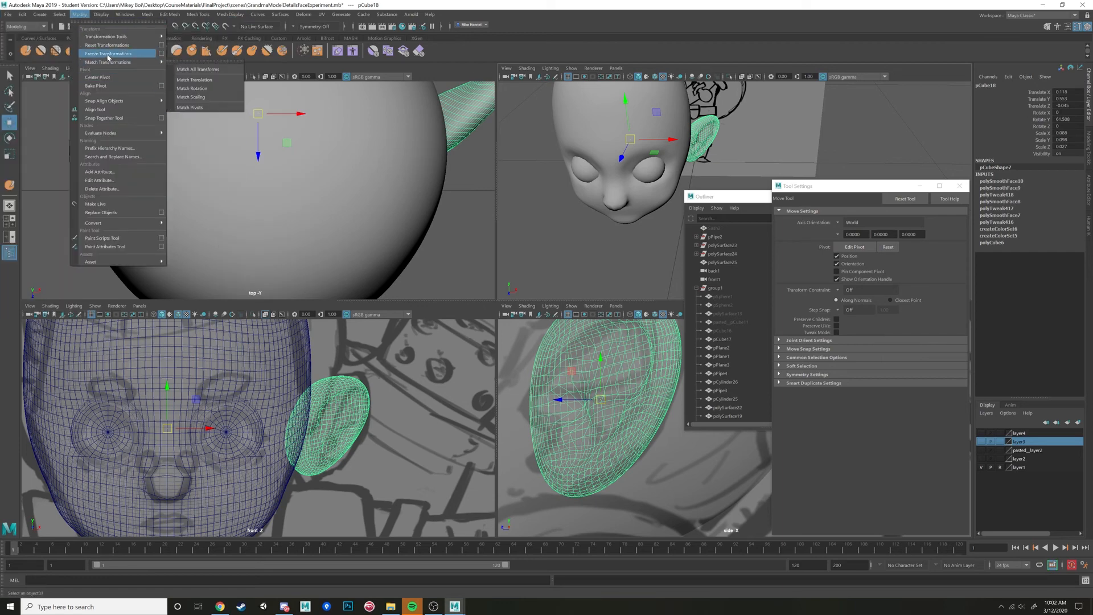
left_click(109, 53)
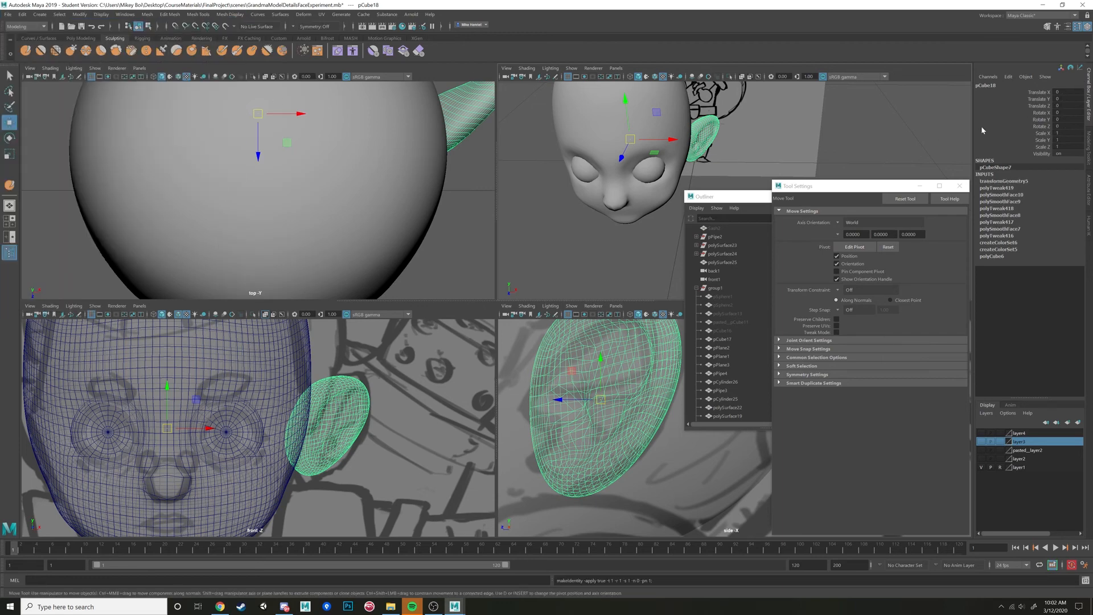
Duplicate the ear and mirror the copy to the opposite side of the head with a Scale X of -1
left_click_drag(679, 137, 669, 145, "alt")
key("ctrl+d")
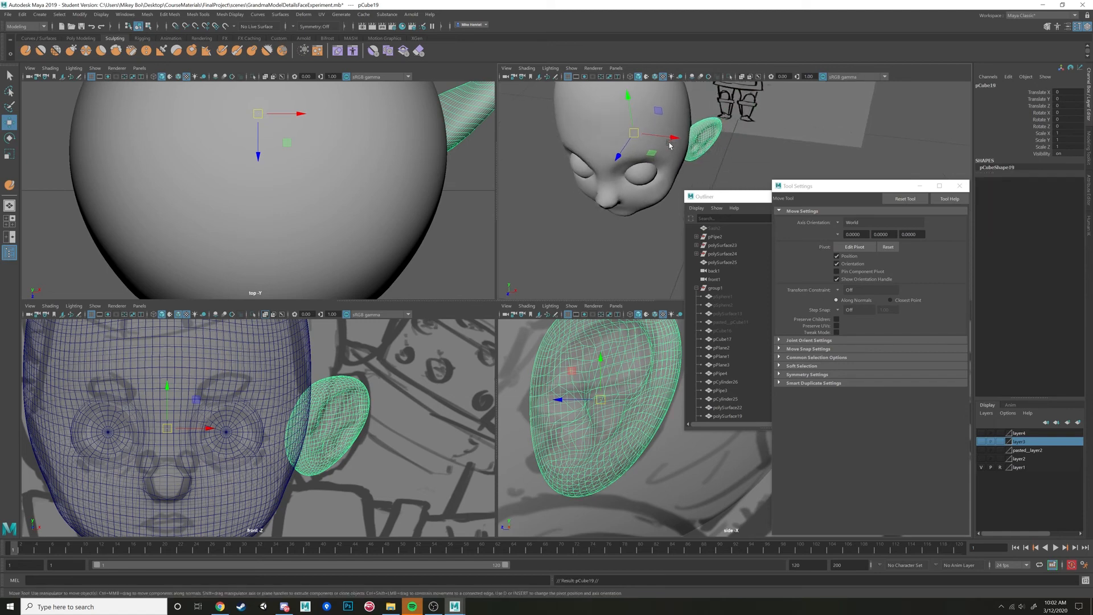
key("r")
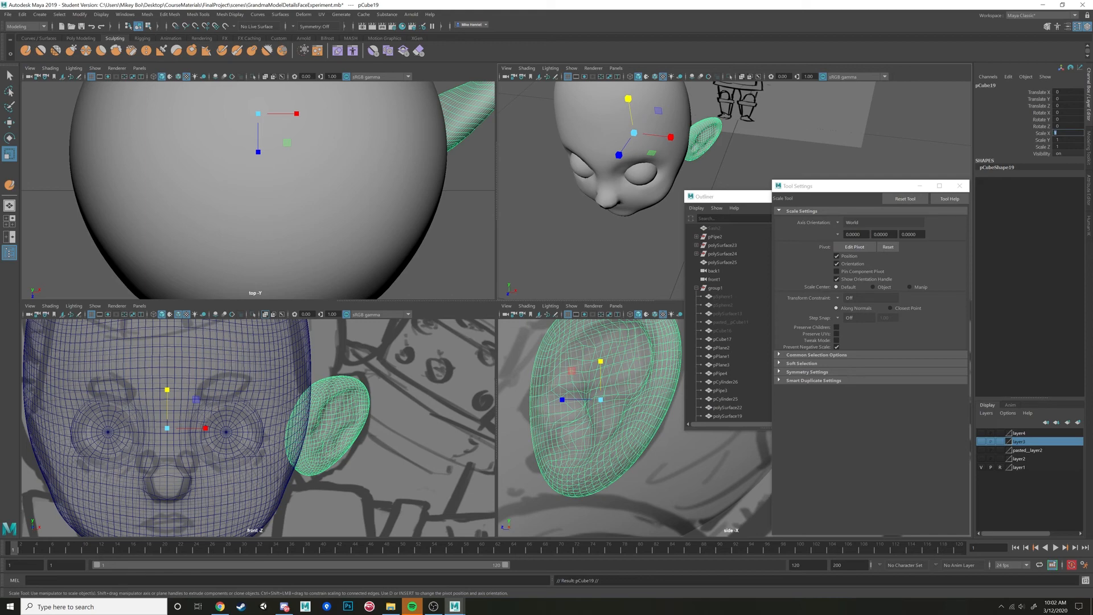
key("Return")
left_click_drag(806, 157, 658, 143, "alt")
mouse_move(590, 164)
left_mouse_down()
mouse_move(668, 155)
mouse_move(596, 175)
left_mouse_up()
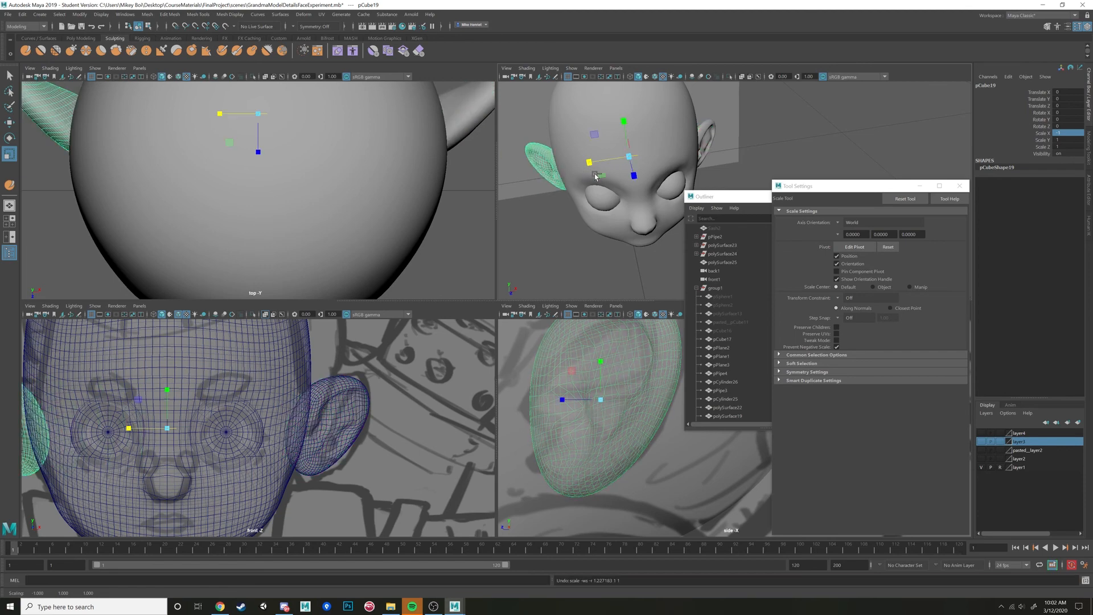
left_click_drag(678, 133, 757, 151, "alt")
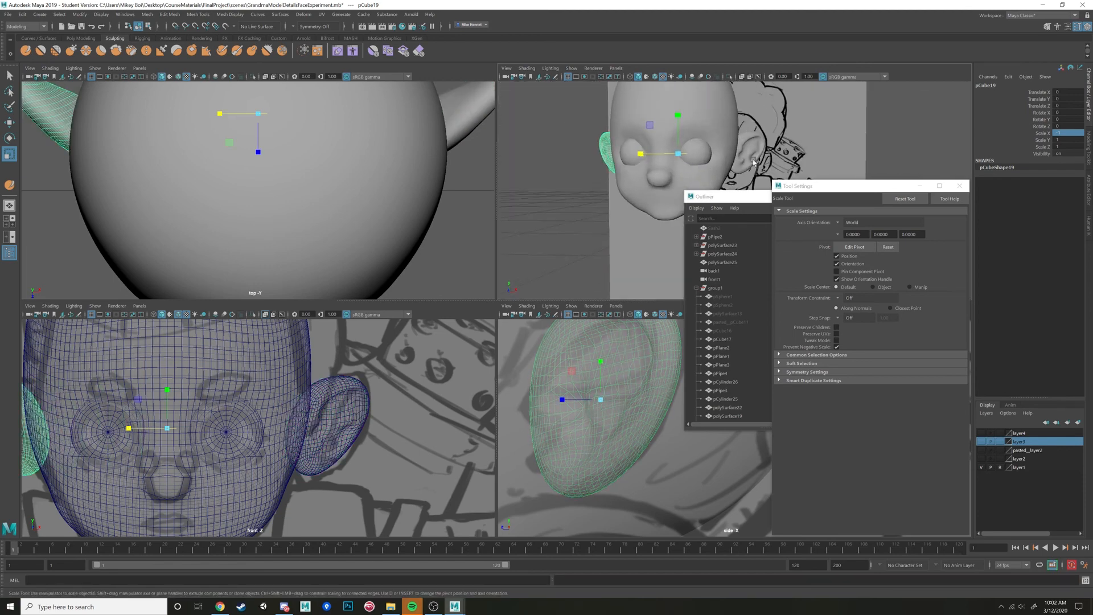
Select only the head mesh and apply Smooth with one division
left_click(742, 157)
left_click(722, 107)
left_click_drag(722, 109, 699, 156, "alt")
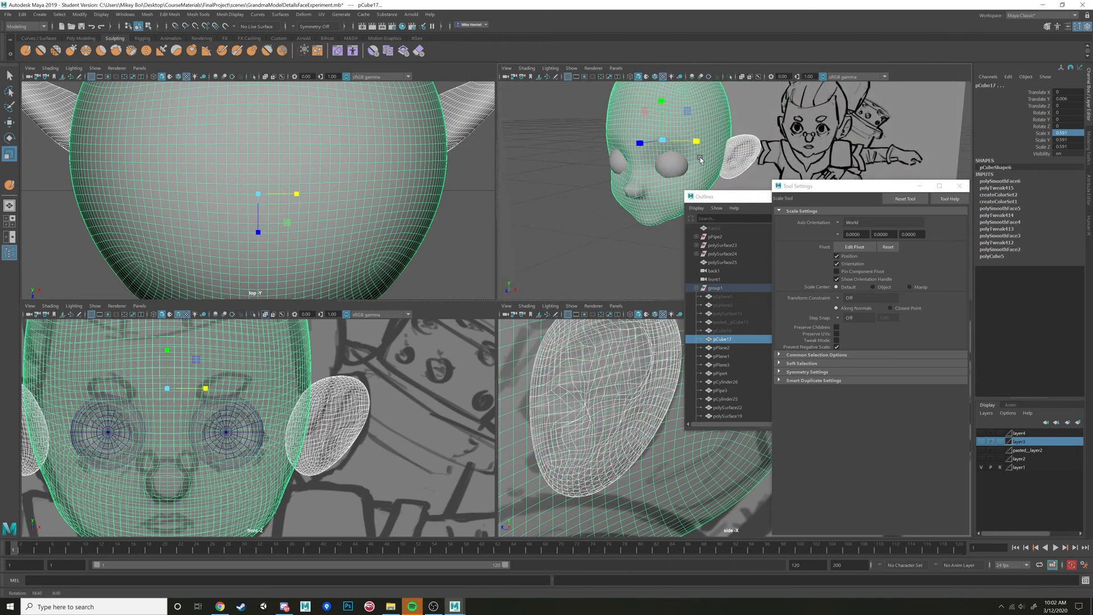
left_click(708, 117)
left_click_drag(709, 118, 716, 143, "alt")
scroll(716, 143, "up", 3)
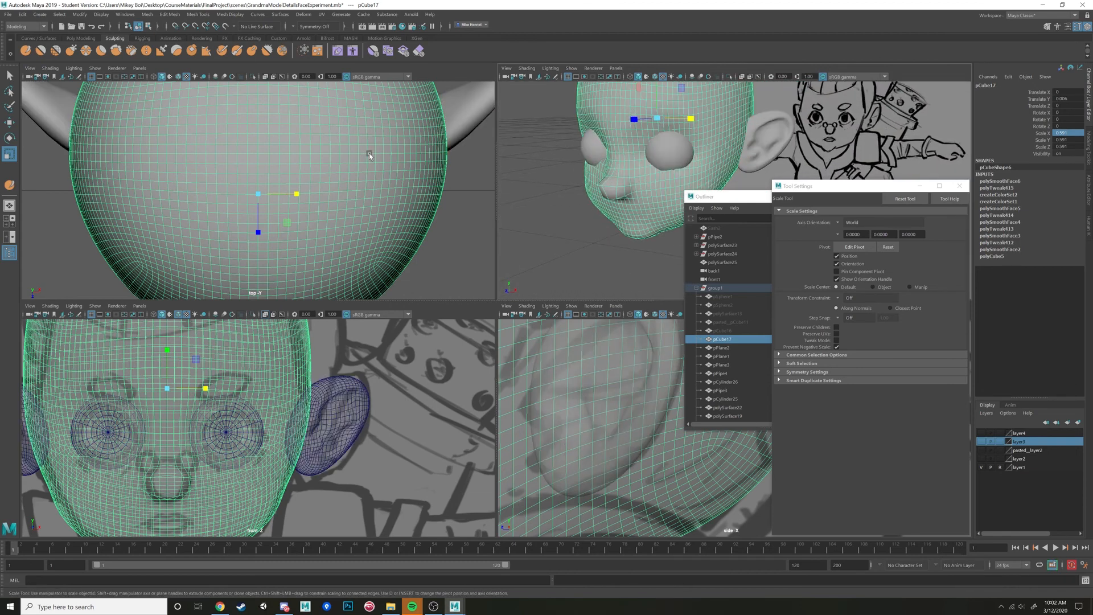
left_click(153, 15)
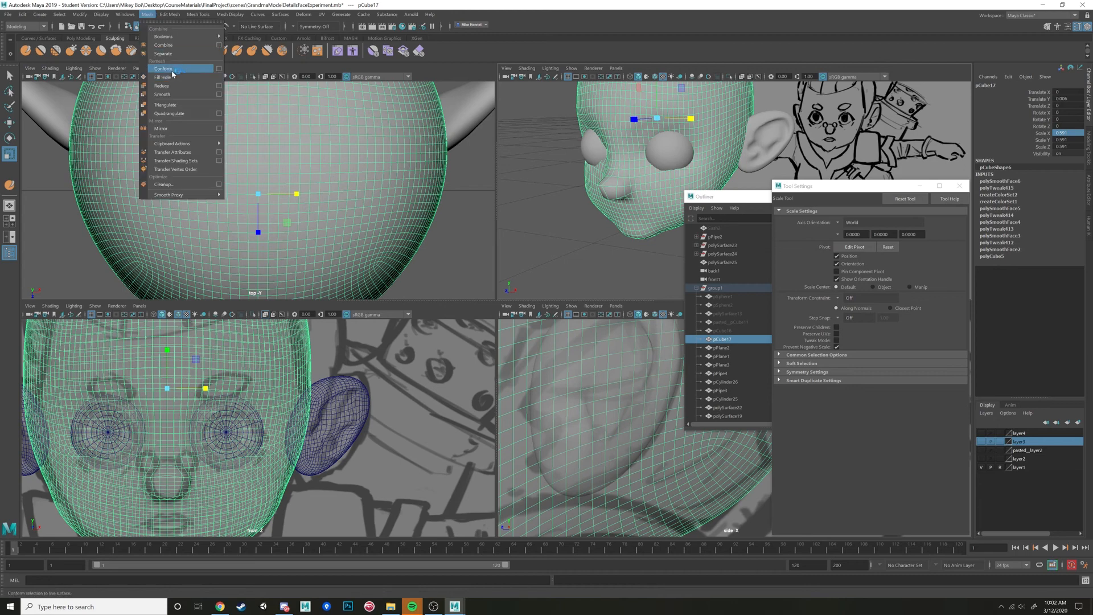
mouse_move(166, 20)
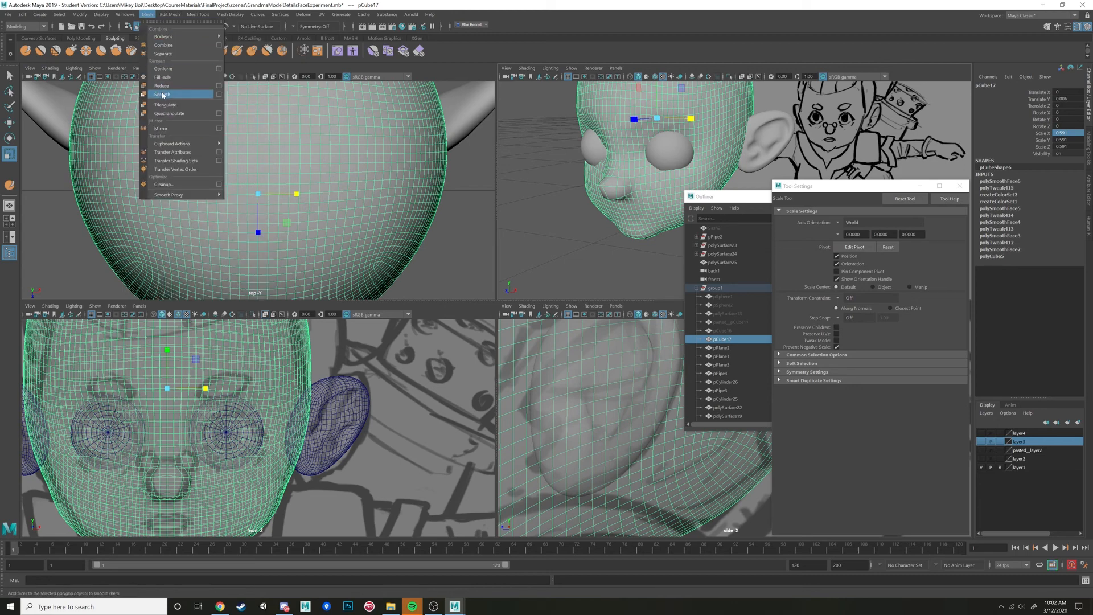
left_click(162, 94)
middle_click_drag(627, 170, 644, 173, "alt")
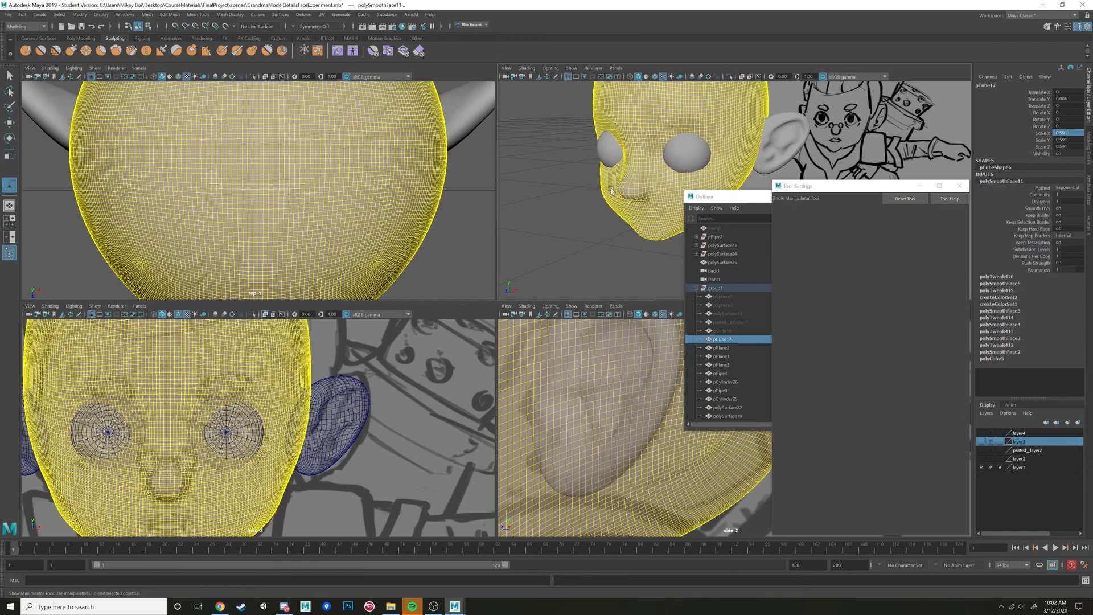
middle_click_drag(556, 393, 620, 414, "alt")
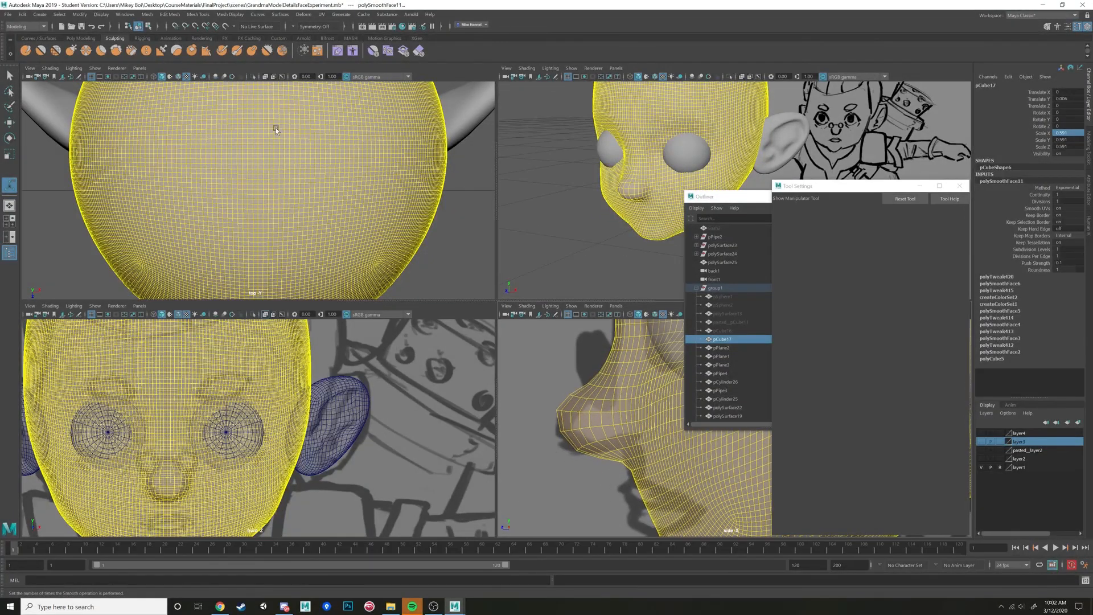
Start the Grab tool on the head, resize its brush to 0.022, undo the test strokes and set symmetry to Object X
left_click(71, 50)
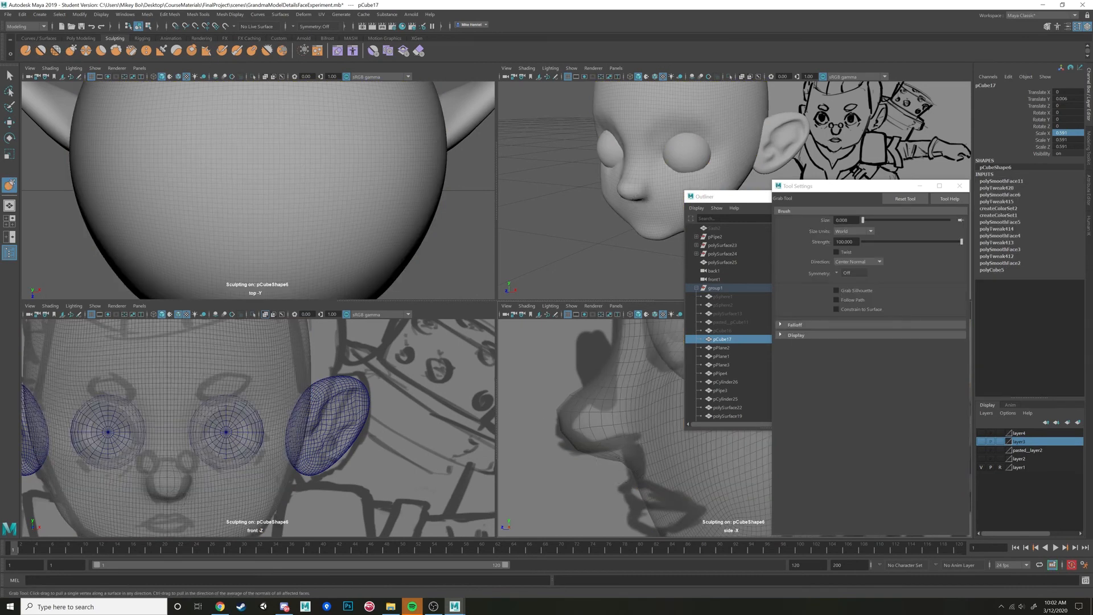
key("b")
left_click_drag(621, 457, 652, 454)
left_click_drag(626, 451, 625, 449)
key("ctrl+z")
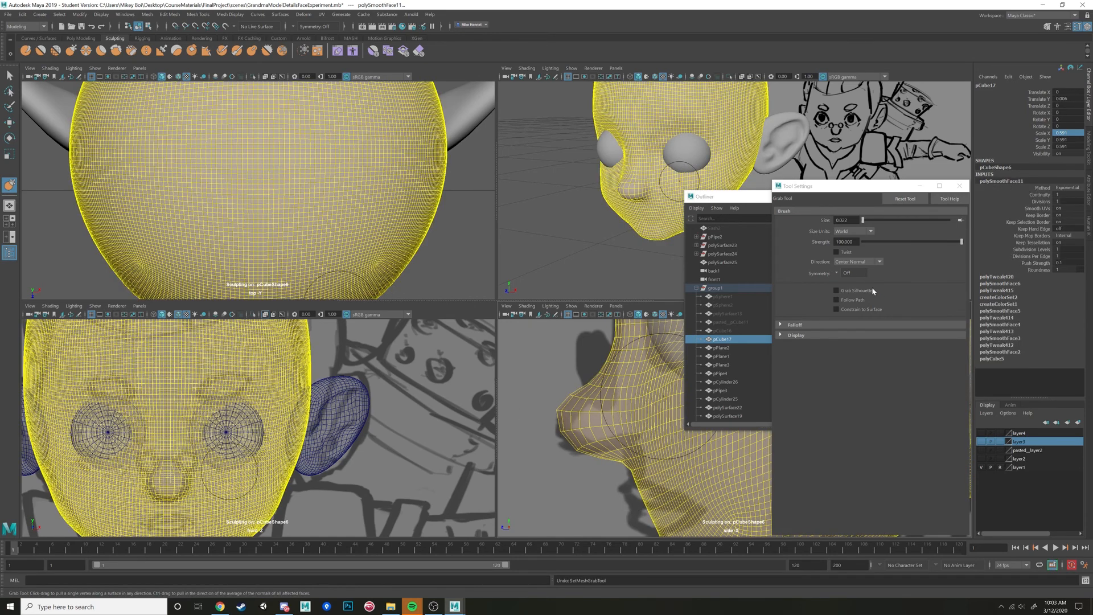
left_click(849, 274)
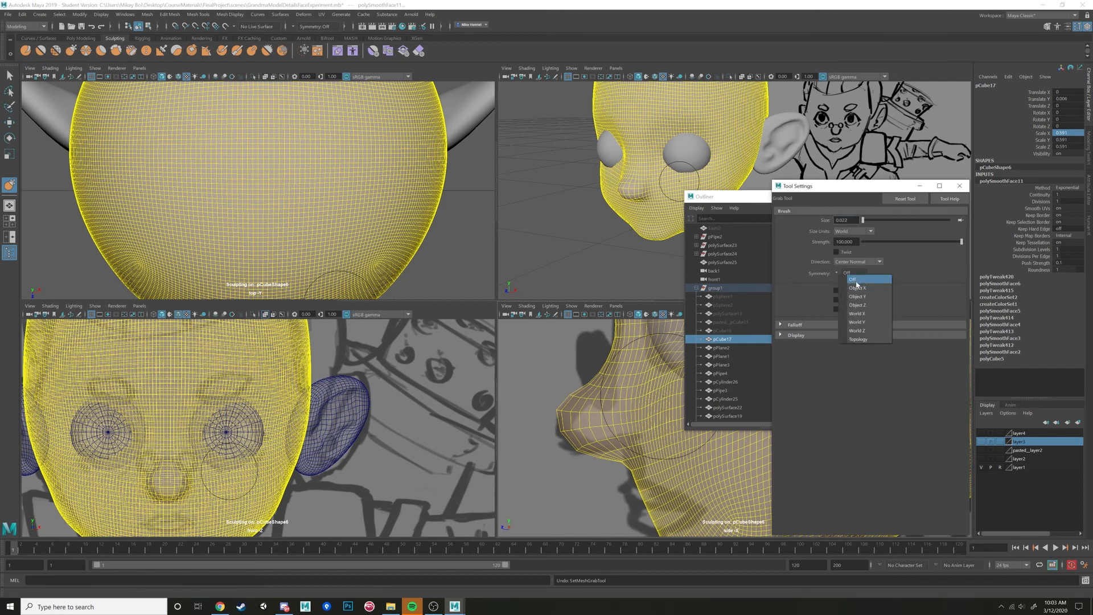
left_click(857, 287)
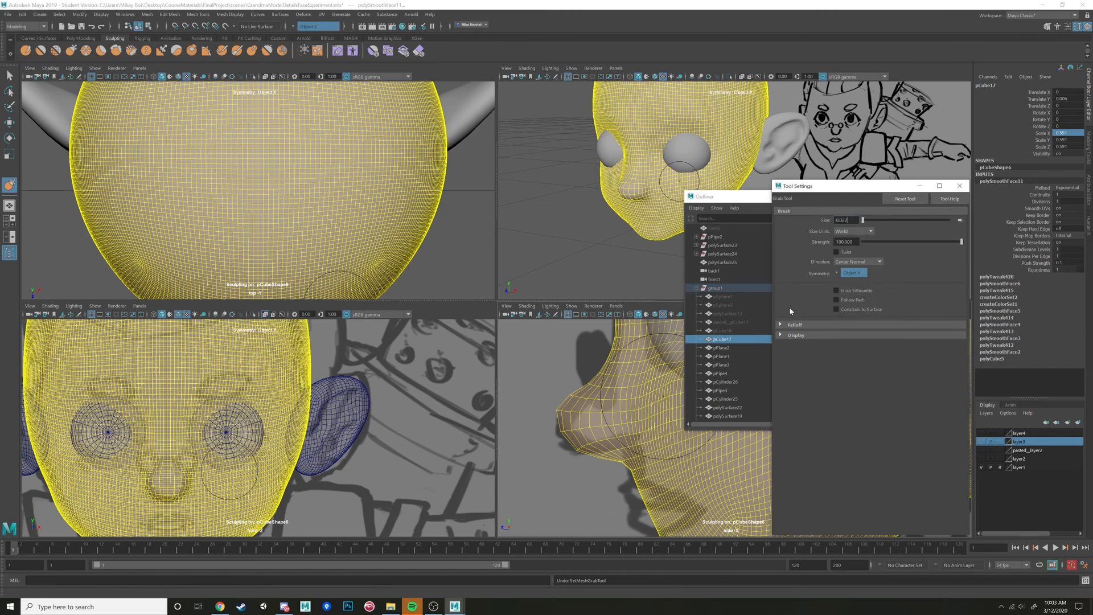
Adjust the underside of the nose with Grab strokes, and undo the stroke made on the nose tip
left_click(623, 456)
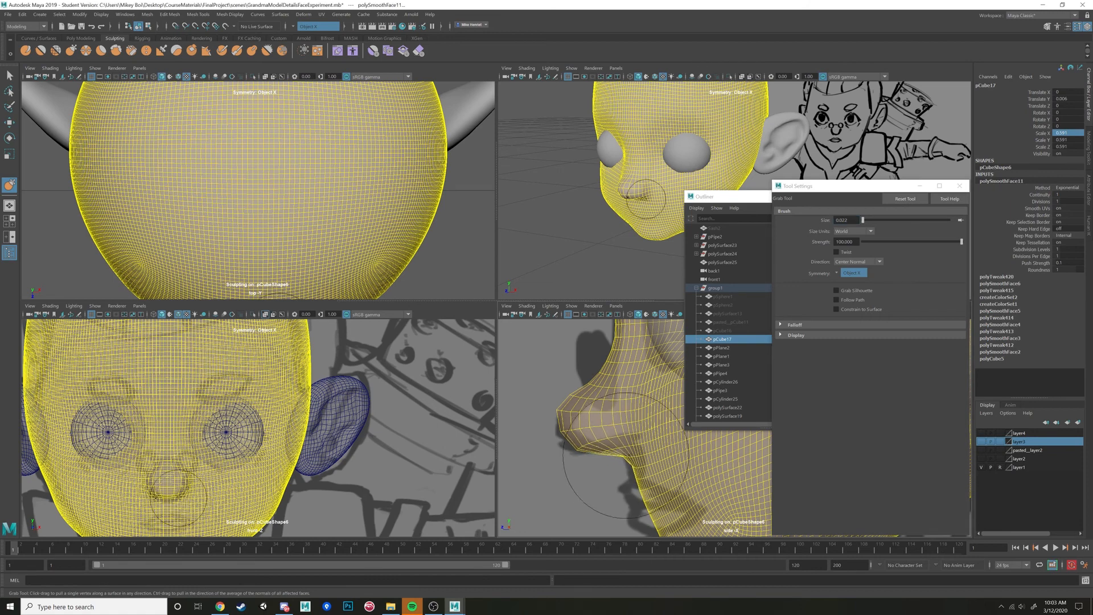
left_click_drag(627, 456, 629, 438)
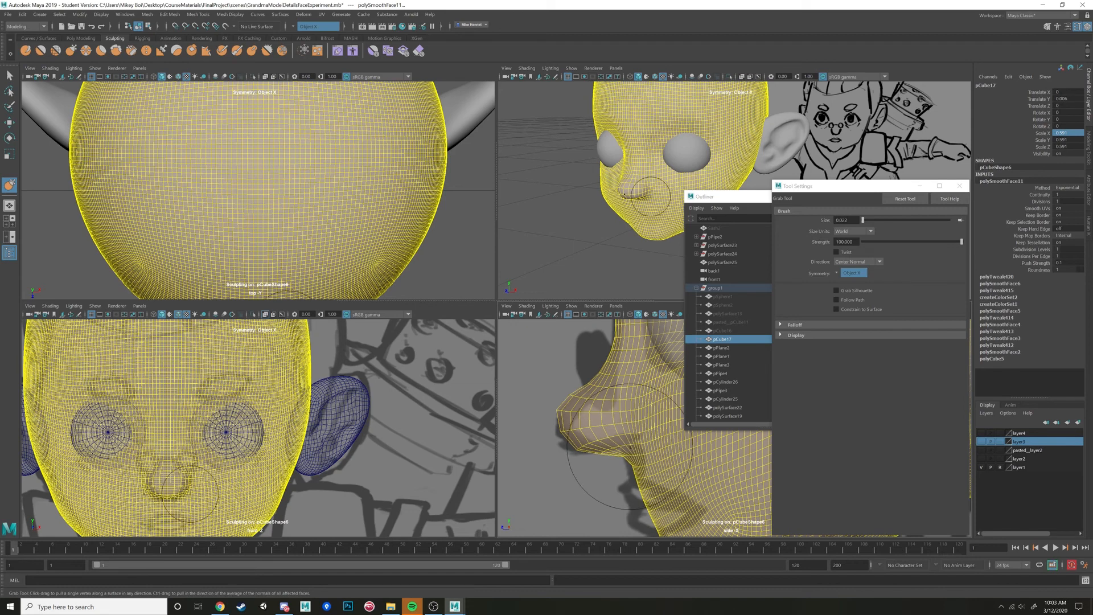
mouse_move(604, 170)
left_mouse_down("alt")
mouse_move(635, 194)
mouse_move(654, 171)
left_mouse_up("alt")
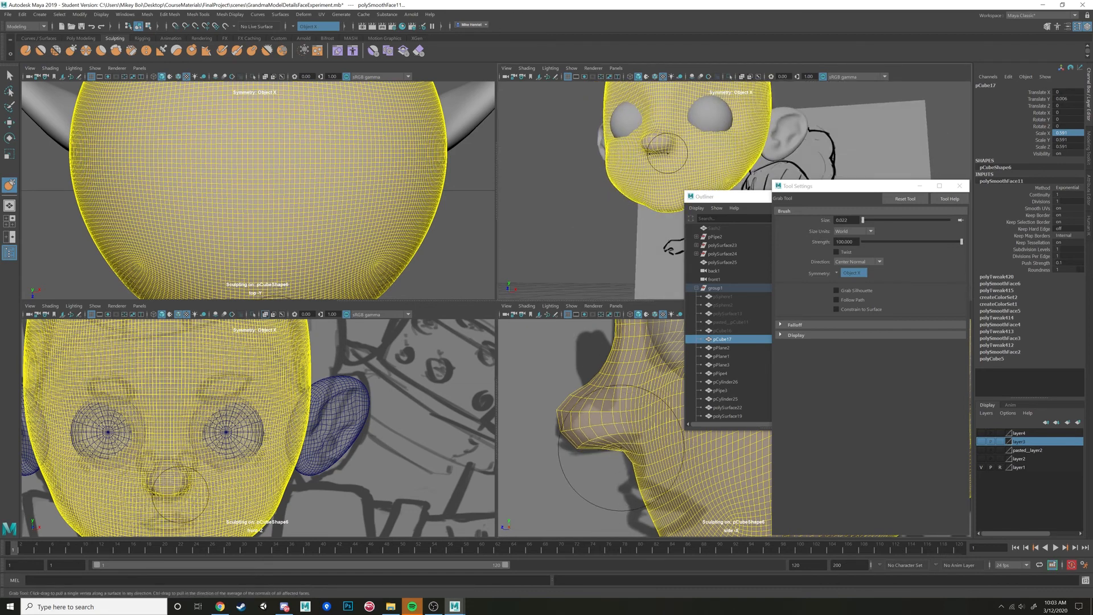
left_click_drag(669, 152, 670, 150)
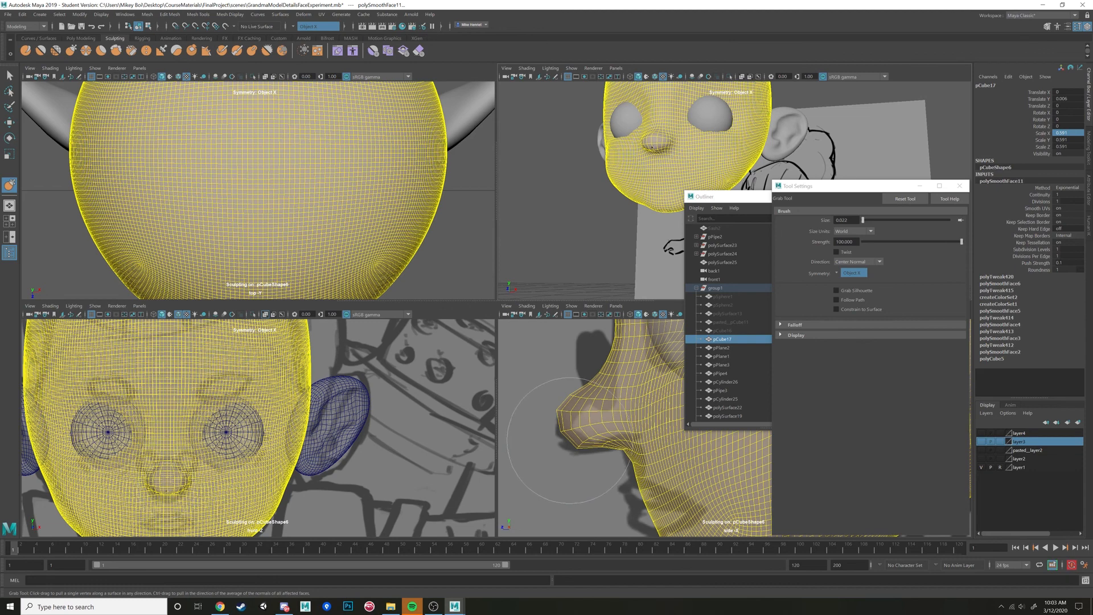
left_click_drag(569, 440, 585, 436)
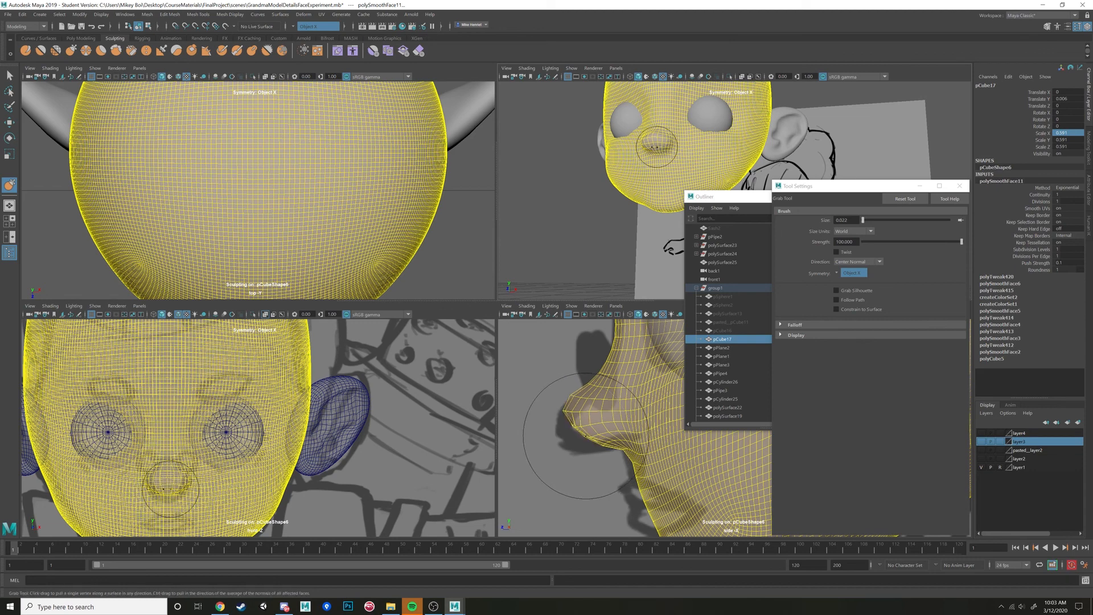
key("ctrl+z")
Reshape the nose's bridge and tip with the Grab tool to follow the profile drawing
mouse_move(658, 148)
left_mouse_down("alt")
mouse_move(623, 161)
mouse_move(662, 152)
left_mouse_up("alt")
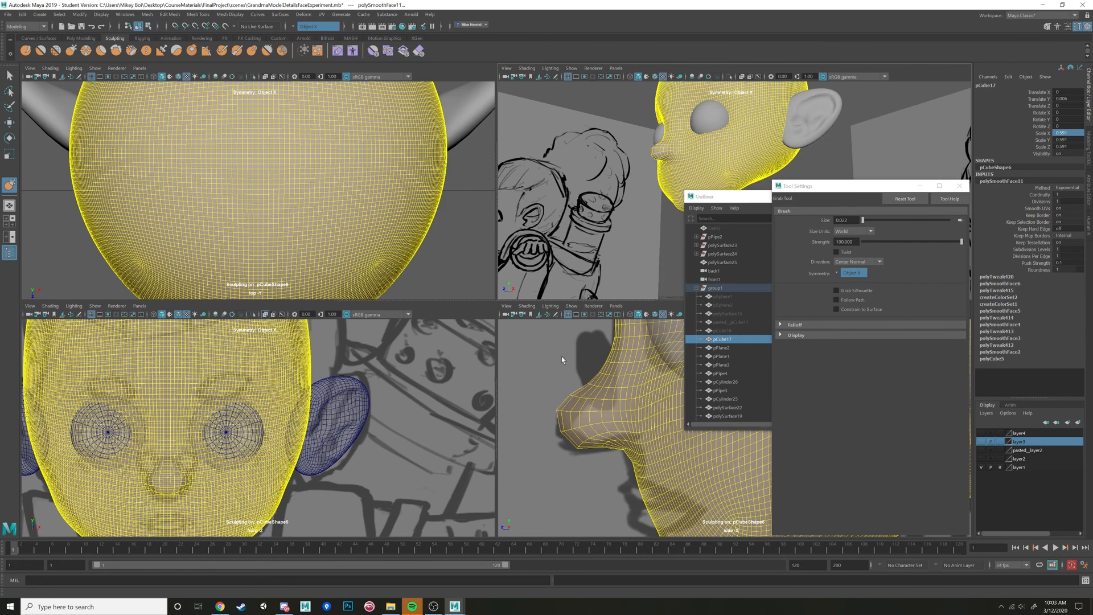
middle_click_drag(562, 357, 570, 352, "alt")
left_click_drag(579, 390, 569, 407)
left_click_drag(617, 157, 675, 148, "alt")
Switch to the Sculpt tool, reduce the brush size and build up the upper lip over the mouth drawing
right_click_drag(603, 191, 640, 198, "alt")
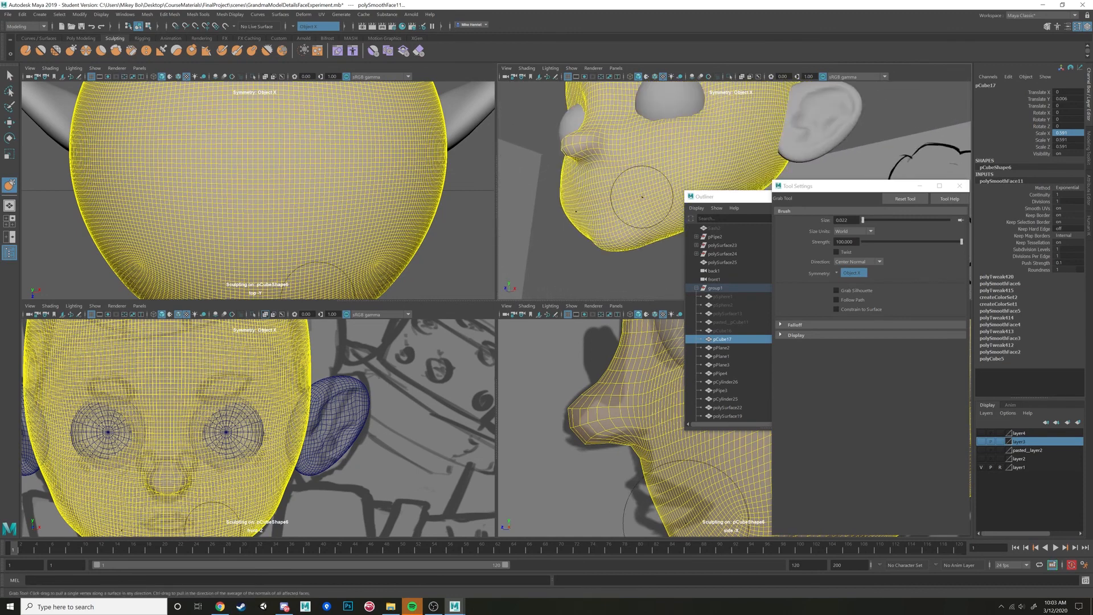
middle_click_drag(633, 197, 693, 191, "alt")
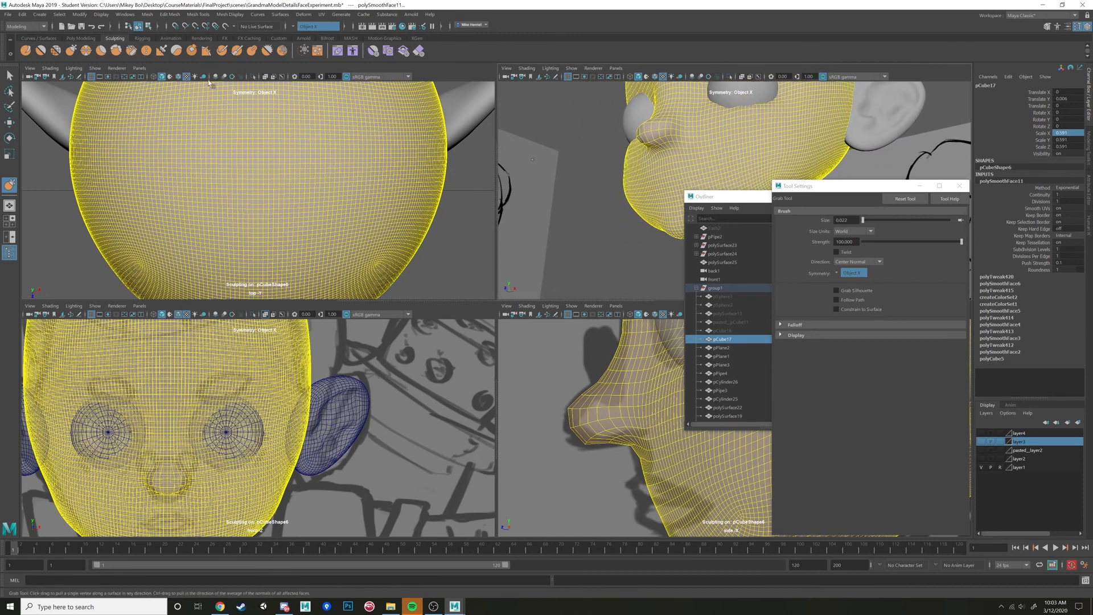
left_click(22, 53)
mouse_move(184, 468)
middle_mouse_down("alt")
mouse_move(185, 451)
mouse_move(276, 359)
middle_mouse_up("alt")
right_click_drag(239, 433, 296, 443, "alt")
middle_click_drag(278, 460, 278, 446, "alt")
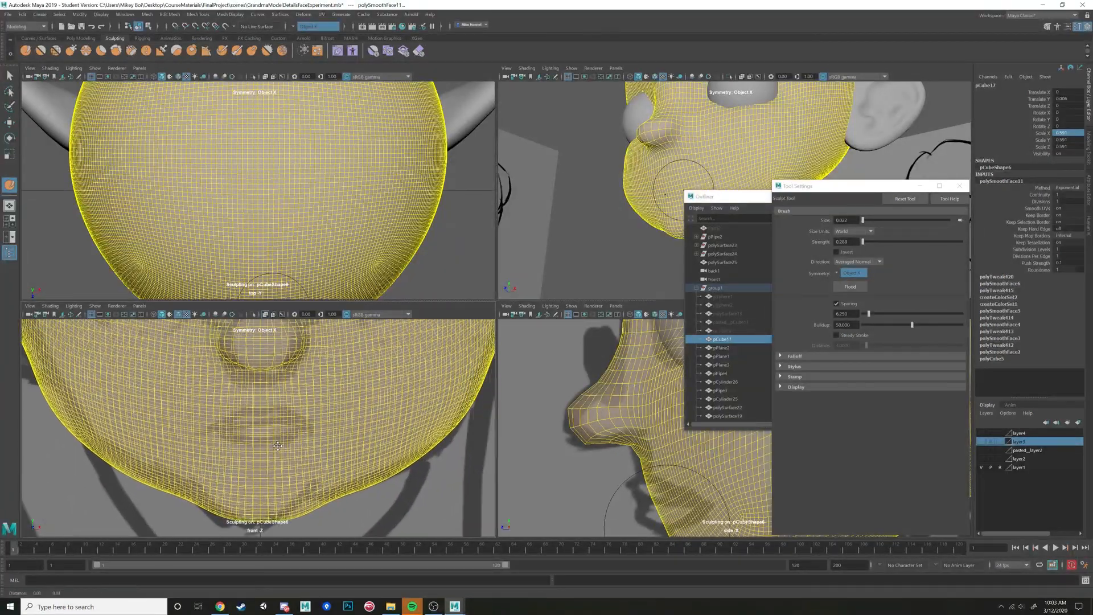
right_click_drag(277, 446, 285, 443, "alt")
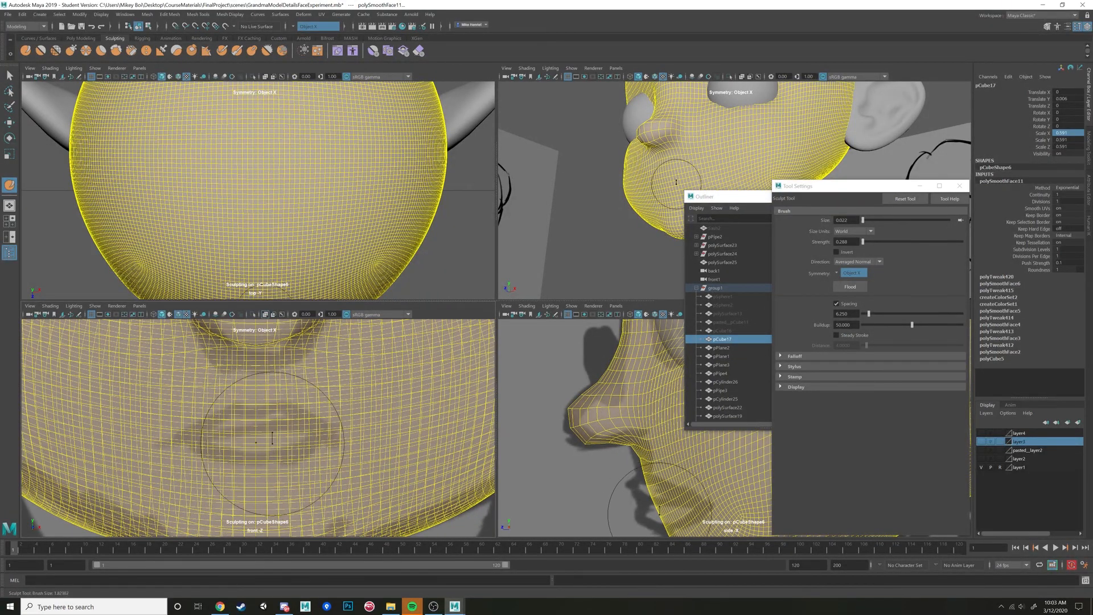
left_click_drag(272, 438, 258, 432)
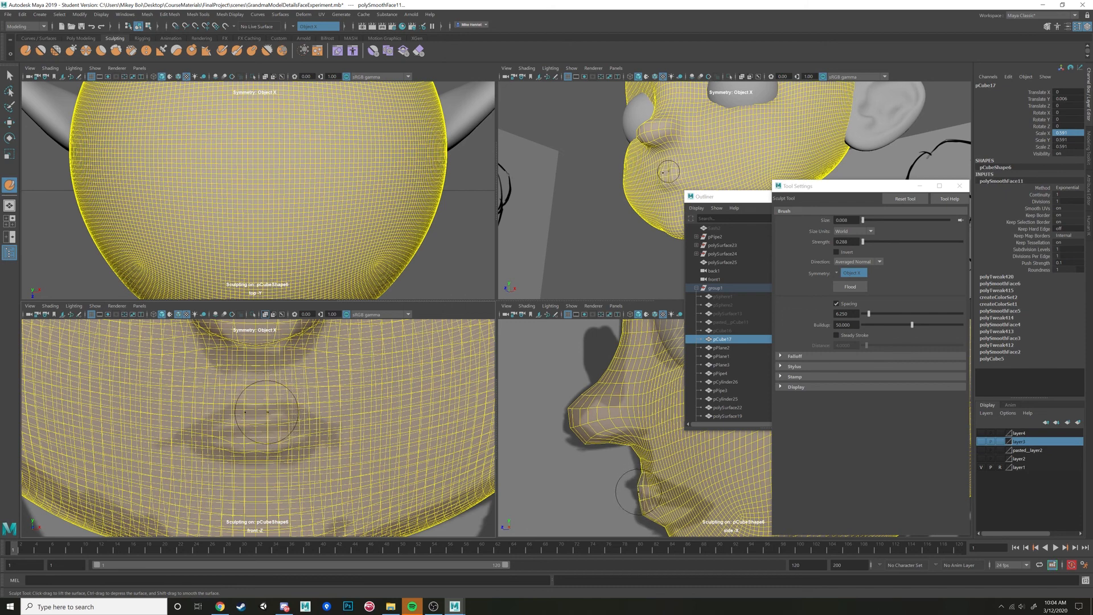
Check the head with the Move tool, restart the Sculpt tool and build up the lip area around the mouth
mouse_move(665, 171)
left_mouse_down("alt")
mouse_move(654, 163)
mouse_move(616, 202)
left_mouse_up("alt")
key("w")
left_click(651, 182)
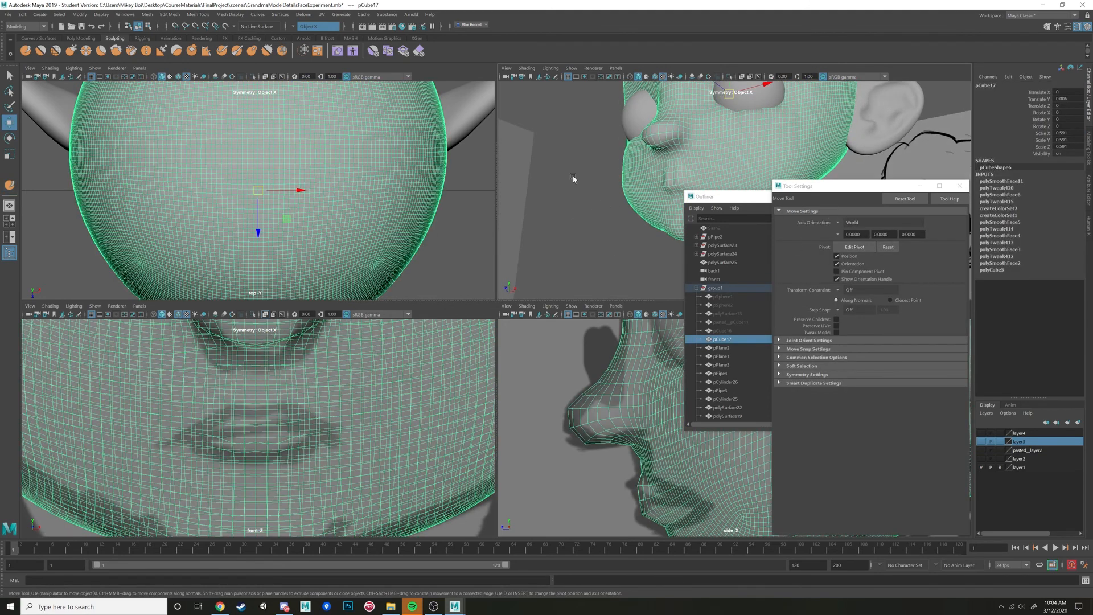
left_click(26, 52)
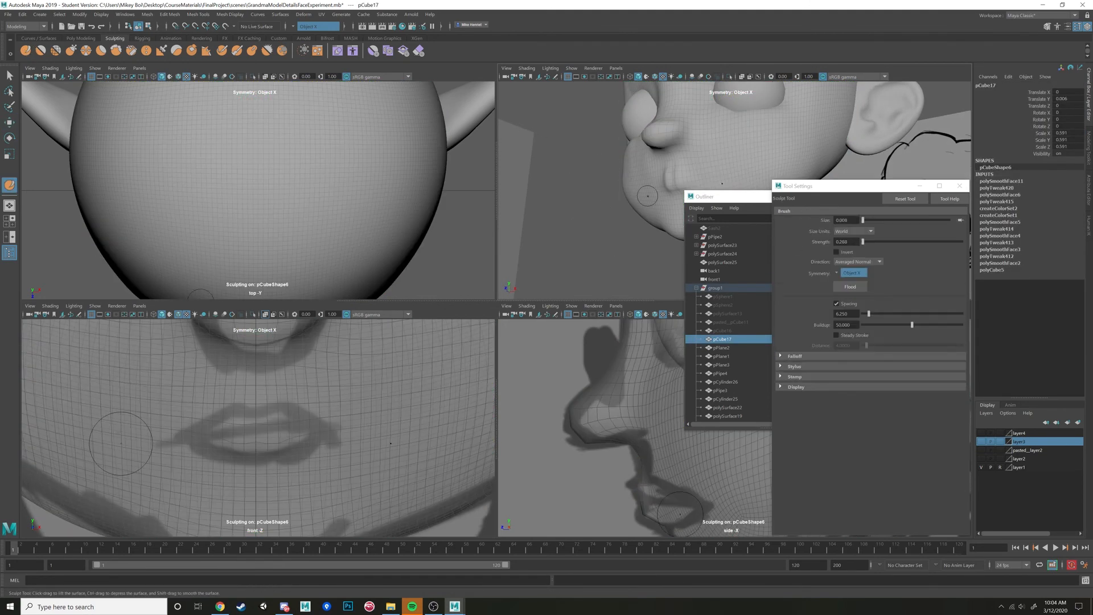
left_click_drag(648, 196, 671, 244, "alt")
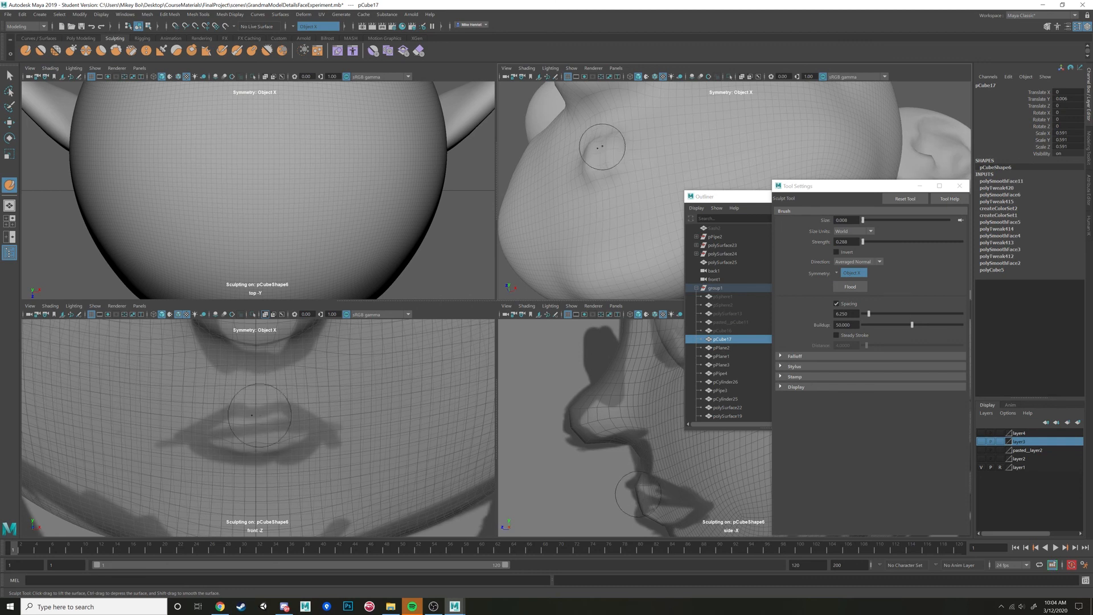
mouse_move(603, 141)
left_mouse_down()
mouse_move(604, 163)
mouse_move(648, 147)
mouse_move(614, 159)
mouse_move(626, 158)
left_mouse_up()
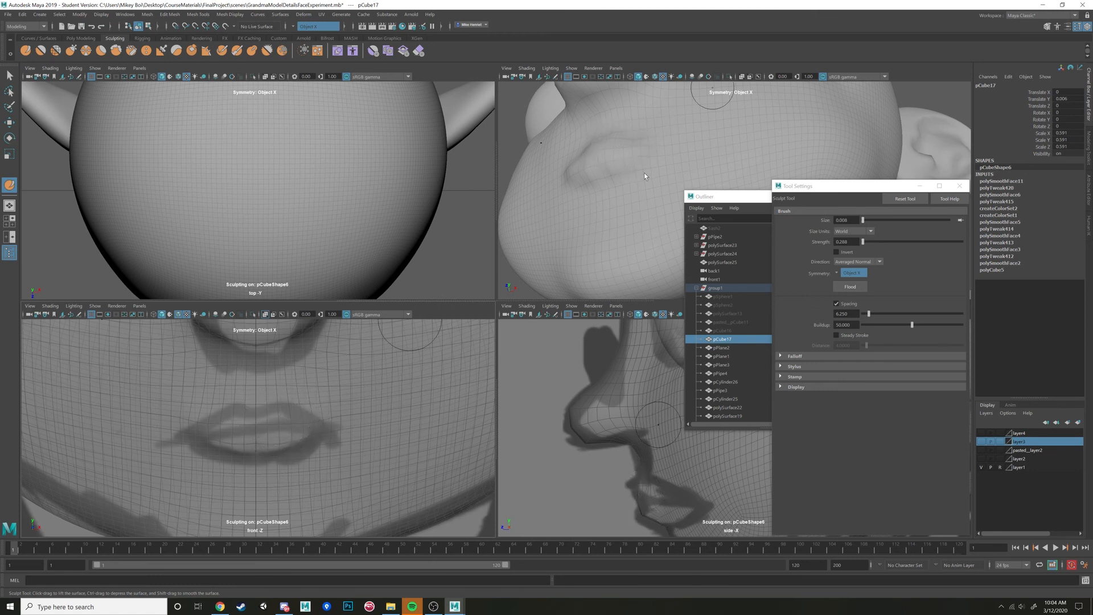
Sculpt the side of the lips toward the mouth corner, checking the shape against the profile
left_click_drag(644, 173, 595, 193, "alt")
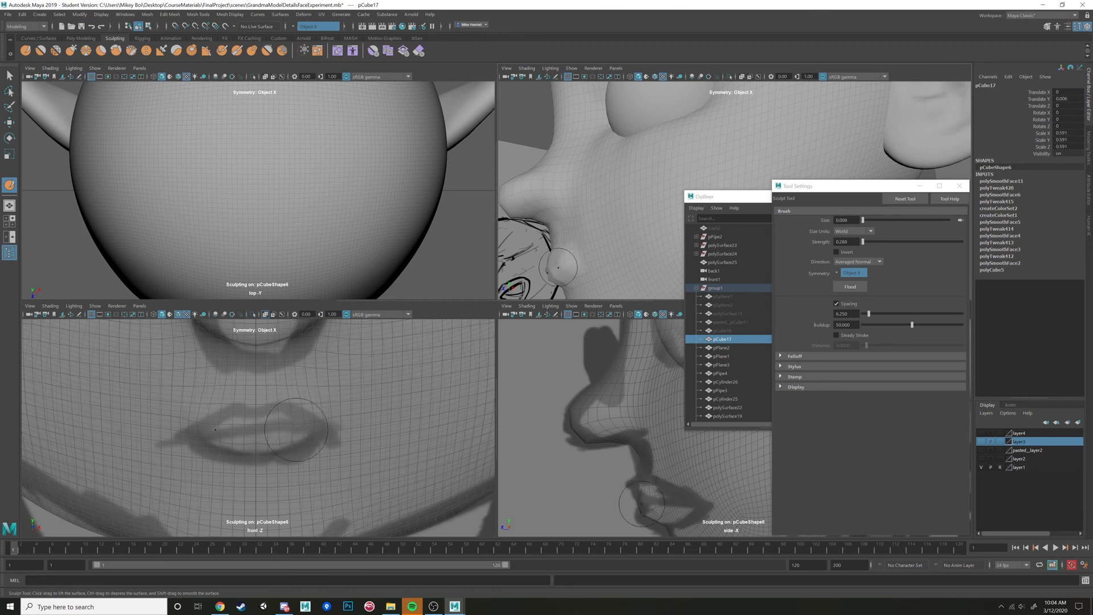
left_click_drag(560, 275, 582, 260, "alt")
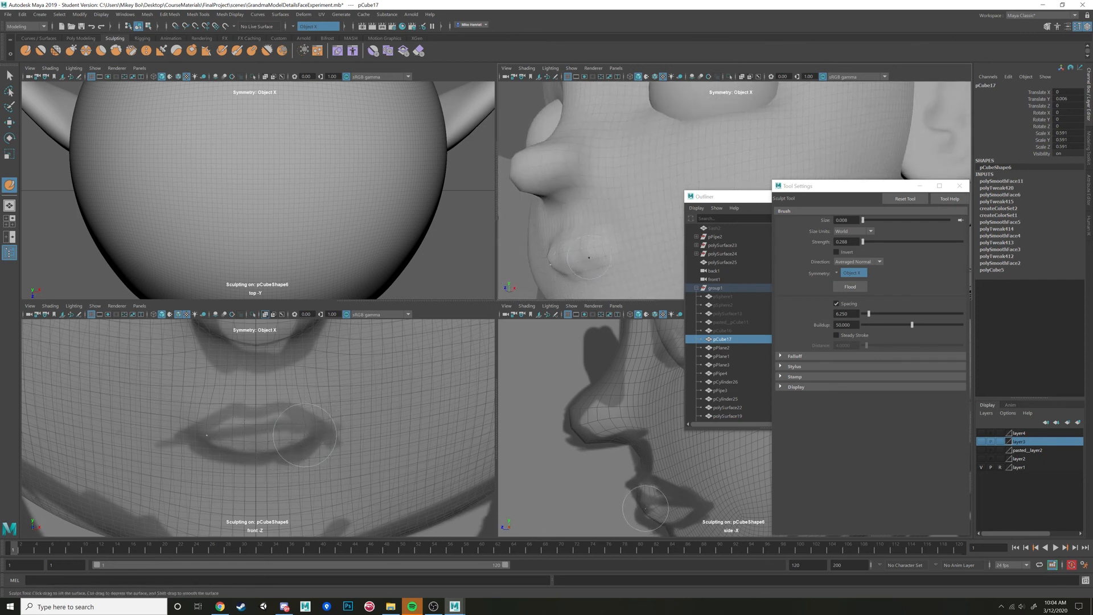
left_click_drag(596, 254, 579, 258)
Try the Relax and Grab tools on the face, making a Grab stroke beside the nose, and undo the changes
left_click(56, 51)
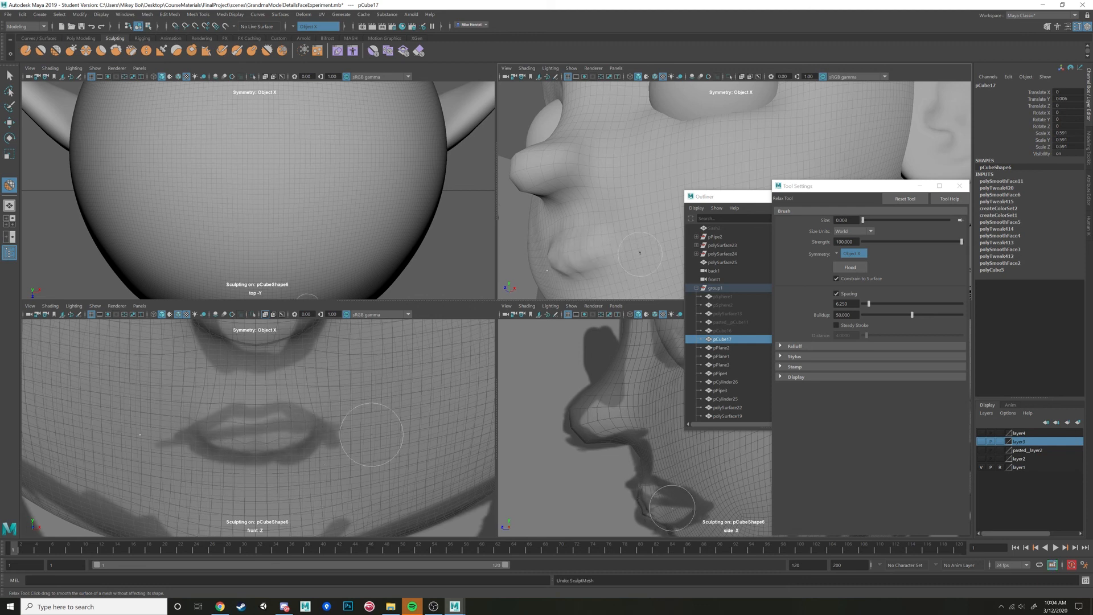
mouse_move(617, 161)
left_mouse_down("alt")
mouse_move(617, 173)
mouse_move(647, 147)
mouse_move(513, 132)
left_mouse_up("alt")
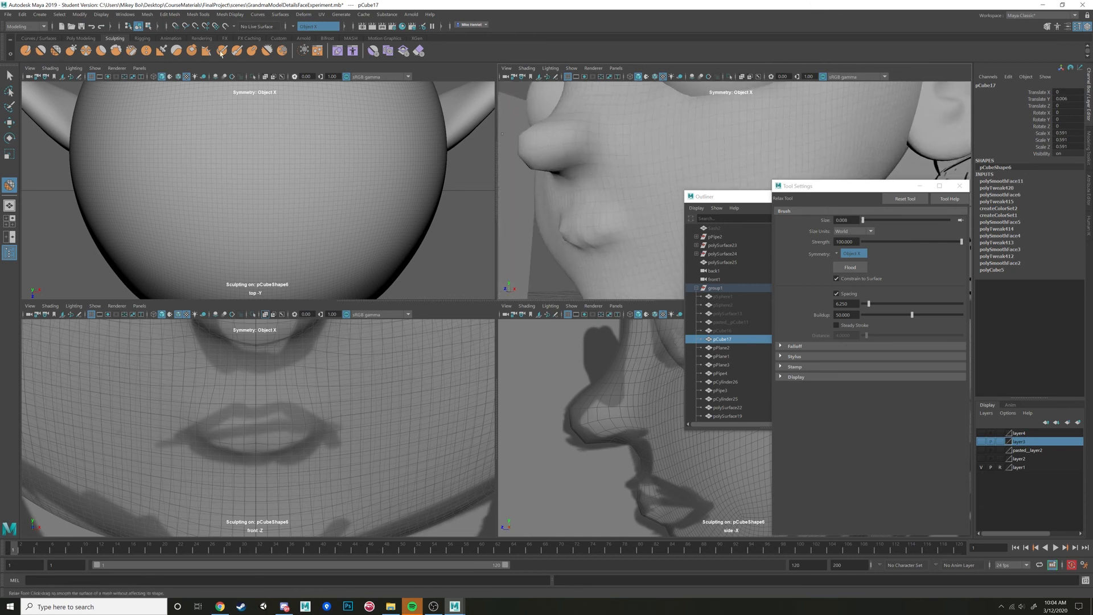
left_click(71, 51)
left_click_drag(708, 152, 723, 160, "alt")
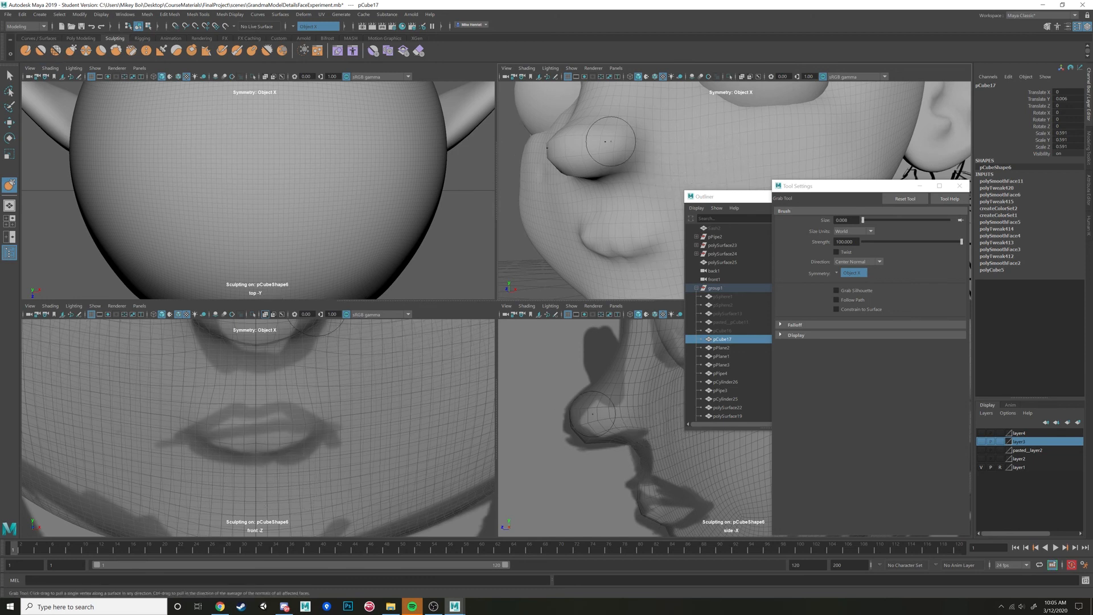
mouse_move(602, 154)
left_mouse_down()
mouse_move(625, 197)
mouse_move(665, 204)
left_mouse_up()
key("ctrl+z")
key("ctrl+z")
Return to the Sculpt tool and refine the lips and the line between them
left_click_drag(598, 223, 513, 204, "alt")
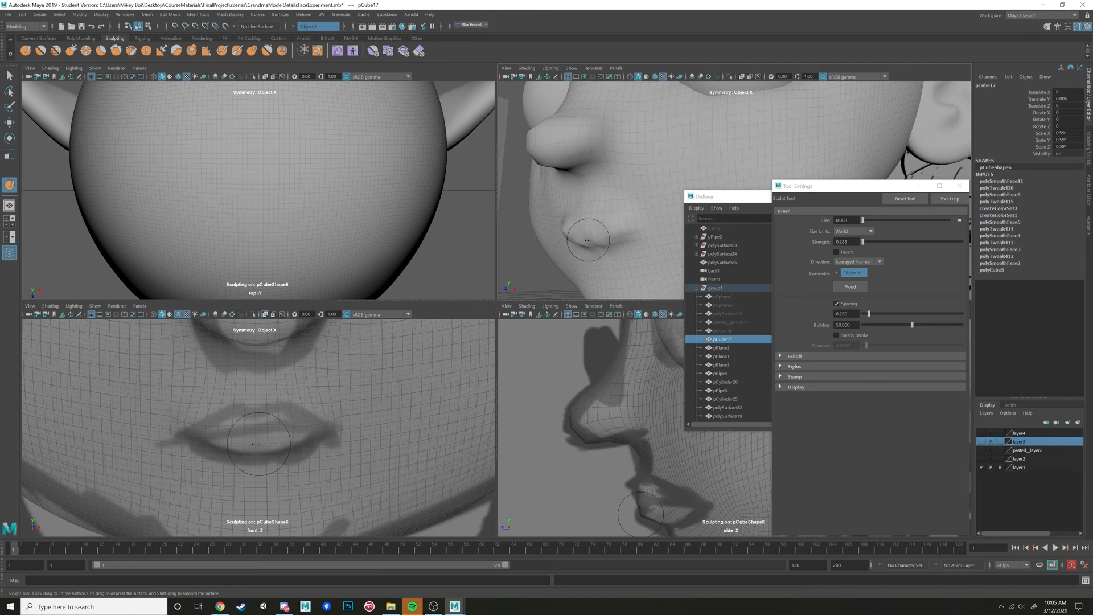
mouse_move(564, 231)
left_mouse_down("alt")
mouse_move(600, 231)
mouse_move(602, 257)
left_mouse_up("alt")
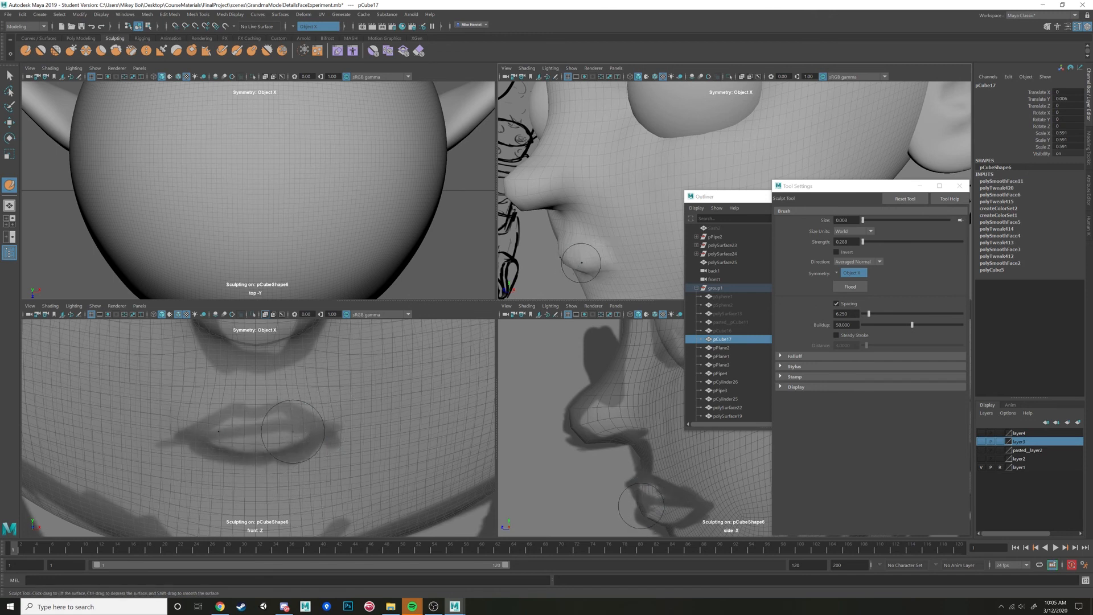
mouse_move(581, 262)
left_mouse_down("alt")
mouse_move(568, 258)
mouse_move(586, 216)
left_mouse_up("alt")
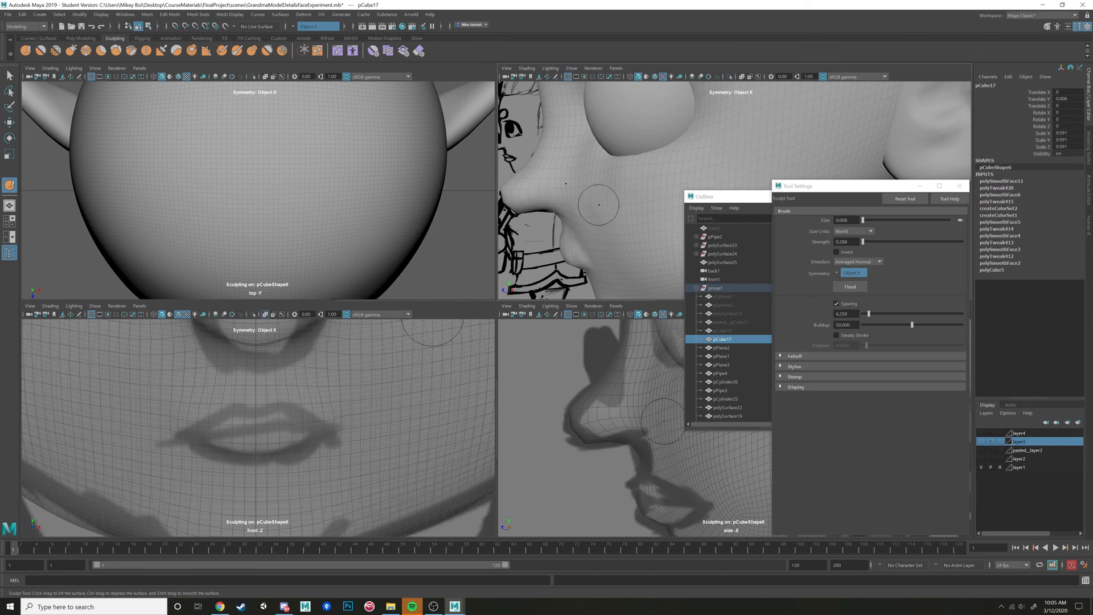
Select both ears and the head mesh, combine them into one mesh and deselect it to check the face
mouse_move(598, 209)
left_mouse_down("alt")
mouse_move(677, 201)
mouse_move(686, 154)
mouse_move(712, 156)
mouse_move(752, 125)
mouse_move(743, 152)
mouse_move(719, 141)
mouse_move(541, 146)
mouse_move(592, 139)
left_mouse_up("alt")
key("w")
right_click(722, 132)
left_click(743, 152, "shift")
left_click(762, 129)
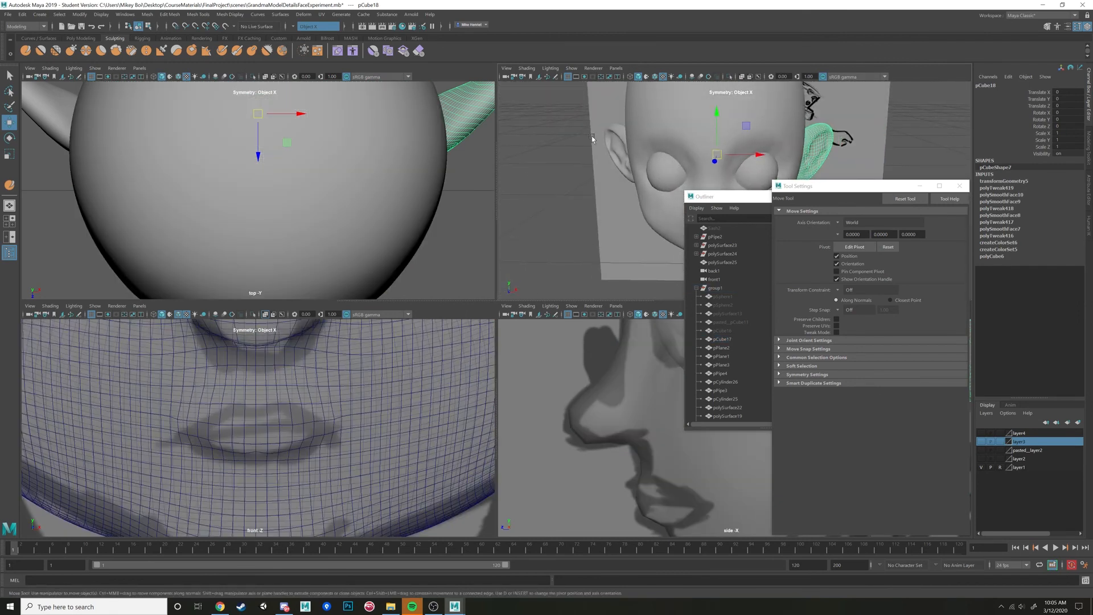
left_click(614, 138, "shift")
left_click(686, 132, "shift")
left_click_drag(676, 146, 633, 134, "alt")
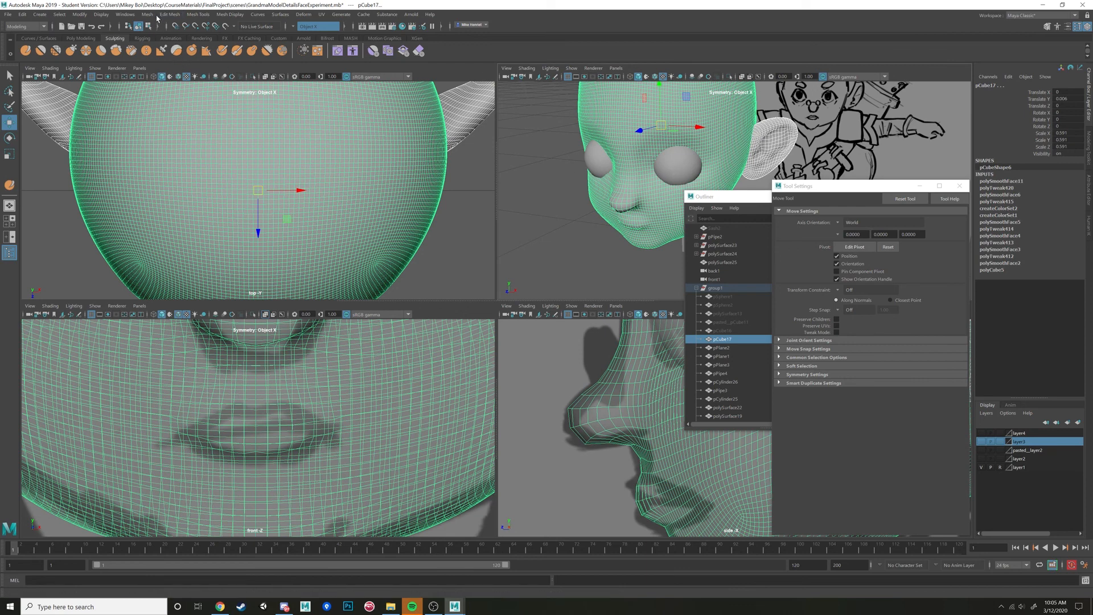
left_click(153, 15)
left_click(171, 44)
left_click_drag(612, 223, 593, 237, "alt")
left_click(592, 236)
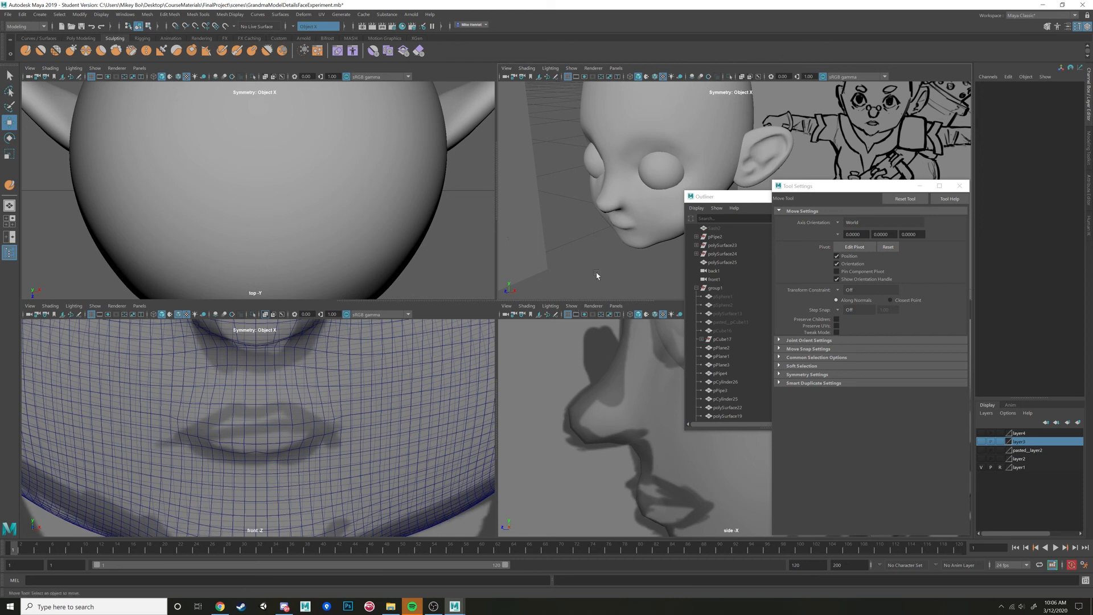
mouse_move(639, 242)
left_mouse_down("alt")
mouse_move(618, 245)
mouse_move(650, 254)
left_mouse_up("alt")
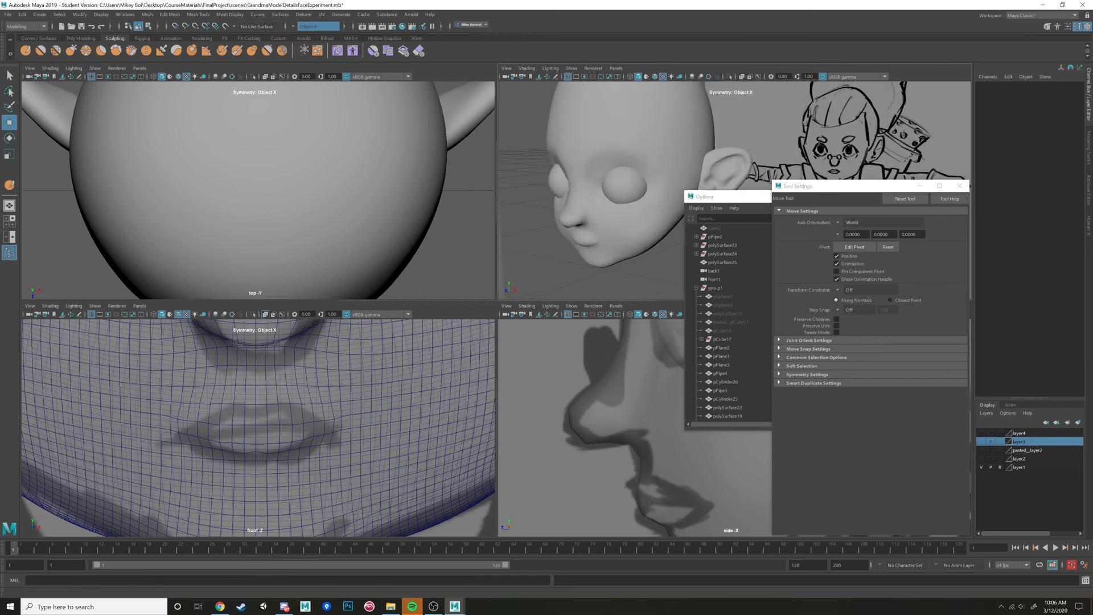